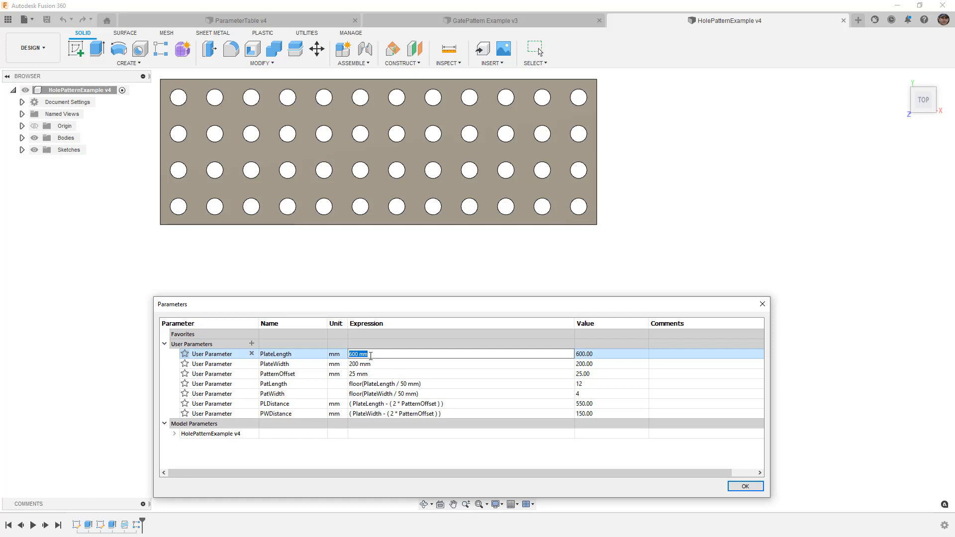
Step: Set the hole plate's PlateLength to 300 mm and PlateWidth to 400 mm, and close the parameters
{"action": "key", "text": "Return"}
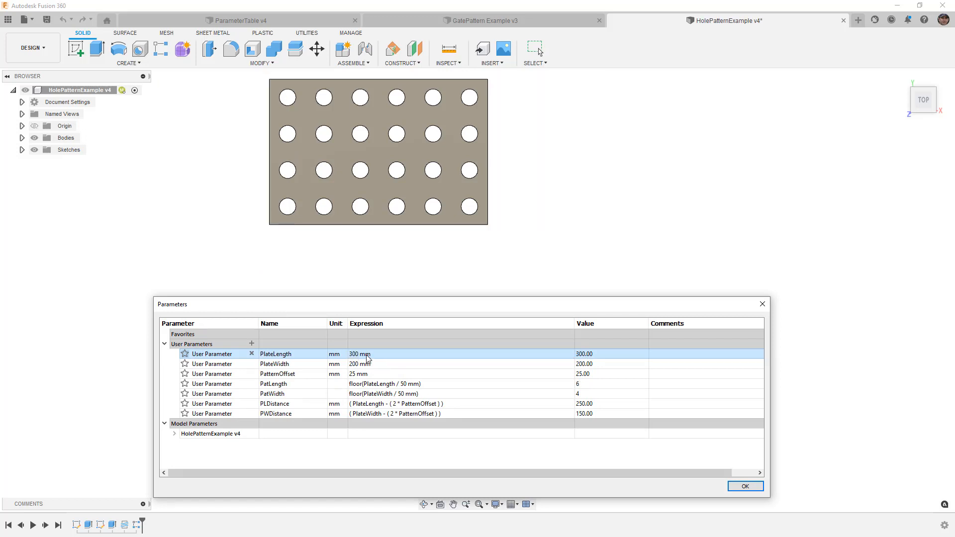
{"action": "left_click", "coordinate": [370, 364]}
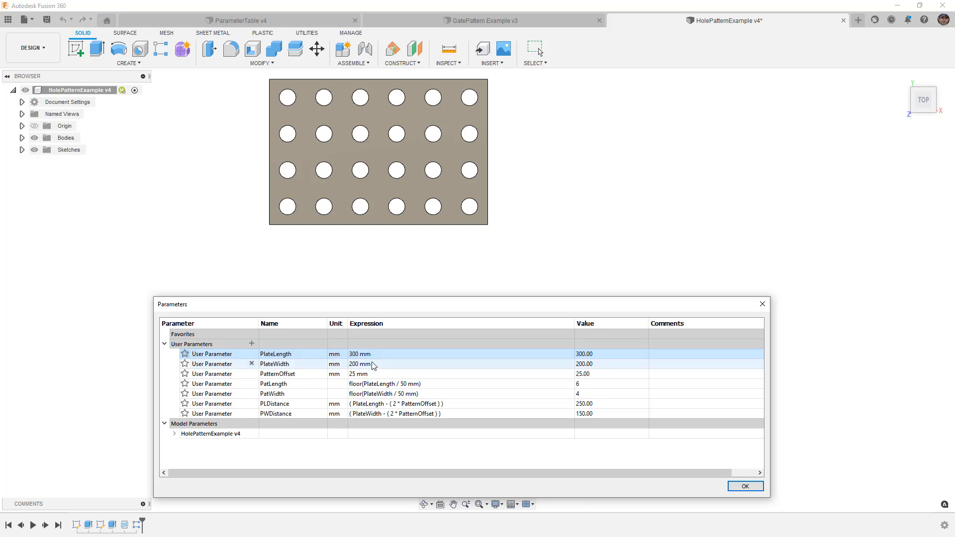
{"action": "type", "text": "400"}
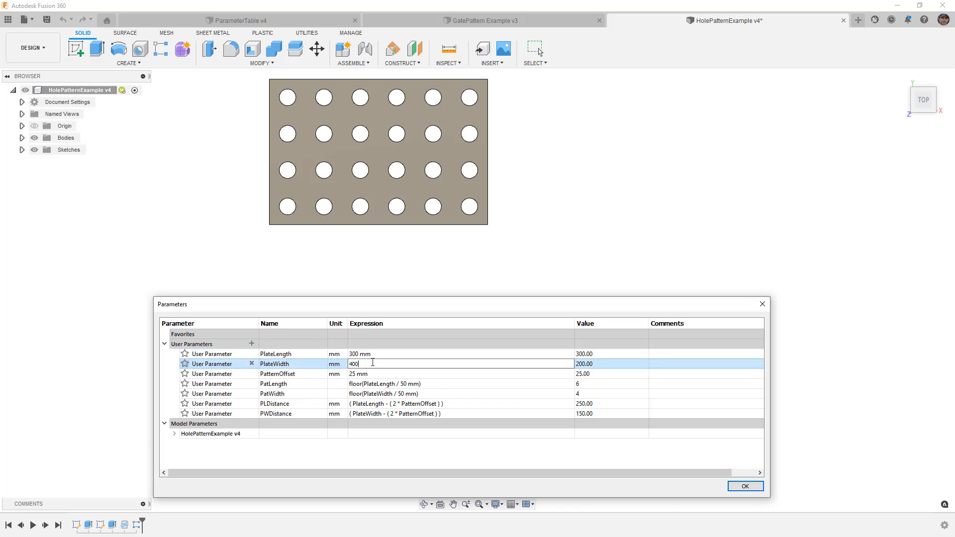
{"action": "key", "text": "Return"}
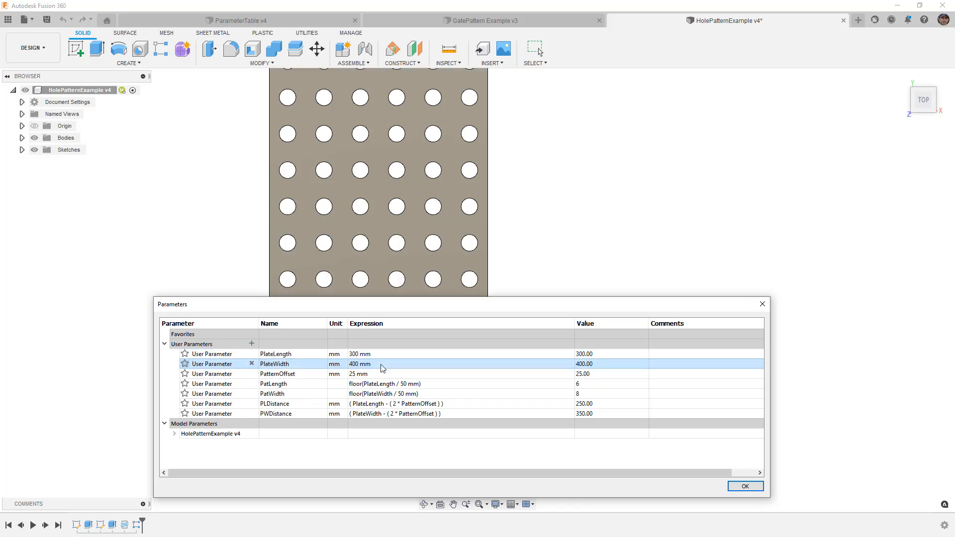
{"action": "left_click", "coordinate": [742, 486]}
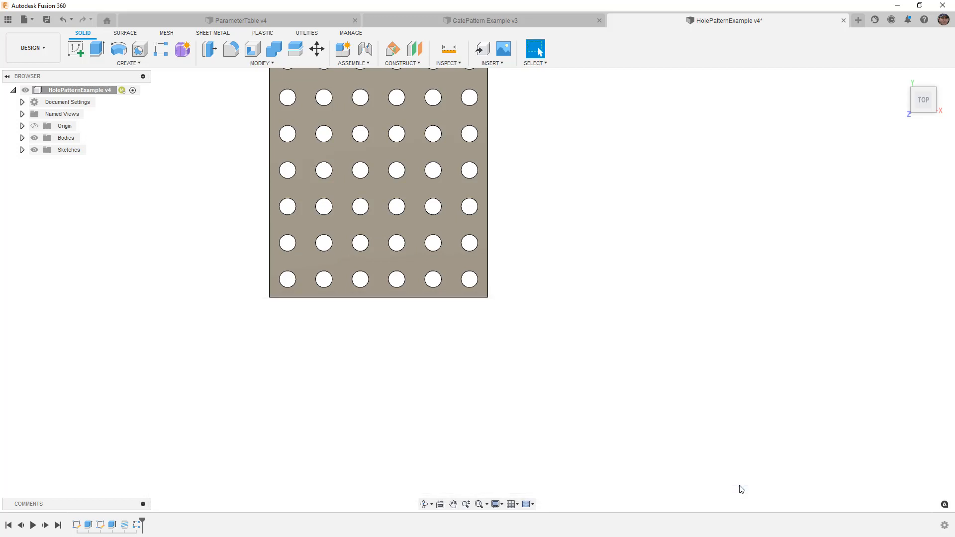
Step: In the GatePattern Example design, view the gate from the front and set the Gate_Length parameter to 80 in
{"action": "left_click", "coordinate": [485, 19]}
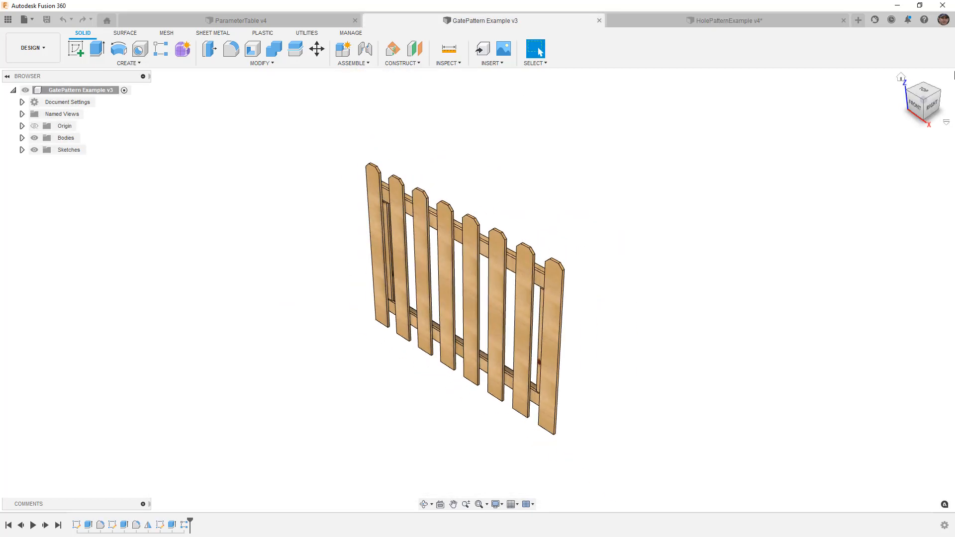
{"action": "left_click", "coordinate": [914, 106]}
{"action": "left_click_drag", "start_coordinate": [608, 298], "coordinate": [480, 206]}
{"action": "key", "text": "Escape"}
{"action": "left_click", "coordinate": [263, 63]}
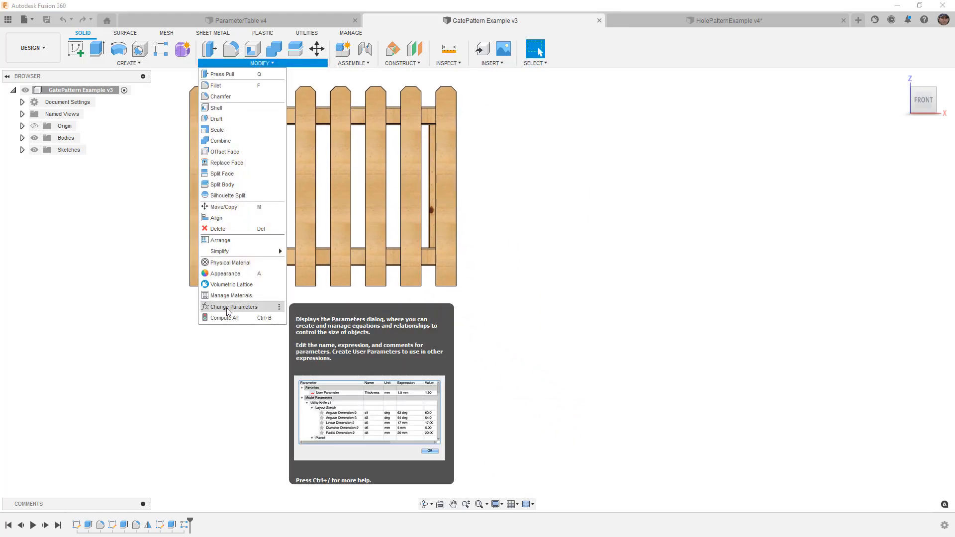
{"action": "left_click", "coordinate": [234, 307]}
{"action": "left_click", "coordinate": [400, 354]}
{"action": "type", "text": "80"}
{"action": "key", "text": "Return"}
Step: Set the Gate_Height parameter to 36 in and close the gate's parameters
{"action": "left_click", "coordinate": [392, 364]}
{"action": "type", "text": "36"}
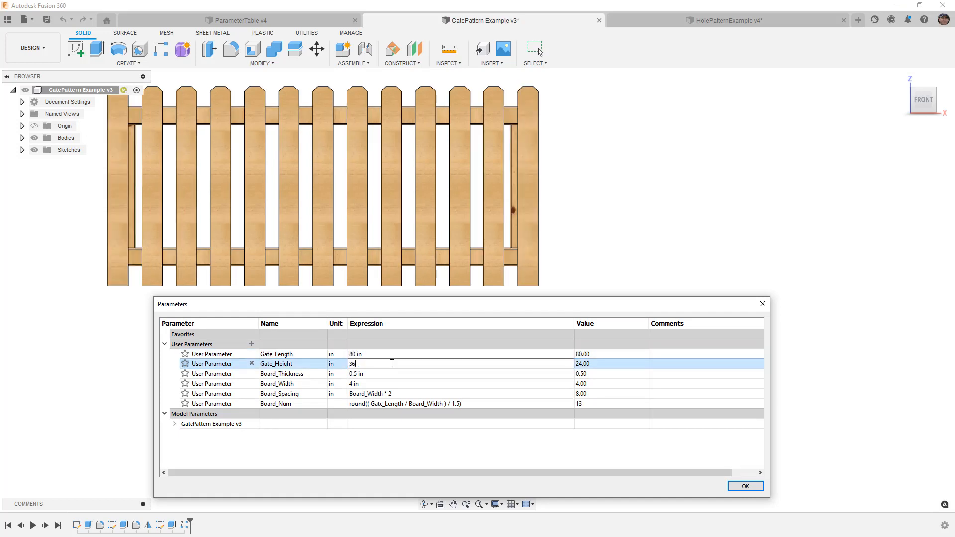
{"action": "key", "text": "Return"}
{"action": "middle_click_drag", "start_coordinate": [508, 263], "coordinate": [471, 233]}
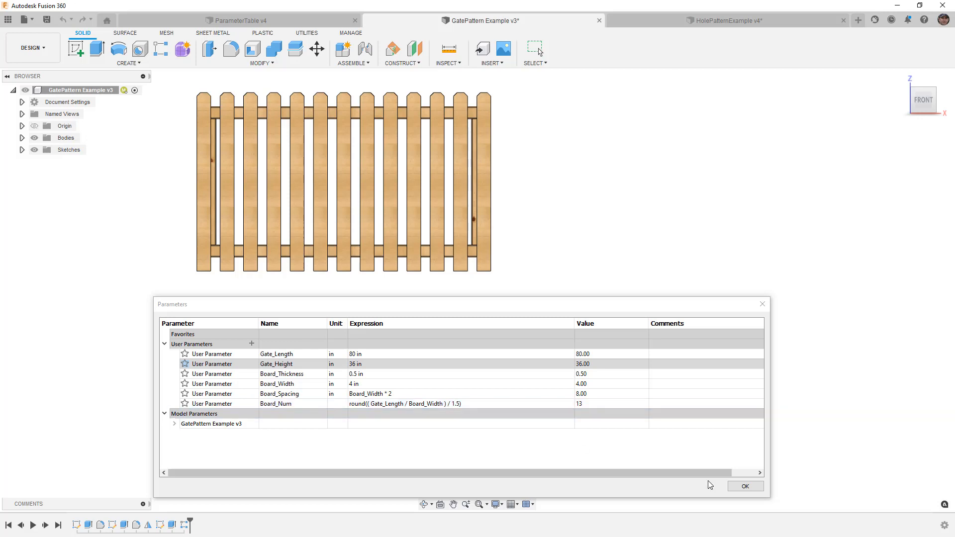
{"action": "left_click", "coordinate": [745, 486]}
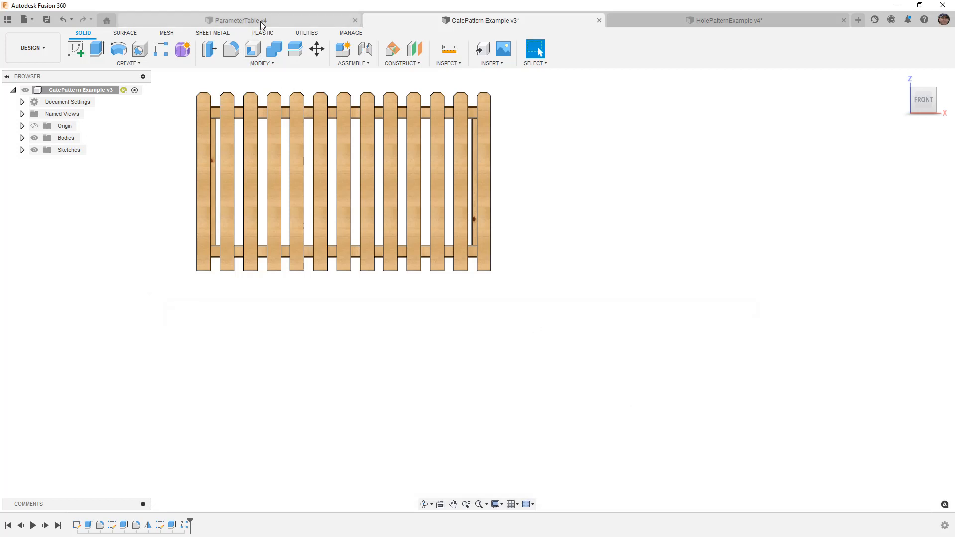
Step: In the ParameterTable design, set the table's Length parameter to 36 in
{"action": "left_click", "coordinate": [260, 22]}
{"action": "scroll", "coordinate": [294, 285], "scroll_direction": "down", "scroll_amount": 2}
{"action": "middle_click_drag", "start_coordinate": [391, 286], "coordinate": [297, 245]}
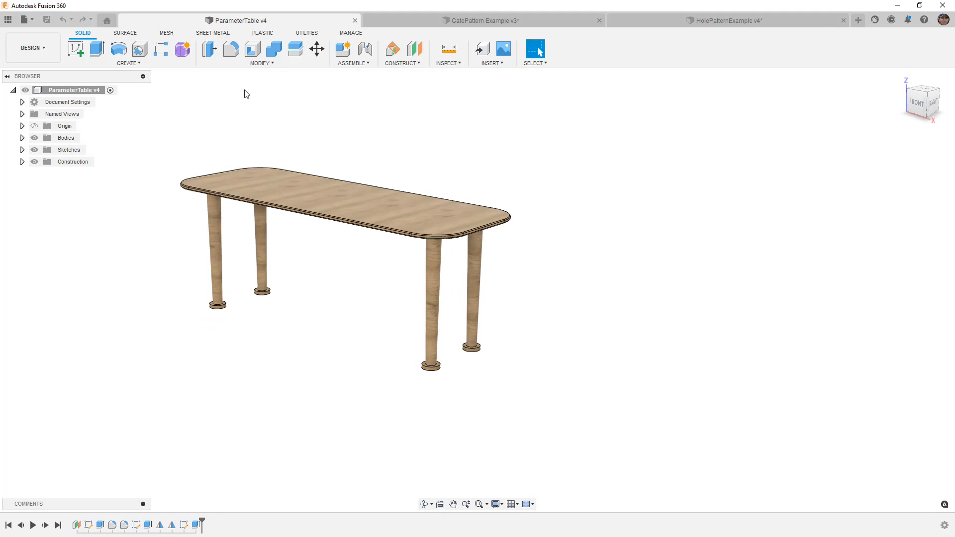
{"action": "left_click", "coordinate": [253, 65]}
{"action": "left_click", "coordinate": [259, 307]}
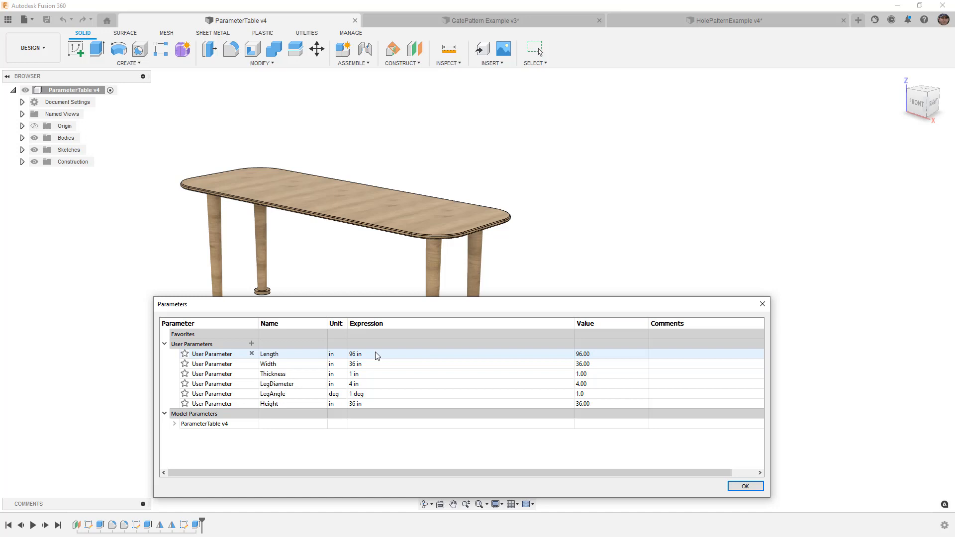
{"action": "double_click", "coordinate": [376, 355]}
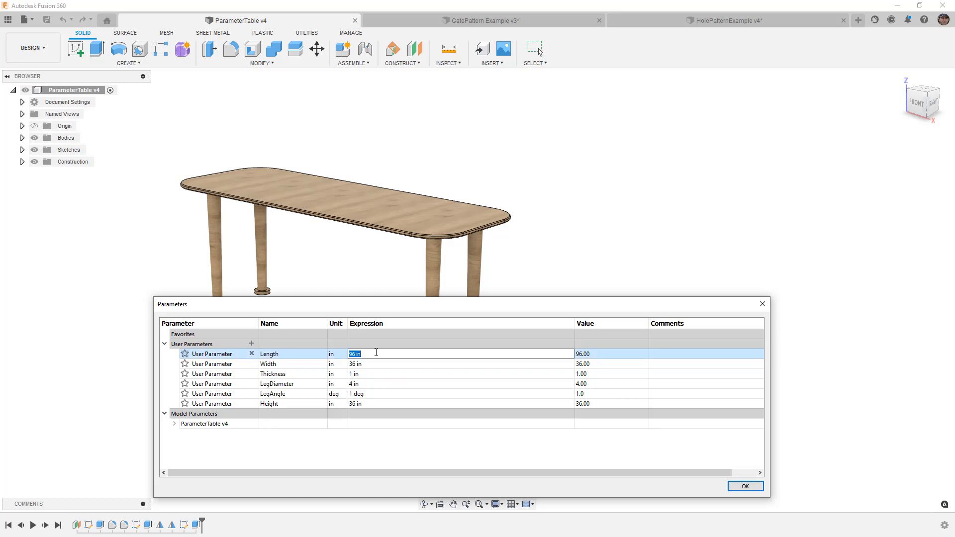
{"action": "type", "text": "36"}
{"action": "key", "text": "Return"}
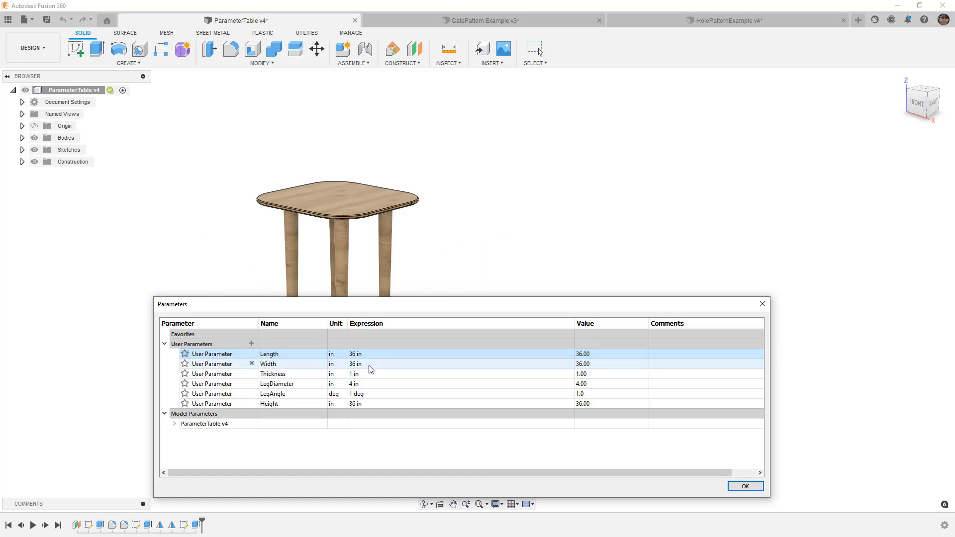
Step: Set the table's Height parameter to 12 in and close the parameters
{"action": "double_click", "coordinate": [371, 404]}
{"action": "type", "text": "12"}
{"action": "key", "text": "Return"}
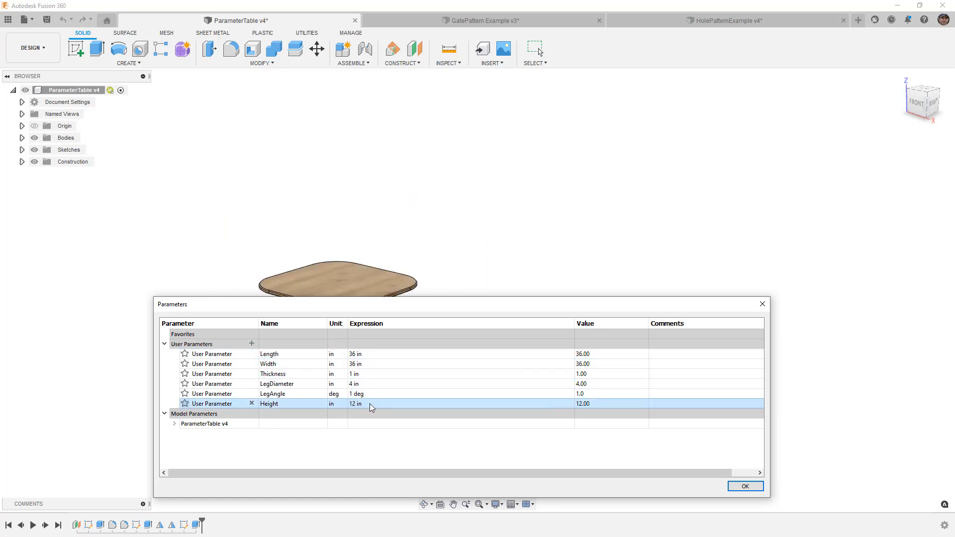
{"action": "mouse_move", "coordinate": [427, 226]}
{"action": "middle_mouse_down", "text": "shift"}
{"action": "mouse_move", "coordinate": [426, 245]}
{"action": "mouse_move", "coordinate": [418, 216]}
{"action": "mouse_move", "coordinate": [421, 226]}
{"action": "middle_mouse_up", "text": "shift"}
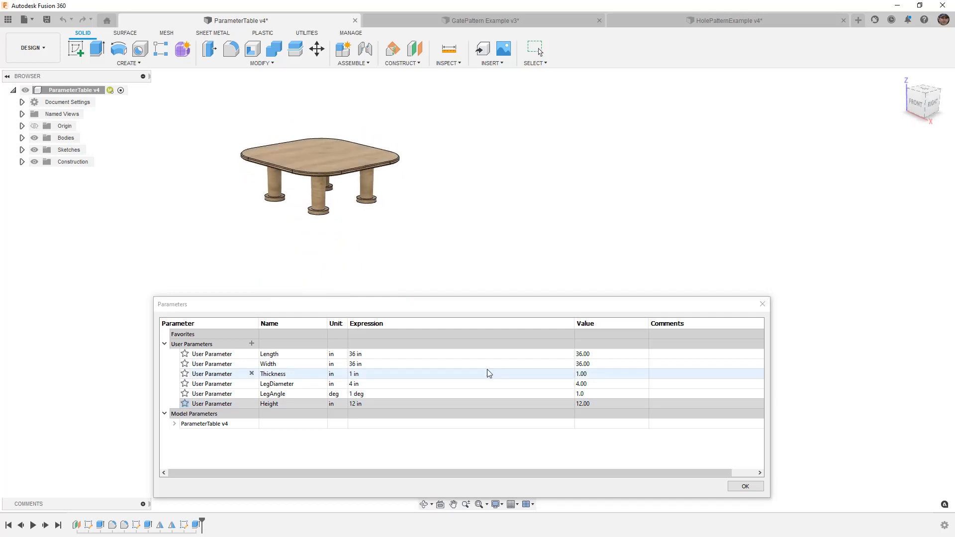
{"action": "left_click", "coordinate": [744, 487]}
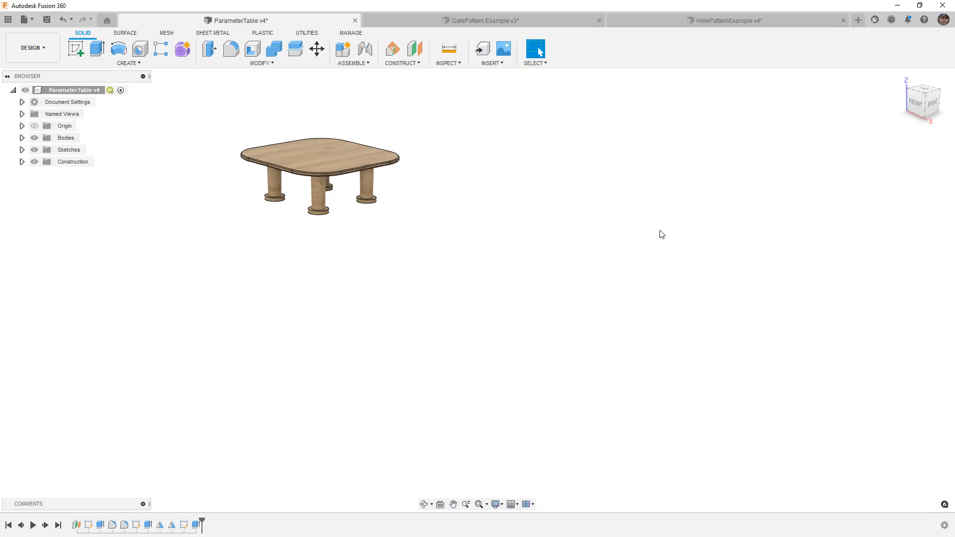
Step: Create a new design and change its document units to inches
{"action": "left_click", "coordinate": [859, 21]}
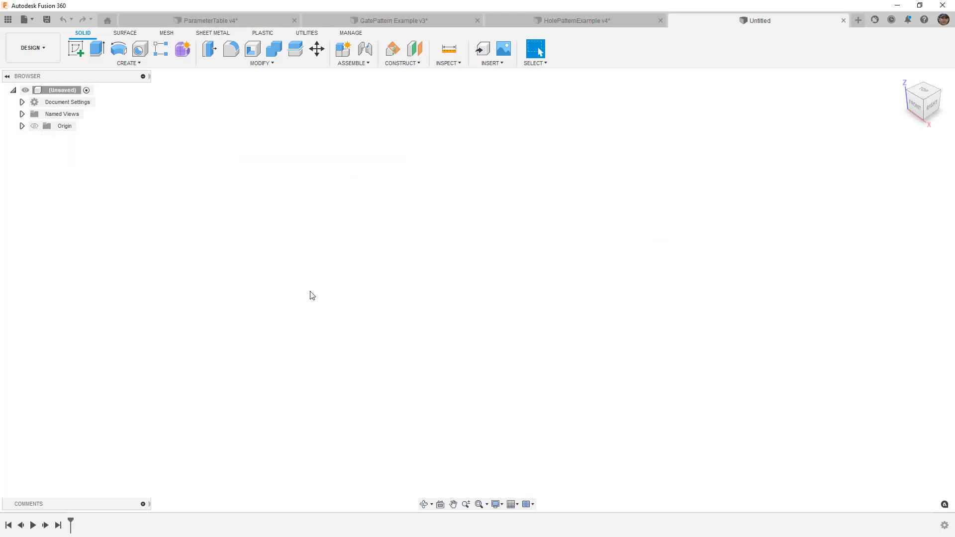
{"action": "left_click", "coordinate": [22, 102]}
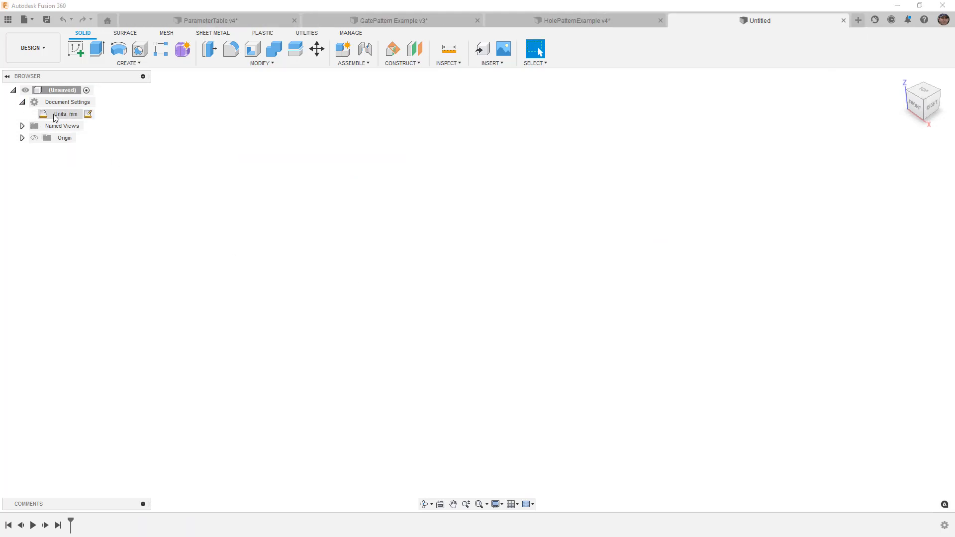
{"action": "left_click", "coordinate": [89, 114]}
{"action": "left_click", "coordinate": [896, 150]}
{"action": "left_click", "coordinate": [891, 195]}
{"action": "left_click", "coordinate": [897, 182]}
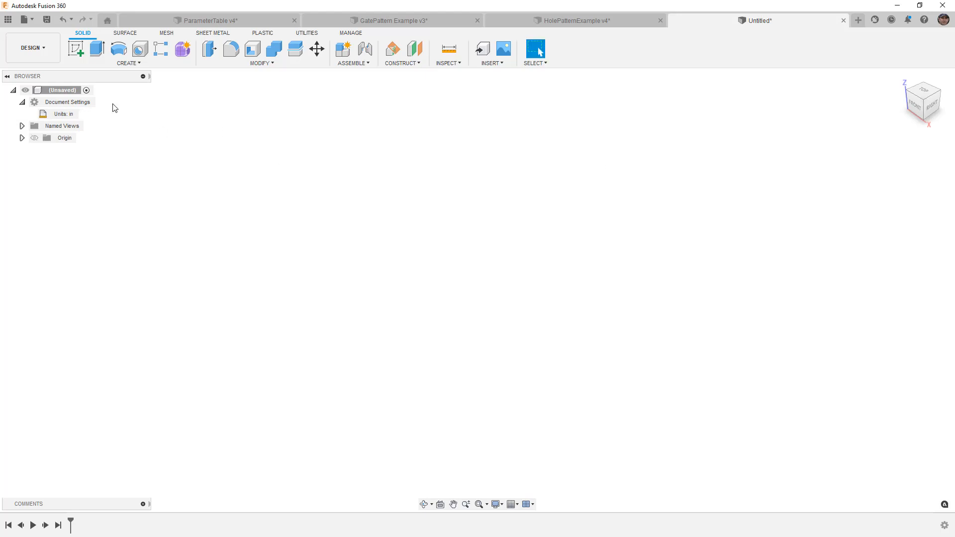
{"action": "left_click", "coordinate": [22, 102]}
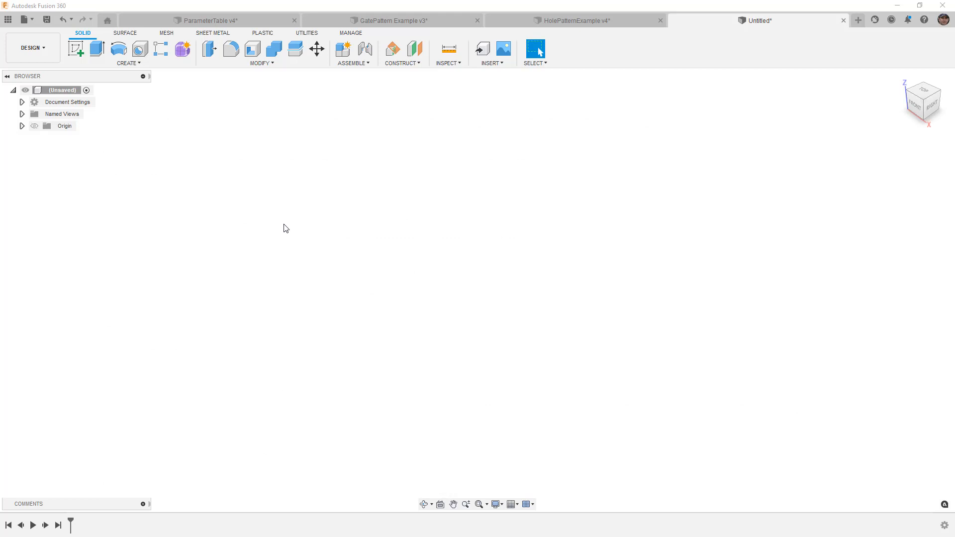
Step: Start a sketch on the front XZ plane and draw a two-point rectangle above and to the left of the origin
{"action": "left_click", "coordinate": [77, 52]}
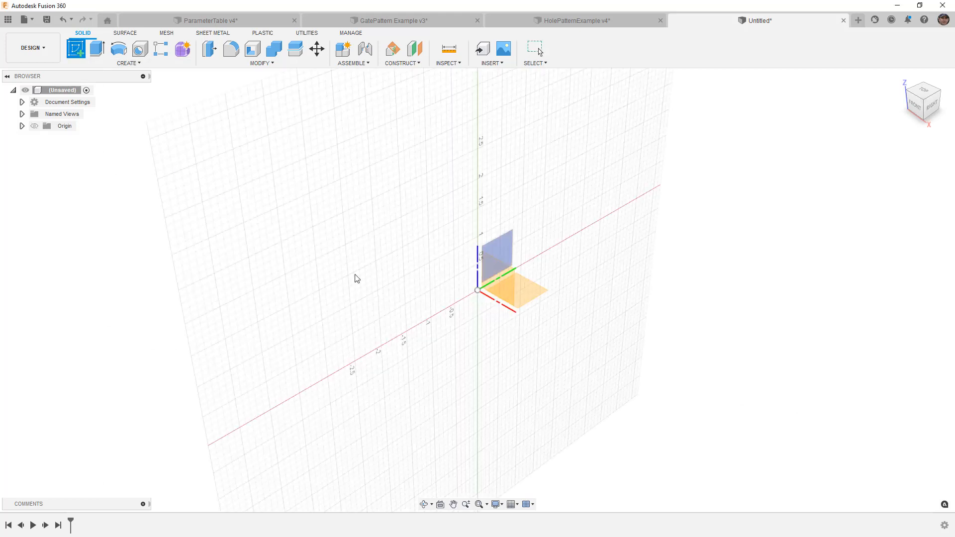
{"action": "left_click", "coordinate": [503, 284]}
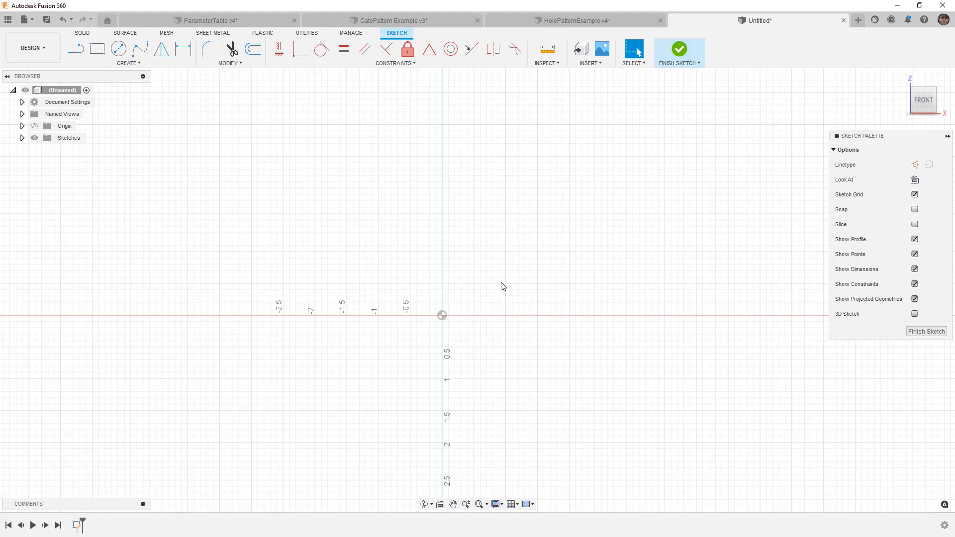
{"action": "left_click", "coordinate": [97, 48]}
{"action": "left_click", "coordinate": [223, 138]}
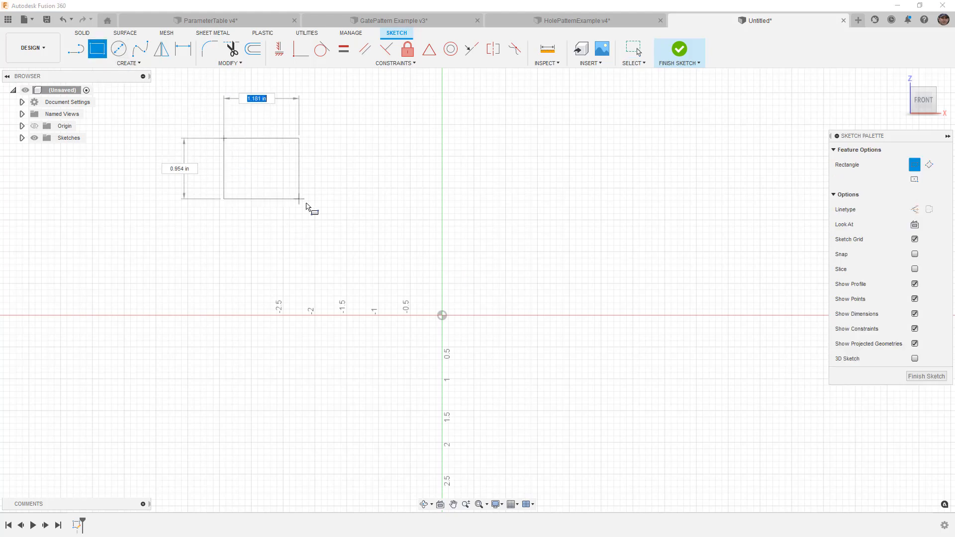
{"action": "left_click", "coordinate": [406, 237]}
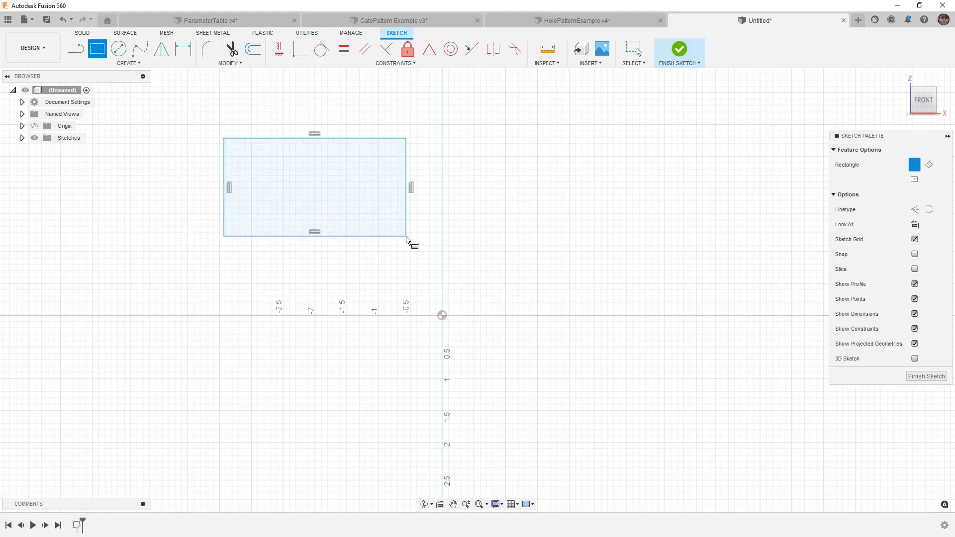
Step: Draw two center rectangles, one above and to the right of the origin and one centred on the origin
{"action": "left_click", "coordinate": [915, 180]}
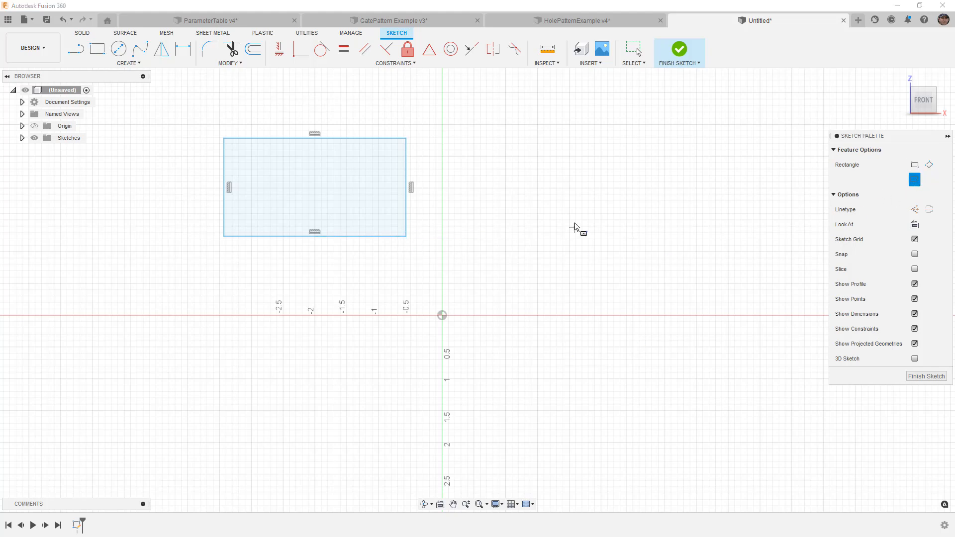
{"action": "left_click", "coordinate": [582, 180]}
{"action": "left_click", "coordinate": [677, 231]}
{"action": "left_click", "coordinate": [442, 316]}
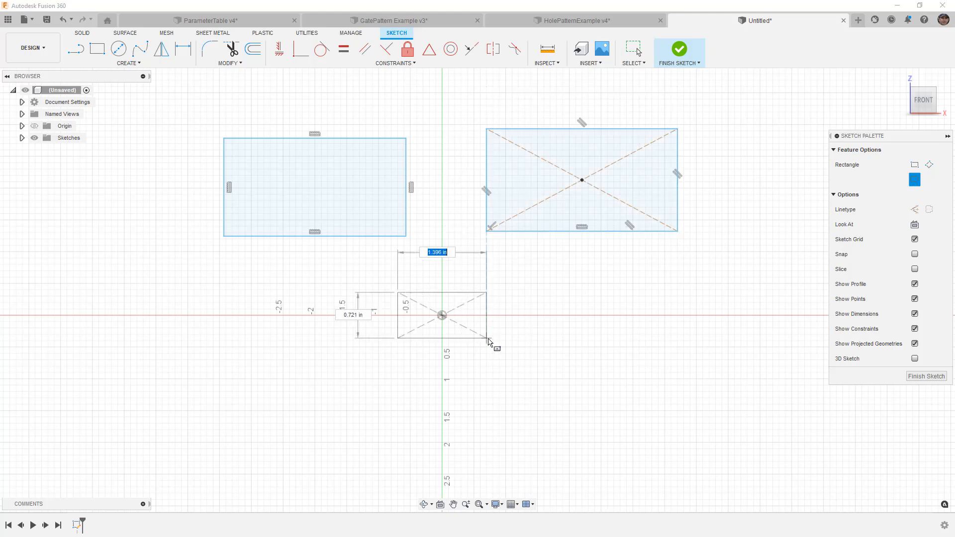
{"action": "left_click", "coordinate": [540, 358]}
{"action": "key", "text": "Escape"}
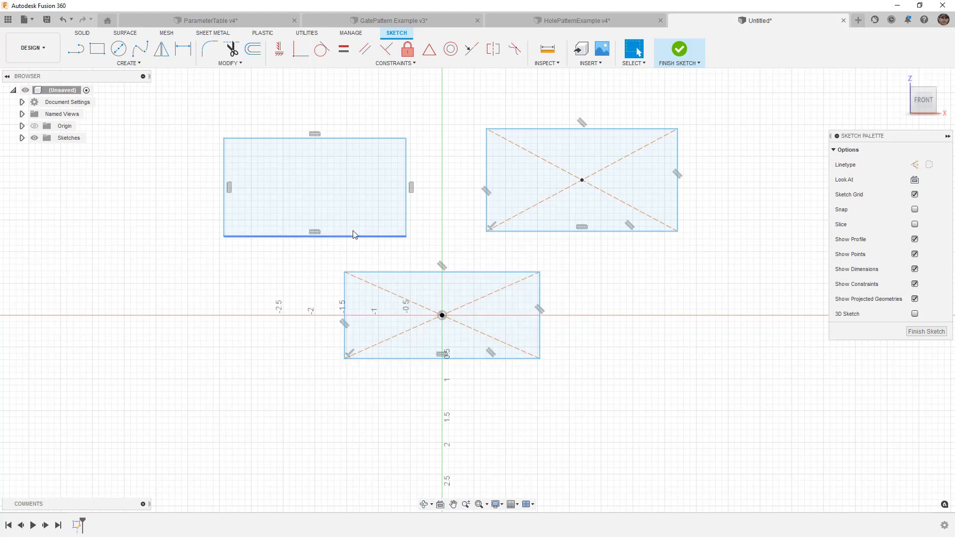
Step: Stretch the two-point rectangle's upper-left corner outward to about X -3.98 in, Z 3.12 in, and check its corner and edge constraints
{"action": "left_click_drag", "start_coordinate": [224, 139], "coordinate": [189, 117]}
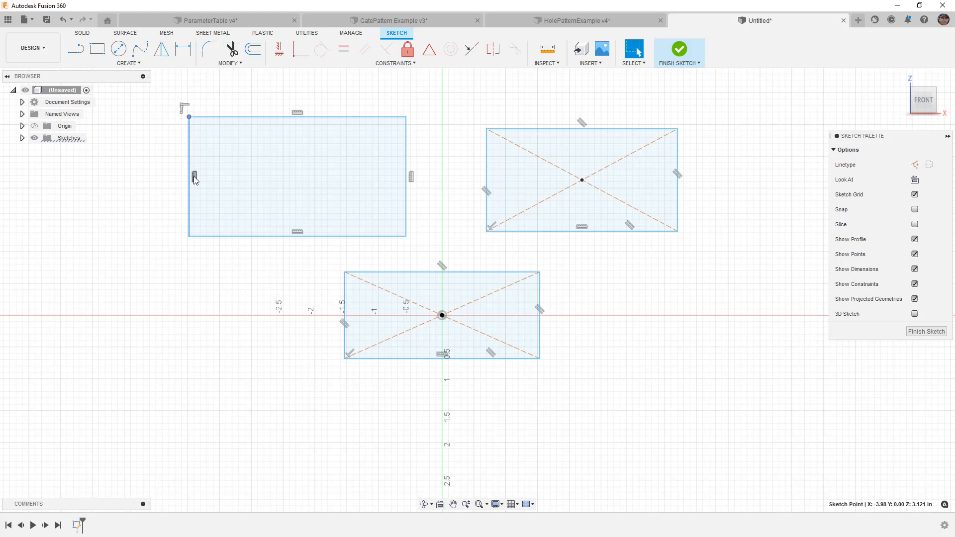
{"action": "key", "text": "Escape"}
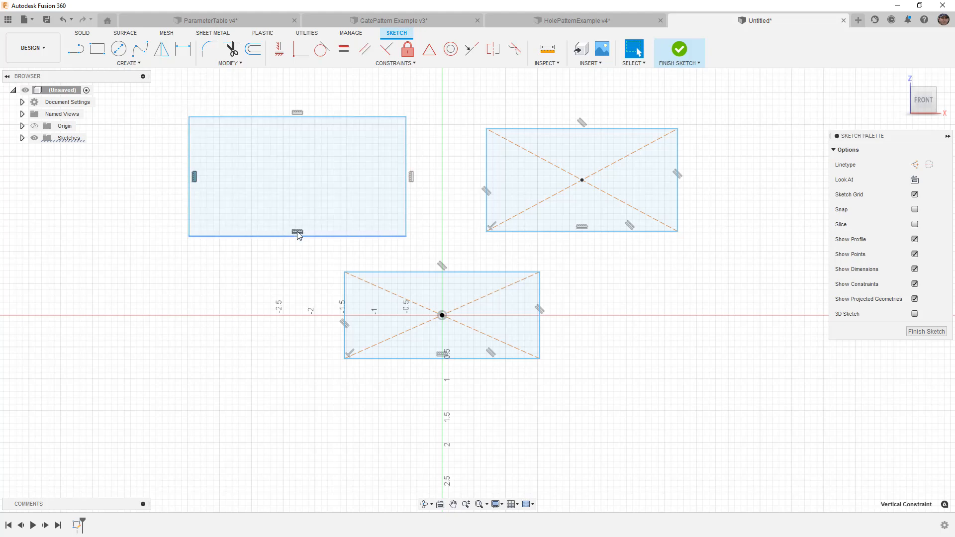
{"action": "left_click", "coordinate": [190, 237]}
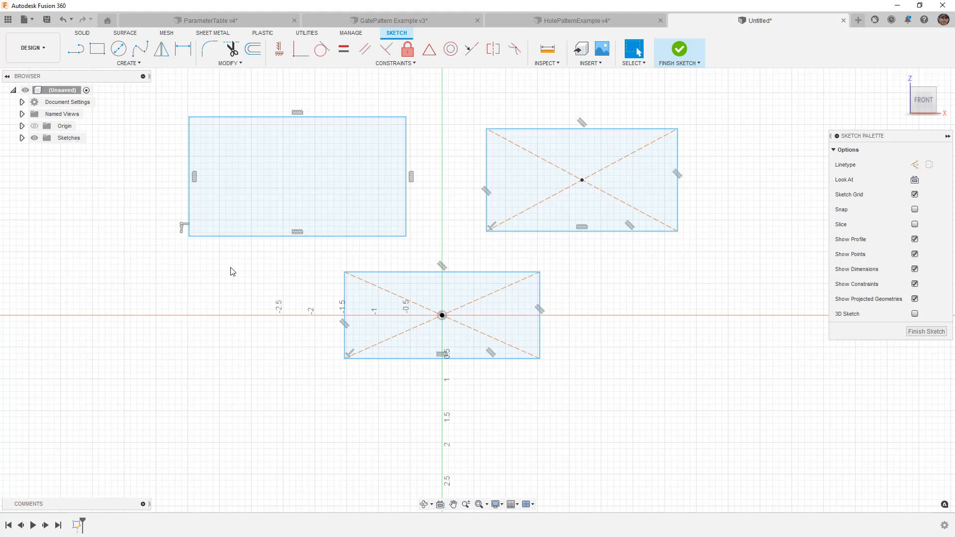
{"action": "left_click", "coordinate": [297, 183]}
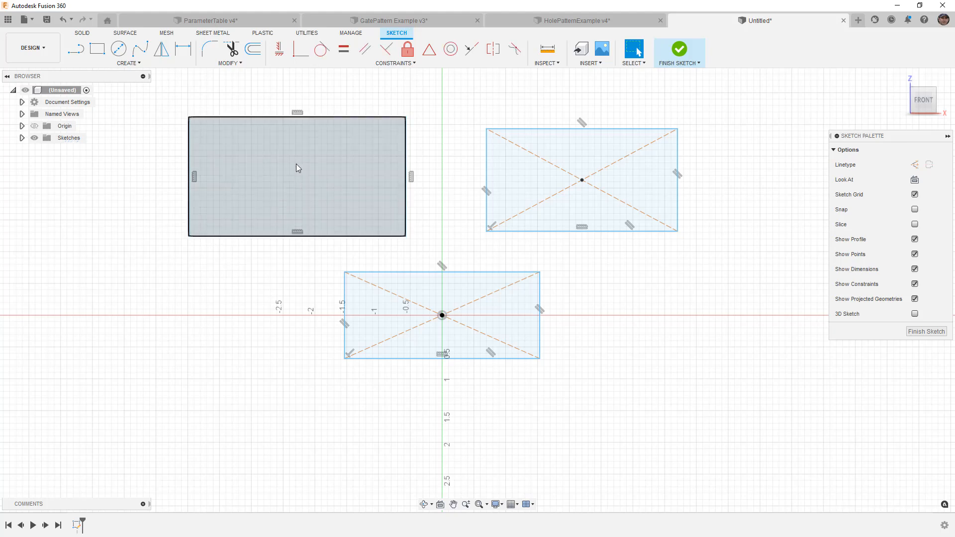
Step: Delete the top edge's horizontal constraint and slope that edge by raising its right end and moving its left end to about X -4.41 in, Z 2.26 in
{"action": "left_click", "coordinate": [297, 112]}
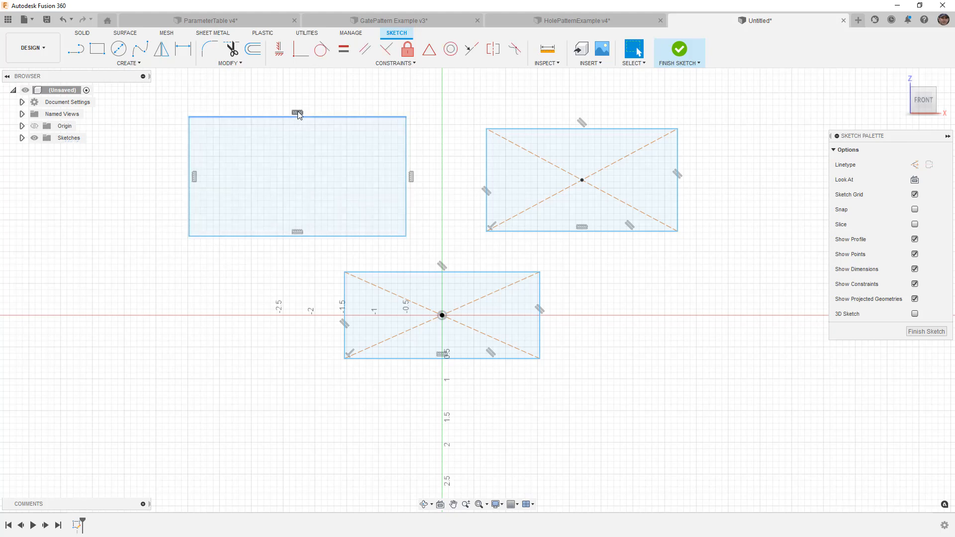
{"action": "key", "text": "Delete"}
{"action": "left_click_drag", "start_coordinate": [406, 116], "coordinate": [407, 94]}
{"action": "left_click_drag", "start_coordinate": [189, 117], "coordinate": [162, 174]}
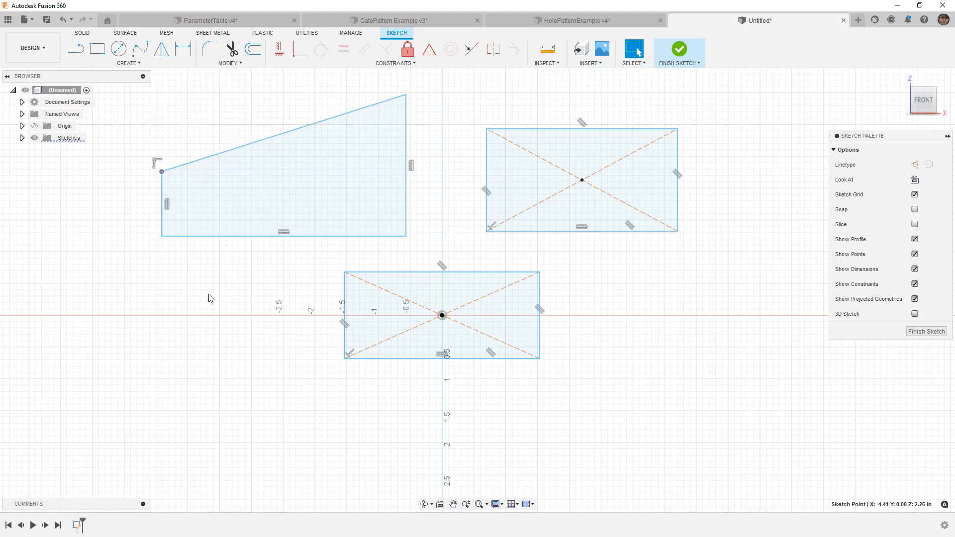
{"action": "left_click", "coordinate": [213, 282]}
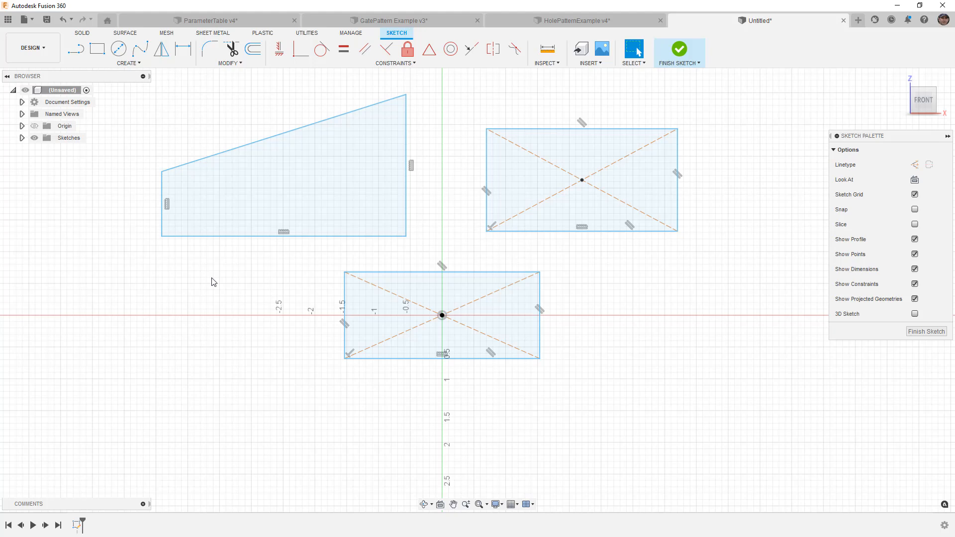
Step: Delete the sloped four-sided shape and move the upper center rectangle's midpoint to about X -0.20 in, Z 2.30 in
{"action": "mouse_move", "coordinate": [144, 87]}
{"action": "left_mouse_down"}
{"action": "mouse_move", "coordinate": [427, 193]}
{"action": "mouse_move", "coordinate": [432, 249]}
{"action": "left_mouse_up"}
{"action": "key", "text": "Delete"}
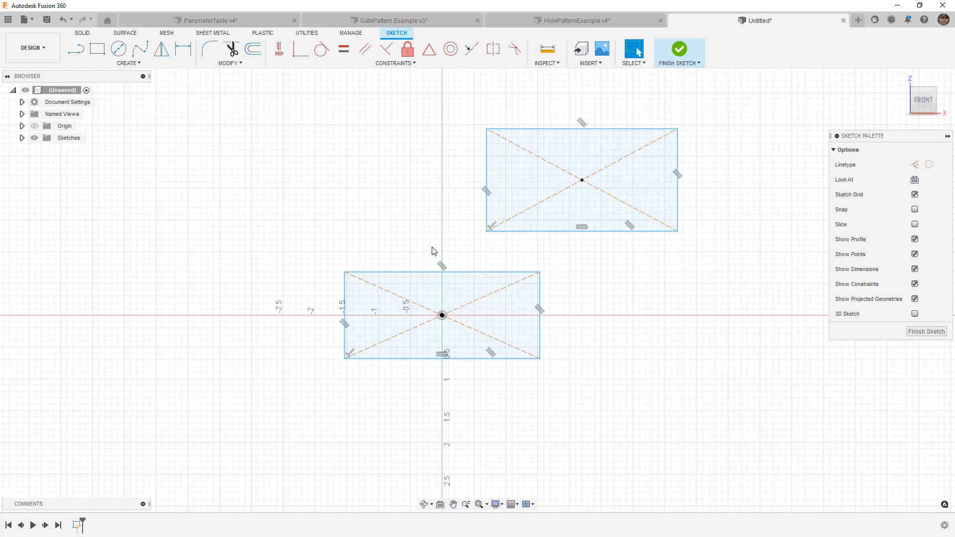
{"action": "left_click_drag", "start_coordinate": [582, 180], "coordinate": [428, 173]}
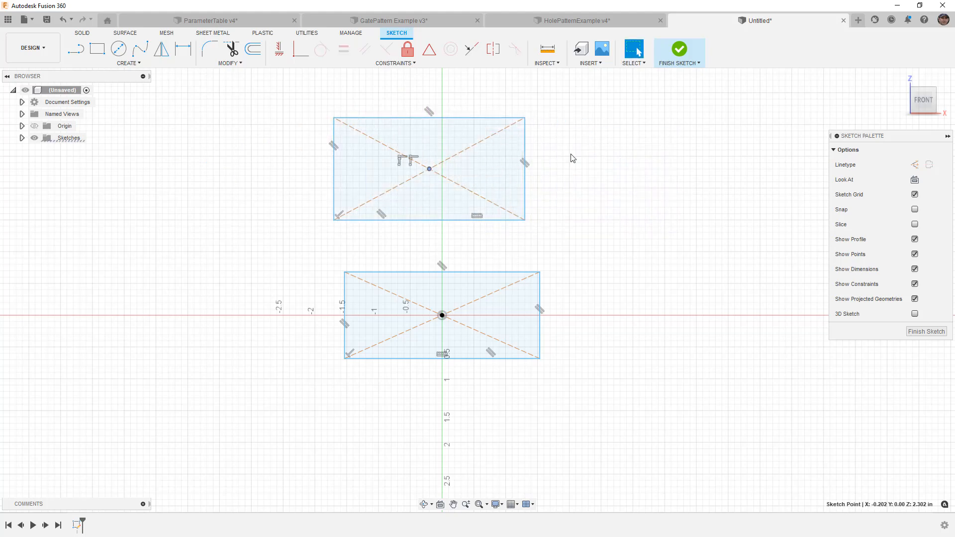
Step: Inspect the upper center rectangle's construction diagonal and its horizontal, perpendicular and parallel constraints
{"action": "left_click", "coordinate": [495, 134]}
{"action": "left_click", "coordinate": [379, 145]}
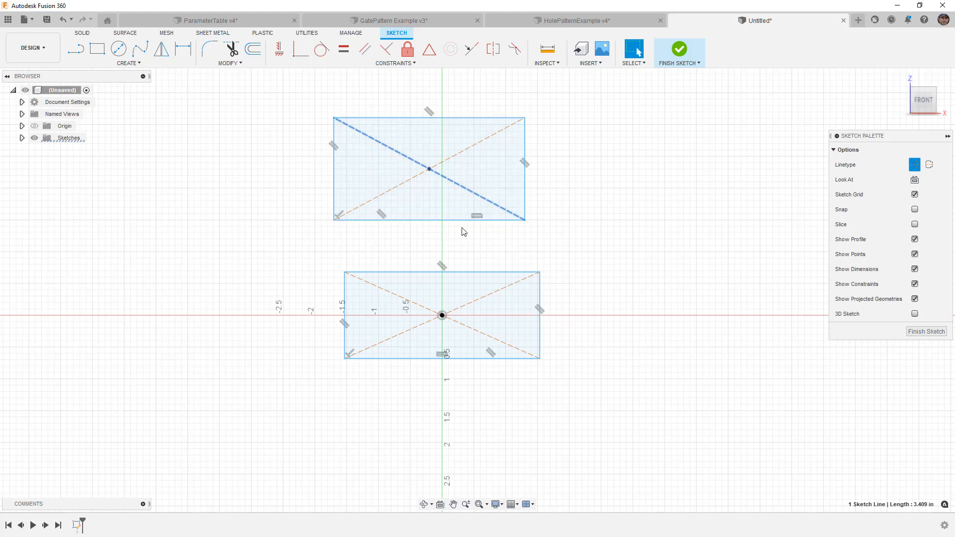
{"action": "left_click", "coordinate": [479, 217]}
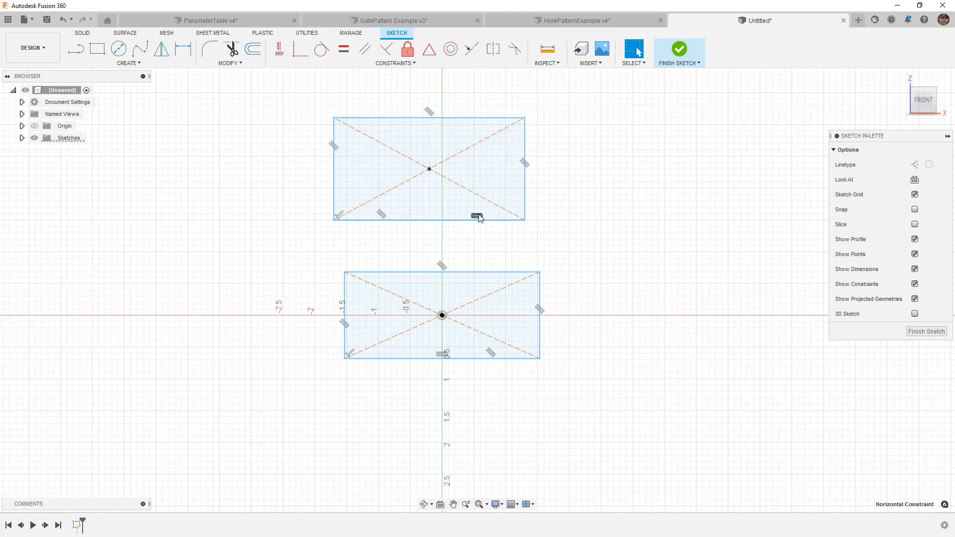
{"action": "left_click", "coordinate": [340, 215]}
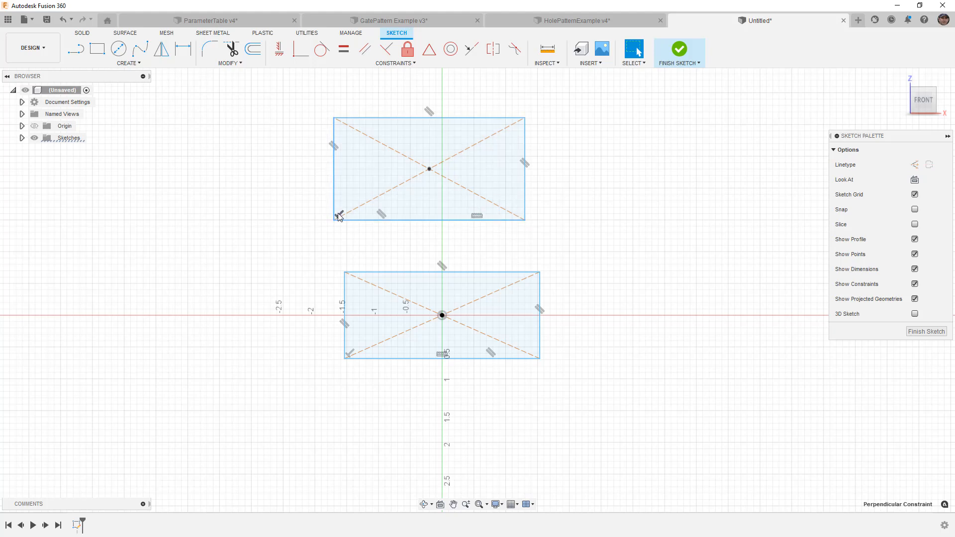
{"action": "left_click", "coordinate": [381, 213]}
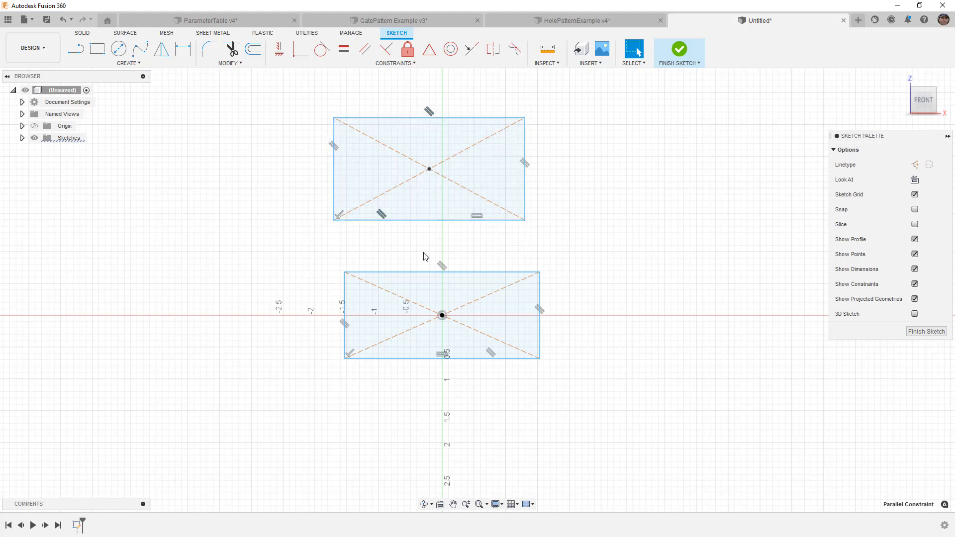
Step: Delete the upper rectangle's horizontal constraint and tilt it by pulling its lower-right corner outward and up, making the bottom edge about 3.89 in long
{"action": "left_click", "coordinate": [481, 218]}
{"action": "key", "text": "Delete"}
{"action": "left_click_drag", "start_coordinate": [525, 220], "coordinate": [589, 198]}
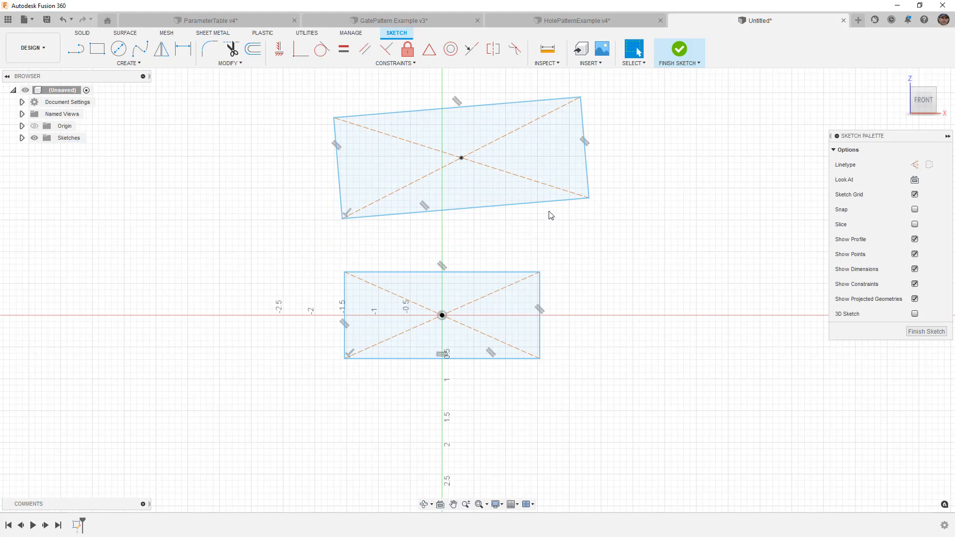
Step: Add an aligned dimension of 4 in to the tilted rectangle's bottom edge
{"action": "key", "text": "d"}
{"action": "left_click", "coordinate": [515, 208]}
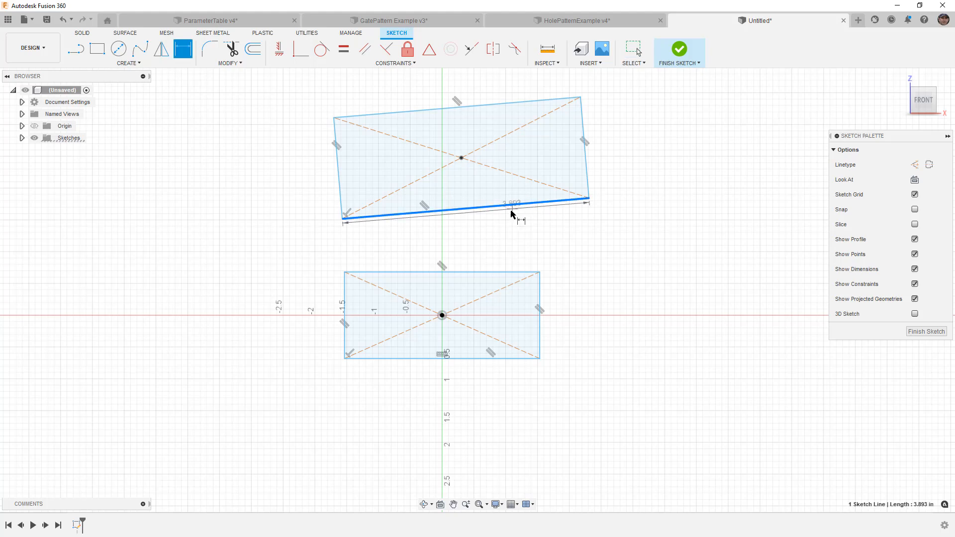
{"action": "right_click", "coordinate": [514, 228]}
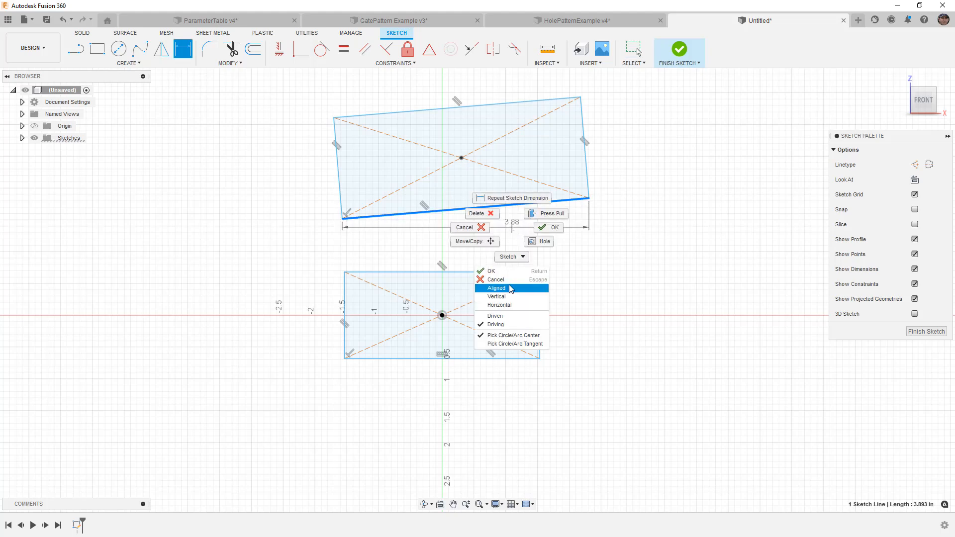
{"action": "left_click", "coordinate": [496, 288]}
{"action": "left_click", "coordinate": [509, 244]}
{"action": "type", "text": "4"}
{"action": "key", "text": "Return"}
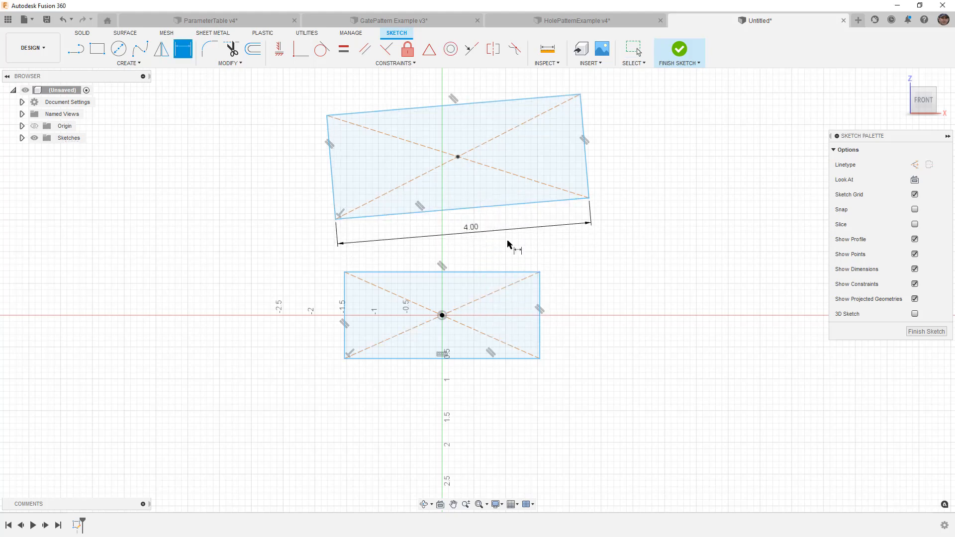
Step: Add an aligned dimension of 2 in to the tilted rectangle's left edge
{"action": "left_click", "coordinate": [332, 171]}
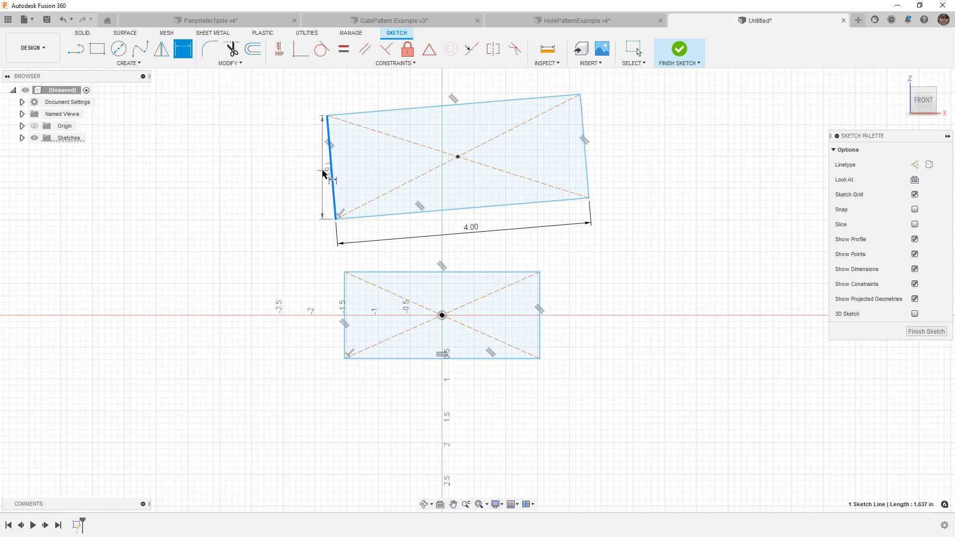
{"action": "right_click", "coordinate": [329, 172]}
{"action": "left_click", "coordinate": [310, 235]}
{"action": "left_click", "coordinate": [297, 183]}
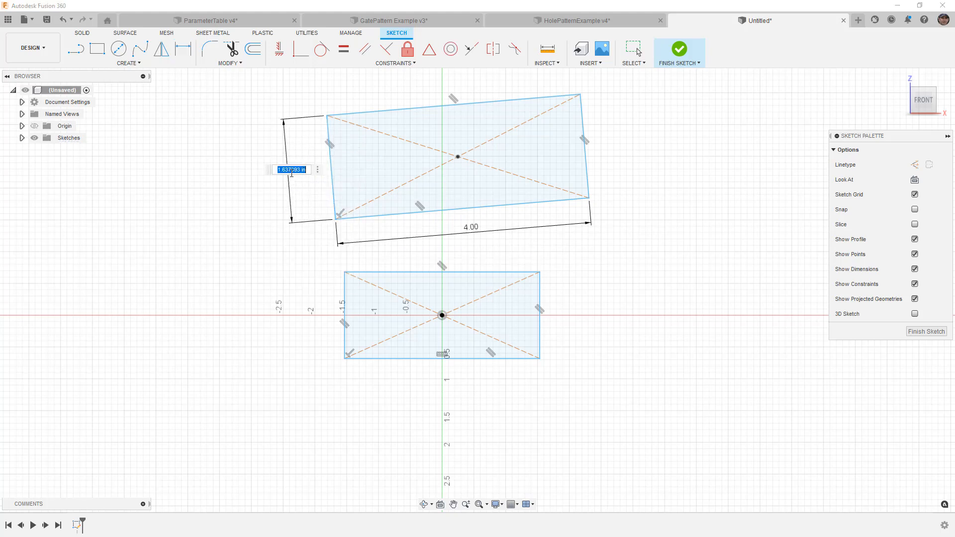
{"action": "type", "text": "2"}
{"action": "key", "text": "Return"}
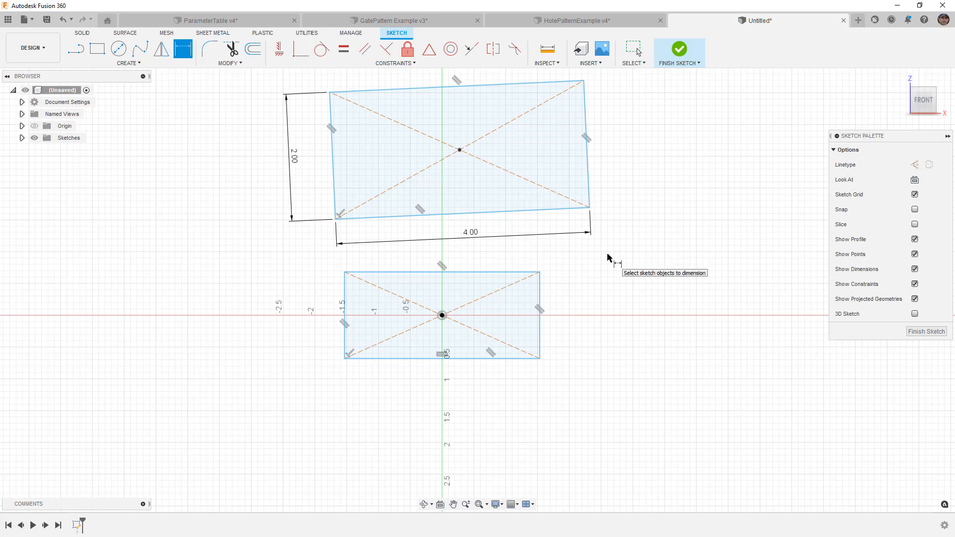
Step: Try attaching the tilted rectangle's lower-right corner to the origin and swinging it around that point, and undo both moves
{"action": "key", "text": "Escape"}
{"action": "mouse_move", "coordinate": [590, 208]}
{"action": "left_mouse_down"}
{"action": "mouse_move", "coordinate": [685, 222]}
{"action": "mouse_move", "coordinate": [425, 217]}
{"action": "mouse_move", "coordinate": [349, 243]}
{"action": "mouse_move", "coordinate": [427, 291]}
{"action": "mouse_move", "coordinate": [442, 315]}
{"action": "left_mouse_up"}
{"action": "mouse_move", "coordinate": [183, 202]}
{"action": "left_mouse_down"}
{"action": "mouse_move", "coordinate": [156, 311]}
{"action": "mouse_move", "coordinate": [160, 134]}
{"action": "mouse_move", "coordinate": [193, 327]}
{"action": "mouse_move", "coordinate": [306, 128]}
{"action": "mouse_move", "coordinate": [241, 194]}
{"action": "left_mouse_up"}
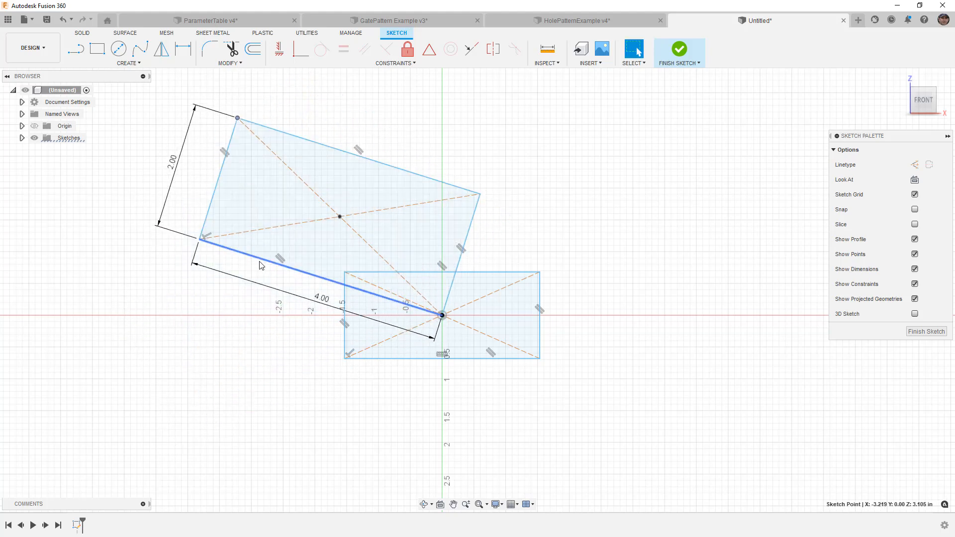
{"action": "key", "text": "ctrl+z"}
{"action": "key", "text": "ctrl+z"}
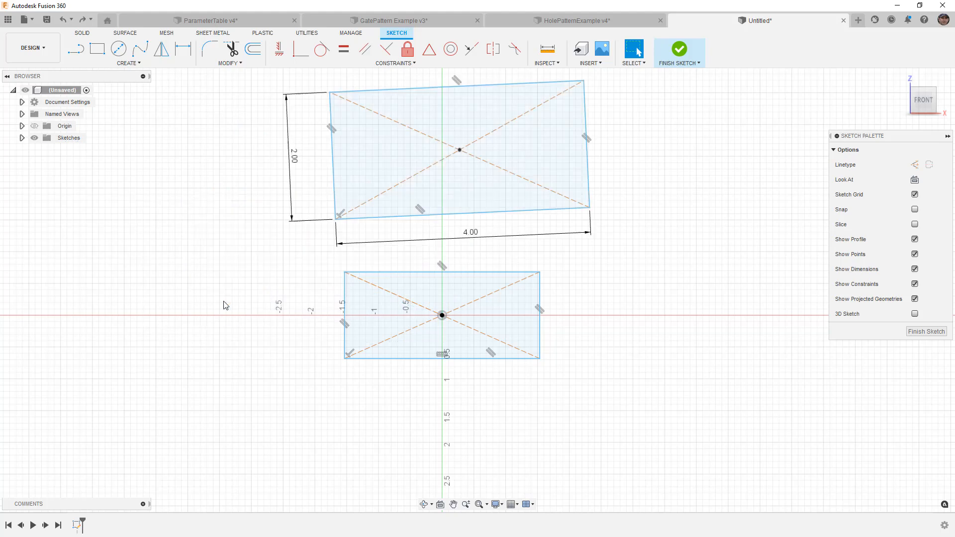
Step: Delete the whole tilted rectangle together with its two dimensions
{"action": "scroll", "coordinate": [363, 133], "scroll_direction": "down", "scroll_amount": 2}
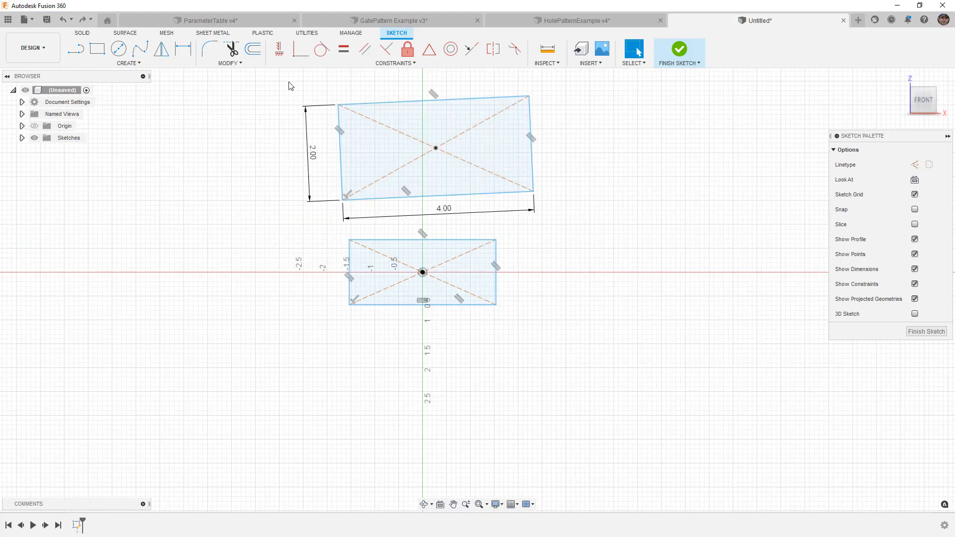
{"action": "left_click_drag", "start_coordinate": [269, 74], "coordinate": [622, 229]}
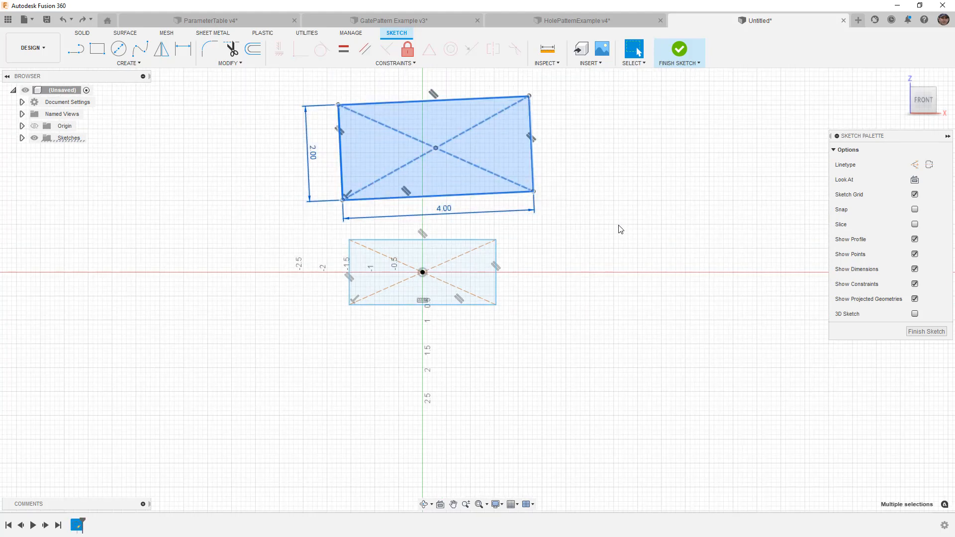
{"action": "key", "text": "Delete"}
Step: Enlarge the origin-centred rectangle by pulling its right and bottom edges outward to a height of about 1.95 in, and check its profile
{"action": "scroll", "coordinate": [423, 271], "scroll_direction": "up", "scroll_amount": 3}
{"action": "scroll", "coordinate": [423, 273], "scroll_direction": "up", "scroll_amount": 1}
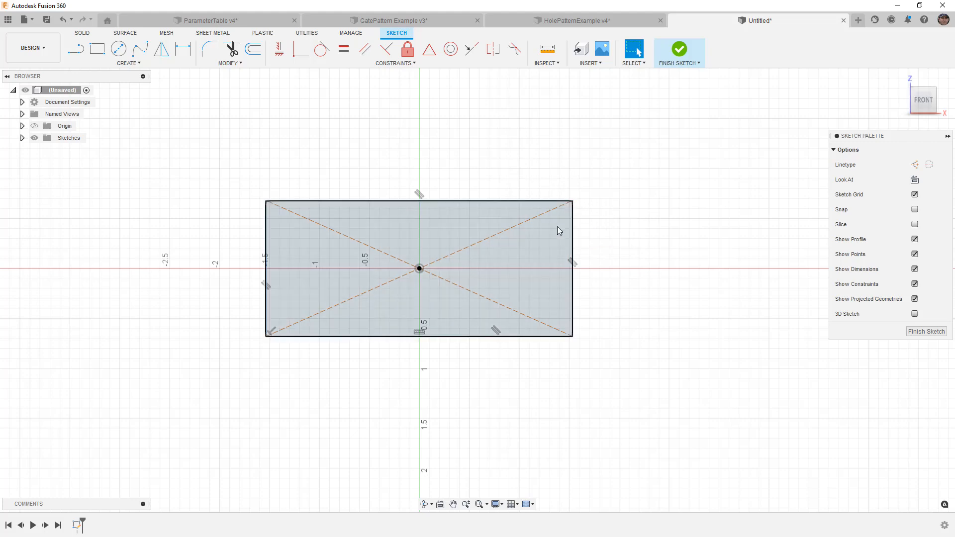
{"action": "left_click_drag", "start_coordinate": [573, 224], "coordinate": [587, 256]}
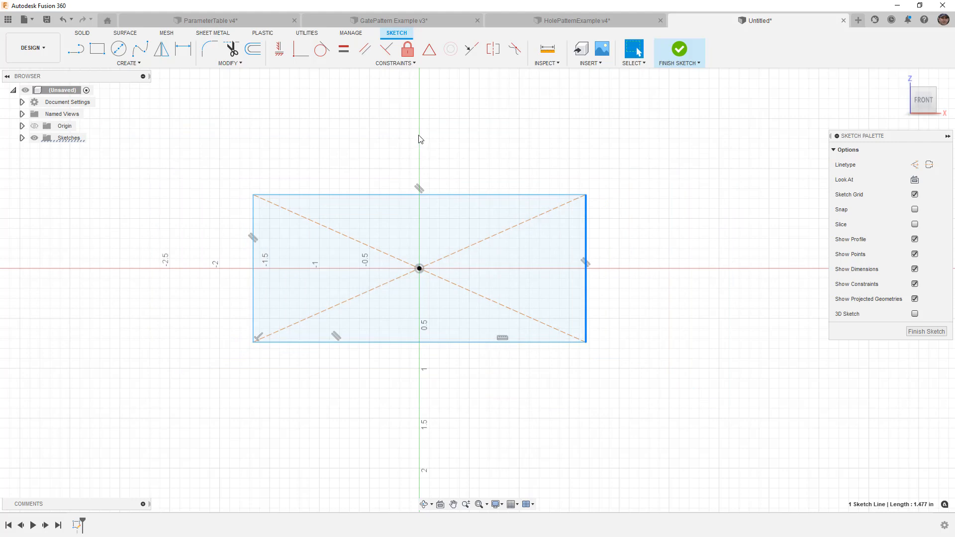
{"action": "left_click", "coordinate": [489, 173]}
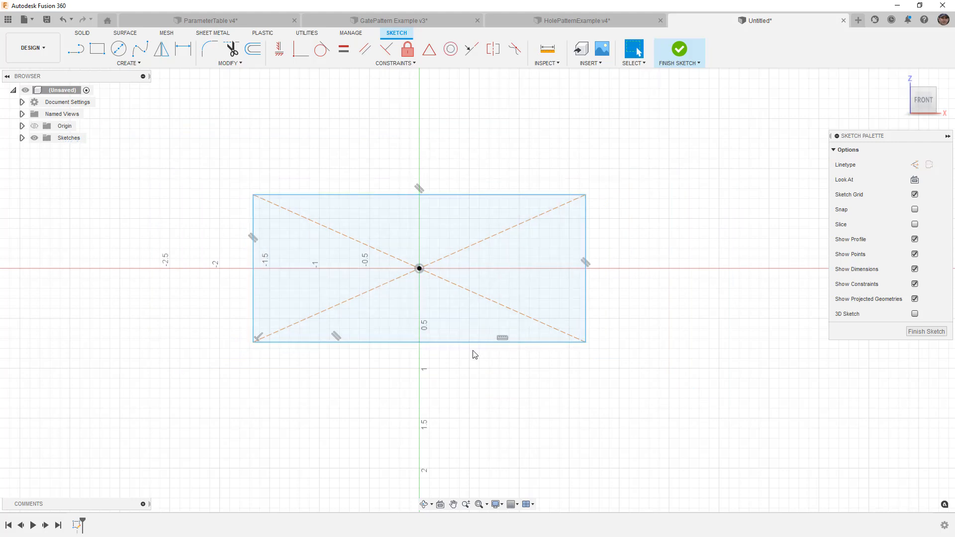
{"action": "mouse_move", "coordinate": [468, 343]}
{"action": "left_mouse_down"}
{"action": "mouse_move", "coordinate": [465, 384]}
{"action": "mouse_move", "coordinate": [462, 366]}
{"action": "left_mouse_up"}
{"action": "left_click", "coordinate": [460, 269]}
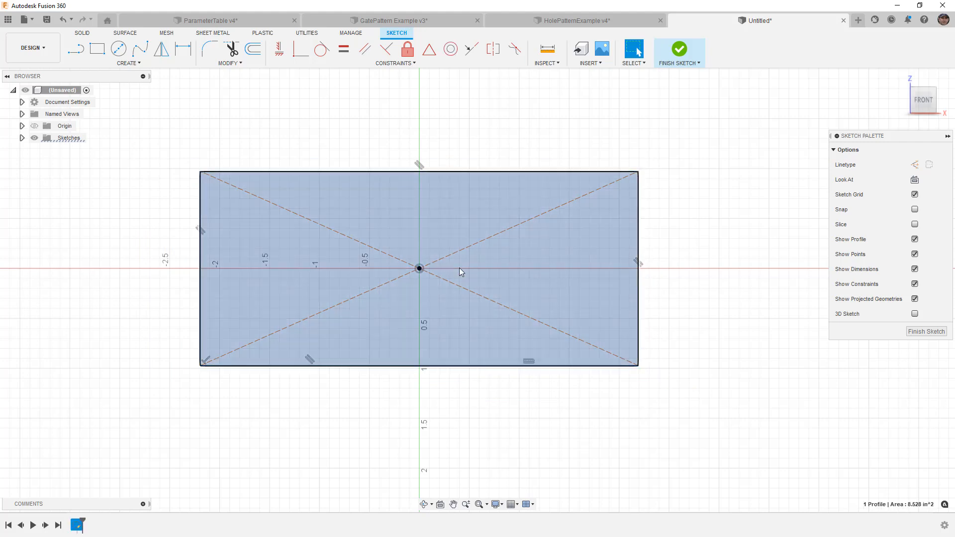
{"action": "left_click", "coordinate": [669, 242]}
Step: Dimension the origin-centred rectangle 2 in tall along its left edge and 5 in wide along its top edge
{"action": "scroll", "coordinate": [649, 243], "scroll_direction": "down", "scroll_amount": 2}
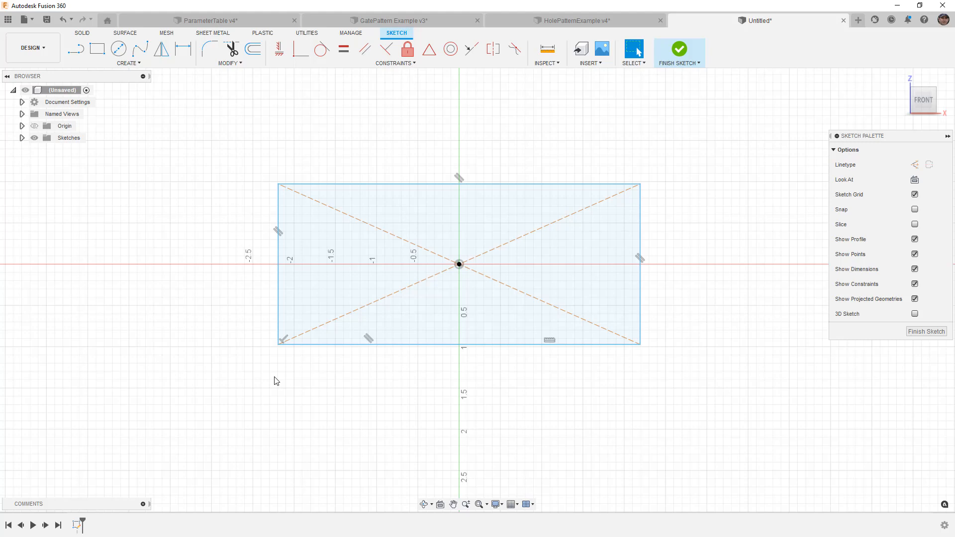
{"action": "left_click", "coordinate": [181, 50]}
{"action": "left_click", "coordinate": [278, 227]}
{"action": "left_click", "coordinate": [222, 259]}
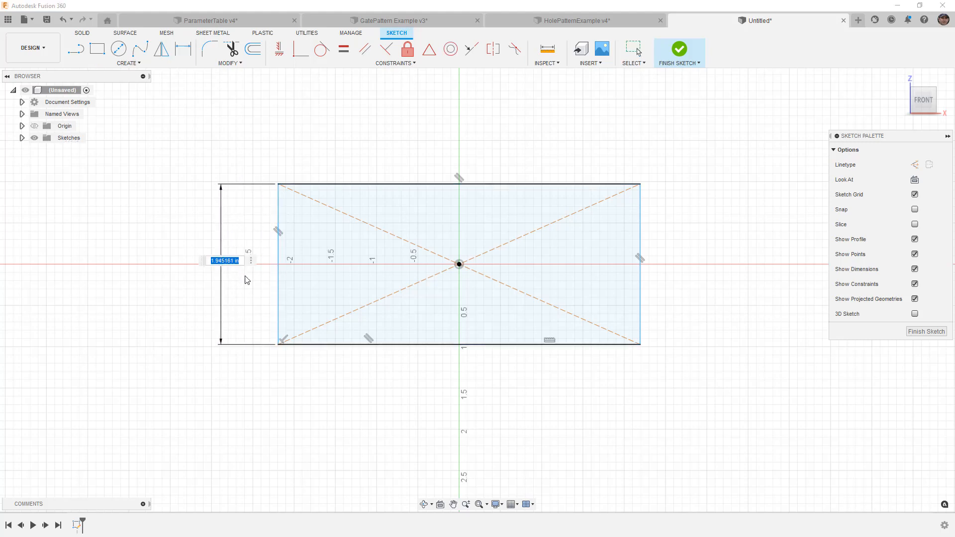
{"action": "type", "text": "2"}
{"action": "key", "text": "Return"}
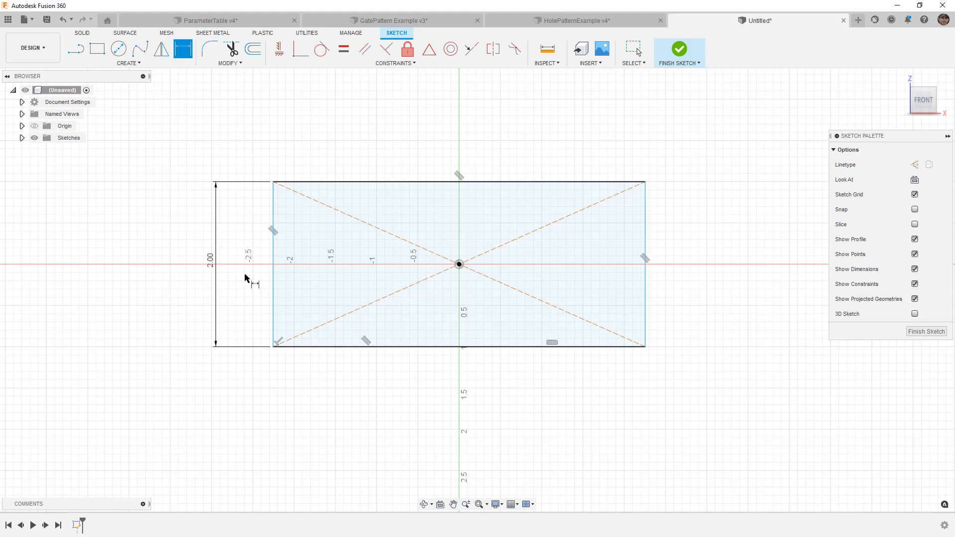
{"action": "left_click", "coordinate": [403, 183]}
{"action": "left_click", "coordinate": [424, 139]}
{"action": "type", "text": "5"}
{"action": "key", "text": "Return"}
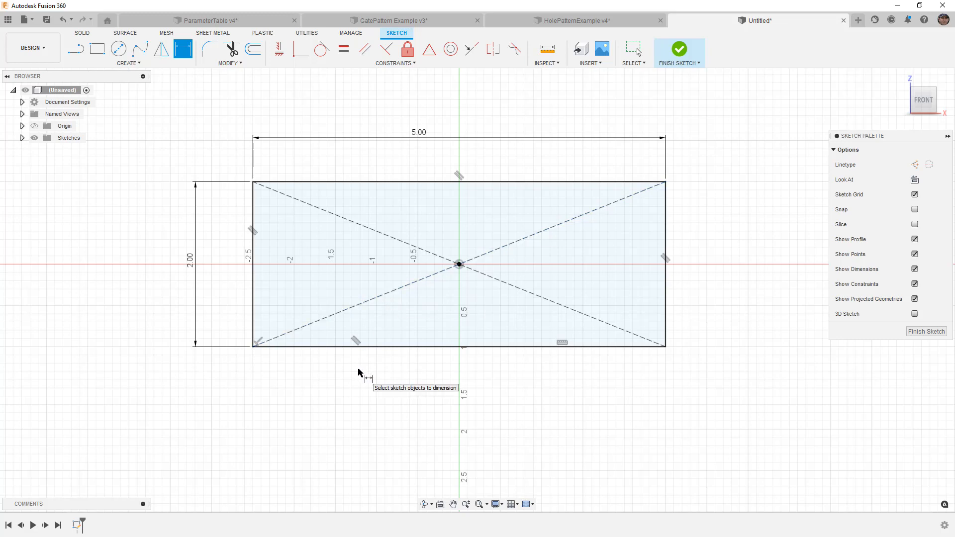
Step: Try to dimension the fully constrained rectangle's diagonal, and decline creating it as a driven dimension
{"action": "left_click", "coordinate": [379, 300]}
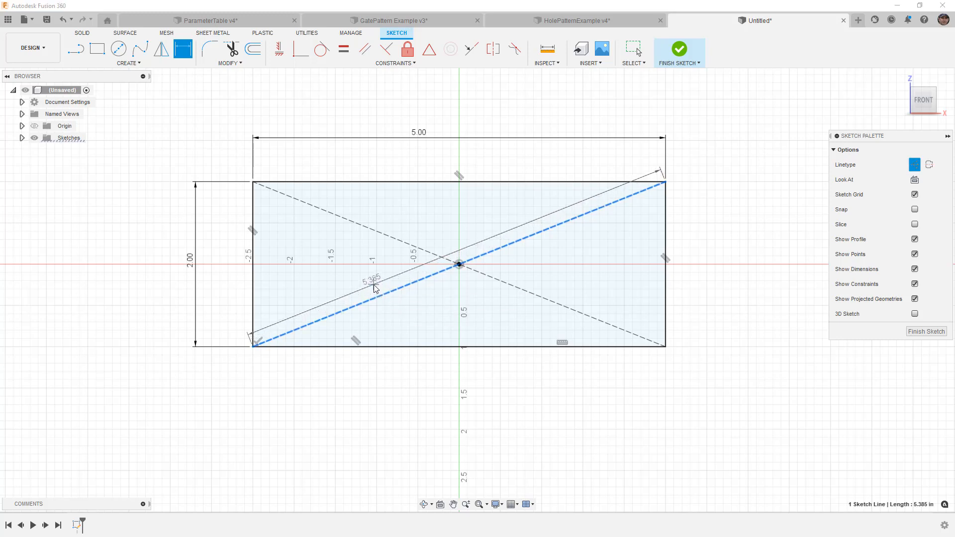
{"action": "left_click", "coordinate": [377, 288]}
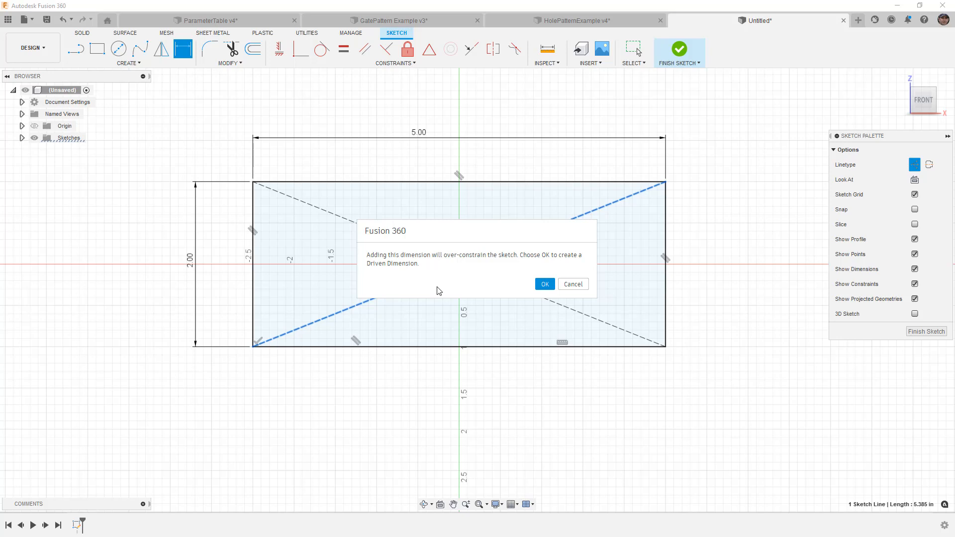
{"action": "left_click", "coordinate": [572, 285]}
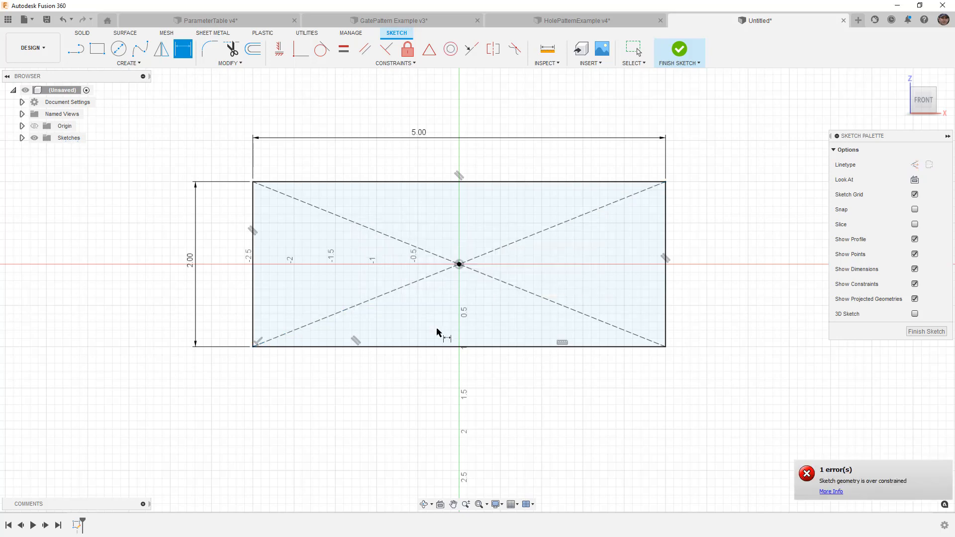
{"action": "key", "text": "Escape"}
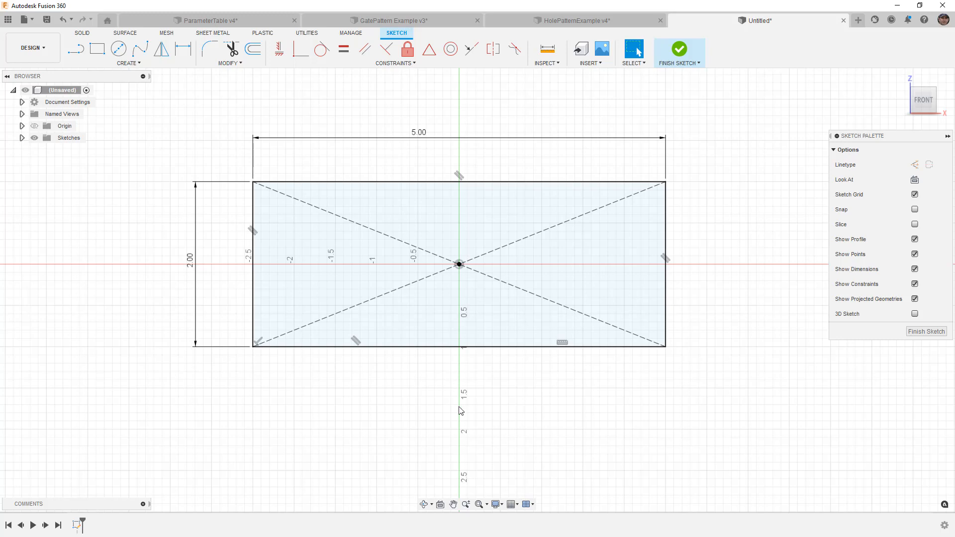
Step: Draw a center rectangle above the dimensioned one, with its midpoint at about X -0.01 in, Z 3.67 in
{"action": "scroll", "coordinate": [407, 416], "scroll_direction": "down", "scroll_amount": 2}
{"action": "scroll", "coordinate": [407, 416], "scroll_direction": "down", "scroll_amount": 1}
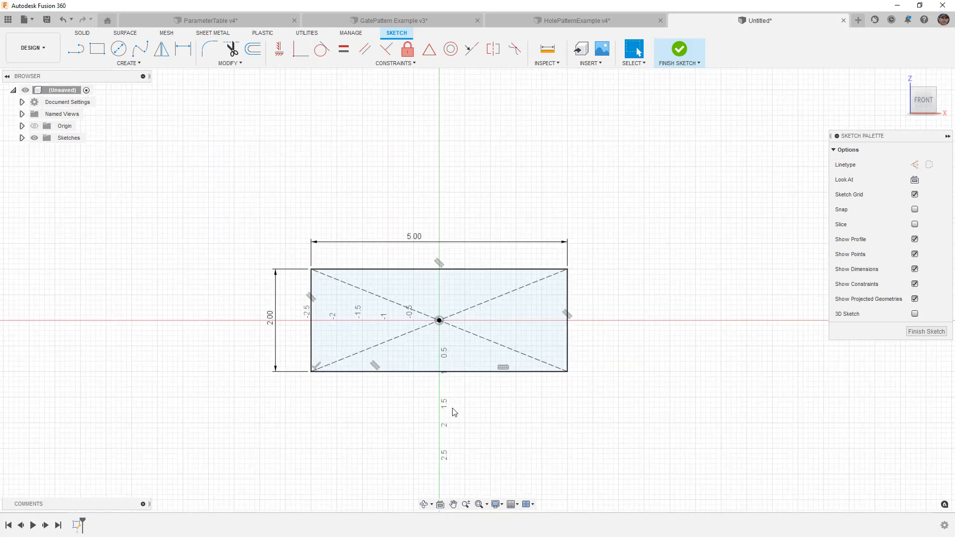
{"action": "left_click", "coordinate": [98, 50]}
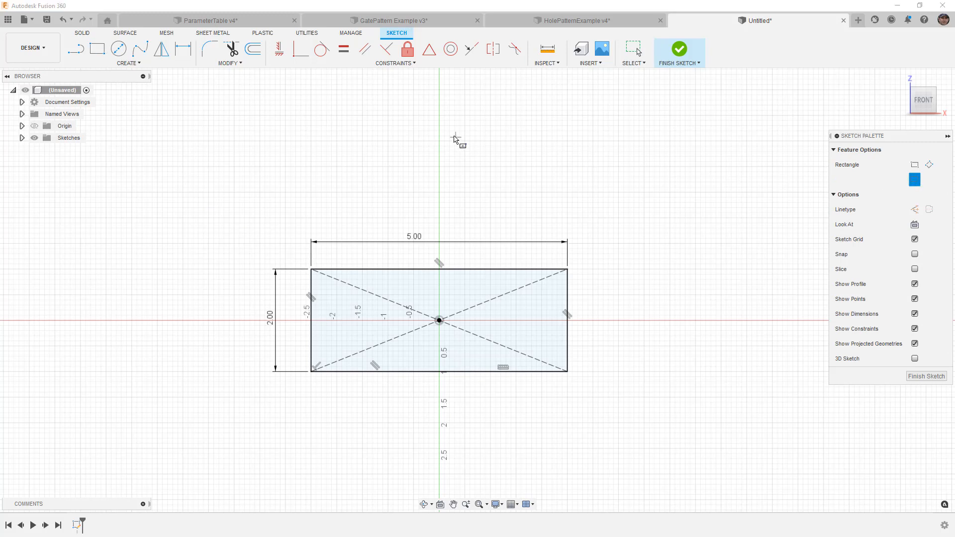
{"action": "left_click", "coordinate": [439, 133]}
{"action": "left_click", "coordinate": [573, 188]}
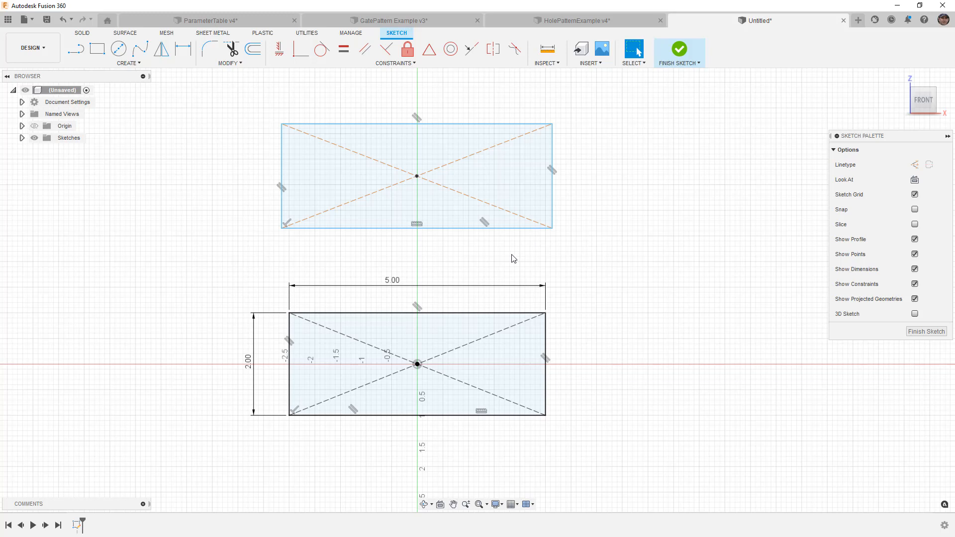
Step: Align the new rectangle's center point vertically with the origin using a Horizontal/Vertical constraint
{"action": "left_click", "coordinate": [417, 177]}
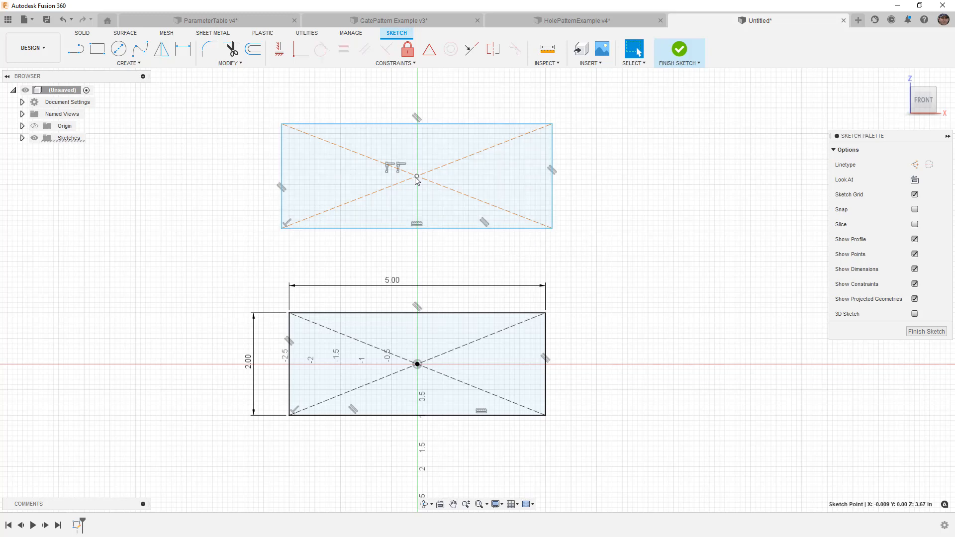
{"action": "left_click", "coordinate": [418, 366], "text": "shift"}
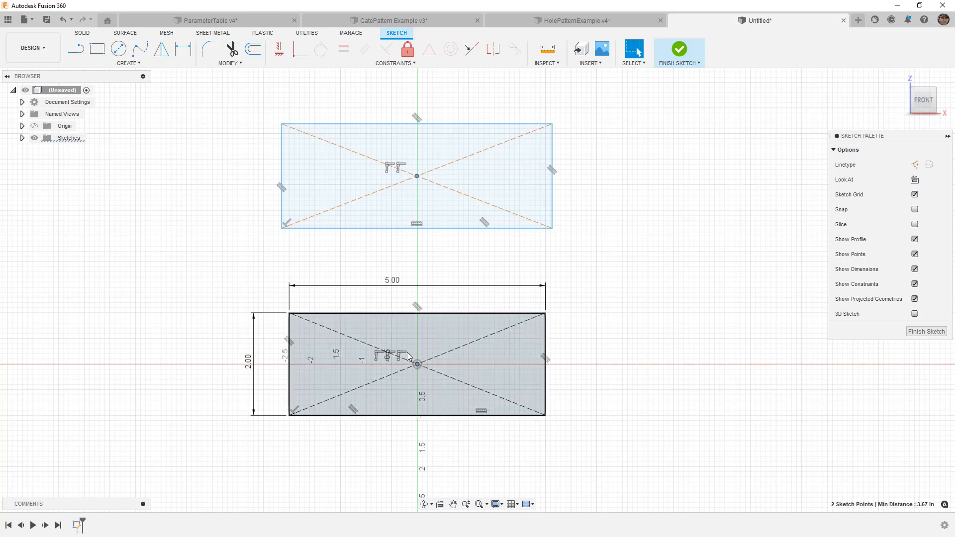
{"action": "left_click", "coordinate": [280, 50]}
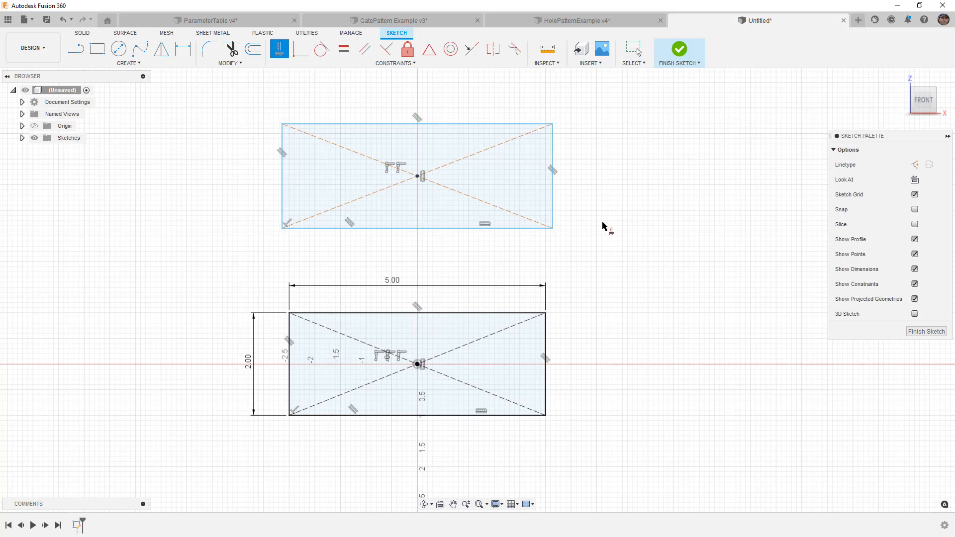
Step: Make the upper rectangle's left edge equal in length to the lower rectangle's left edge with an Equal constraint
{"action": "left_click", "coordinate": [344, 49]}
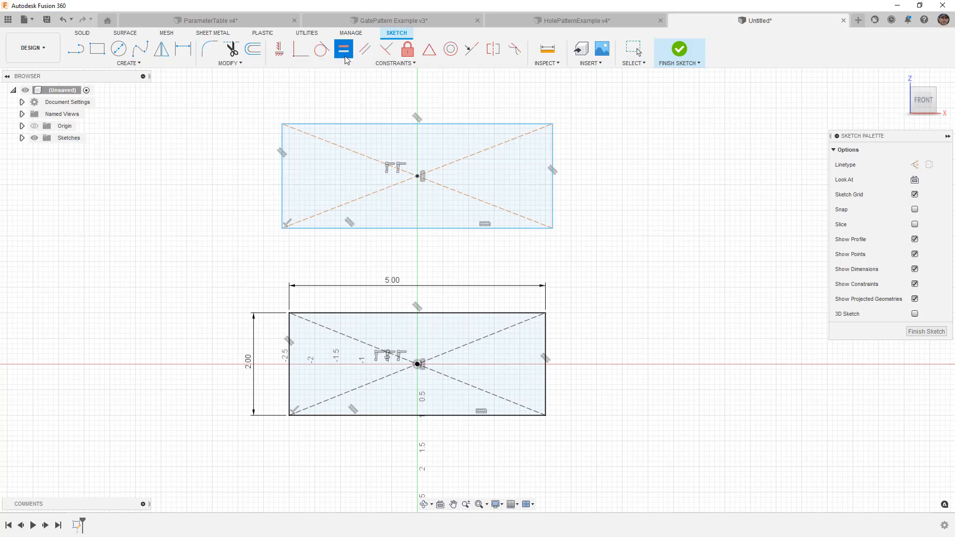
{"action": "left_click", "coordinate": [283, 173]}
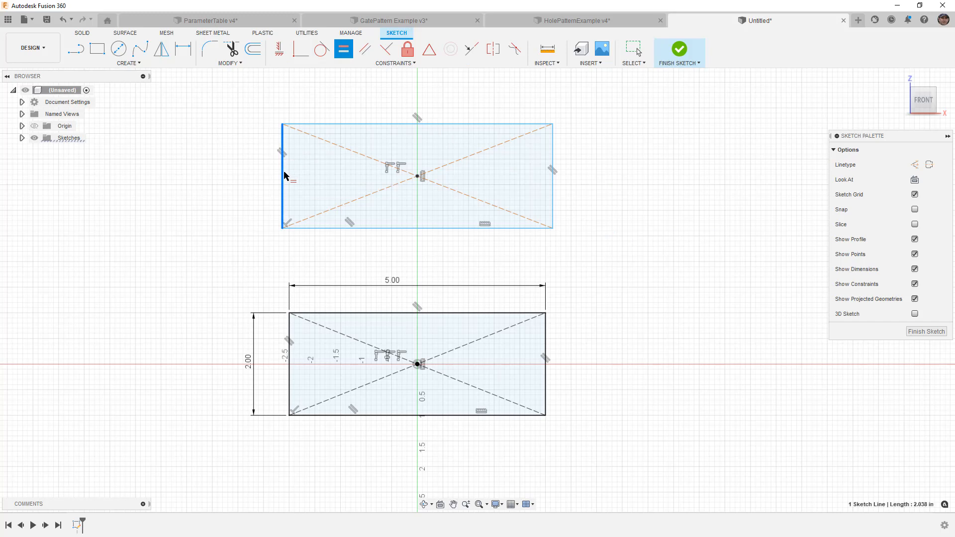
{"action": "left_click", "coordinate": [291, 361]}
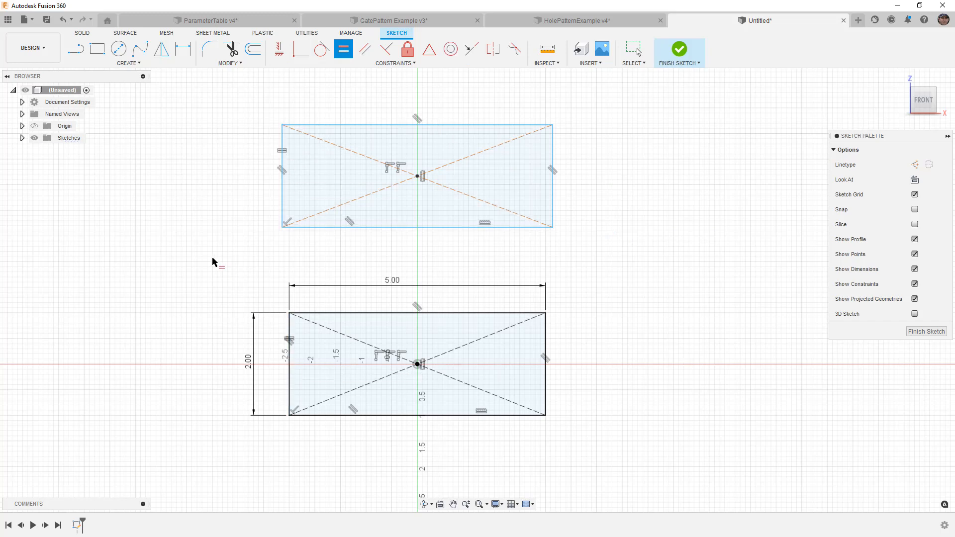
{"action": "key", "text": "Escape"}
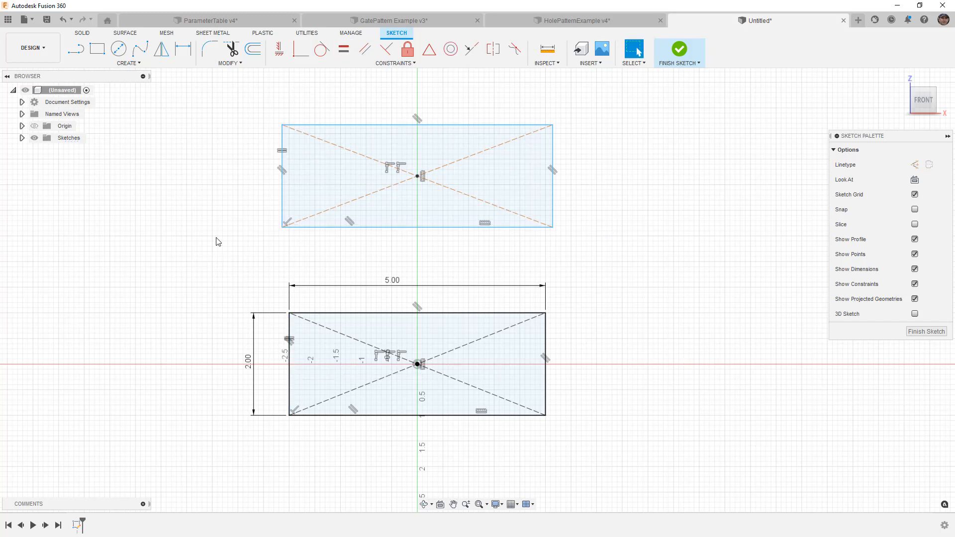
Step: Dimension the upper rectangle's width as d4, linked to the lower rectangle's width, and set that driving width to 4 in
{"action": "left_click", "coordinate": [183, 49]}
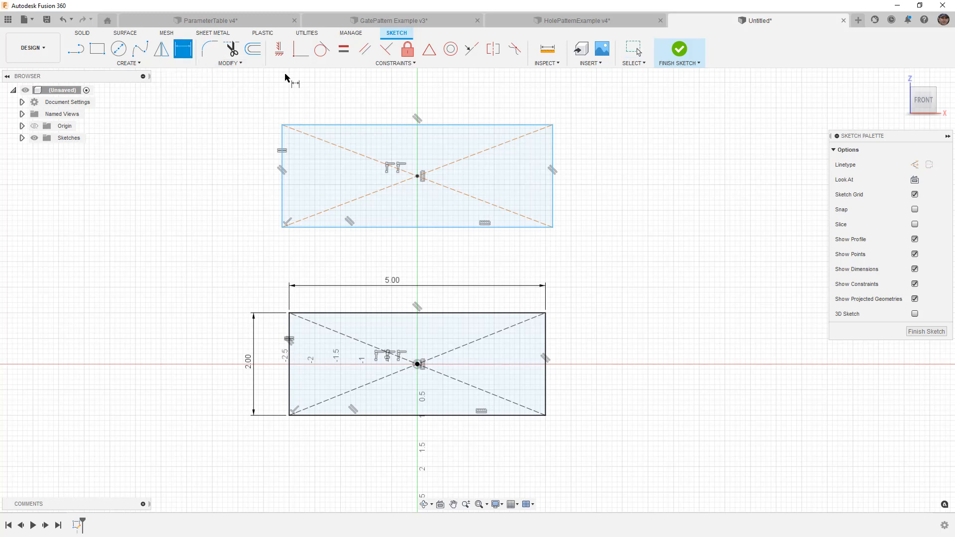
{"action": "left_click", "coordinate": [436, 229]}
{"action": "left_click", "coordinate": [416, 255]}
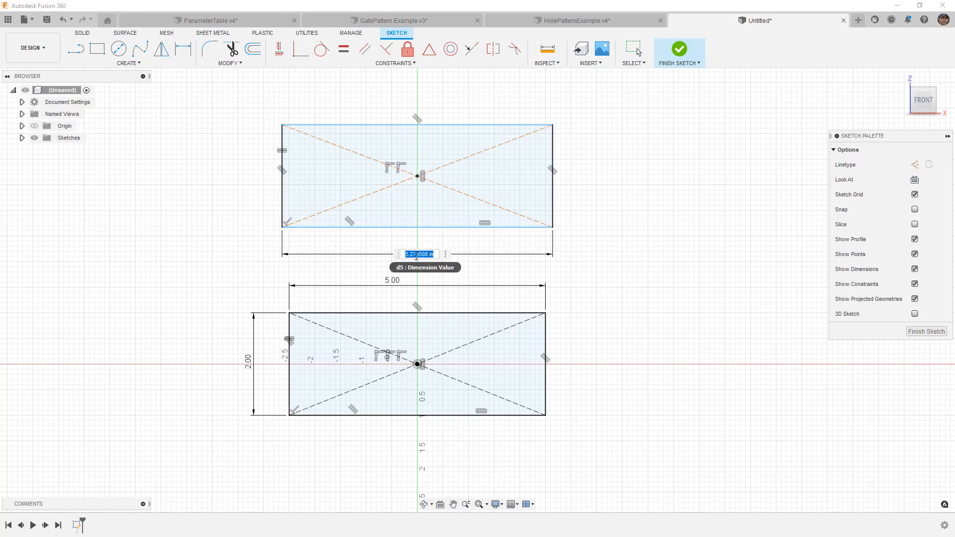
{"action": "left_click", "coordinate": [393, 282]}
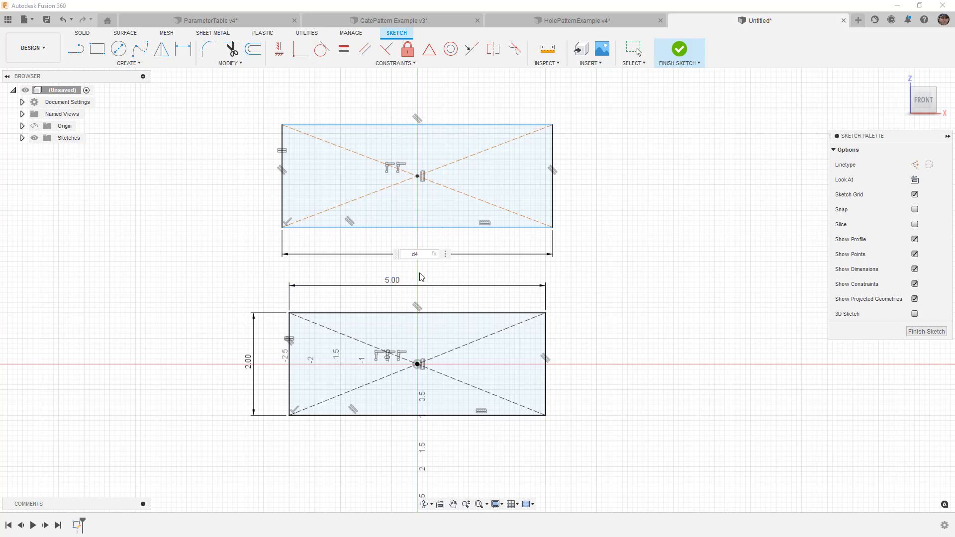
{"action": "key", "text": "Return"}
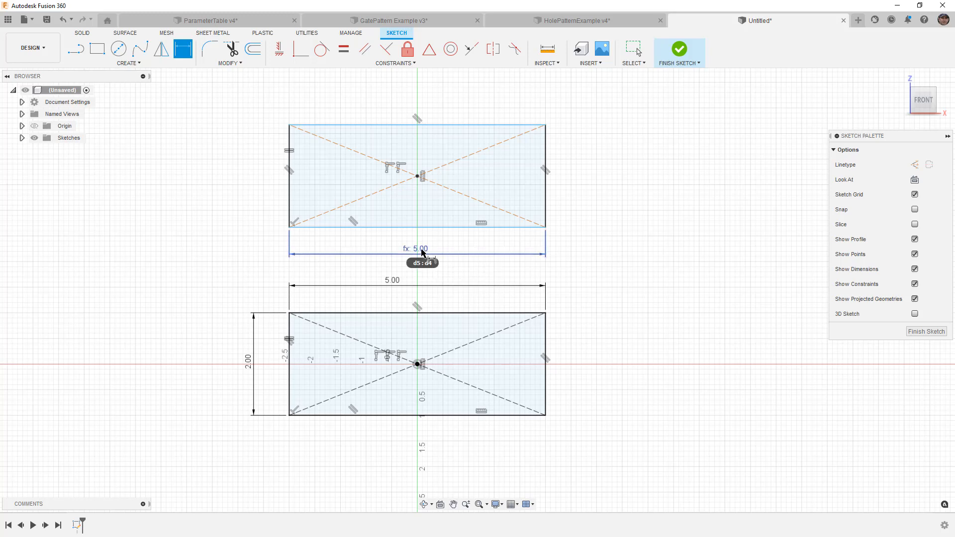
{"action": "double_click", "coordinate": [394, 284]}
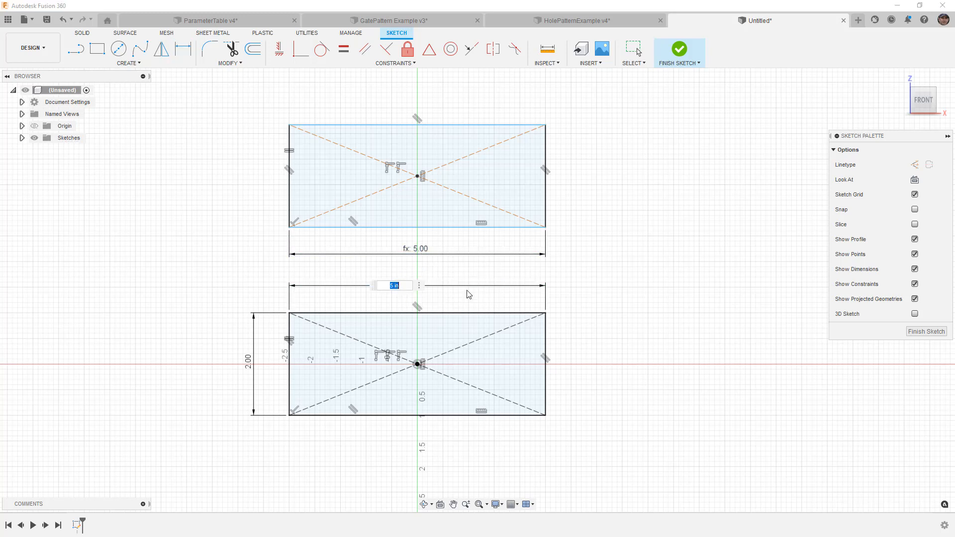
{"action": "key", "text": "Return"}
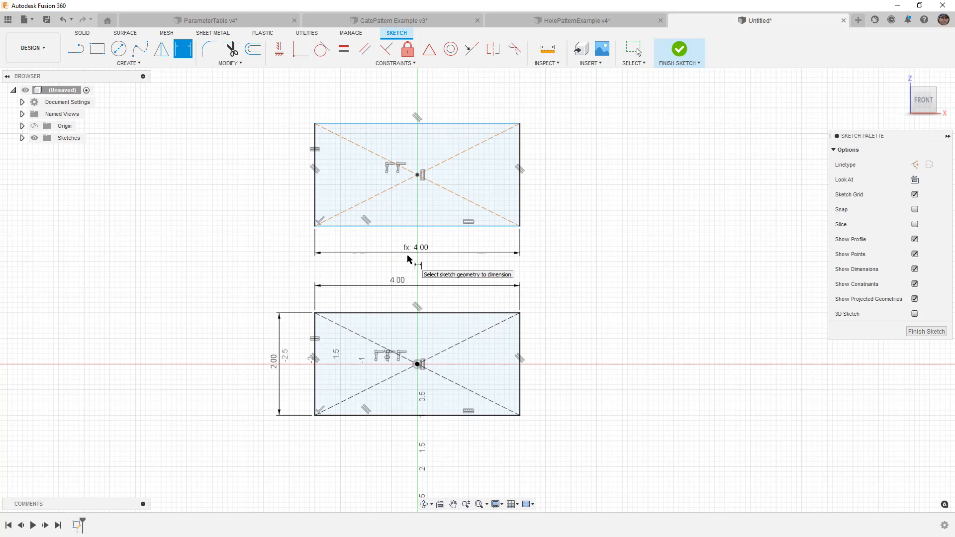
Step: Dimension the vertical distance between the origin and the upper rectangle's center point with the expression d4 * 2
{"action": "left_click", "coordinate": [417, 364]}
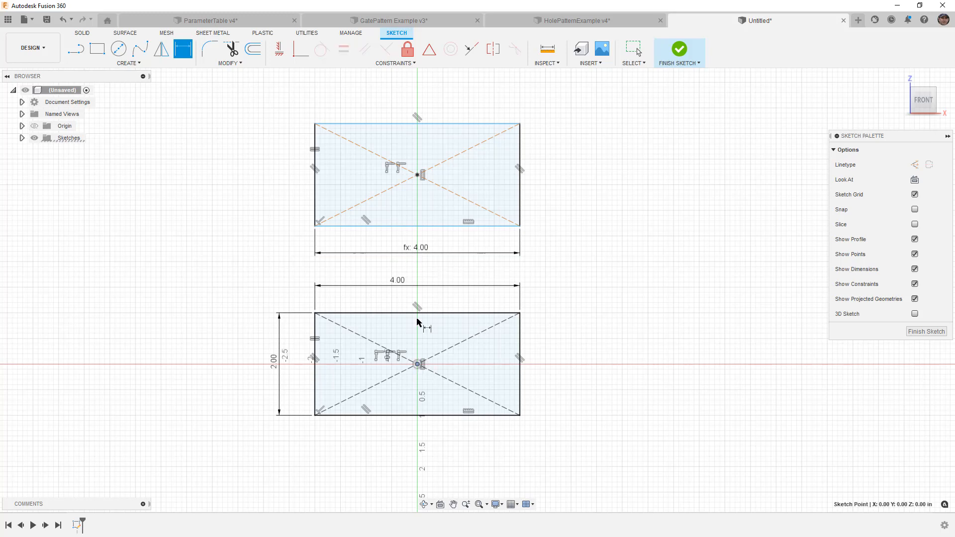
{"action": "left_click", "coordinate": [418, 175]}
{"action": "left_click", "coordinate": [620, 276]}
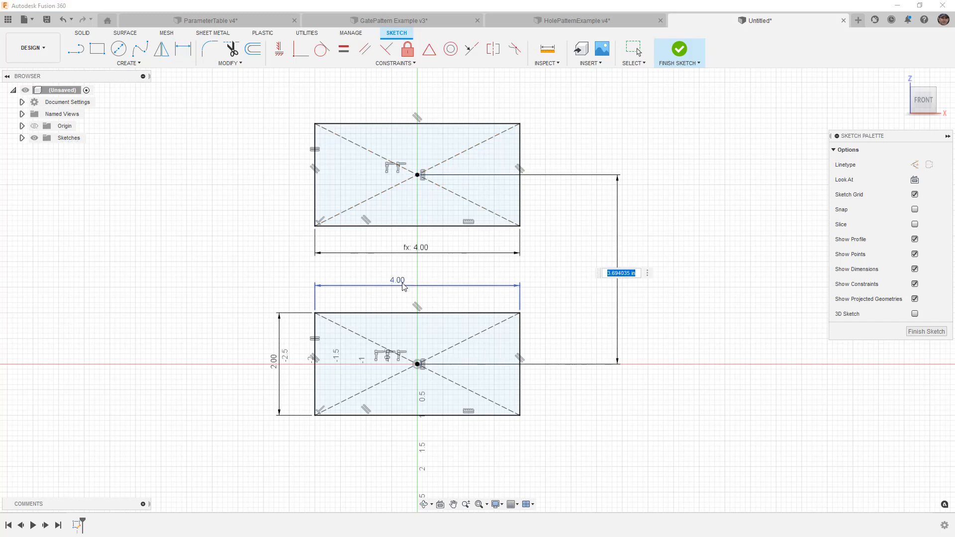
{"action": "type", "text": "d4"}
{"action": "type", "text": "2"}
{"action": "key", "text": "Return"}
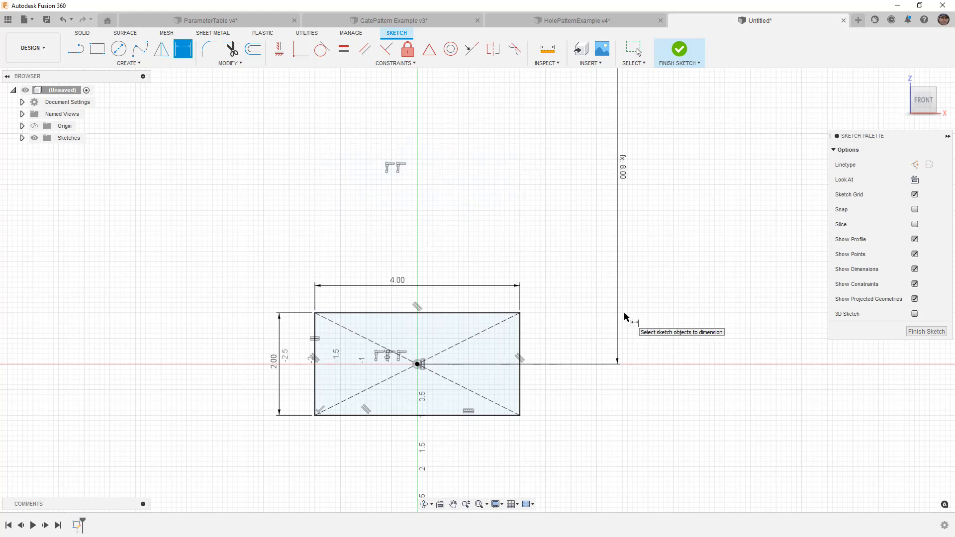
Step: Test the linked dimensions by setting the lower rectangle's width to 2 in and then to 5 in
{"action": "scroll", "coordinate": [521, 414], "scroll_direction": "down", "scroll_amount": 4}
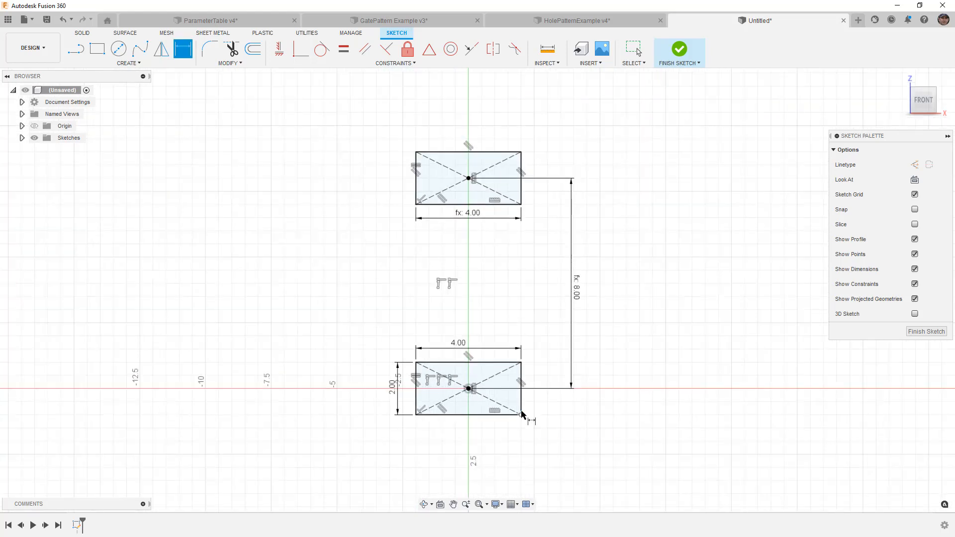
{"action": "double_click", "coordinate": [458, 343]}
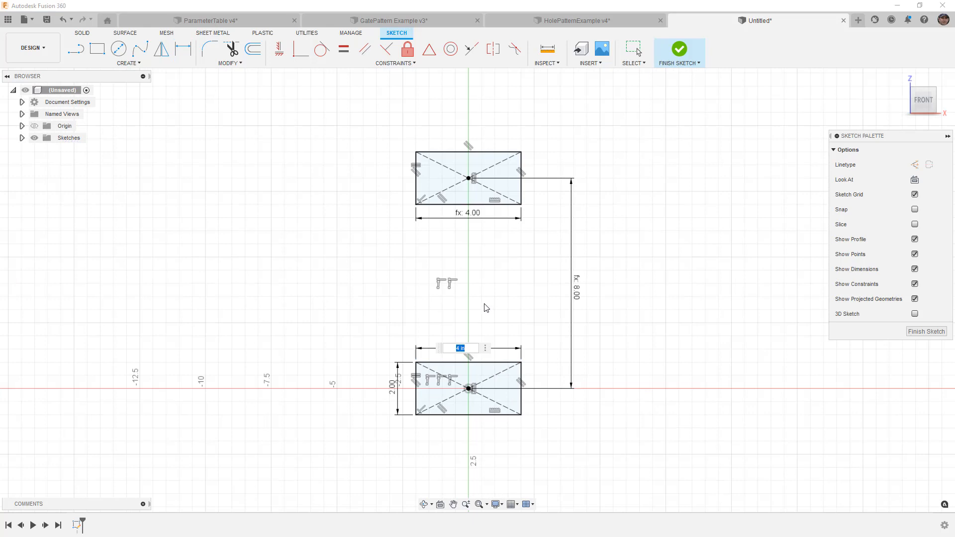
{"action": "type", "text": "2"}
{"action": "key", "text": "Return"}
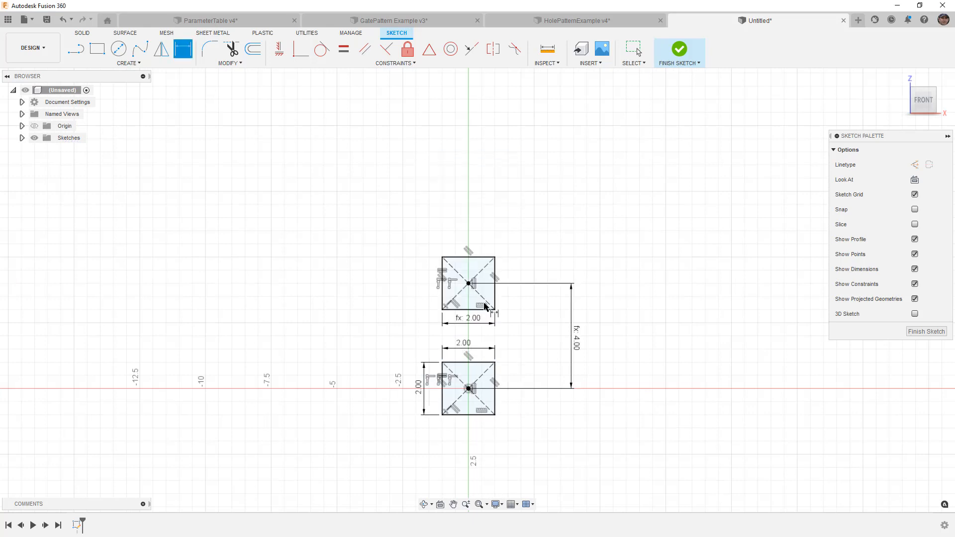
{"action": "double_click", "coordinate": [463, 345]}
{"action": "type", "text": "5"}
{"action": "key", "text": "Return"}
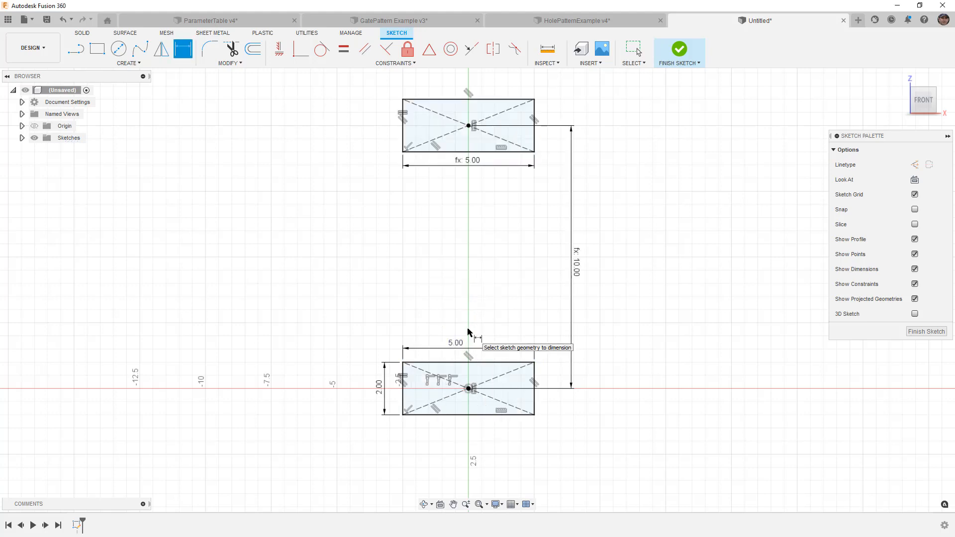
Step: Draw a third center rectangle to the right of the existing pair, its center about 7.5 in right of the origin and between their heights
{"action": "middle_click_drag", "start_coordinate": [490, 314], "coordinate": [473, 340]}
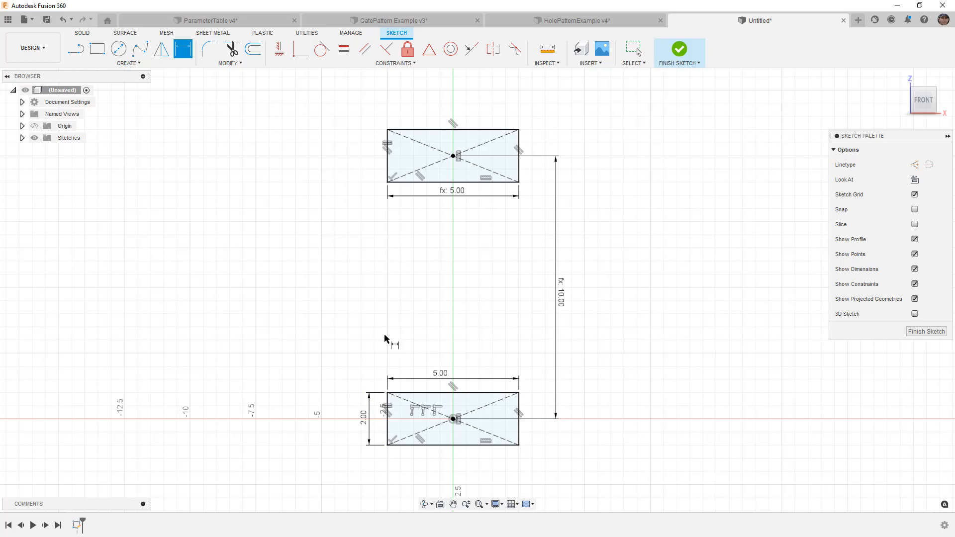
{"action": "key", "text": "r"}
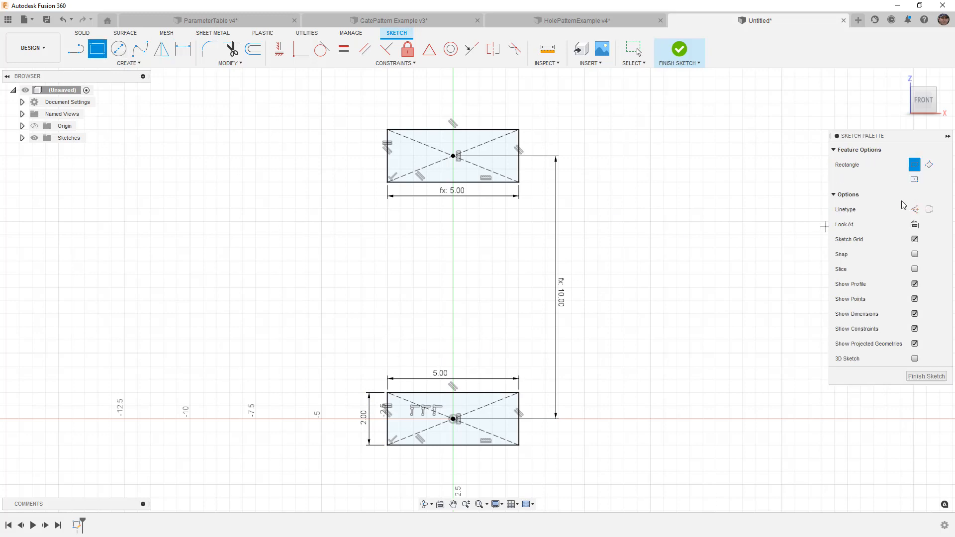
{"action": "left_click", "coordinate": [915, 180]}
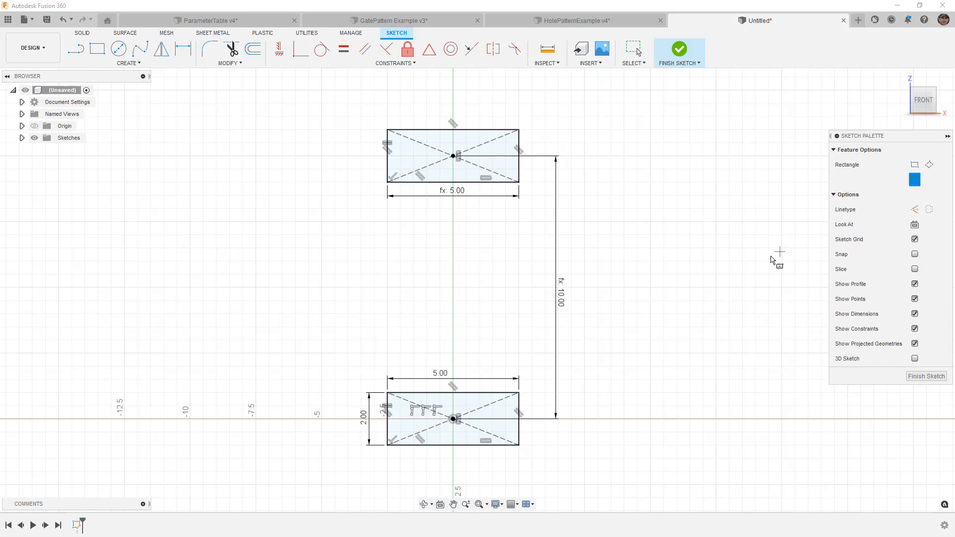
{"action": "left_click", "coordinate": [652, 276]}
{"action": "left_click", "coordinate": [558, 240]}
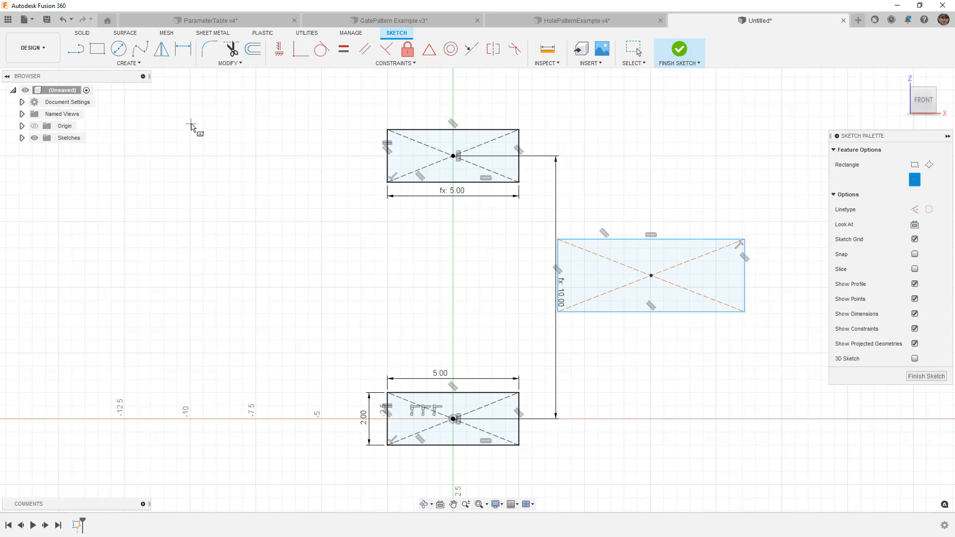
Step: Apply Equal constraints matching the third rectangle's left and top edges to the corresponding edges of the origin-centred rectangle
{"action": "left_click", "coordinate": [343, 48]}
{"action": "left_click", "coordinate": [559, 260]}
{"action": "left_click", "coordinate": [388, 422]}
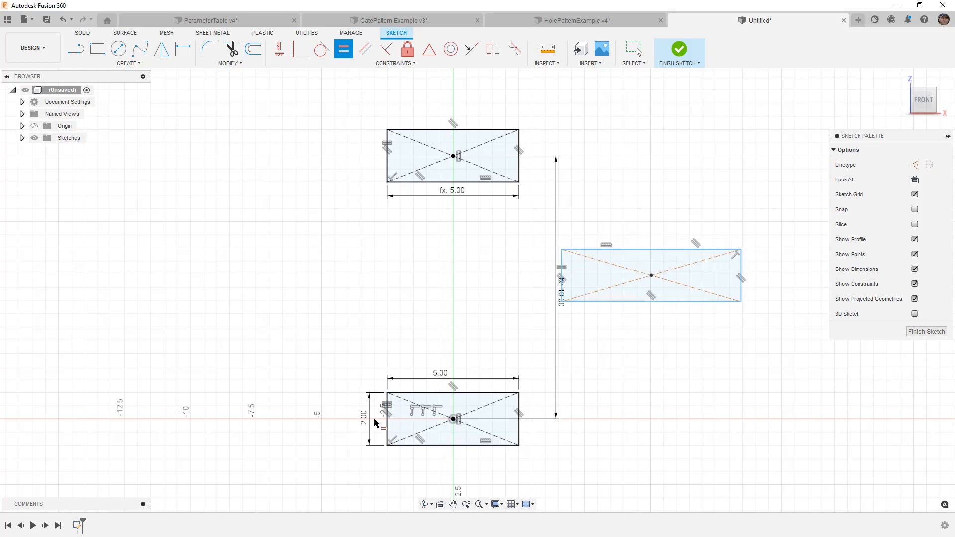
{"action": "left_click", "coordinate": [619, 249]}
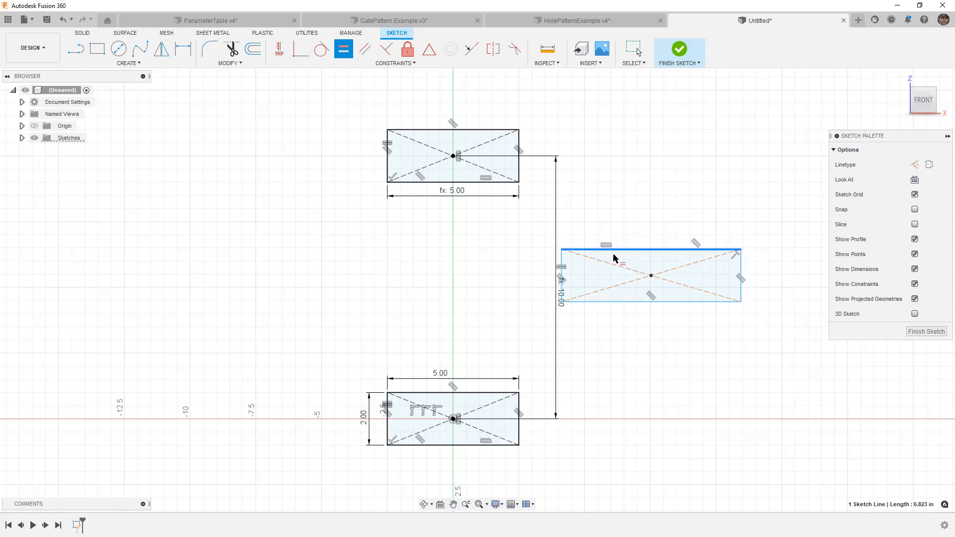
{"action": "left_click", "coordinate": [488, 393]}
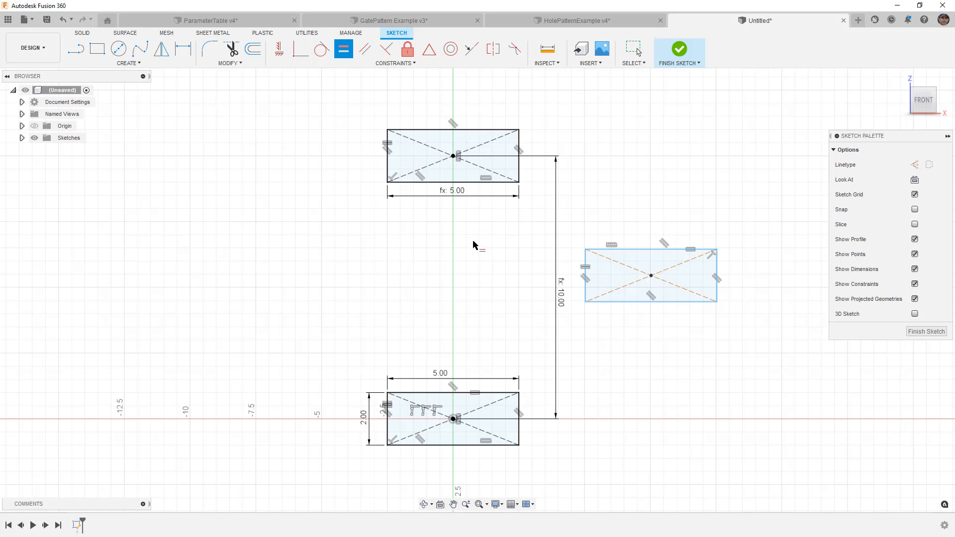
Step: Dimension the horizontal distance from the origin to the third rectangle's center point with the expression d4*2
{"action": "left_click", "coordinate": [187, 57]}
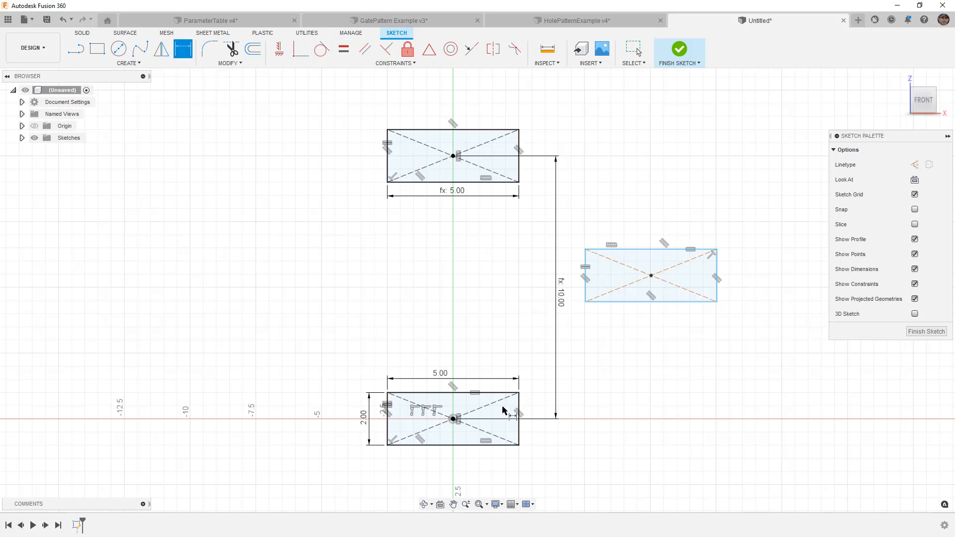
{"action": "left_click", "coordinate": [454, 419]}
{"action": "left_click", "coordinate": [454, 420]}
{"action": "left_click", "coordinate": [652, 276]}
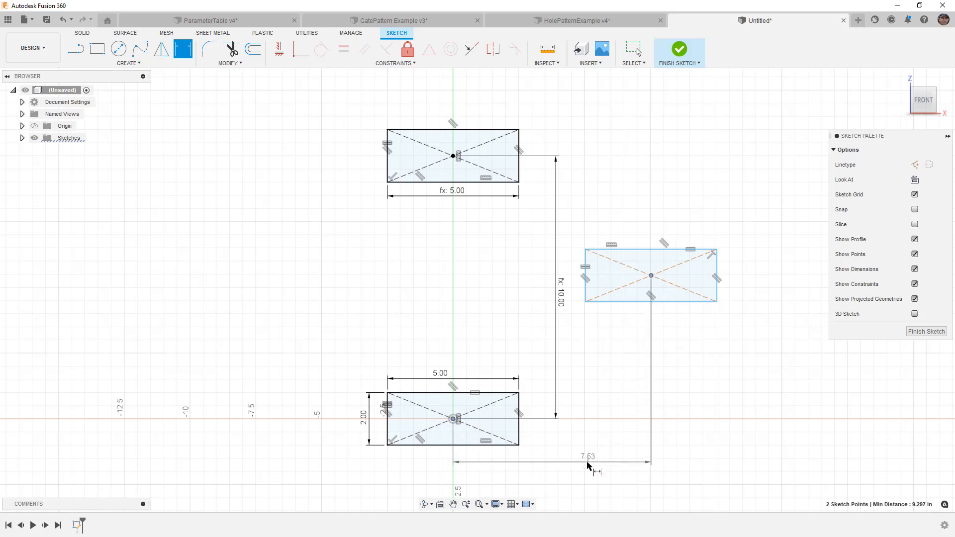
{"action": "left_click", "coordinate": [571, 479]}
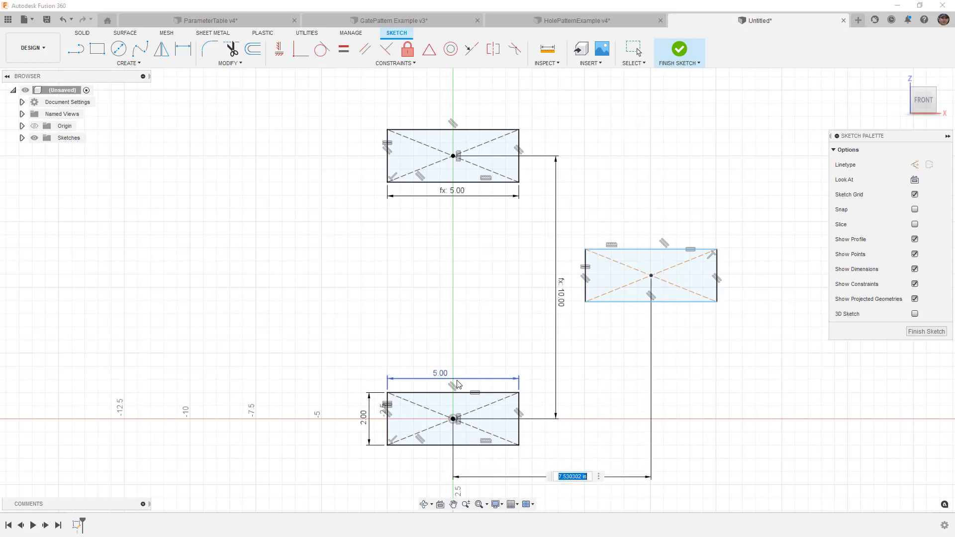
{"action": "left_click", "coordinate": [444, 376]}
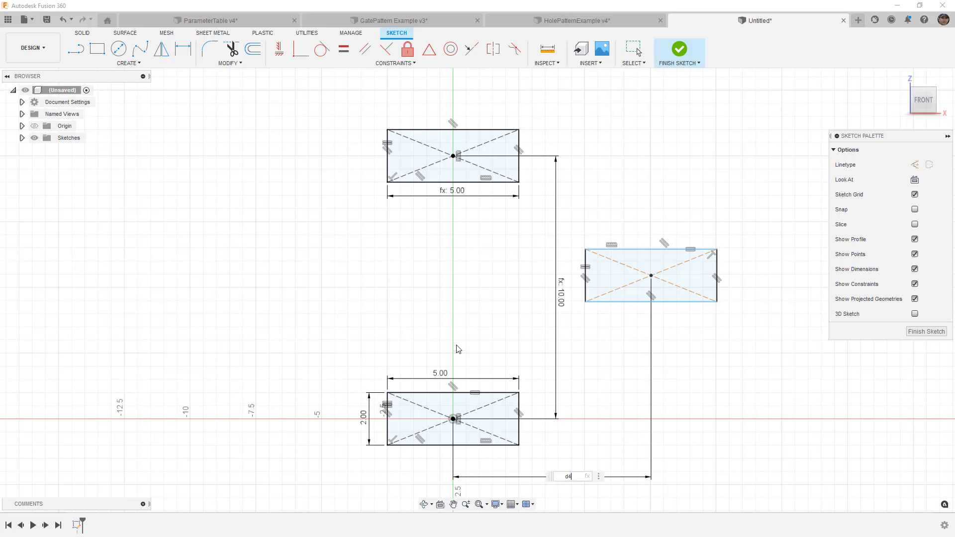
{"action": "type", "text": "*2"}
{"action": "key", "text": "Return"}
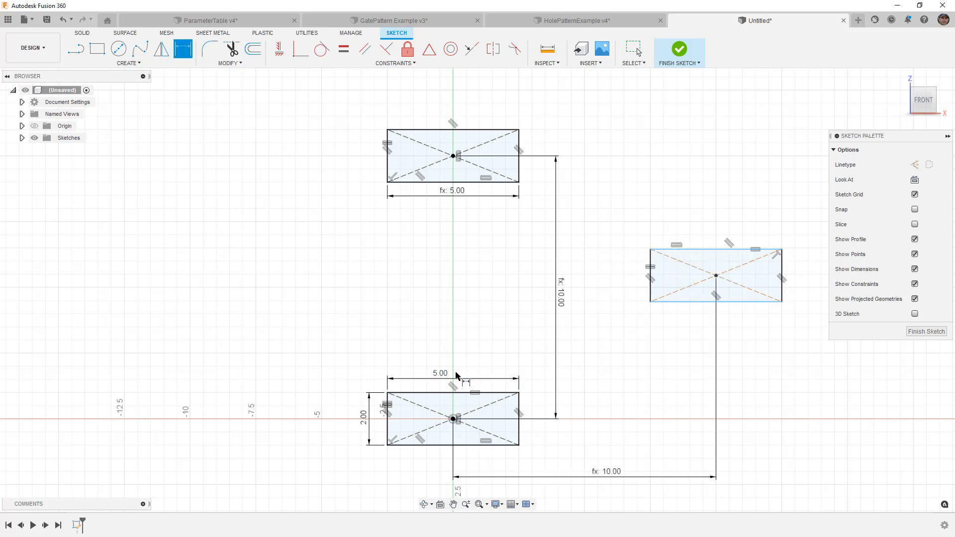
Step: Set the origin-centred rectangle's driving width to 4 in
{"action": "double_click", "coordinate": [441, 374]}
{"action": "type", "text": "4"}
{"action": "key", "text": "Return"}
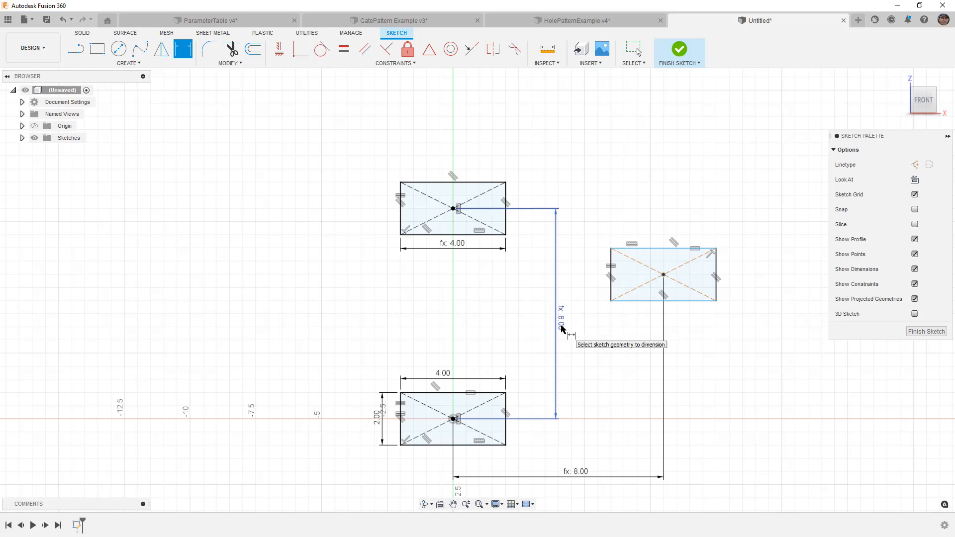
Step: Dimension the vertical distance from the origin to the third rectangle's center point as d4, referencing the origin-centred rectangle's width
{"action": "left_click", "coordinate": [664, 275]}
{"action": "left_click", "coordinate": [453, 419], "text": "shift"}
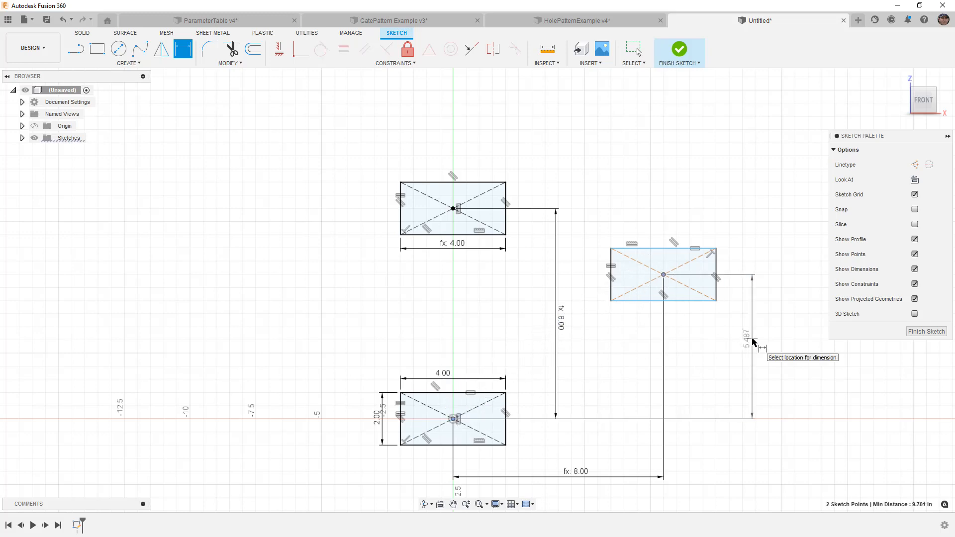
{"action": "left_click", "coordinate": [752, 343]}
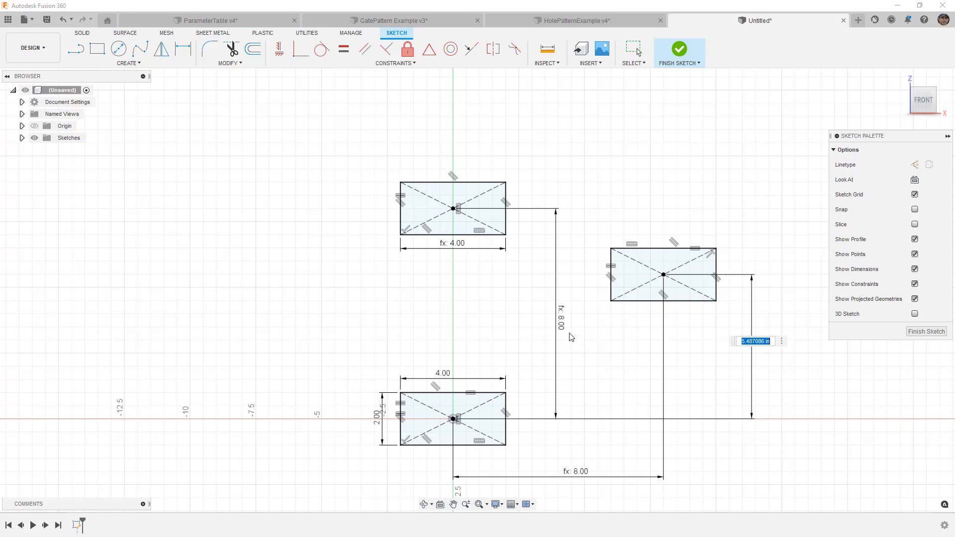
{"action": "mouse_move", "coordinate": [566, 329]}
{"action": "left_click", "coordinate": [447, 378]}
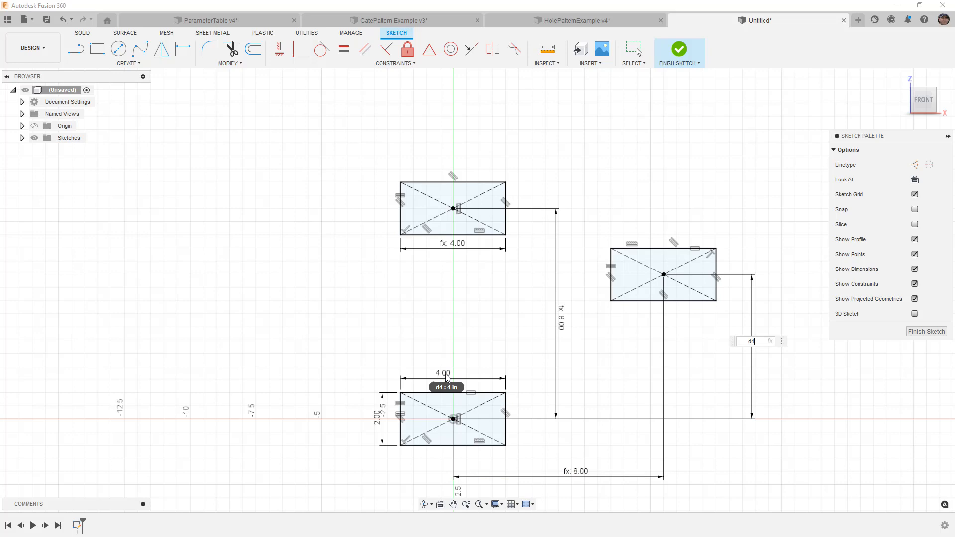
{"action": "key", "text": "Return"}
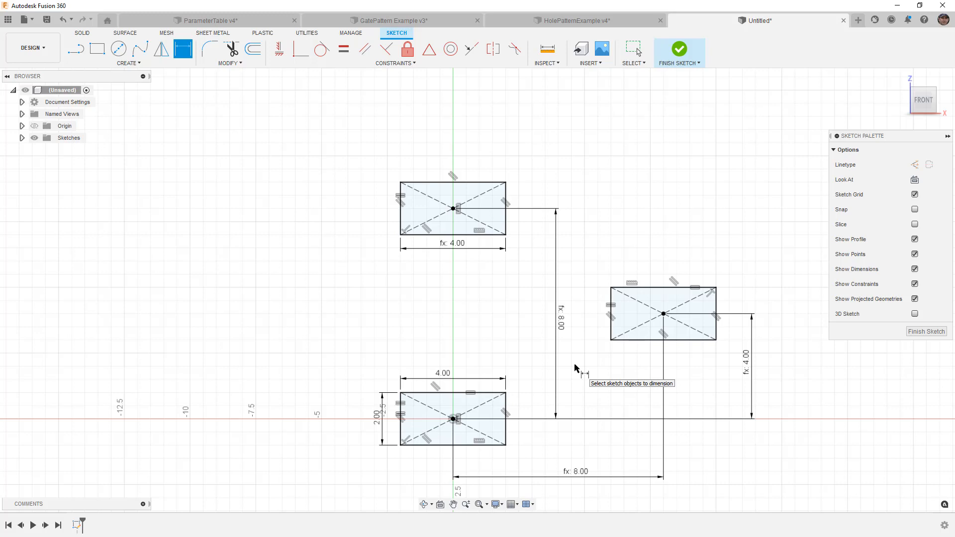
Step: Change the vertical dimension from the origin to the upper rectangle's center point to the expression d4 * 1.5
{"action": "double_click", "coordinate": [562, 324]}
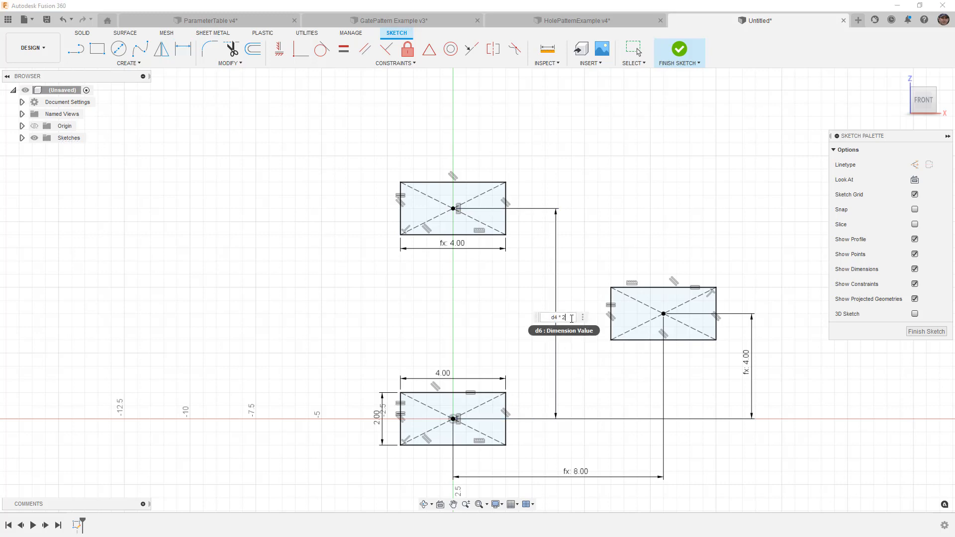
{"action": "key", "text": "BackSpace"}
{"action": "type", "text": "1.5"}
{"action": "key", "text": "Return"}
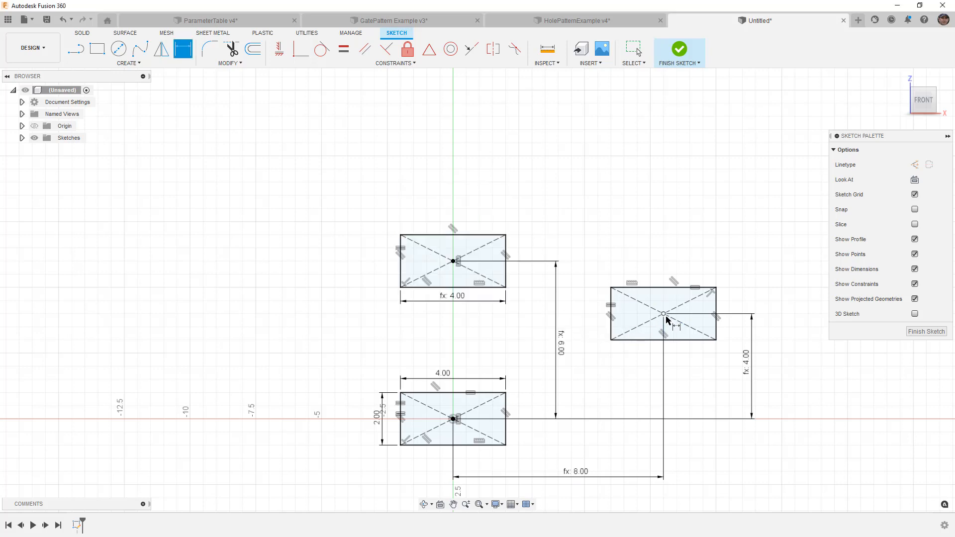
Step: Set the vertical dimension from the origin to the upper rectangle's center point back to d4 * 2
{"action": "double_click", "coordinate": [561, 347]}
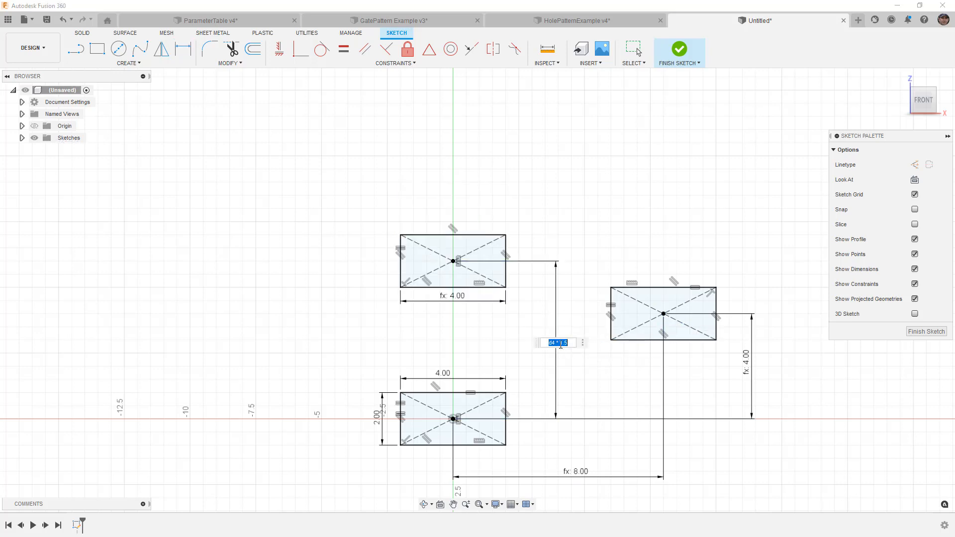
{"action": "left_click", "coordinate": [572, 343]}
{"action": "key", "text": "BackSpace"}
{"action": "key", "text": "BackSpace"}
{"action": "key", "text": "BackSpace"}
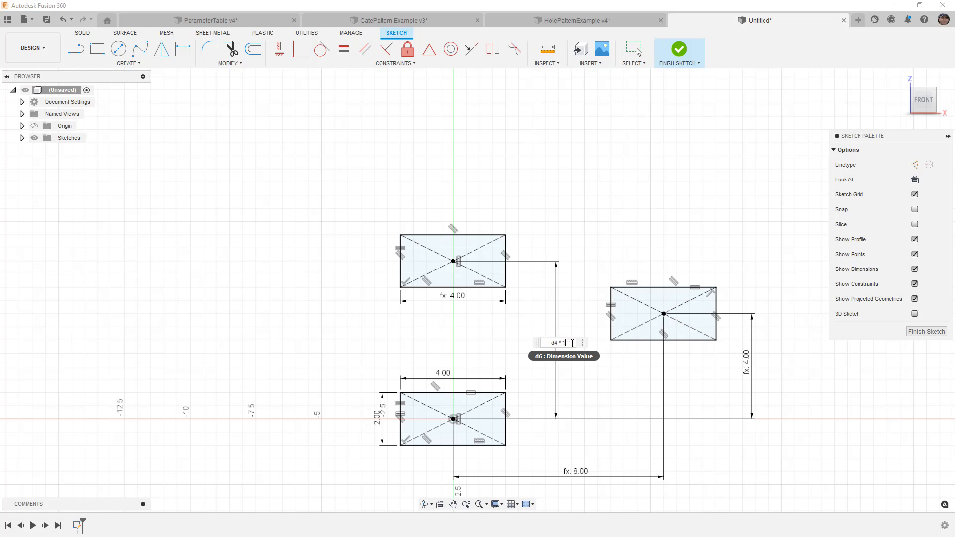
{"action": "type", "text": "2"}
{"action": "key", "text": "Return"}
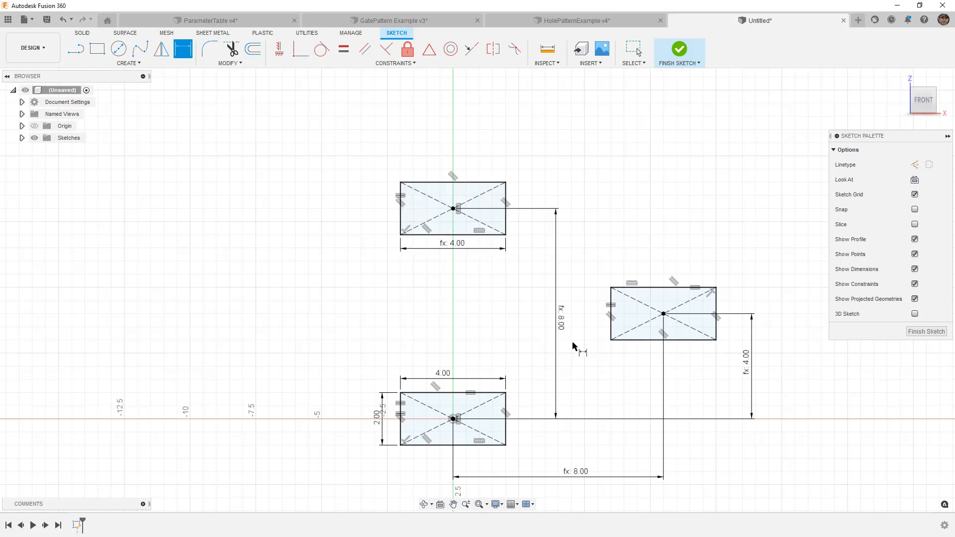
Step: Redefine the third rectangle's vertical dimension from the origin as (d6)/2, half of the upper rectangle's vertical distance
{"action": "double_click", "coordinate": [747, 359]}
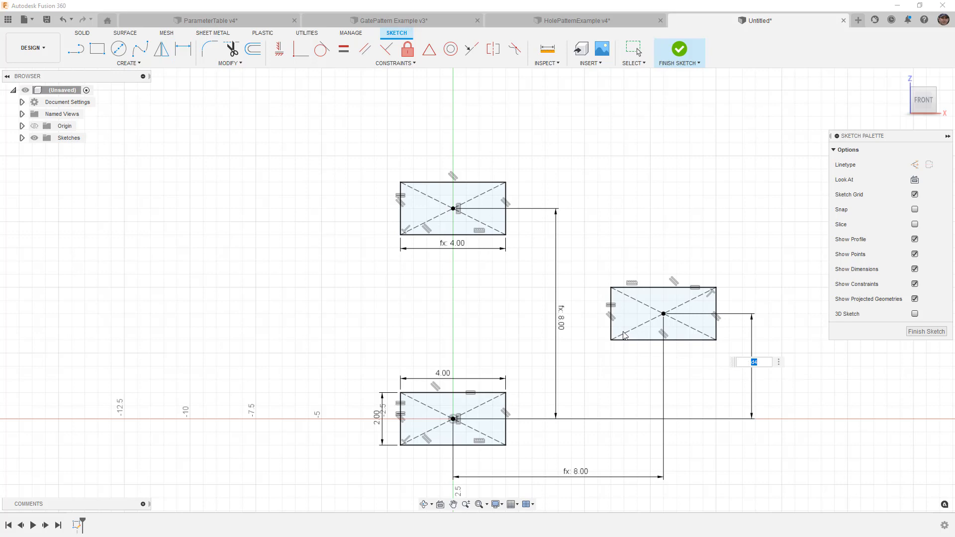
{"action": "left_click", "coordinate": [566, 319]}
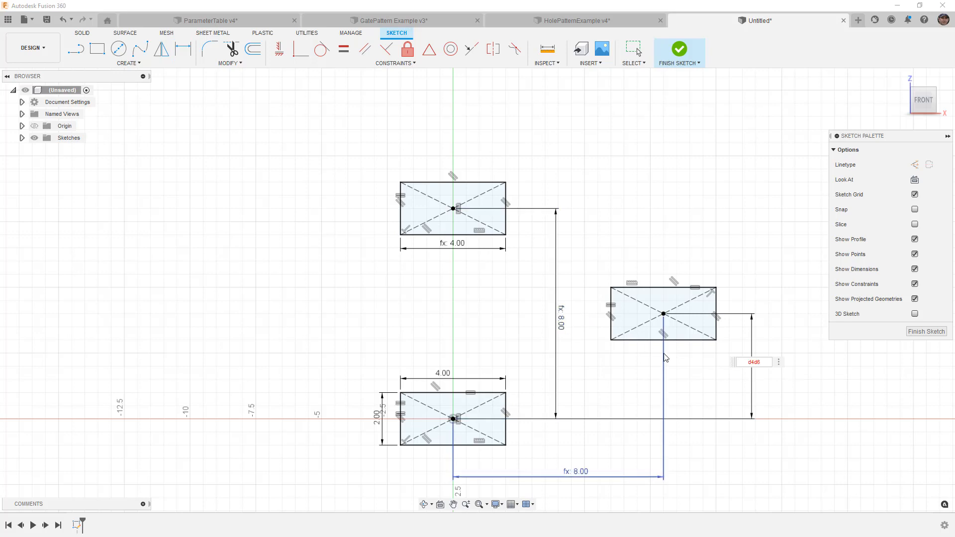
{"action": "type", "text": ")"}
{"action": "type", "text": "("}
{"action": "type", "text": "/2"}
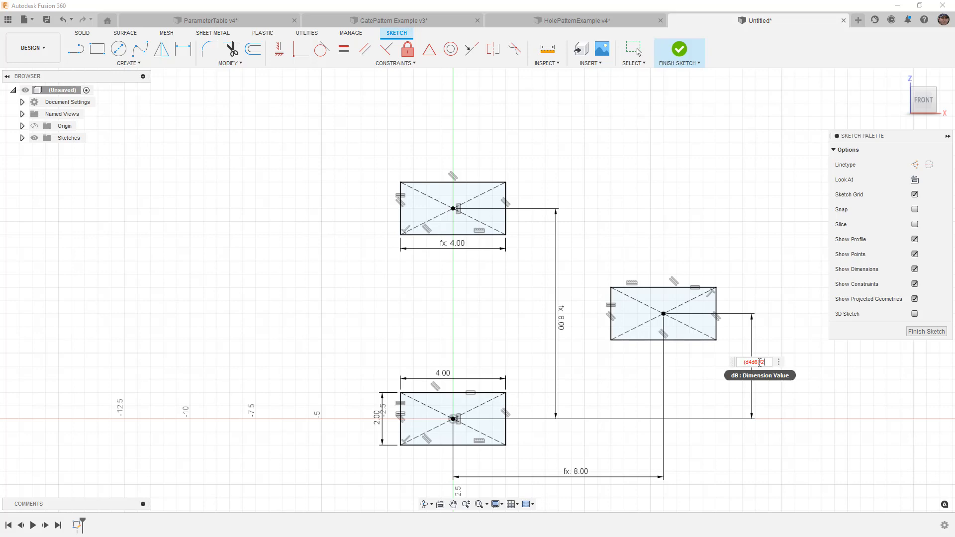
{"action": "key", "text": "Delete"}
{"action": "key", "text": "Delete"}
{"action": "key", "text": "Return"}
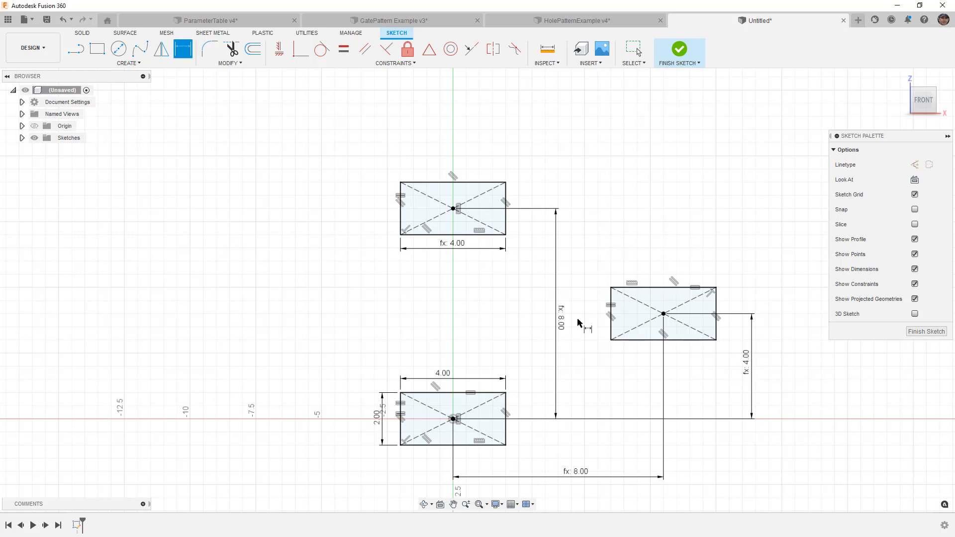
Step: Set the upper rectangle's vertical distance from the origin to d4 * 3
{"action": "double_click", "coordinate": [561, 318]}
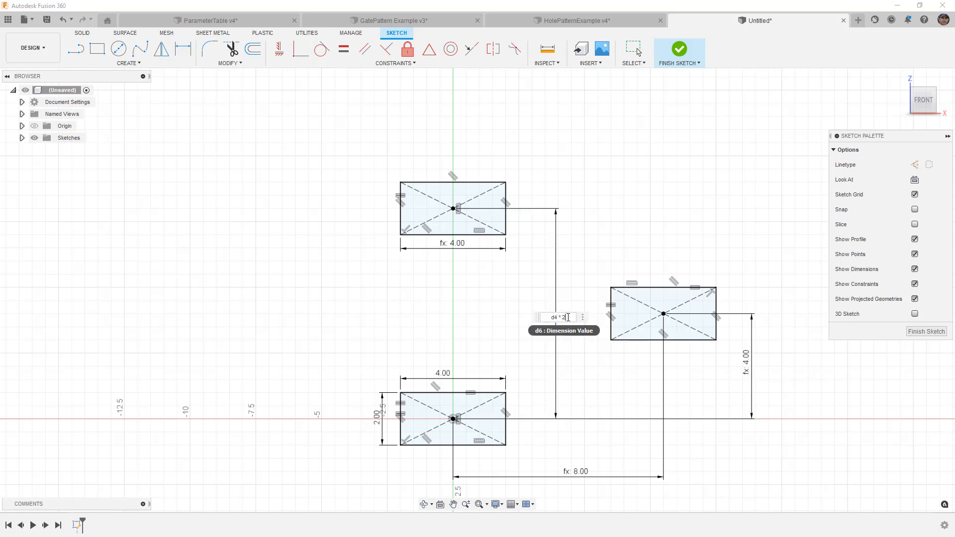
{"action": "key", "text": "BackSpace"}
{"action": "type", "text": "3"}
{"action": "key", "text": "Return"}
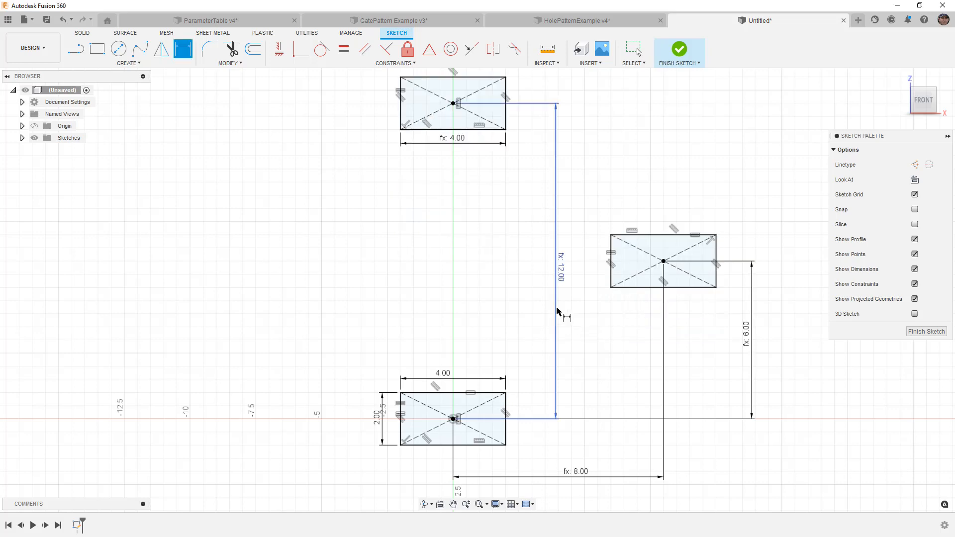
Step: Return the upper rectangle's vertical distance from the origin to d4 * 2
{"action": "double_click", "coordinate": [563, 269]}
{"action": "key", "text": "BackSpace"}
{"action": "type", "text": "2"}
{"action": "key", "text": "Return"}
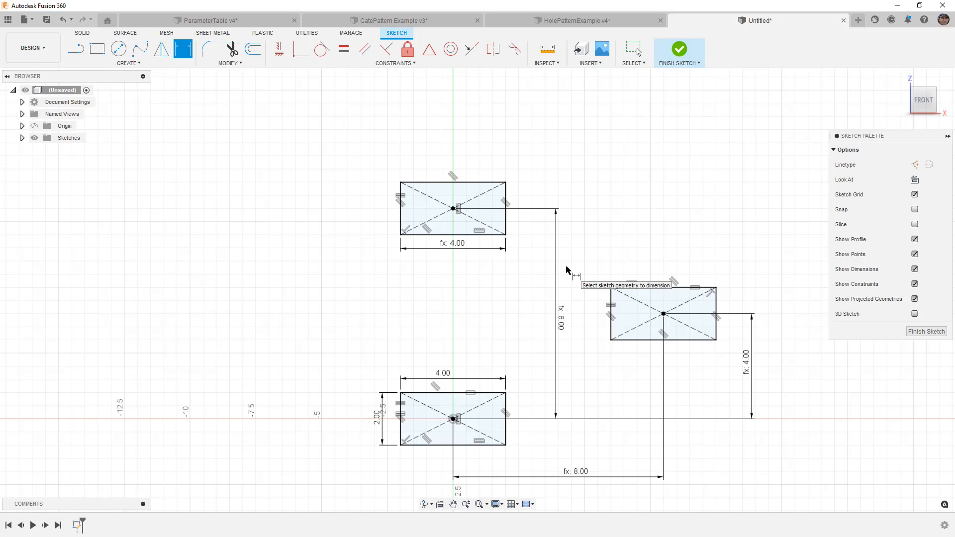
Step: Sketch a fourth rectangle freehand on the opposite side of the vertical axis from the third rectangle
{"action": "scroll", "coordinate": [521, 333], "scroll_direction": "down", "scroll_amount": 2}
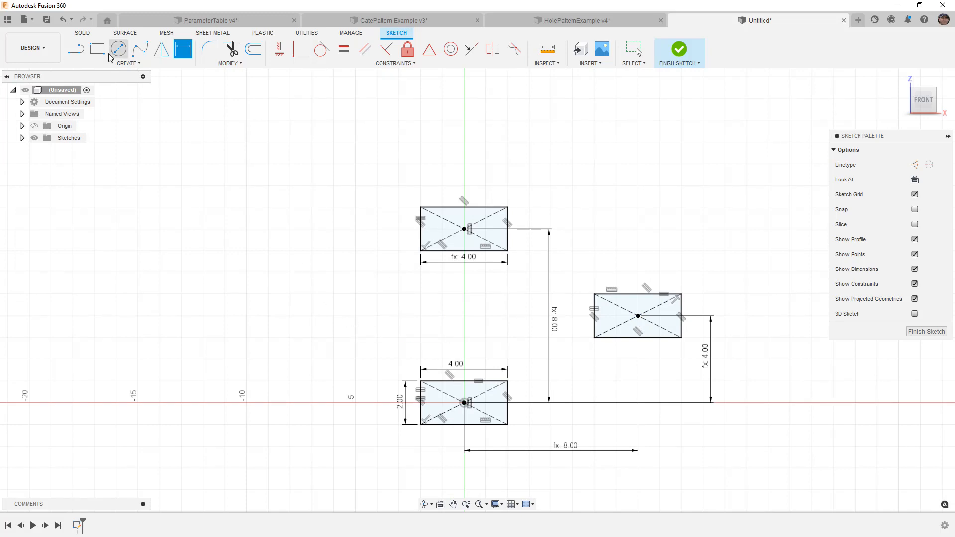
{"action": "left_click", "coordinate": [97, 49]}
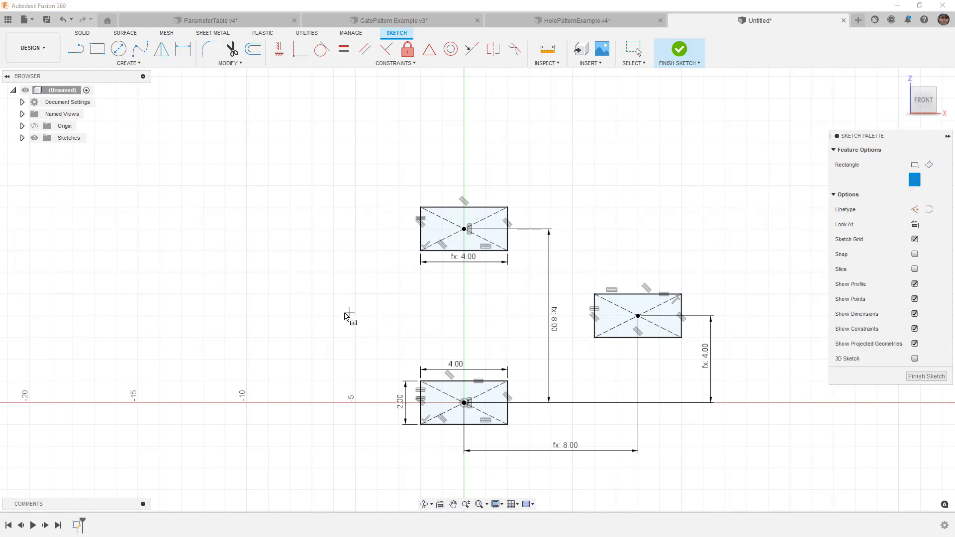
{"action": "left_click", "coordinate": [236, 278]}
{"action": "left_click", "coordinate": [341, 327]}
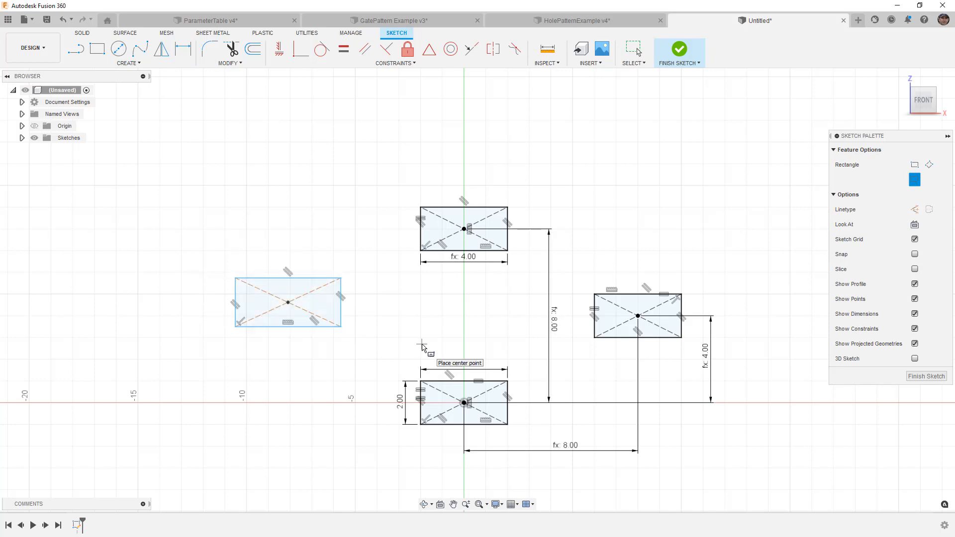
{"action": "key", "text": "Escape"}
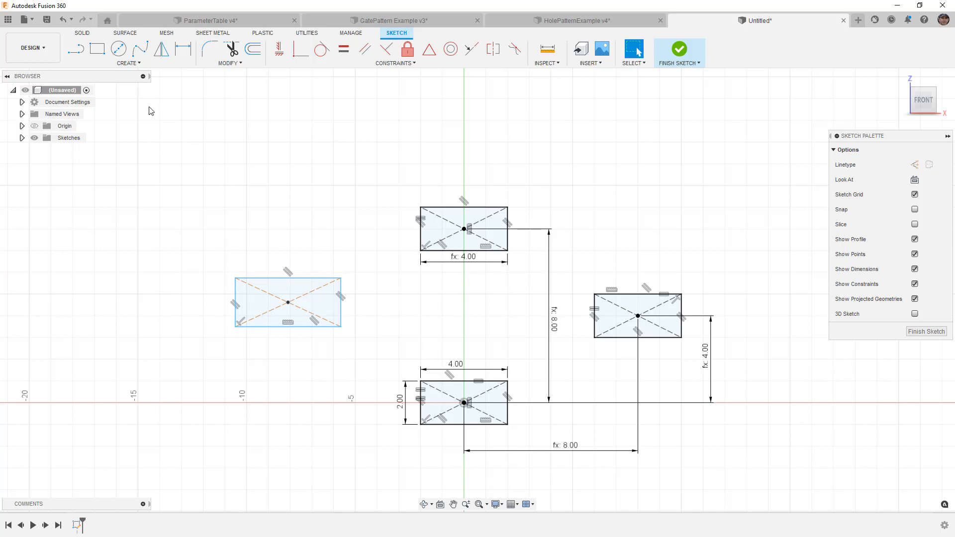
Step: Draw a vertical line from the origin to the upper rectangle's center point and convert it to construction geometry
{"action": "left_click", "coordinate": [79, 54]}
{"action": "left_click", "coordinate": [464, 402]}
{"action": "left_click", "coordinate": [464, 229]}
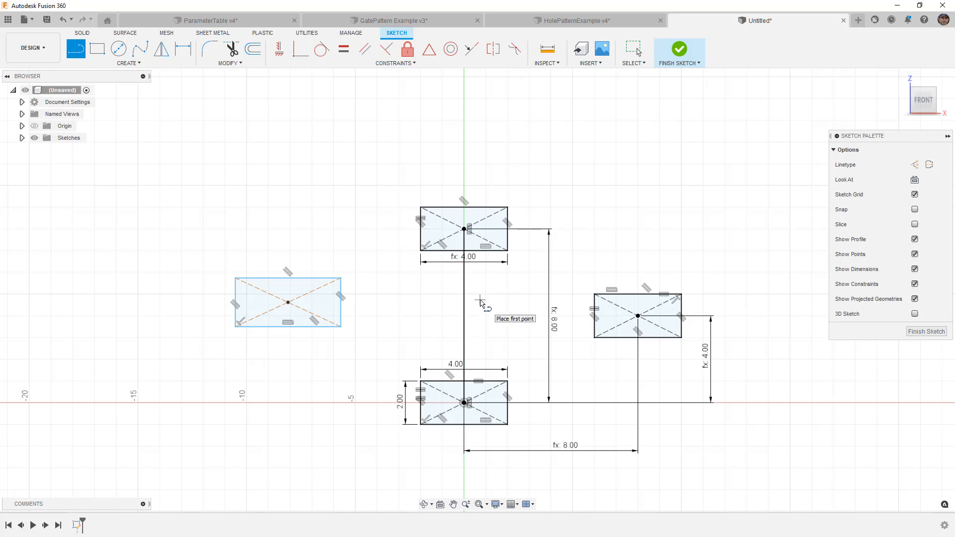
{"action": "key", "text": "Escape"}
{"action": "left_click", "coordinate": [465, 303]}
{"action": "left_click", "coordinate": [915, 164]}
{"action": "left_click", "coordinate": [600, 266]}
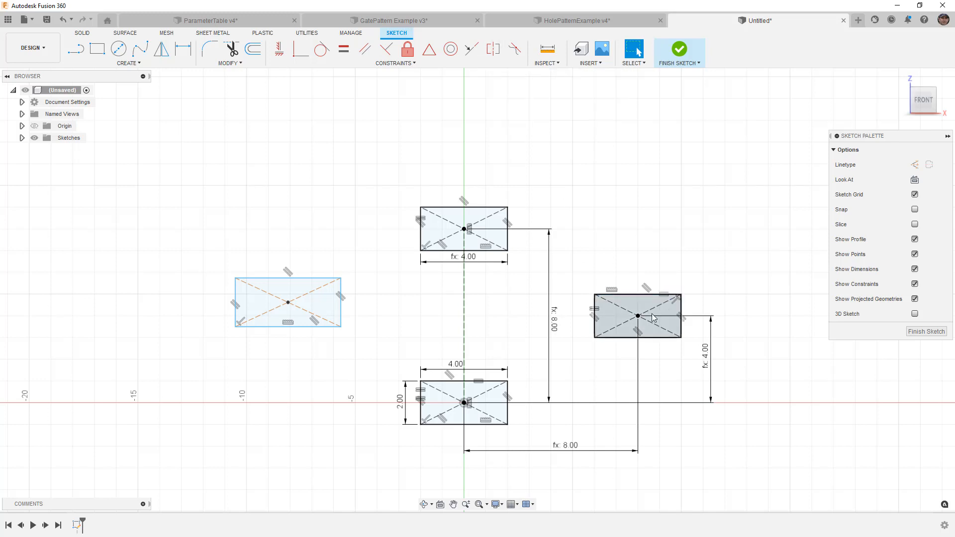
Step: Delete the freehand, unconstrained fourth rectangle
{"action": "left_click_drag", "start_coordinate": [205, 243], "coordinate": [369, 345]}
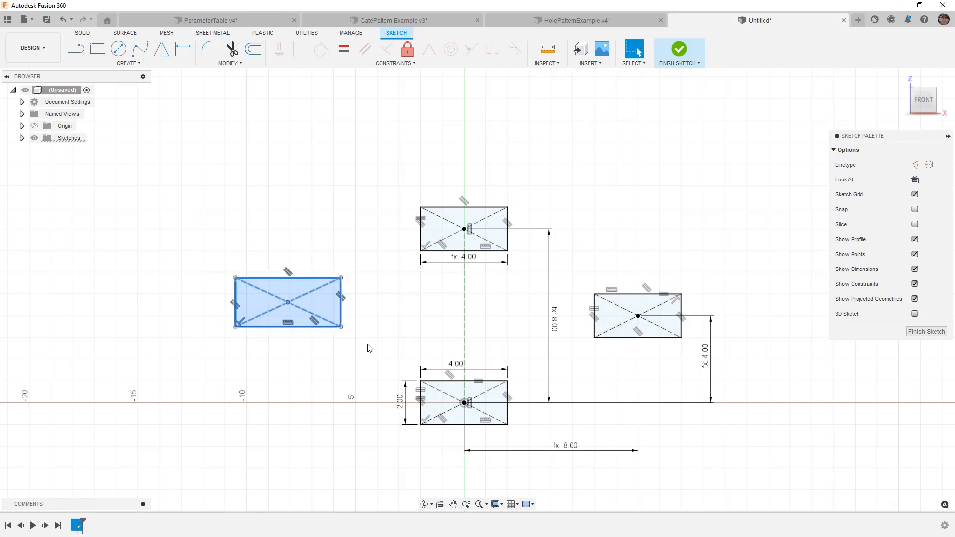
{"action": "key", "text": "Delete"}
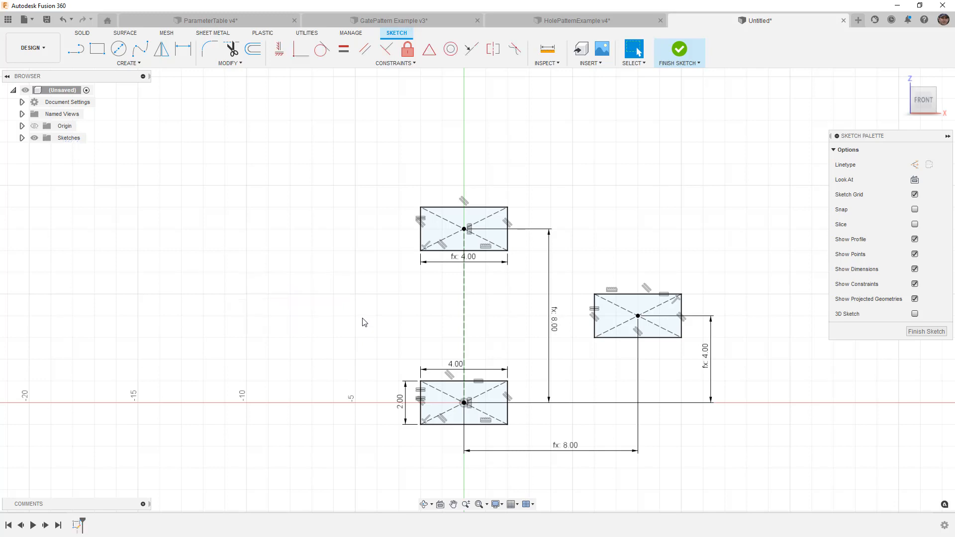
Step: Mirror the third rectangle's four edges, two diagonals and center point across the vertical construction line
{"action": "left_click", "coordinate": [161, 50]}
{"action": "left_click", "coordinate": [634, 293]}
{"action": "left_click", "coordinate": [682, 322]}
{"action": "left_click", "coordinate": [655, 338]}
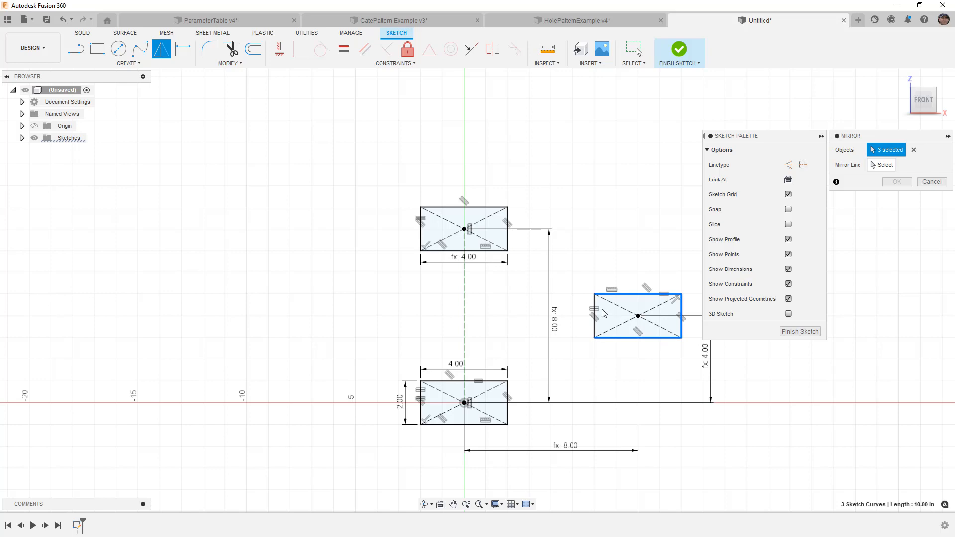
{"action": "left_click", "coordinate": [595, 316]}
{"action": "left_click", "coordinate": [652, 312]}
{"action": "left_click", "coordinate": [655, 309]}
{"action": "left_click", "coordinate": [640, 316]}
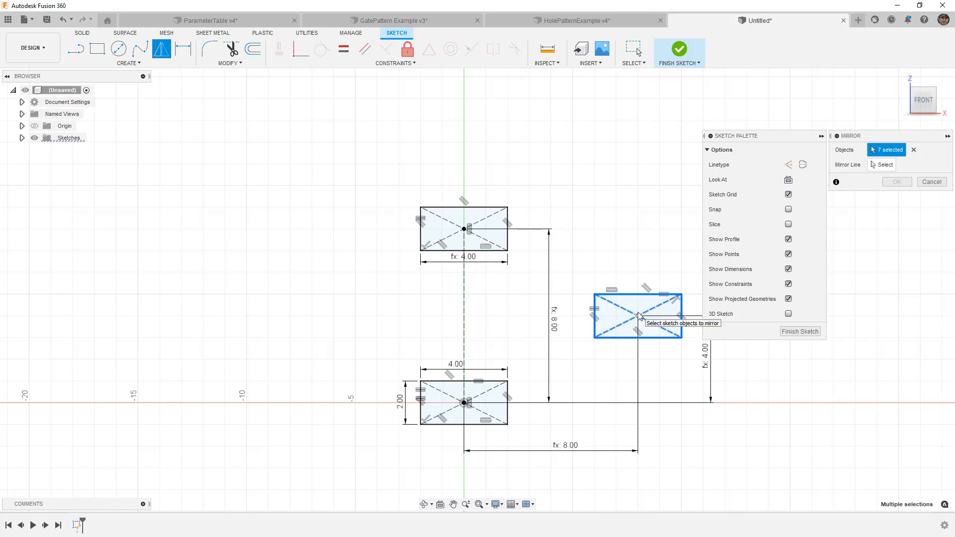
{"action": "left_click", "coordinate": [875, 165]}
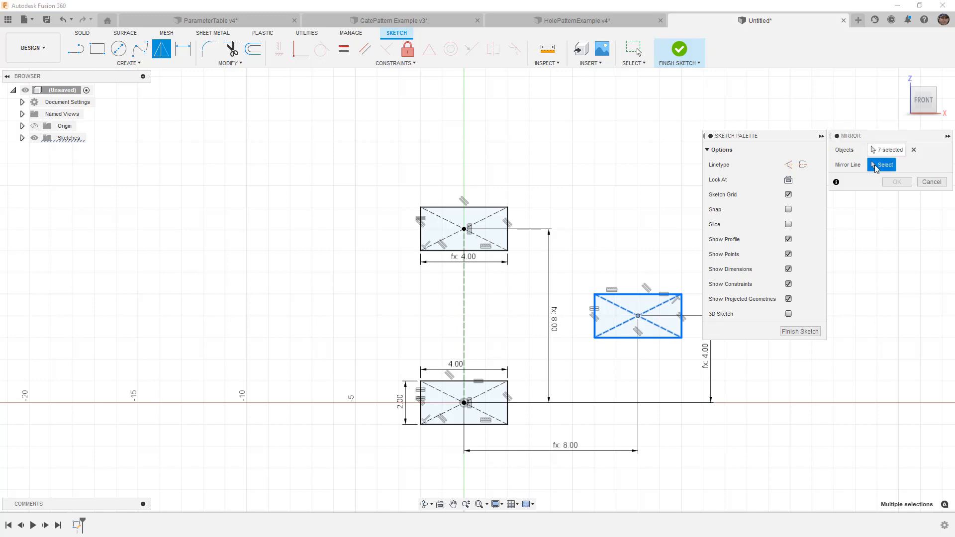
{"action": "left_click", "coordinate": [465, 294]}
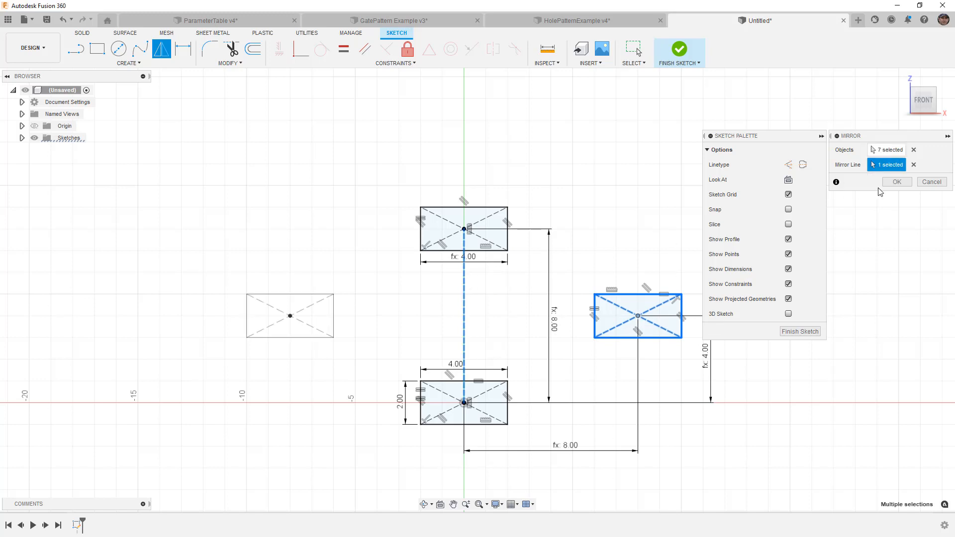
{"action": "left_click", "coordinate": [889, 182]}
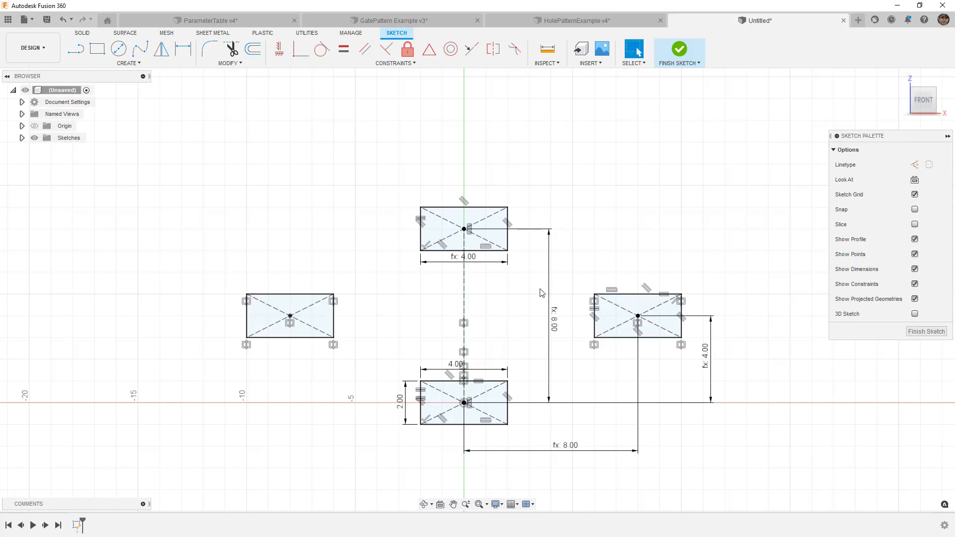
Step: Change the vertical distance between the origin and the upper rectangle's center to d4 * 3
{"action": "double_click", "coordinate": [555, 325]}
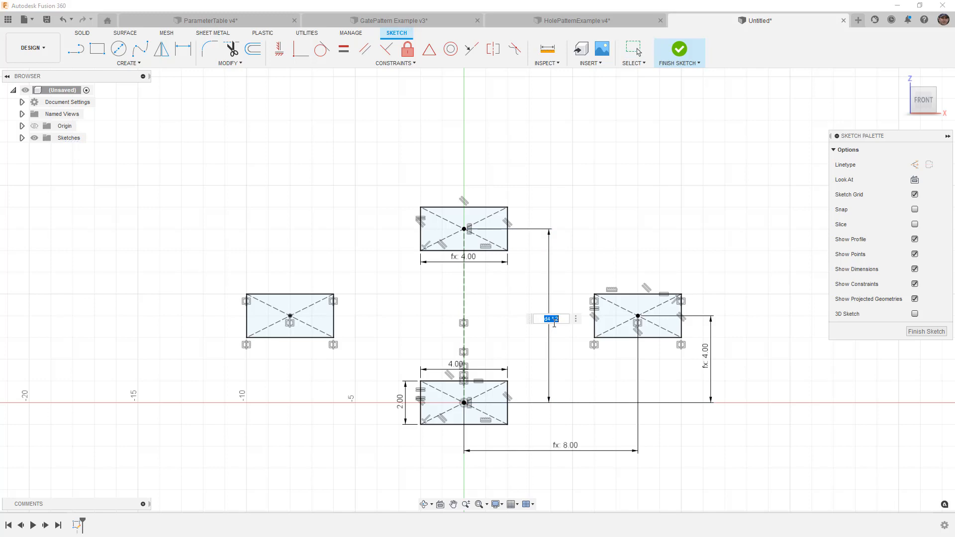
{"action": "left_click", "coordinate": [561, 318]}
{"action": "key", "text": "BackSpace"}
{"action": "type", "text": "3"}
{"action": "key", "text": "Return"}
Step: Set the vertical distance between the origin and the upper rectangle's center back to d4 * 2
{"action": "double_click", "coordinate": [554, 277]}
{"action": "left_click", "coordinate": [562, 277]}
{"action": "key", "text": "BackSpace"}
{"action": "type", "text": "2"}
{"action": "key", "text": "Return"}
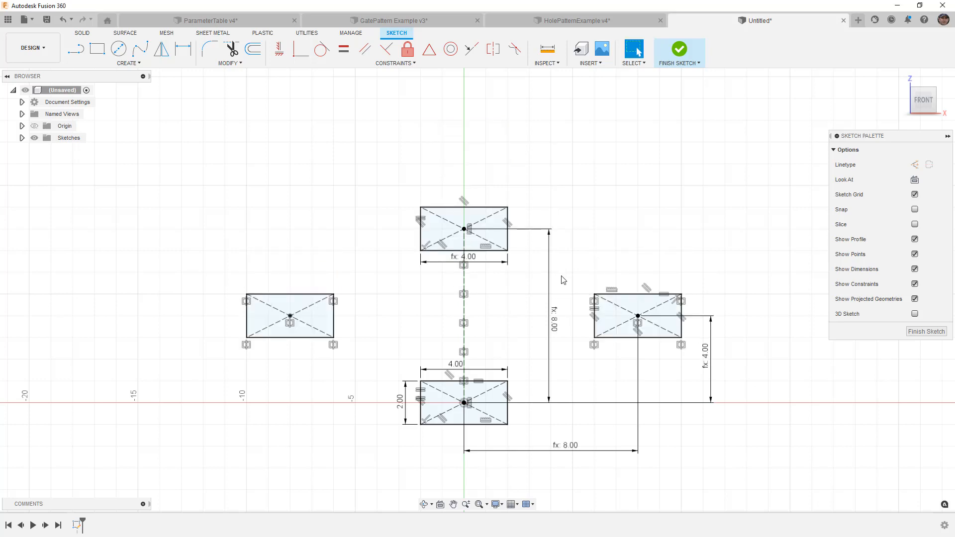
Step: Set the origin-centred rectangle's driving width to 5 in and its height to 3 in
{"action": "double_click", "coordinate": [455, 364]}
{"action": "type", "text": "5"}
{"action": "key", "text": "Return"}
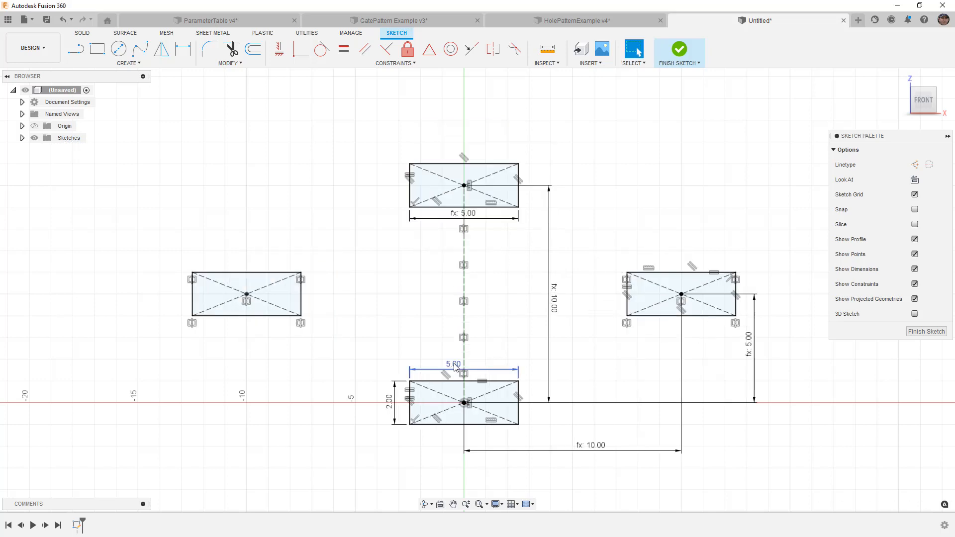
{"action": "double_click", "coordinate": [390, 401]}
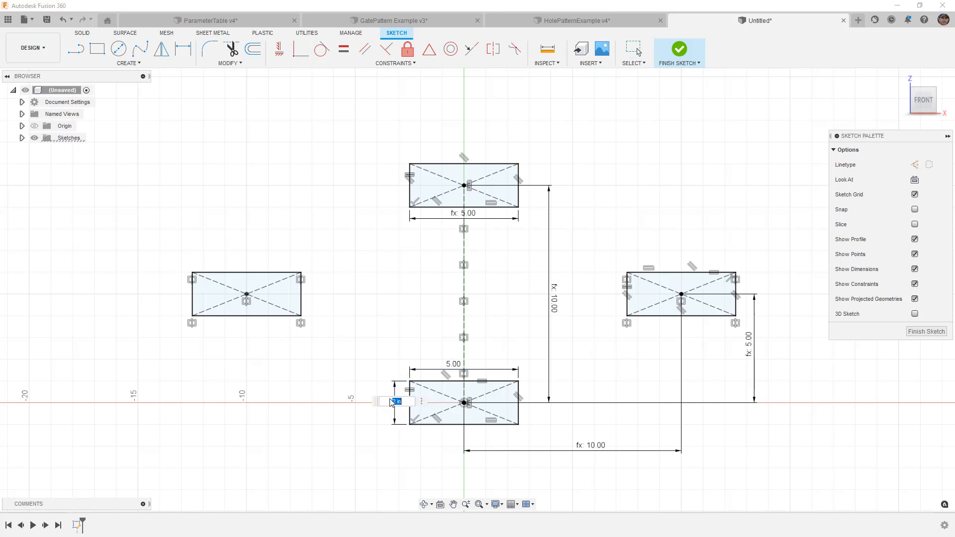
{"action": "type", "text": "3"}
{"action": "key", "text": "Return"}
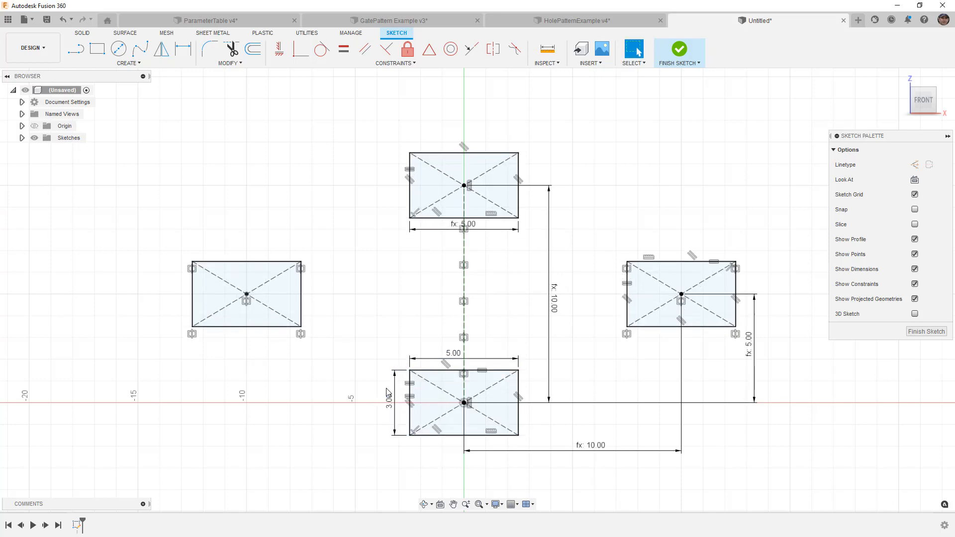
Step: Finish the sketch and extrude all four rectangle profiles to one side as new bodies
{"action": "scroll", "coordinate": [473, 338], "scroll_direction": "down", "scroll_amount": 1}
{"action": "middle_click_drag", "start_coordinate": [560, 383], "coordinate": [560, 372]}
{"action": "left_click", "coordinate": [679, 50]}
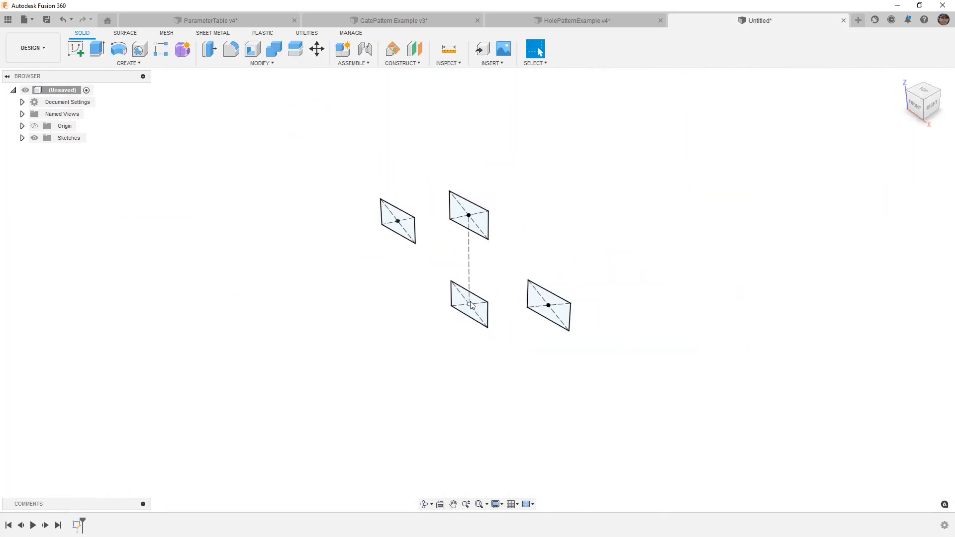
{"action": "left_click", "coordinate": [99, 49]}
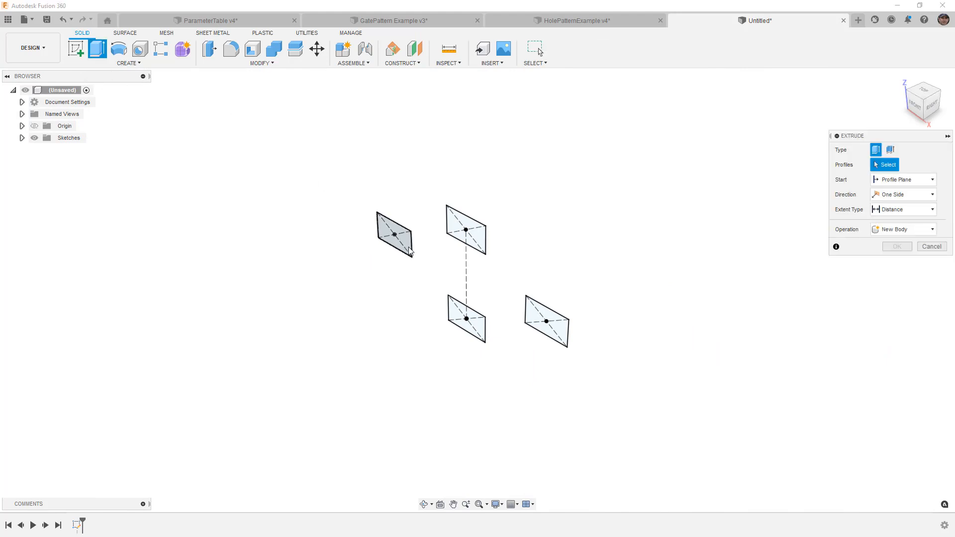
{"action": "left_click", "coordinate": [398, 236]}
{"action": "left_click", "coordinate": [470, 234]}
{"action": "left_click", "coordinate": [561, 321]}
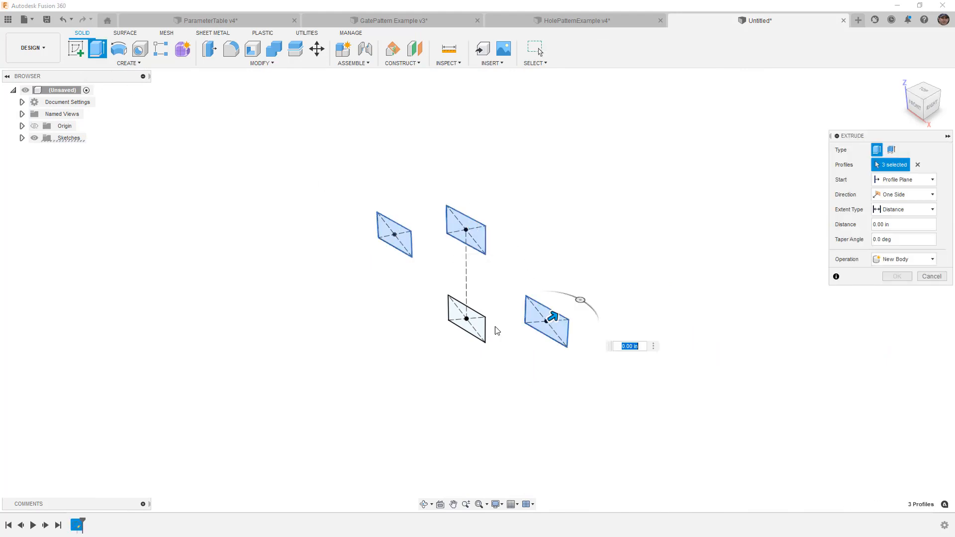
{"action": "left_click", "coordinate": [472, 318]}
{"action": "left_click_drag", "start_coordinate": [472, 315], "coordinate": [599, 244]}
{"action": "left_click", "coordinate": [891, 276]}
{"action": "middle_click_drag", "start_coordinate": [670, 200], "coordinate": [616, 226], "text": "shift"}
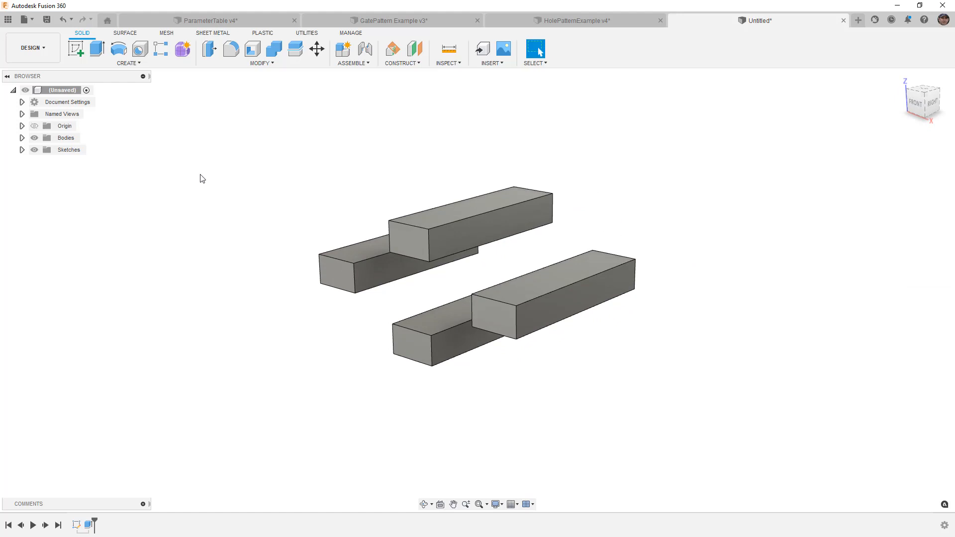
Step: Save the design under the name UPPractice in the current project location
{"action": "left_click", "coordinate": [46, 20]}
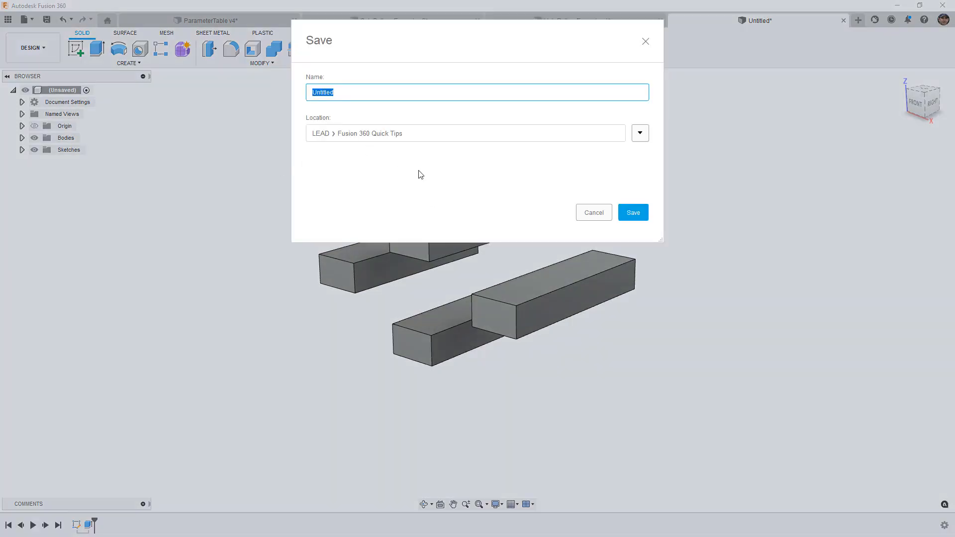
{"action": "type", "text": "UPPractic"}
{"action": "key", "text": "Return"}
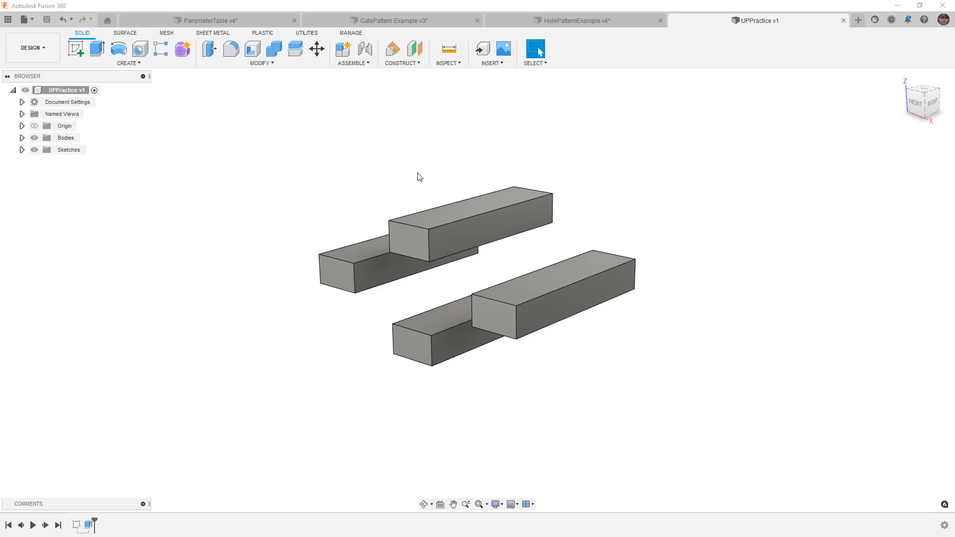
Step: Open the parameters table and expand the model parameters of Sketch1 and Extrude1 with the bodies kept in view
{"action": "left_click", "coordinate": [270, 65]}
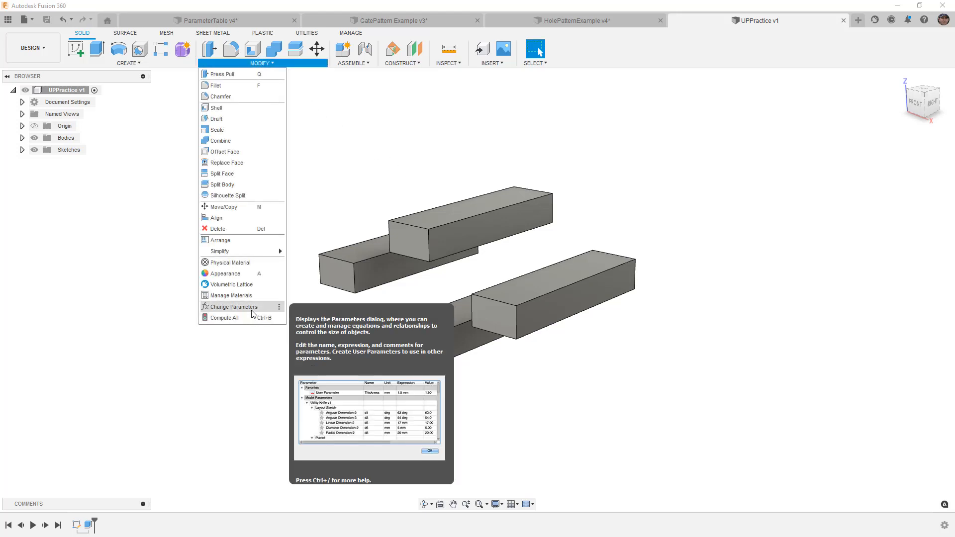
{"action": "left_click", "coordinate": [252, 312]}
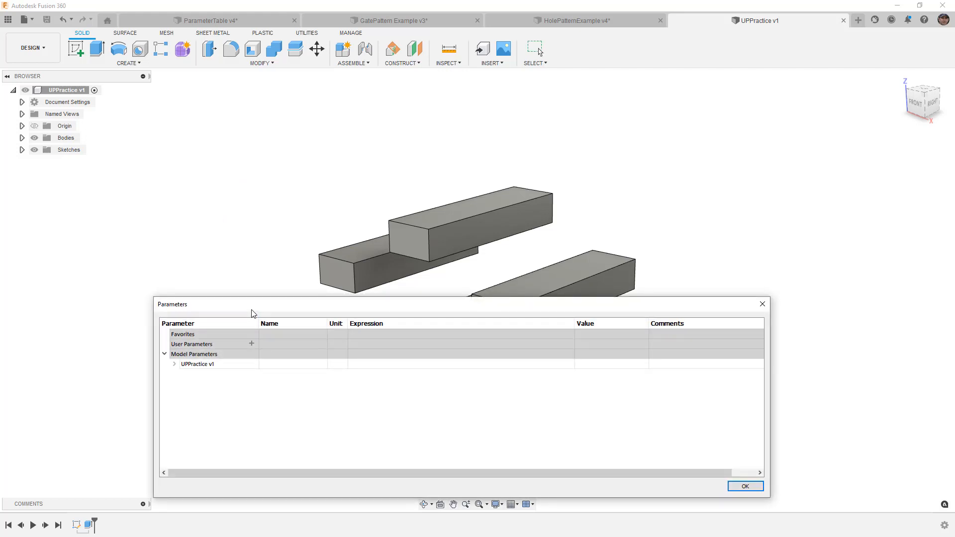
{"action": "left_click", "coordinate": [175, 364]}
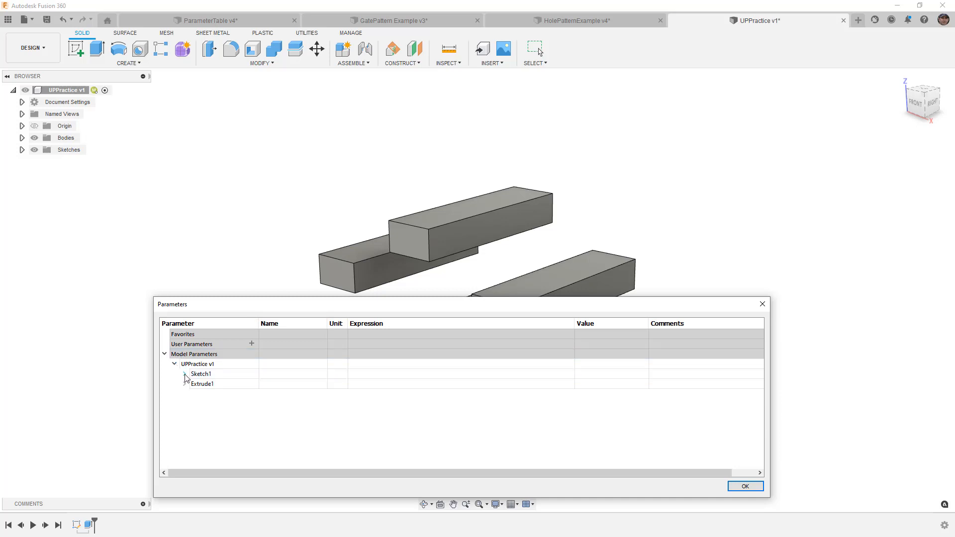
{"action": "left_click", "coordinate": [184, 374]}
{"action": "left_click", "coordinate": [184, 443]}
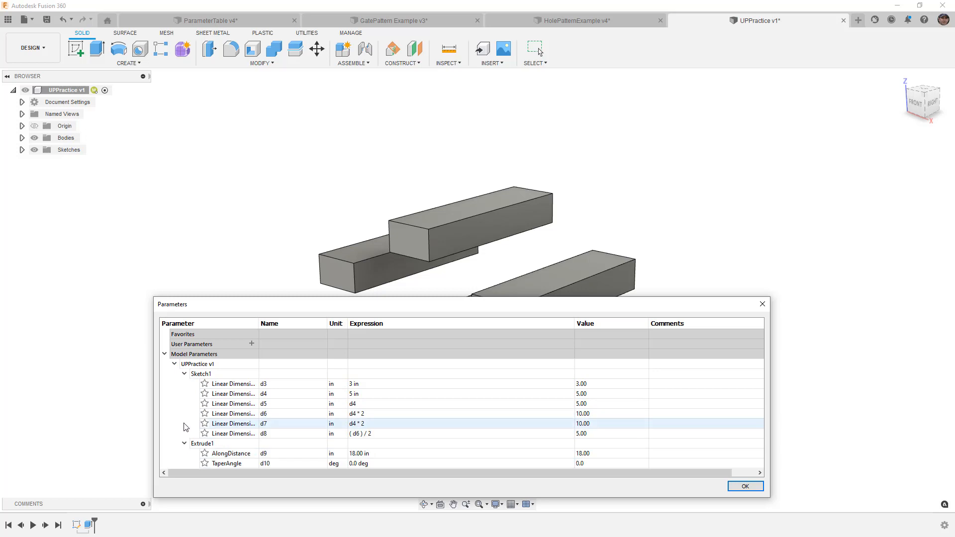
{"action": "middle_click_drag", "start_coordinate": [420, 283], "coordinate": [350, 167]}
{"action": "left_click_drag", "start_coordinate": [411, 300], "coordinate": [410, 267]}
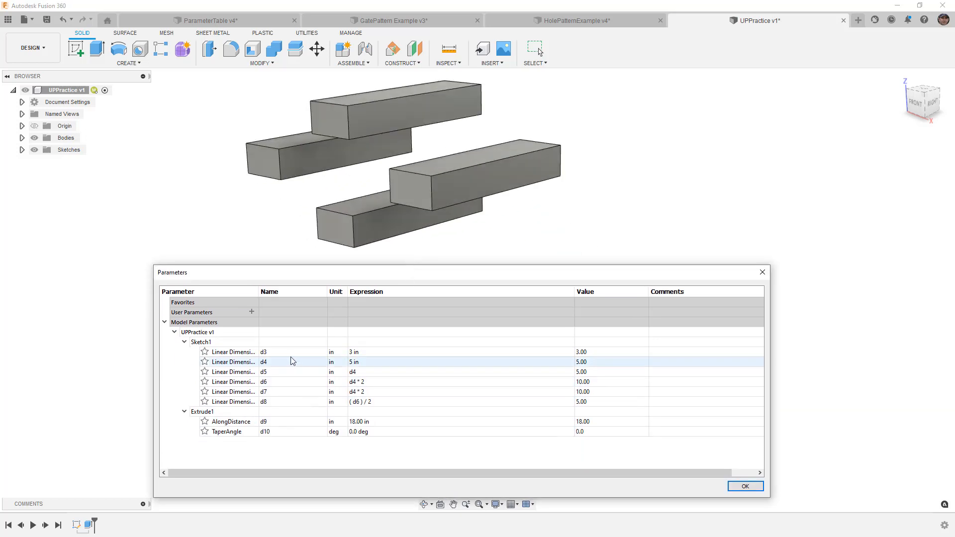
Step: Mark parameters d3 and d4 as favorites, collapse the model parameters and widen the parameter column to show full names
{"action": "left_click", "coordinate": [205, 352]}
{"action": "left_click", "coordinate": [205, 372]}
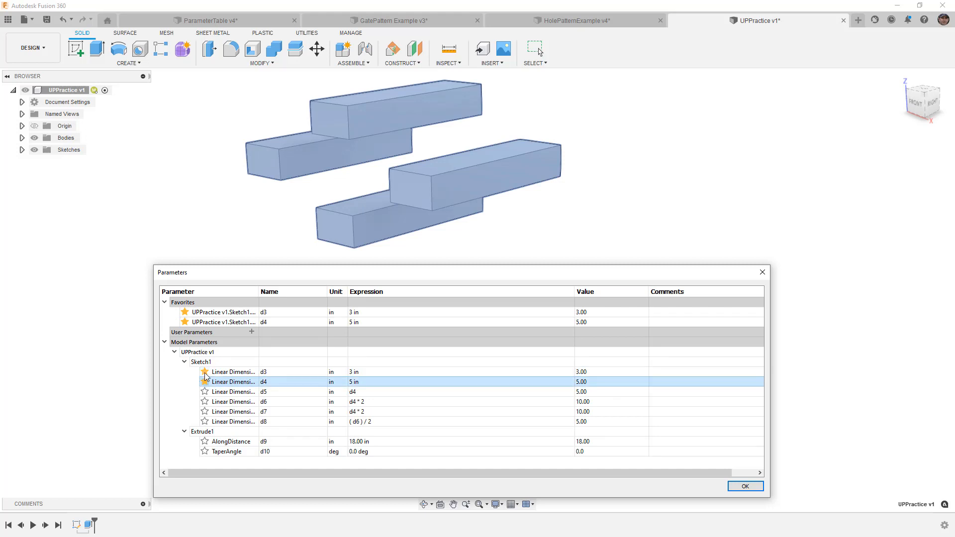
{"action": "left_click", "coordinate": [165, 342]}
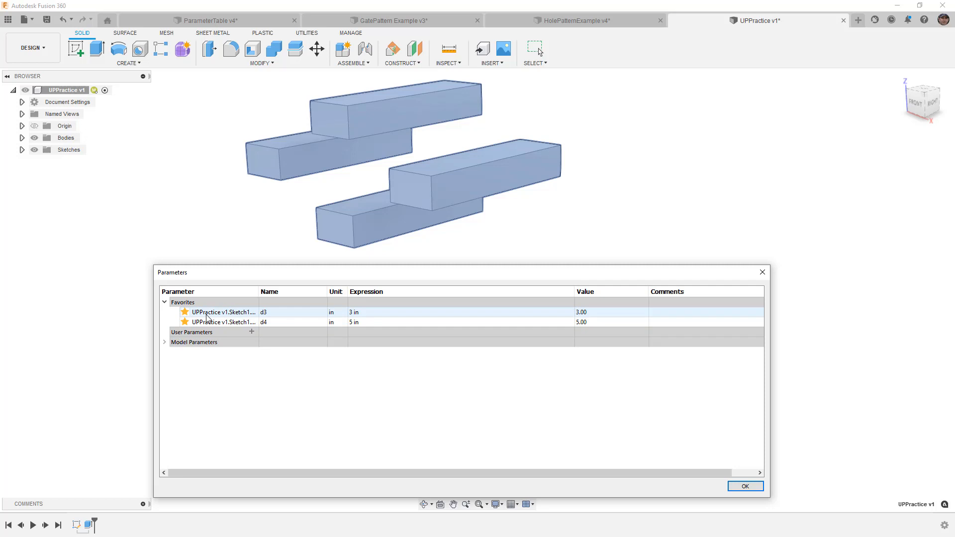
{"action": "left_click_drag", "start_coordinate": [258, 292], "coordinate": [324, 292]}
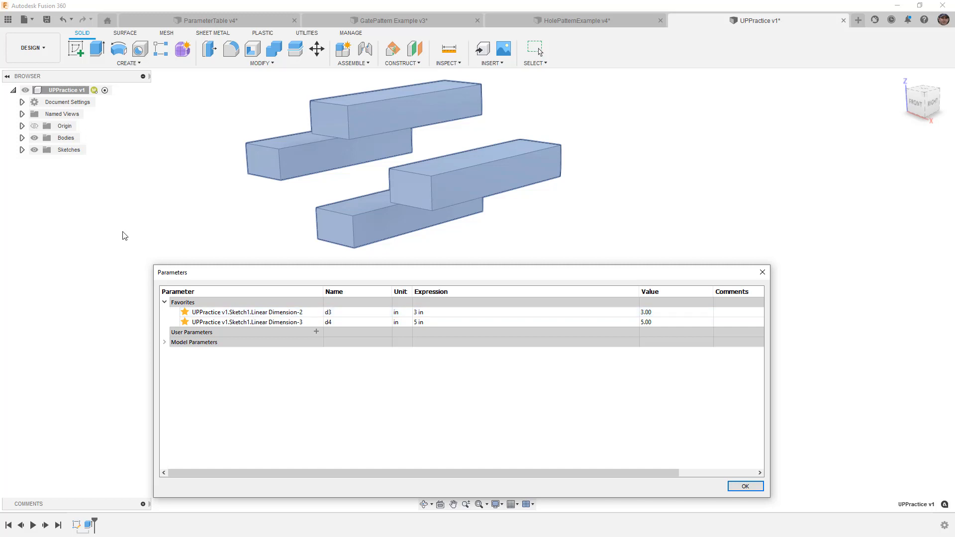
Step: Change the expression of Sketch1's parameter d8 to ( d6 ) / 3 in the parameters table
{"action": "left_click", "coordinate": [23, 150]}
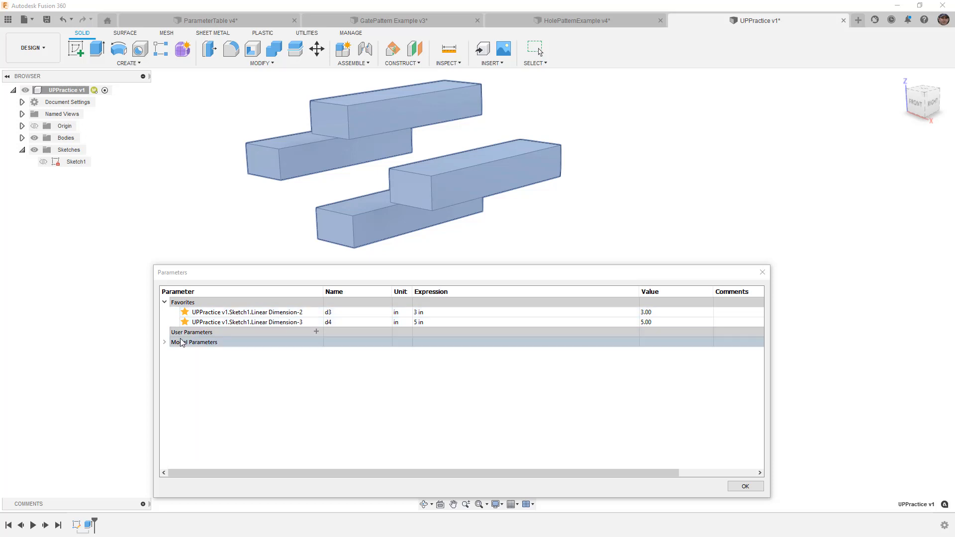
{"action": "double_click", "coordinate": [323, 342]}
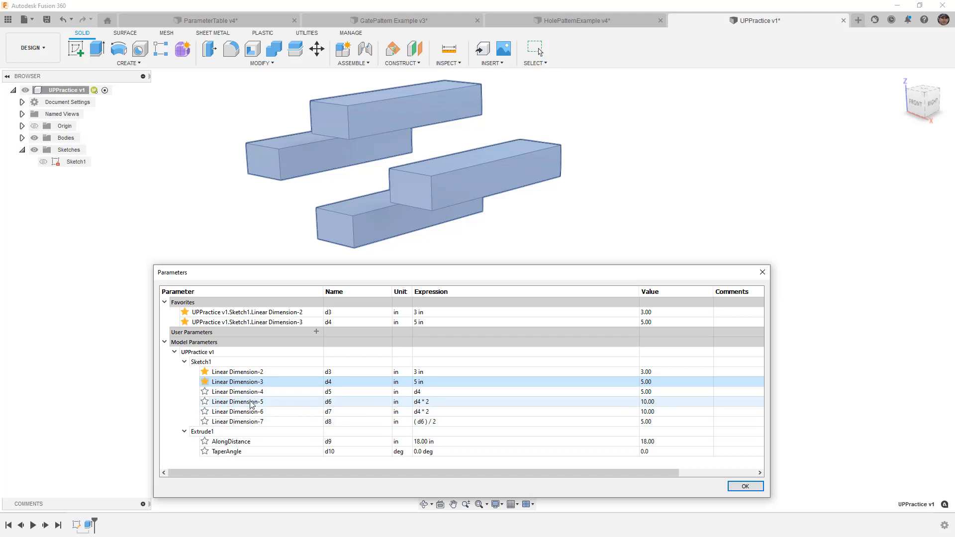
{"action": "left_click", "coordinate": [297, 403]}
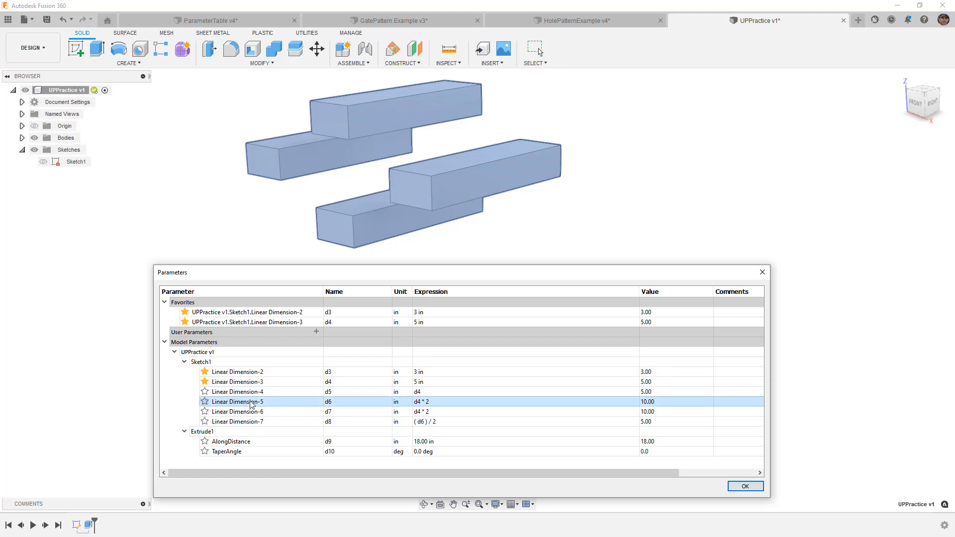
{"action": "double_click", "coordinate": [442, 424]}
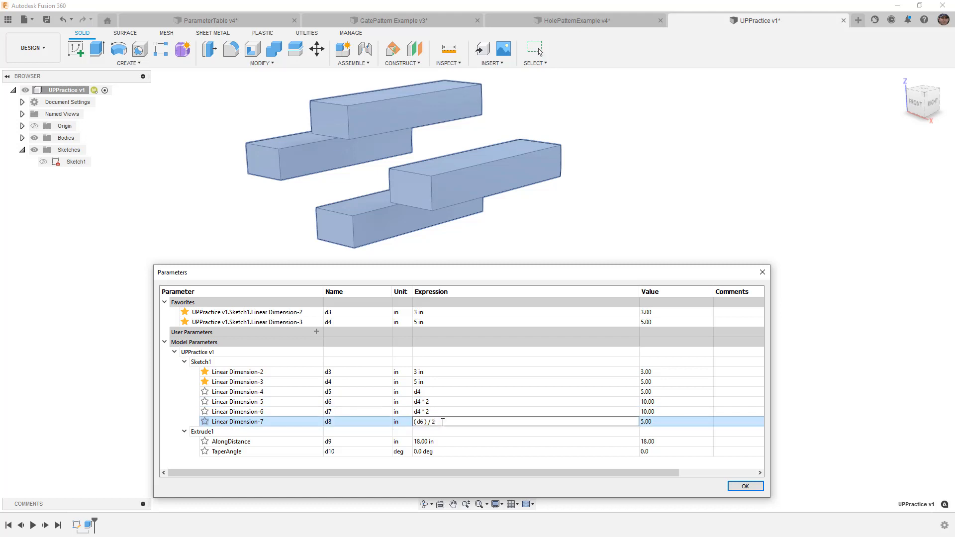
{"action": "key", "text": "BackSpace"}
{"action": "type", "text": "3"}
{"action": "key", "text": "Return"}
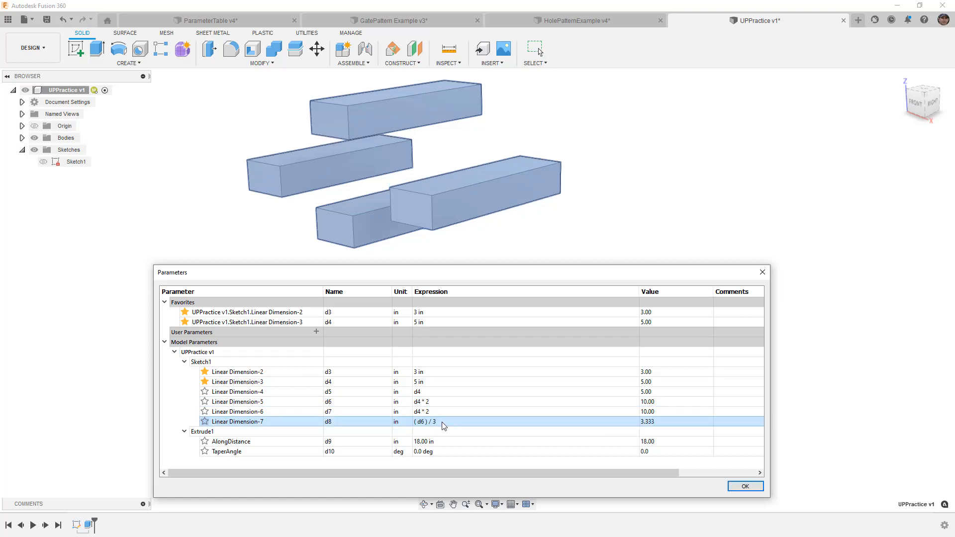
Step: Set the expression of parameter d8 back to ( d6 ) / 2
{"action": "double_click", "coordinate": [441, 420]}
{"action": "left_click", "coordinate": [449, 421]}
{"action": "key", "text": "BackSpace"}
{"action": "type", "text": "2"}
{"action": "key", "text": "Return"}
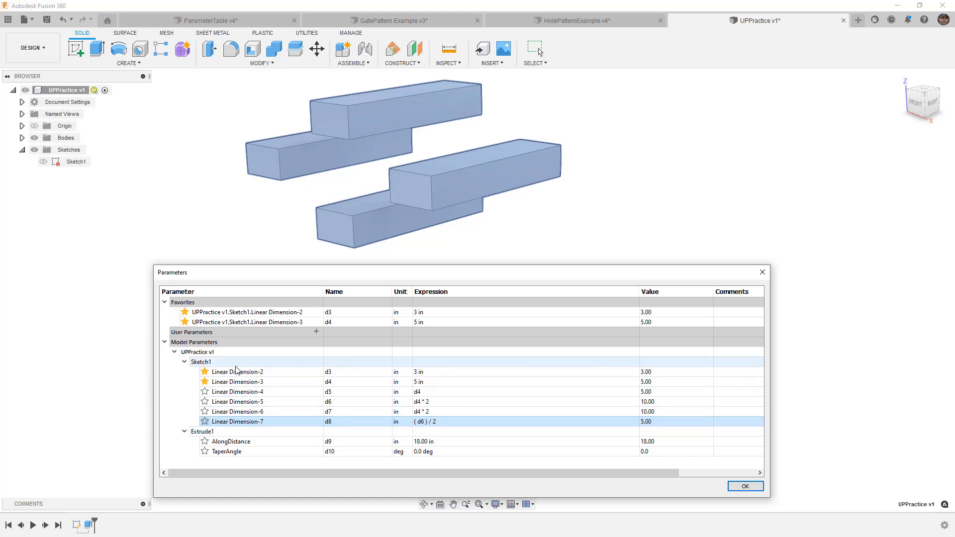
Step: Add a user parameter named Box_Width in inches with the expression 3
{"action": "left_click", "coordinate": [175, 353]}
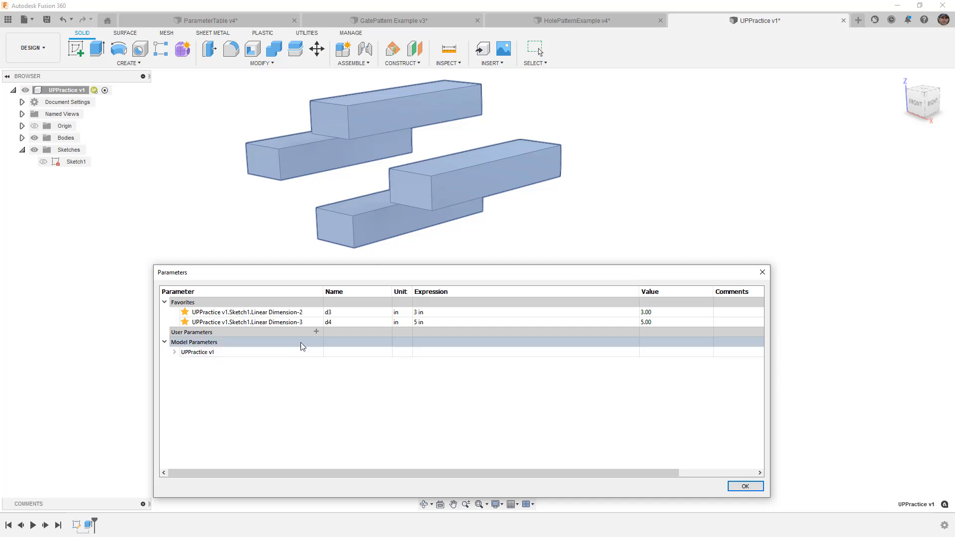
{"action": "left_click", "coordinate": [316, 332]}
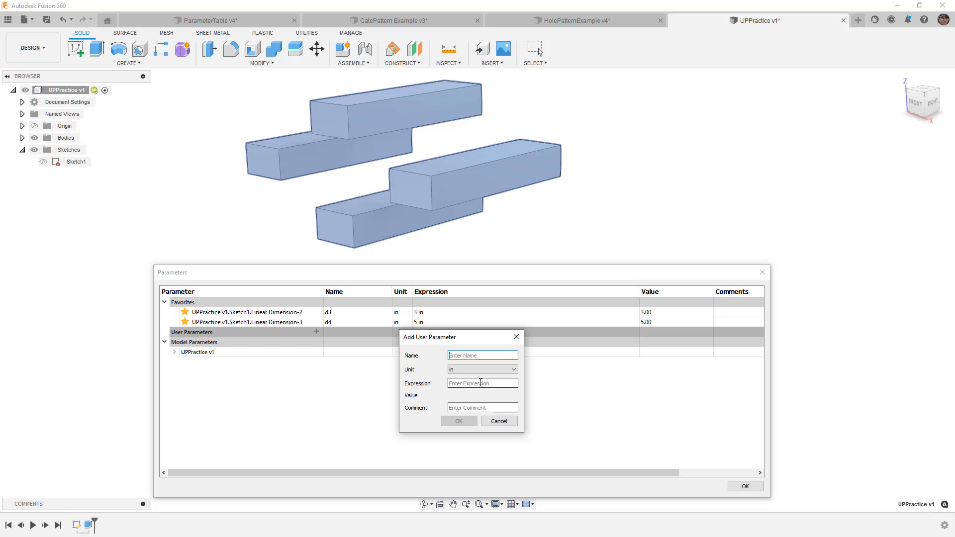
{"action": "type", "text": "Box_Width"}
{"action": "key", "text": "BackSpace"}
{"action": "key", "text": "BackSpace"}
{"action": "key", "text": "BackSpace"}
{"action": "key", "text": "BackSpace"}
{"action": "key", "text": "BackSpace"}
{"action": "type", "text": "Width"}
{"action": "key", "text": "BackSpace"}
{"action": "key", "text": "BackSpace"}
{"action": "key", "text": "BackSpace"}
{"action": "key", "text": "BackSpace"}
{"action": "type", "text": "_Width"}
{"action": "left_click", "coordinate": [468, 384]}
{"action": "type", "text": "3"}
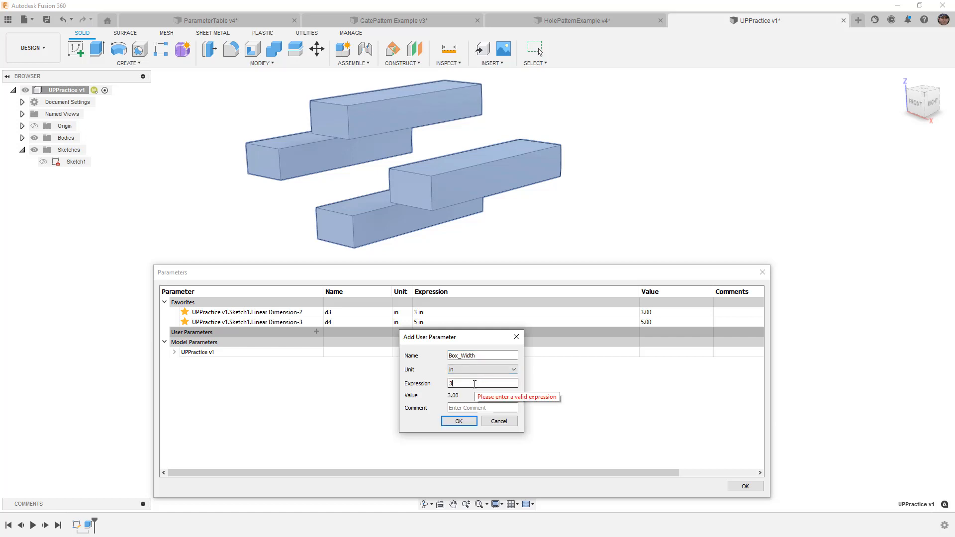
{"action": "key", "text": "Return"}
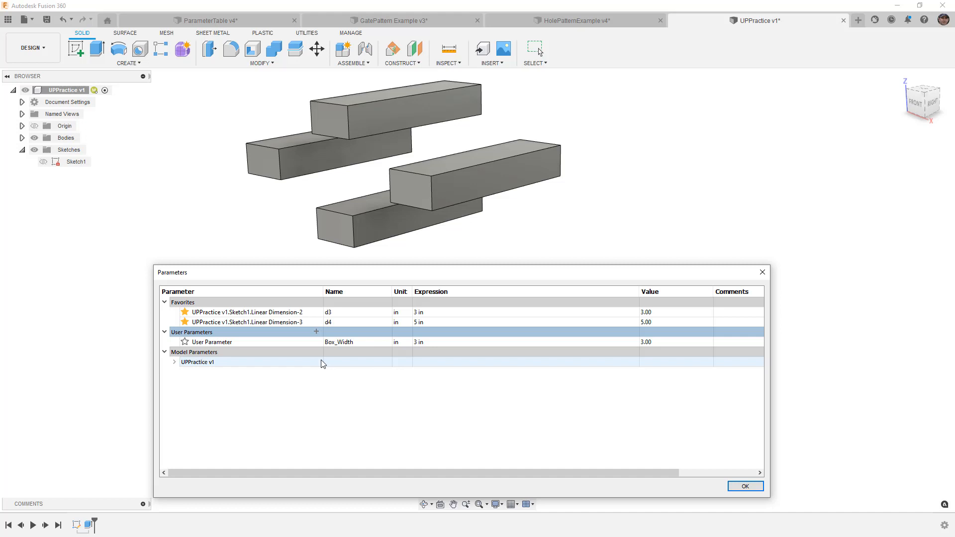
Step: Add a second user parameter named Box_Length in inches with the expression 5
{"action": "left_click", "coordinate": [316, 332]}
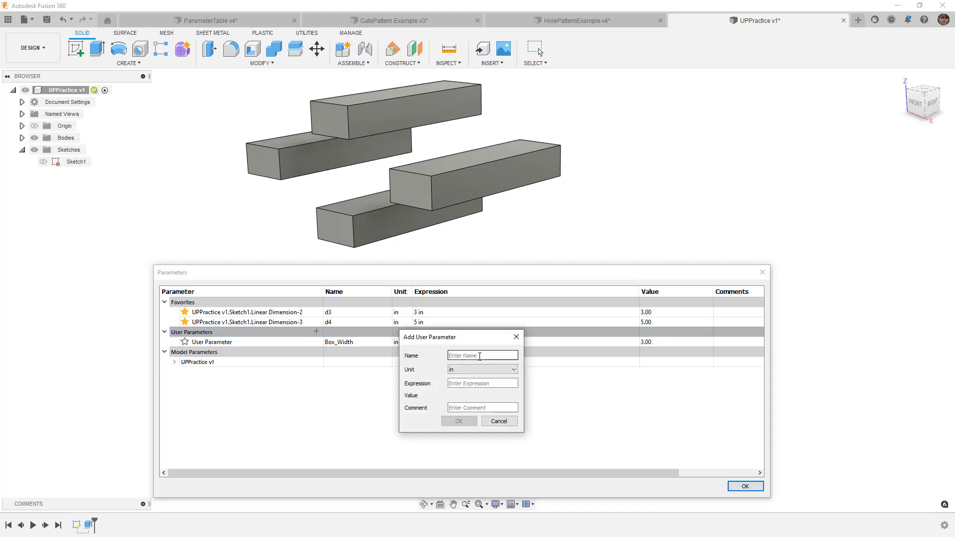
{"action": "type", "text": "Box_Length"}
{"action": "left_click", "coordinate": [477, 382]}
{"action": "type", "text": "5"}
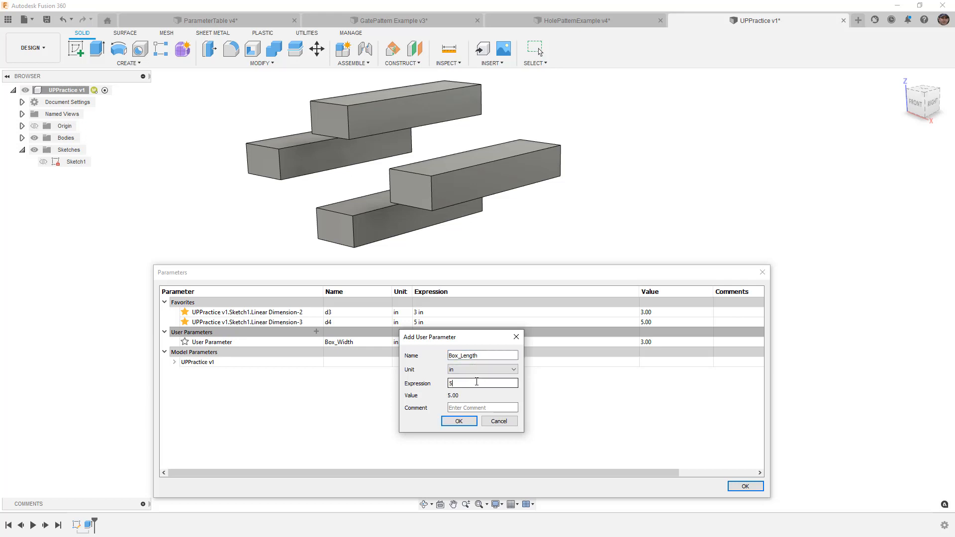
{"action": "key", "text": "Return"}
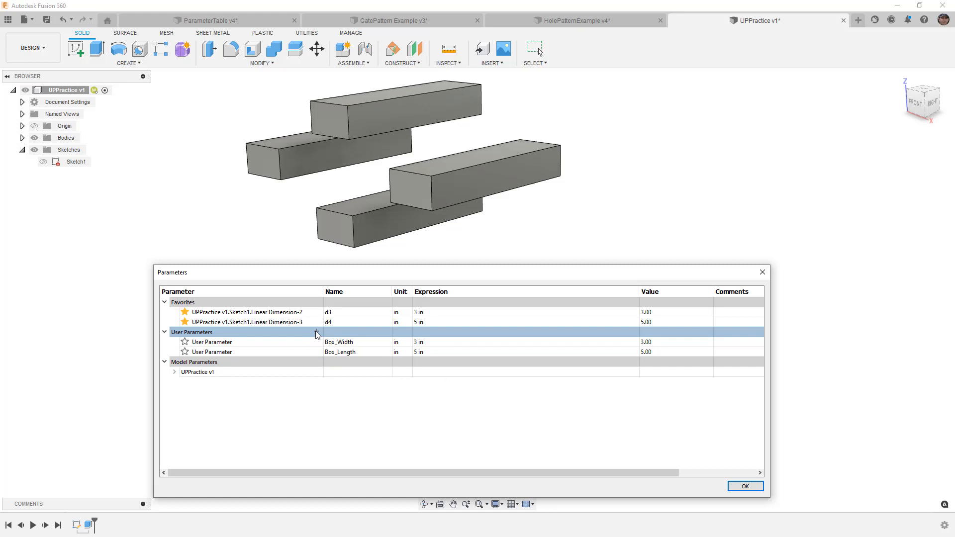
Step: Try Extrude1 taper angles of 1 and 10 degrees, and return the taper angle to 0 degrees
{"action": "left_click", "coordinate": [175, 372]}
{"action": "left_click", "coordinate": [184, 382]}
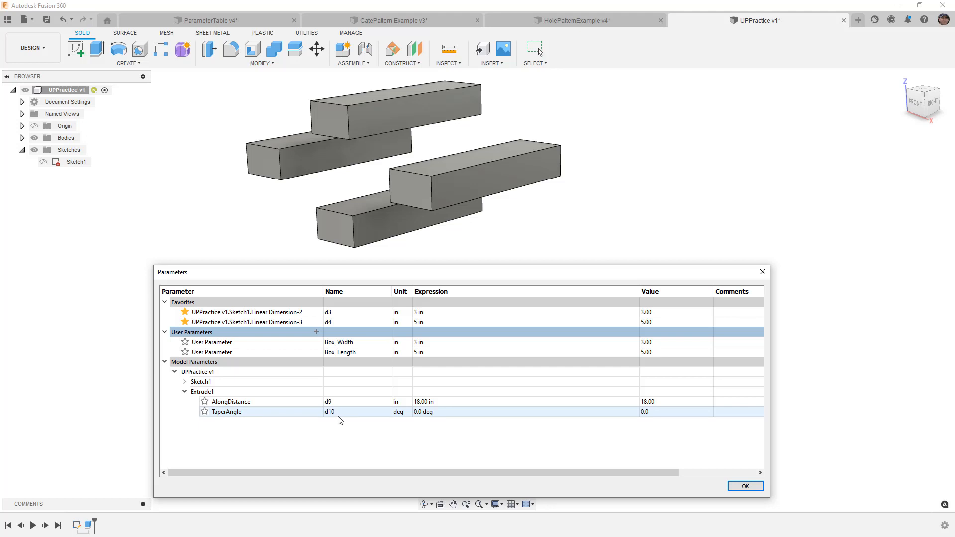
{"action": "left_click", "coordinate": [426, 412]}
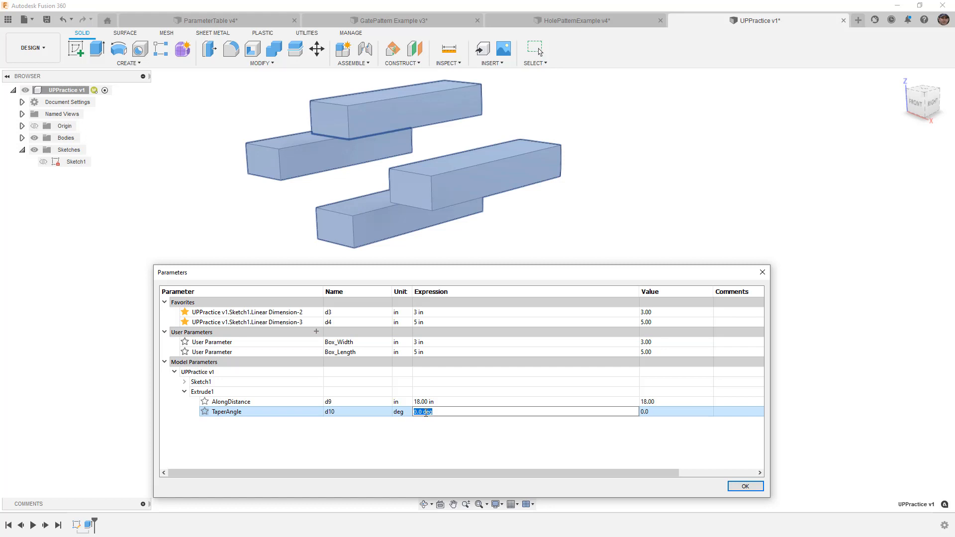
{"action": "type", "text": "1"}
{"action": "key", "text": "Return"}
{"action": "left_click", "coordinate": [426, 412]}
{"action": "type", "text": "10"}
{"action": "key", "text": "Return"}
{"action": "left_click", "coordinate": [426, 414]}
{"action": "type", "text": "0"}
{"action": "key", "text": "Return"}
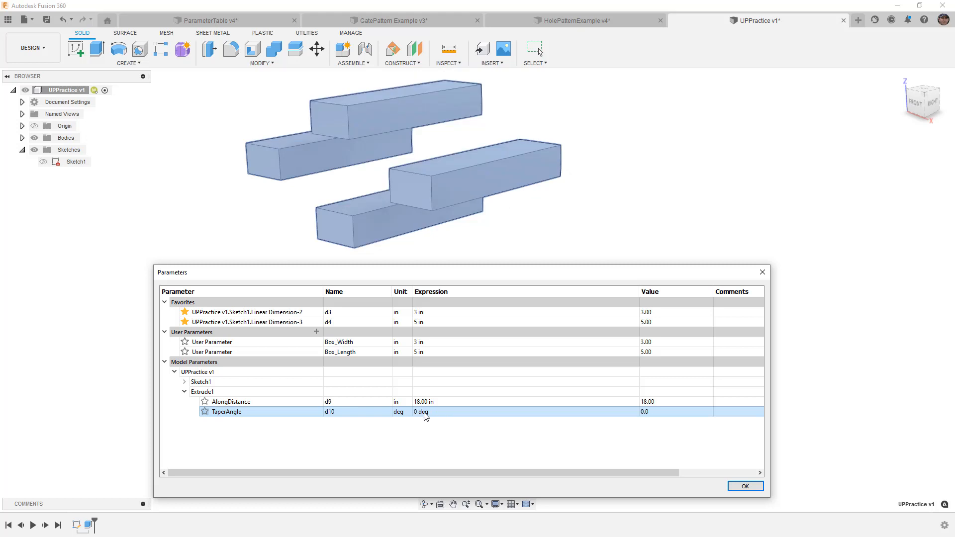
{"action": "left_click", "coordinate": [174, 372]}
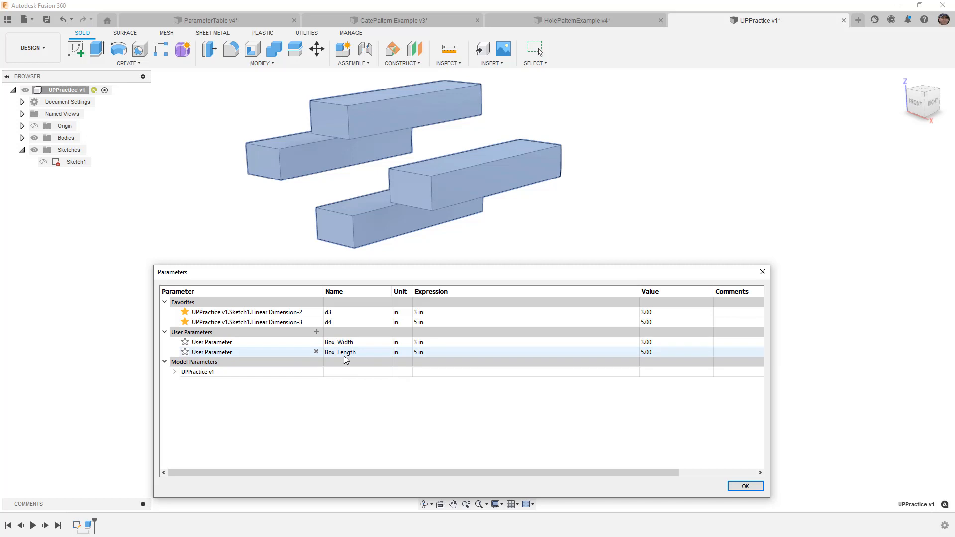
{"action": "double_click", "coordinate": [336, 313]}
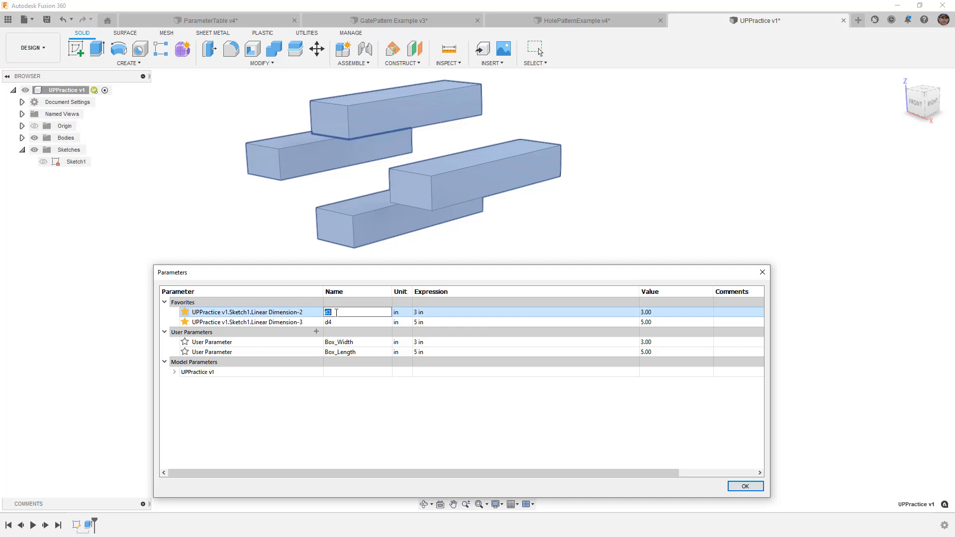
{"action": "type", "text": "Bow"}
{"action": "key", "text": "BackSpace"}
{"action": "key", "text": "BackSpace"}
{"action": "key", "text": "BackSpace"}
{"action": "key", "text": "Escape"}
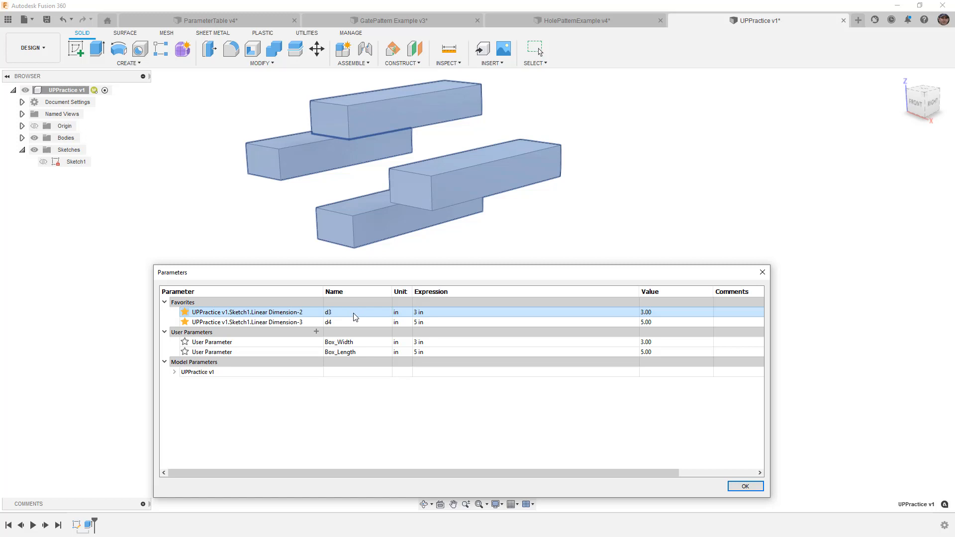
Step: Review the expressions of Sketch1's model parameters and close the parameters table
{"action": "left_click", "coordinate": [175, 372]}
{"action": "left_click", "coordinate": [184, 382]}
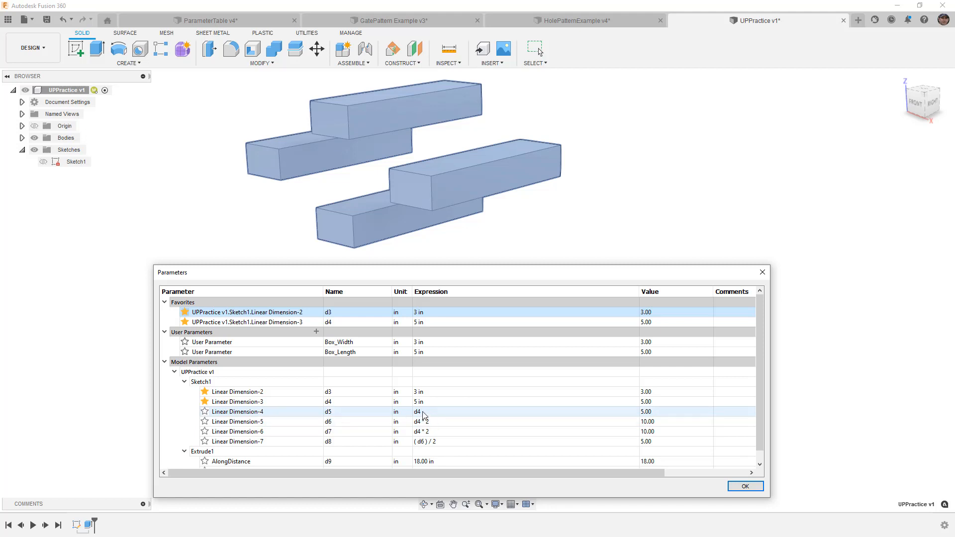
{"action": "left_click", "coordinate": [740, 486]}
Step: Edit Sketch1 and set the lower rectangle's horizontal dimension to the Box_Length parameter, with its dimension line moved farther above the rectangle
{"action": "right_click", "coordinate": [78, 162]}
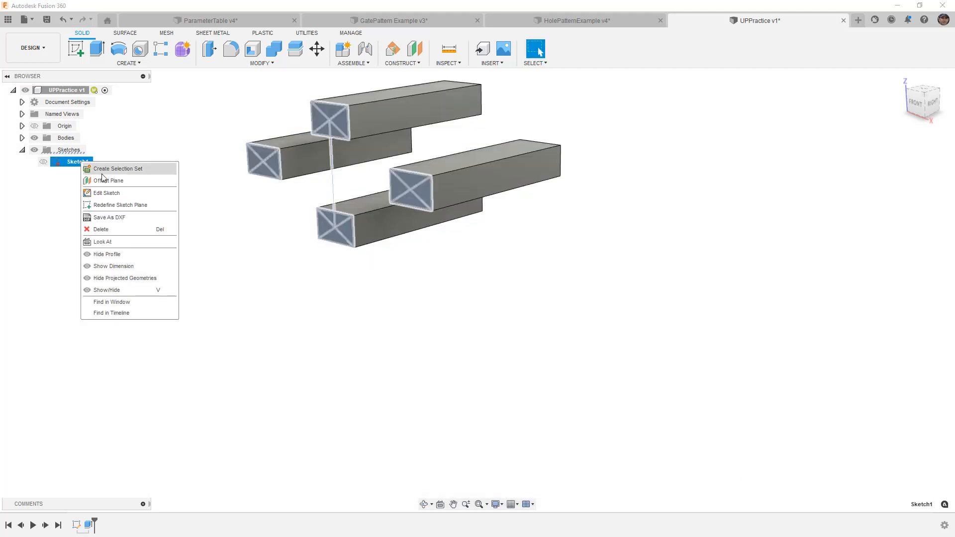
{"action": "left_click", "coordinate": [107, 193]}
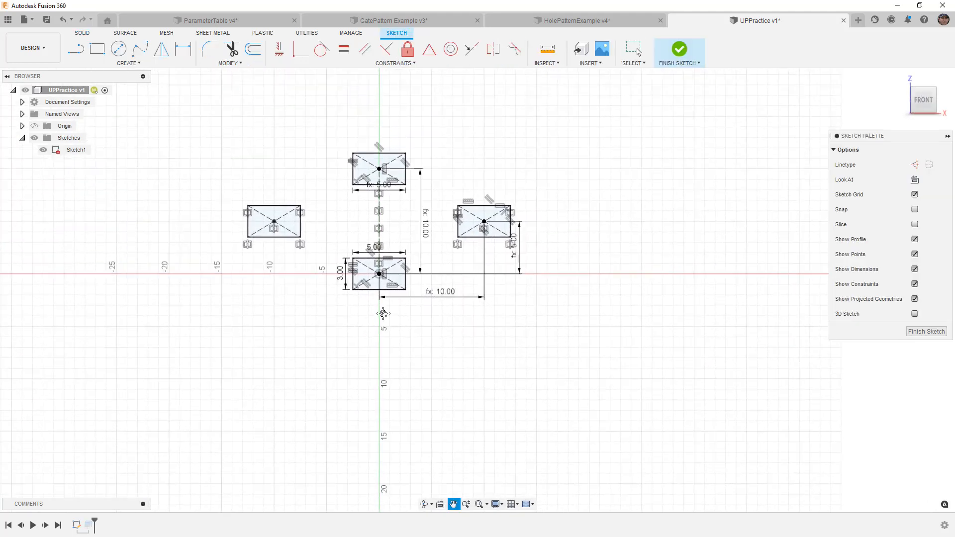
{"action": "scroll", "coordinate": [438, 251], "scroll_direction": "up", "scroll_amount": 2}
{"action": "scroll", "coordinate": [438, 246], "scroll_direction": "up", "scroll_amount": 2}
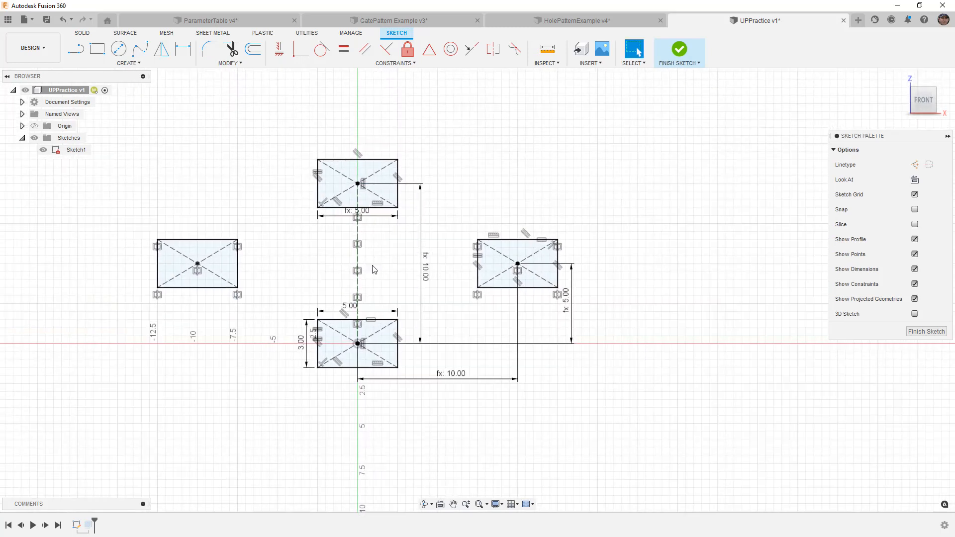
{"action": "left_click_drag", "start_coordinate": [352, 312], "coordinate": [339, 289]}
{"action": "double_click", "coordinate": [339, 287]}
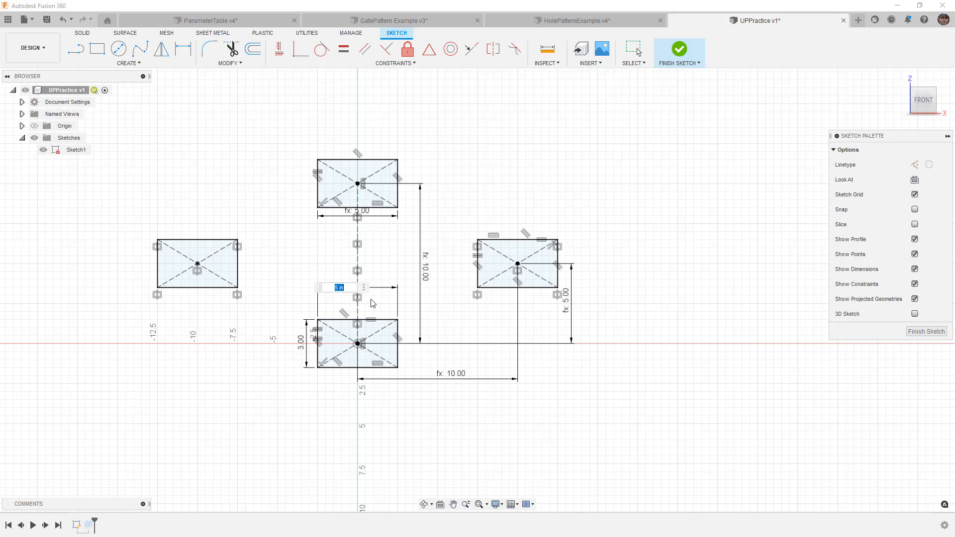
{"action": "type", "text": "b"}
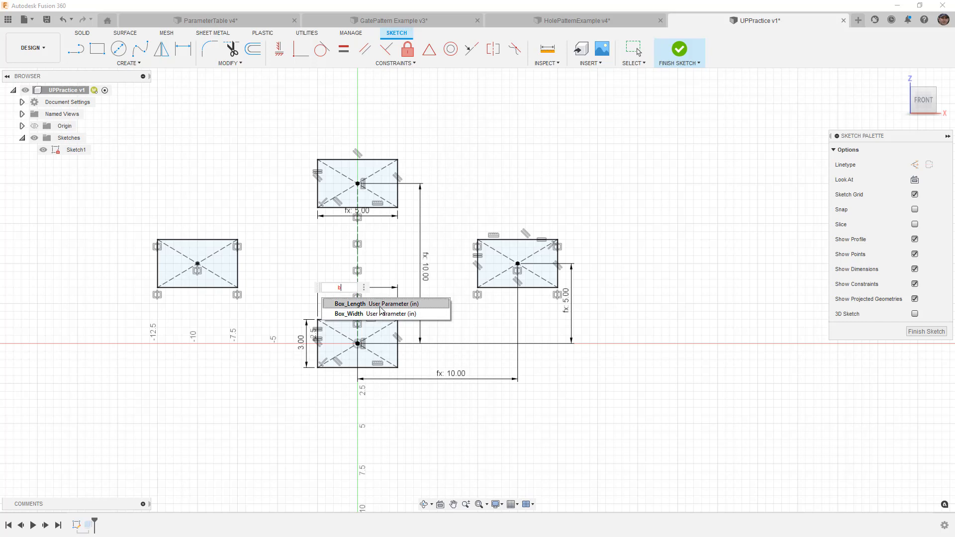
{"action": "left_click", "coordinate": [381, 304]}
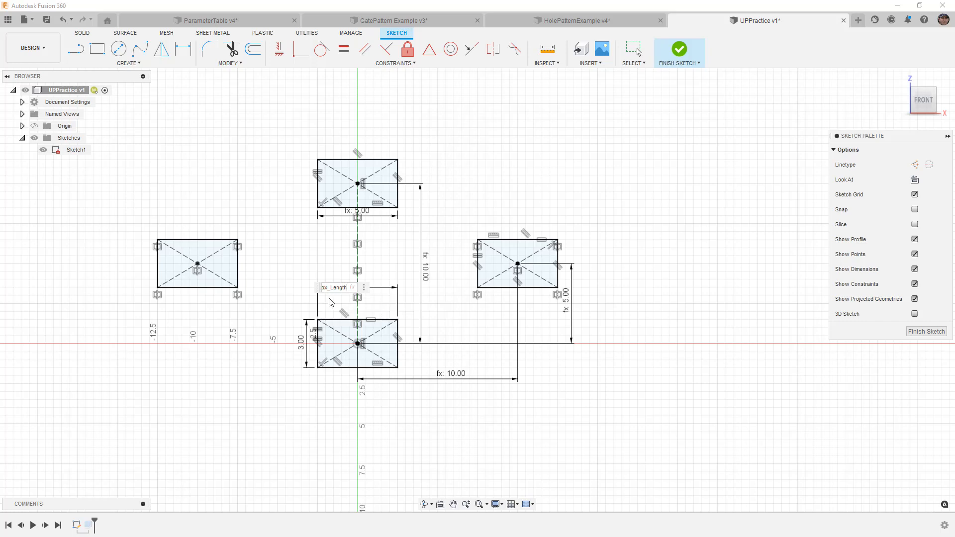
{"action": "key", "text": "Return"}
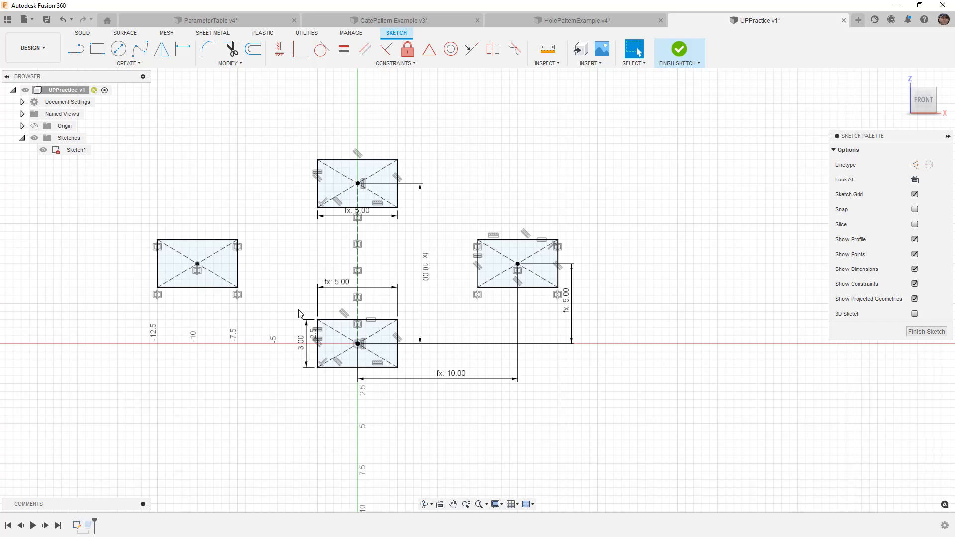
Step: Set the lower rectangle's vertical dimension to the Box_Width parameter
{"action": "double_click", "coordinate": [302, 342]}
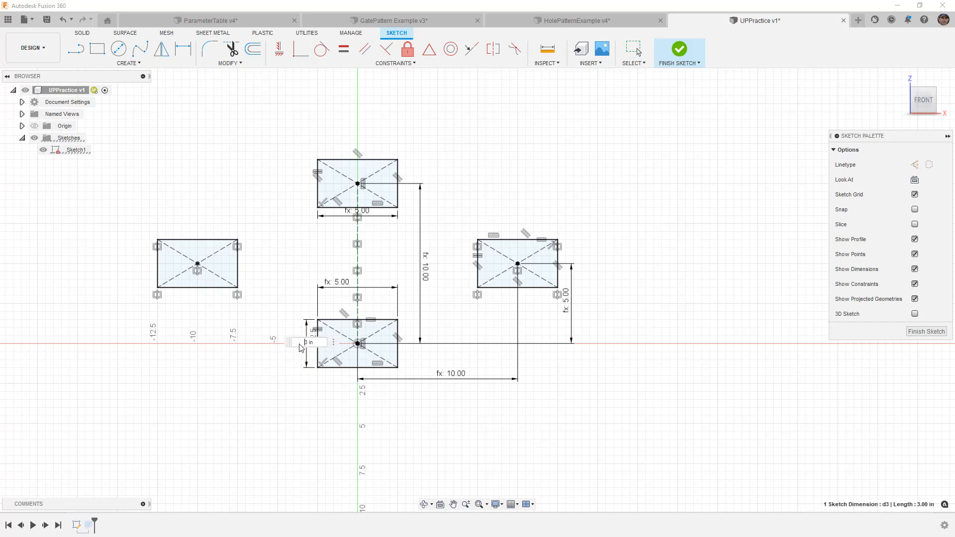
{"action": "type", "text": "B"}
{"action": "left_click", "coordinate": [342, 360]}
{"action": "key", "text": "Return"}
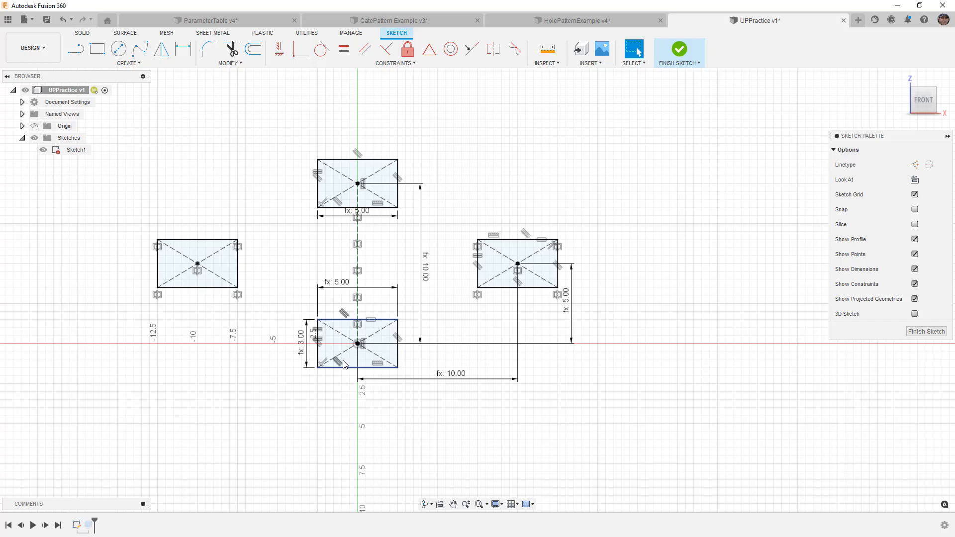
Step: Add a user parameter named Height_Offset in inches with the expression Box_Length * 2
{"action": "double_click", "coordinate": [421, 269]}
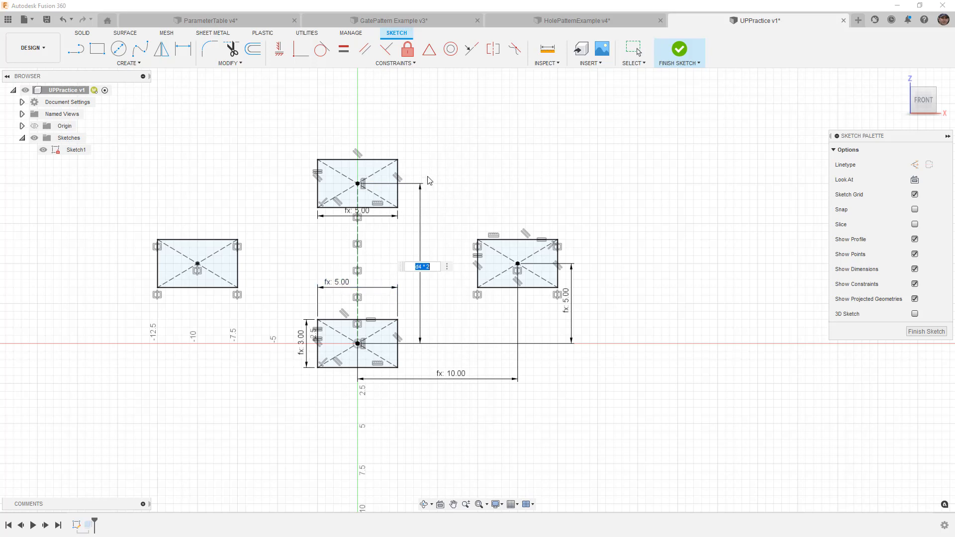
{"action": "left_click", "coordinate": [241, 66]}
{"action": "left_click", "coordinate": [232, 162]}
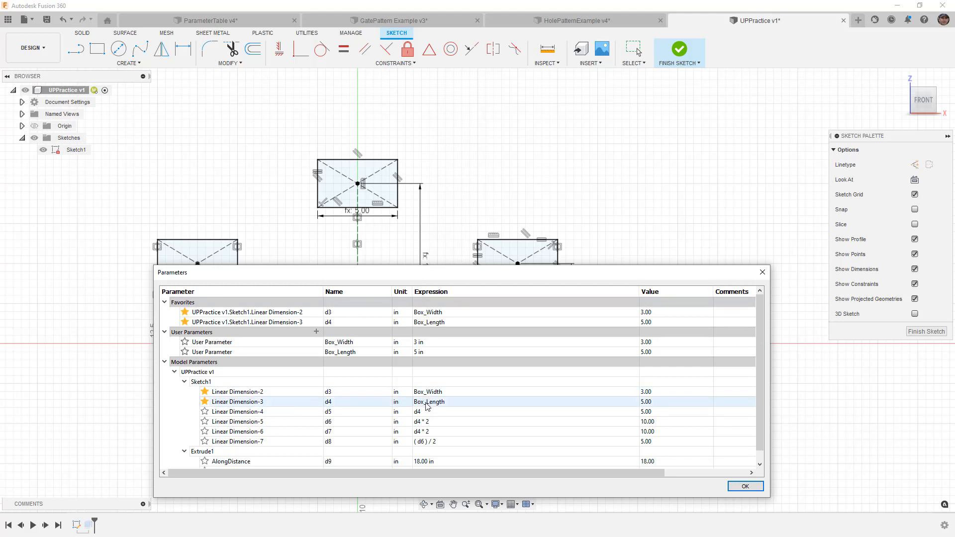
{"action": "left_click_drag", "start_coordinate": [435, 275], "coordinate": [431, 282]}
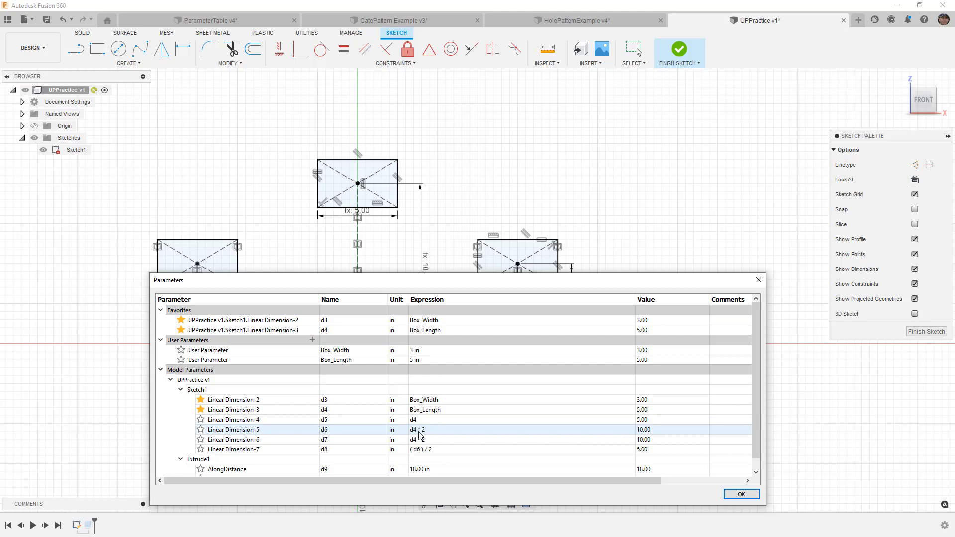
{"action": "left_click", "coordinate": [312, 341]}
{"action": "type", "text": "Height_Offset"}
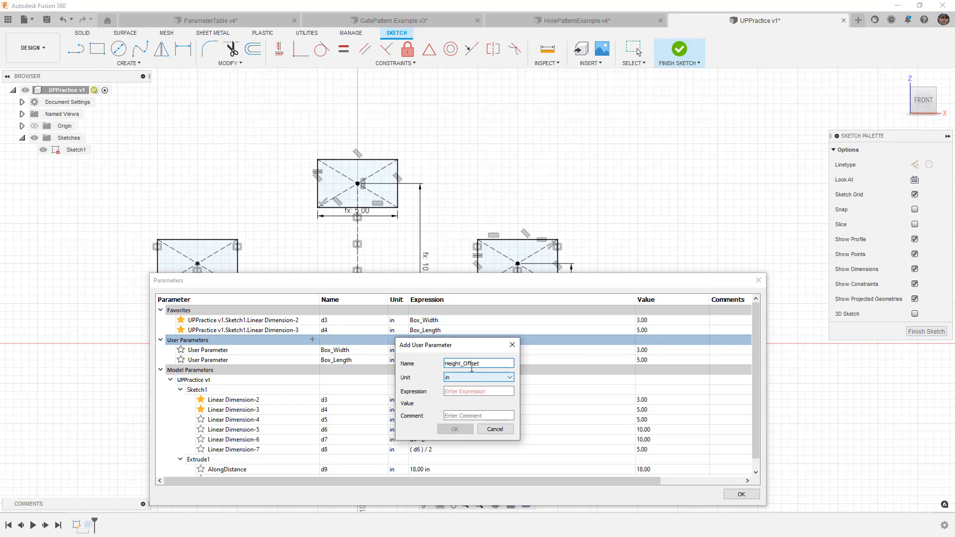
{"action": "left_click_drag", "start_coordinate": [475, 345], "coordinate": [577, 319]}
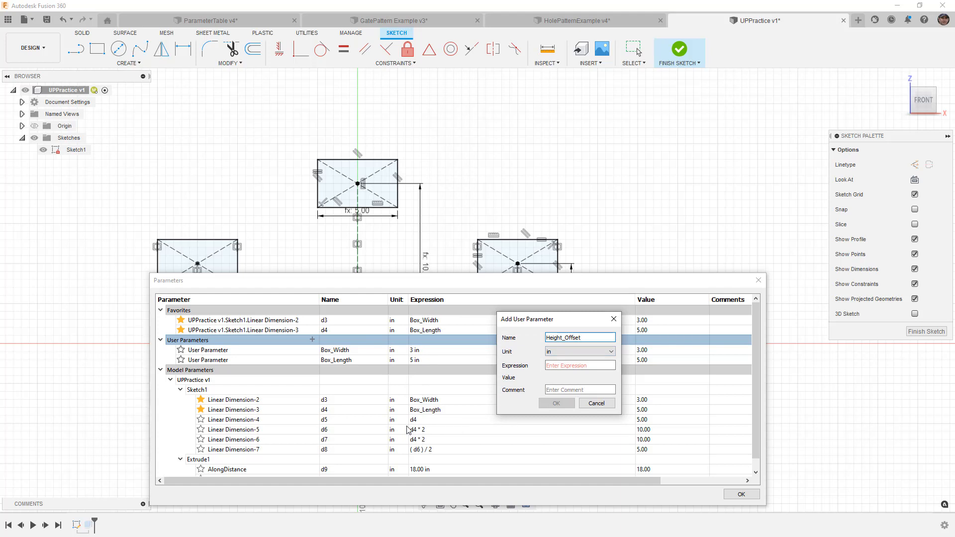
{"action": "left_click", "coordinate": [557, 366]}
{"action": "type", "text": "Box"}
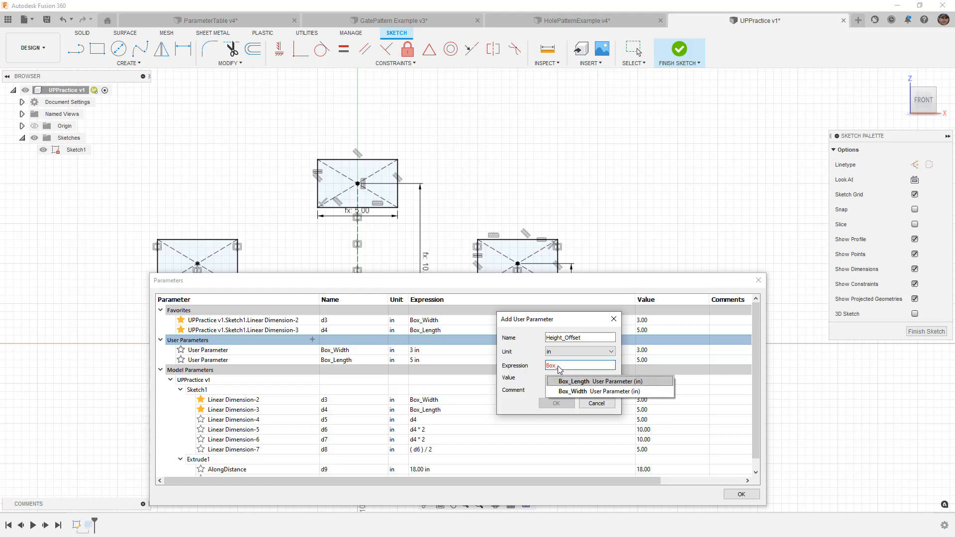
{"action": "type", "text": "_"}
{"action": "key", "text": "Return"}
{"action": "type", "text": "*2"}
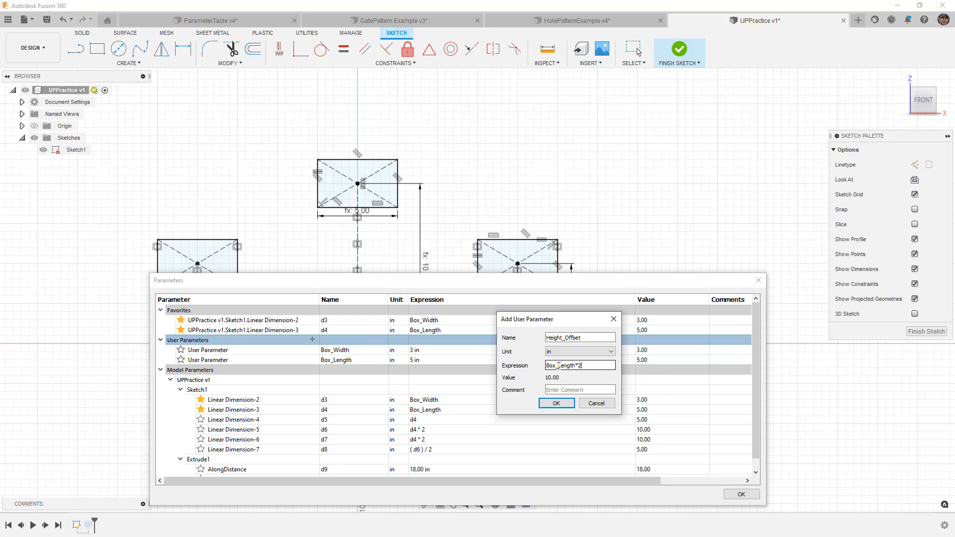
{"action": "key", "text": "Return"}
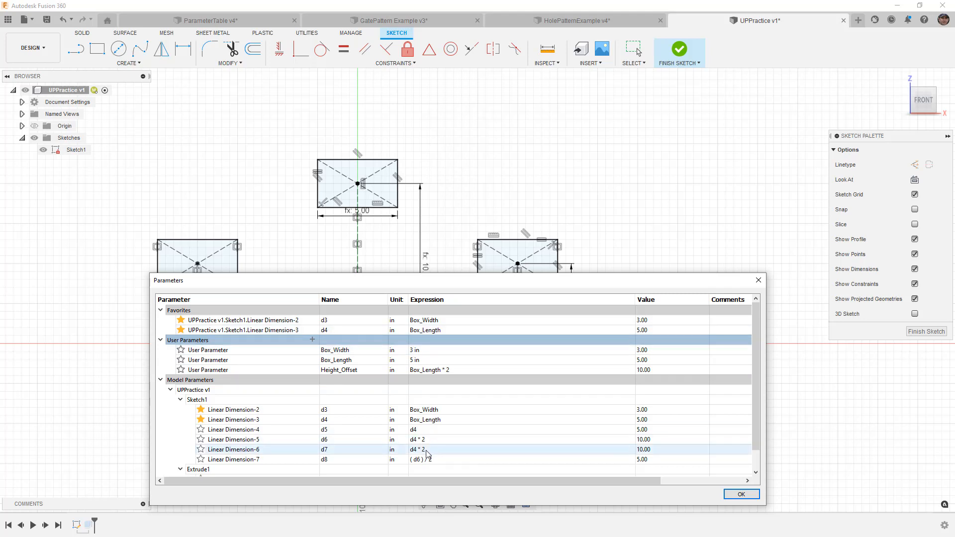
Step: Add a user parameter named Mid_Box_Position in inches with the expression Height_Offset / 2, and close the parameters table
{"action": "mouse_move", "coordinate": [493, 284]}
{"action": "left_mouse_down"}
{"action": "mouse_move", "coordinate": [501, 381]}
{"action": "mouse_move", "coordinate": [486, 256]}
{"action": "mouse_move", "coordinate": [499, 281]}
{"action": "left_mouse_up"}
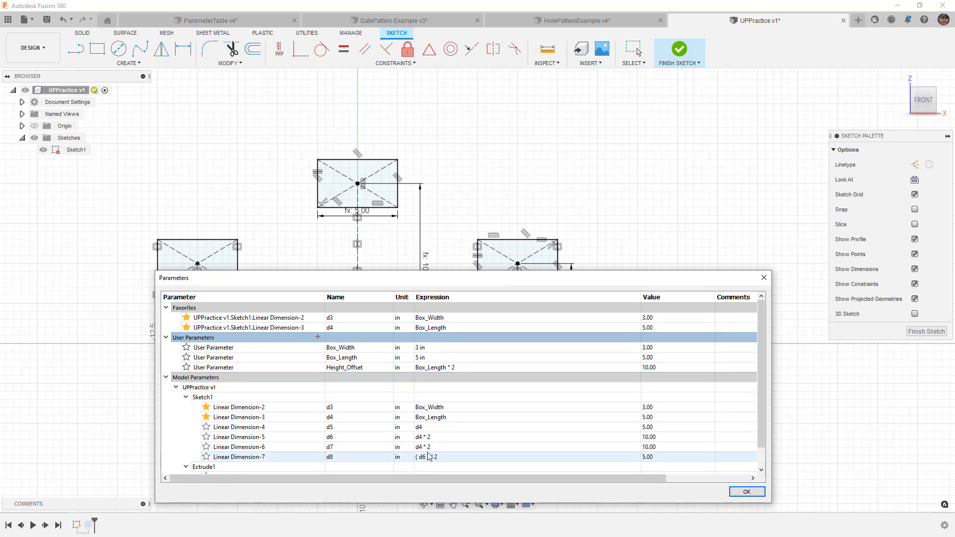
{"action": "left_click", "coordinate": [318, 338]}
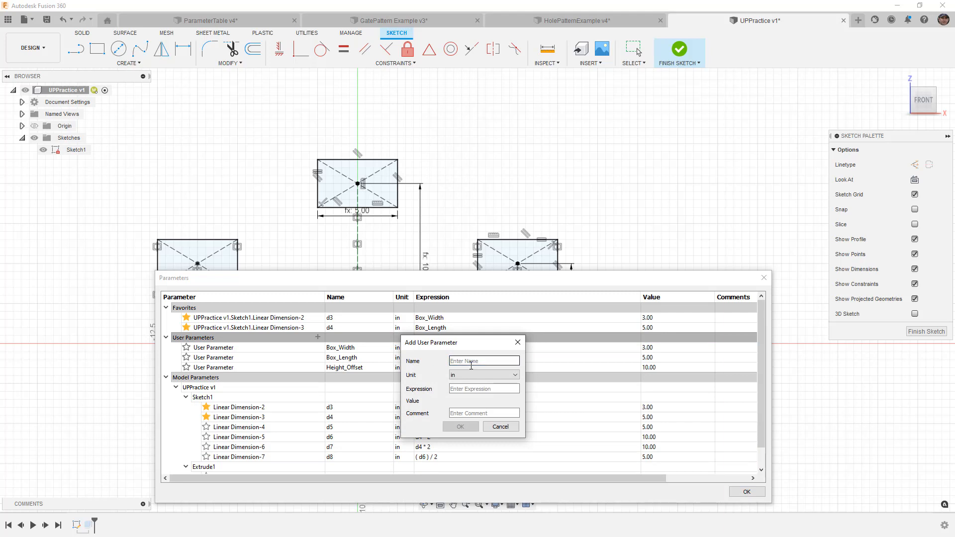
{"action": "type", "text": "Mid_Box_Position"}
{"action": "key", "text": "Tab"}
{"action": "key", "text": "Tab"}
{"action": "left_click_drag", "start_coordinate": [475, 343], "coordinate": [580, 340]}
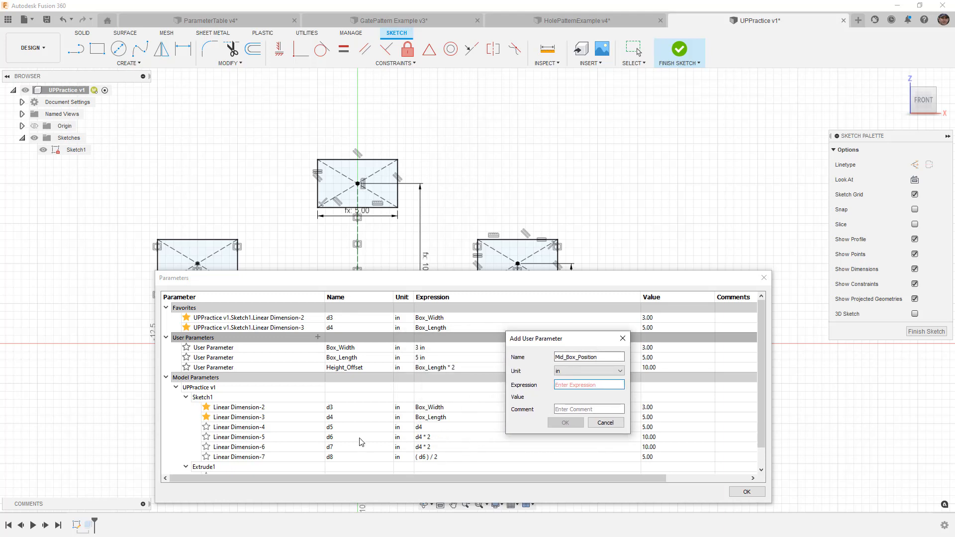
{"action": "type", "text": "Hei"}
{"action": "left_click", "coordinate": [639, 401]}
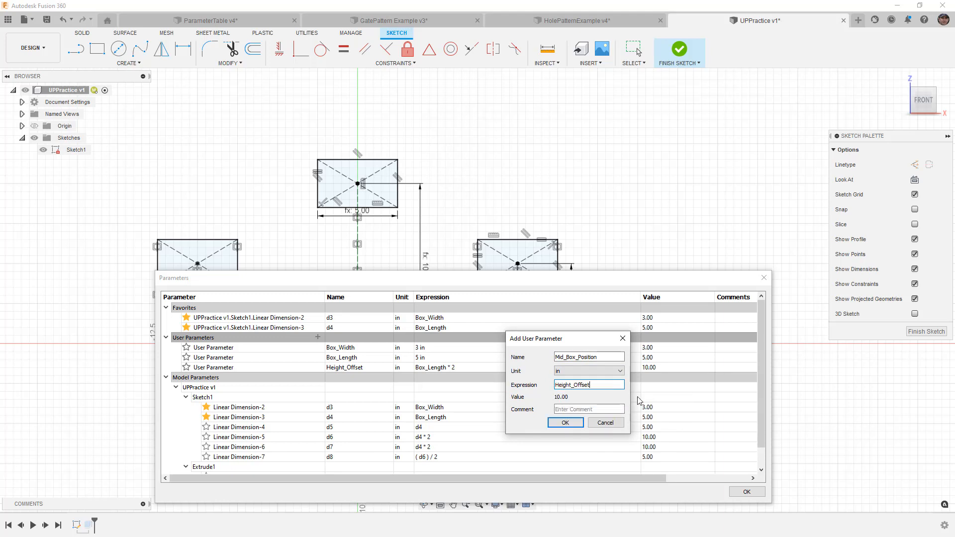
{"action": "type", "text": "/ 2"}
{"action": "key", "text": "Return"}
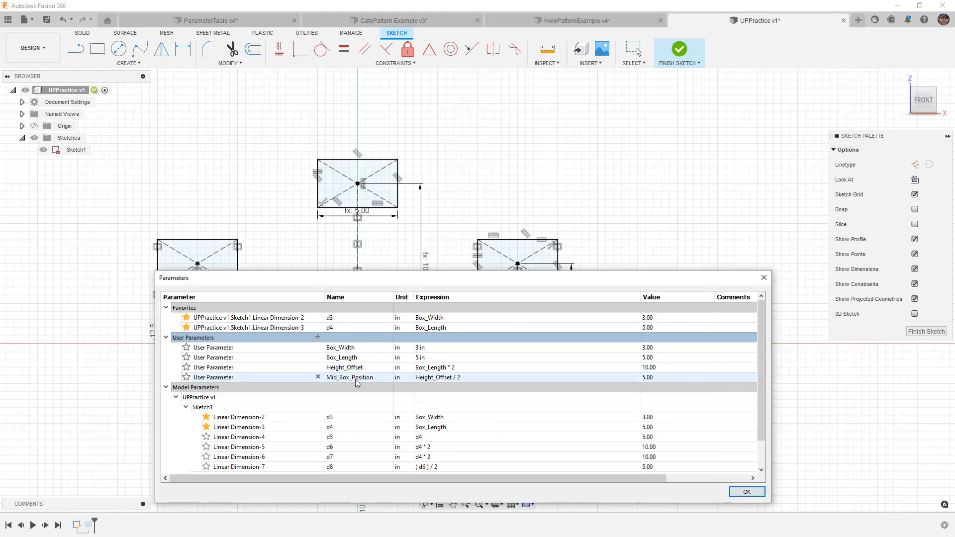
{"action": "left_click", "coordinate": [760, 496]}
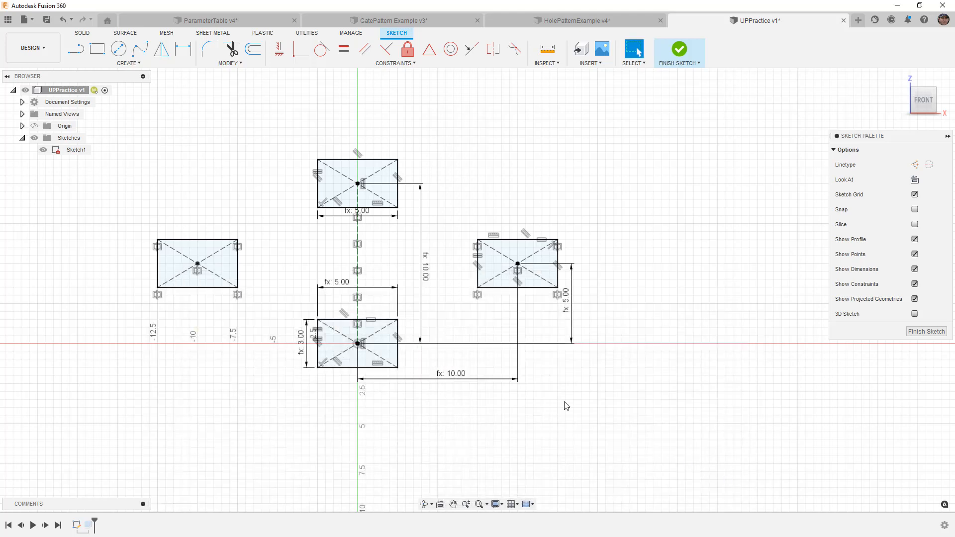
Step: Set the vertical center-to-center dimension between the upper and lower rectangles to Height_Offset
{"action": "double_click", "coordinate": [428, 270]}
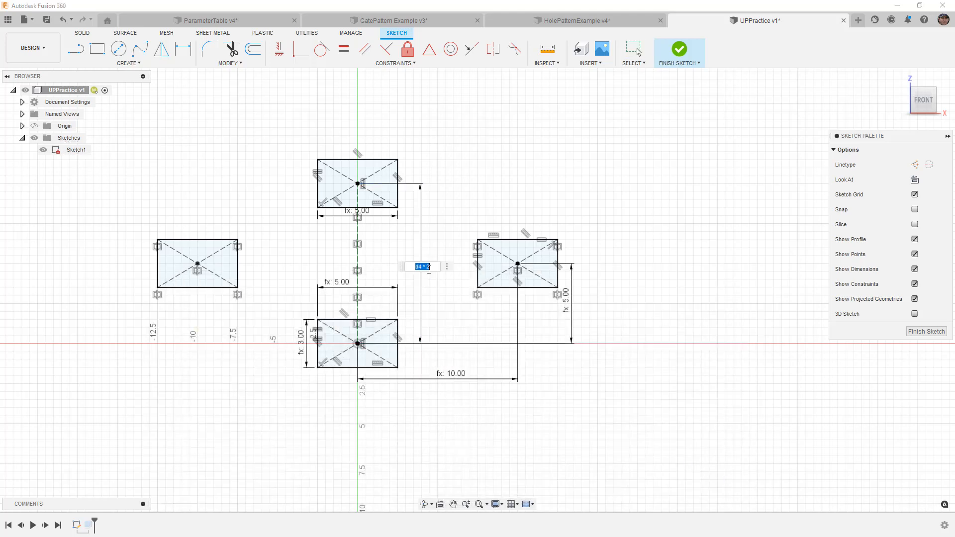
{"action": "type", "text": "Height_Offset"}
{"action": "key", "text": "Return"}
Step: Set the right rectangle's vertical position dimension to Mid_Box_Position and move that dimension farther out from the rectangle
{"action": "double_click", "coordinate": [572, 315]}
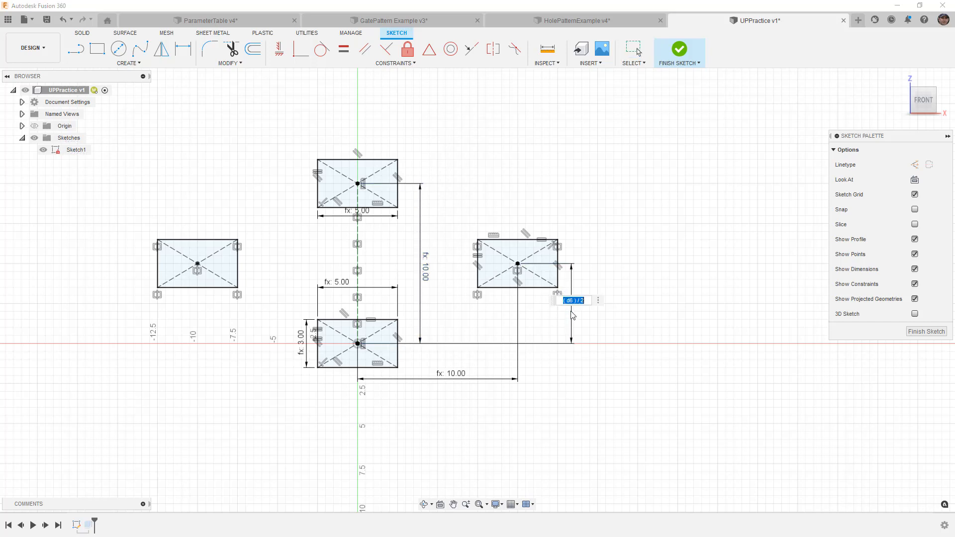
{"action": "type", "text": "m"}
{"action": "left_click", "coordinate": [613, 317]}
{"action": "key", "text": "Return"}
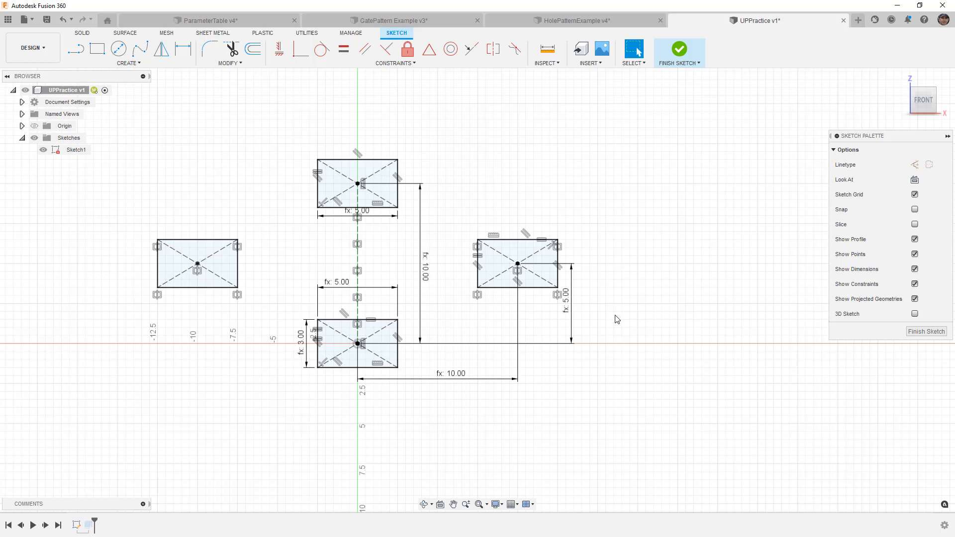
{"action": "left_click_drag", "start_coordinate": [570, 313], "coordinate": [591, 308]}
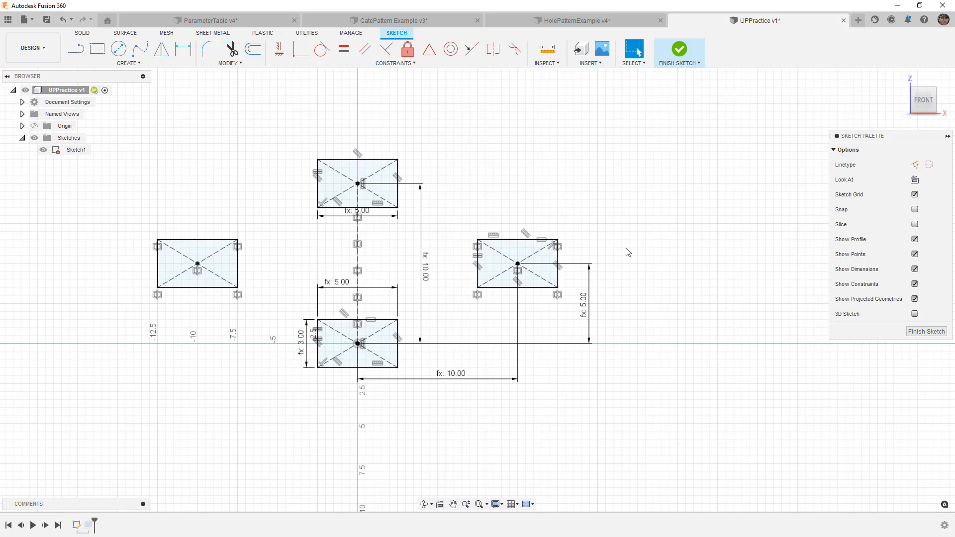
Step: Replace the upper rectangle's horizontal dimension with an Equal constraint to the lower rectangle's top edge, and finish the sketch
{"action": "left_click_drag", "start_coordinate": [372, 220], "coordinate": [373, 227]}
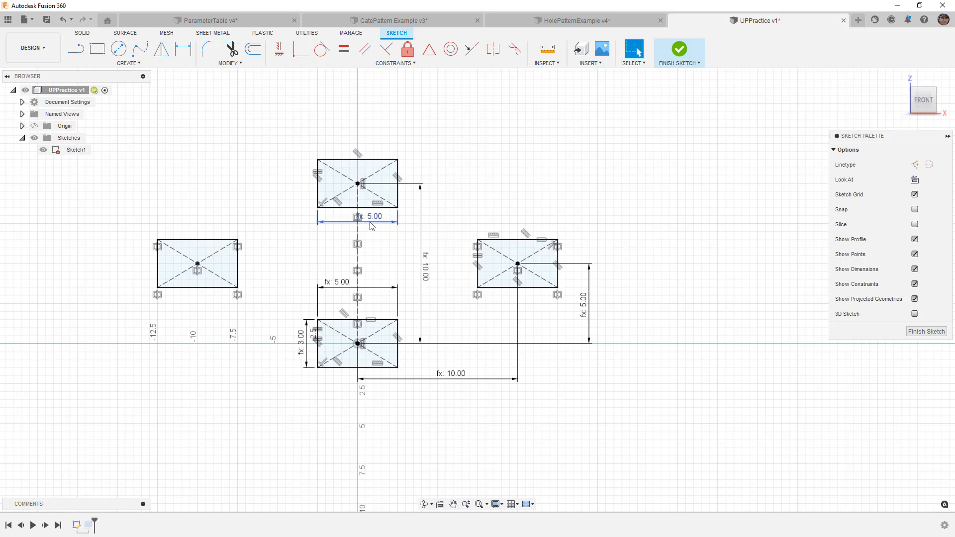
{"action": "left_click", "coordinate": [376, 222]}
{"action": "key", "text": "Delete"}
{"action": "key", "text": "="}
{"action": "left_click", "coordinate": [387, 319]}
{"action": "left_click", "coordinate": [380, 208]}
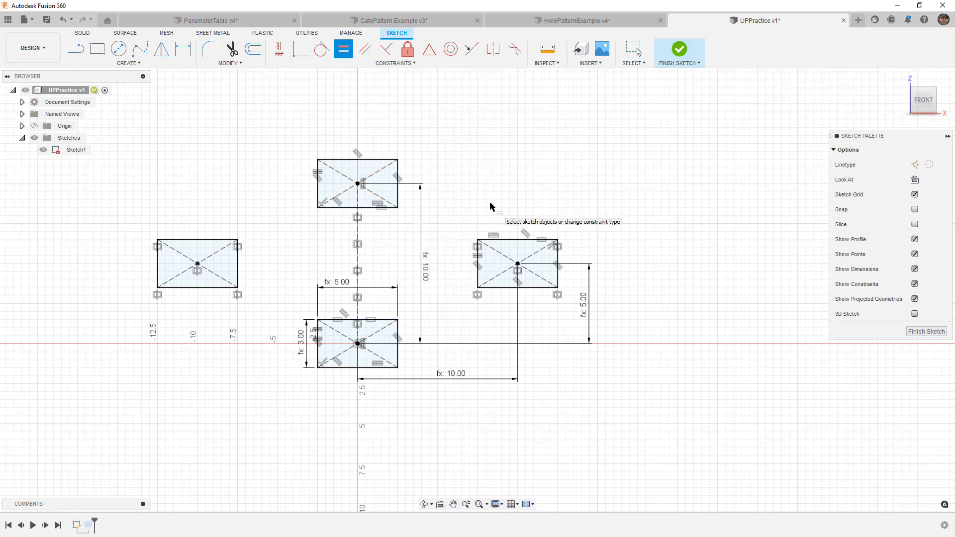
{"action": "key", "text": "Escape"}
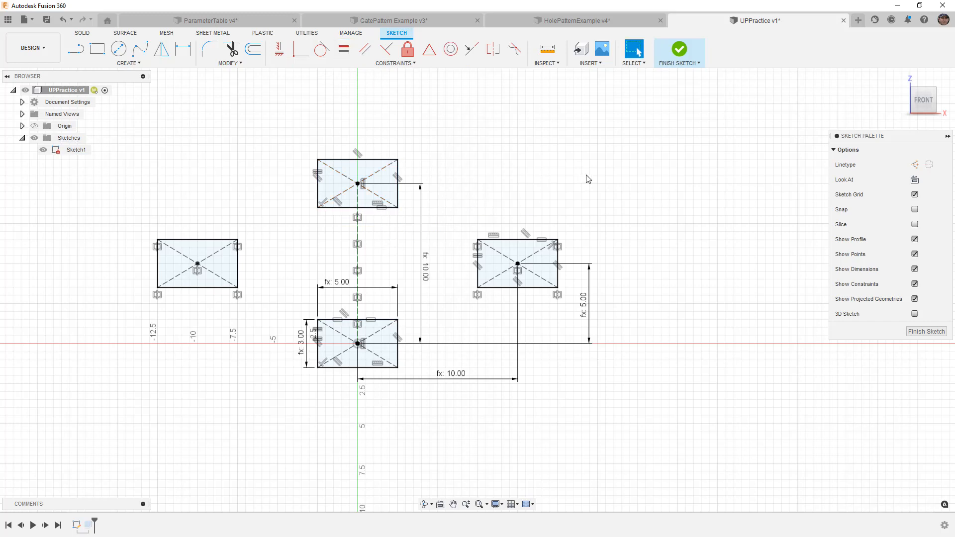
{"action": "left_click", "coordinate": [679, 50]}
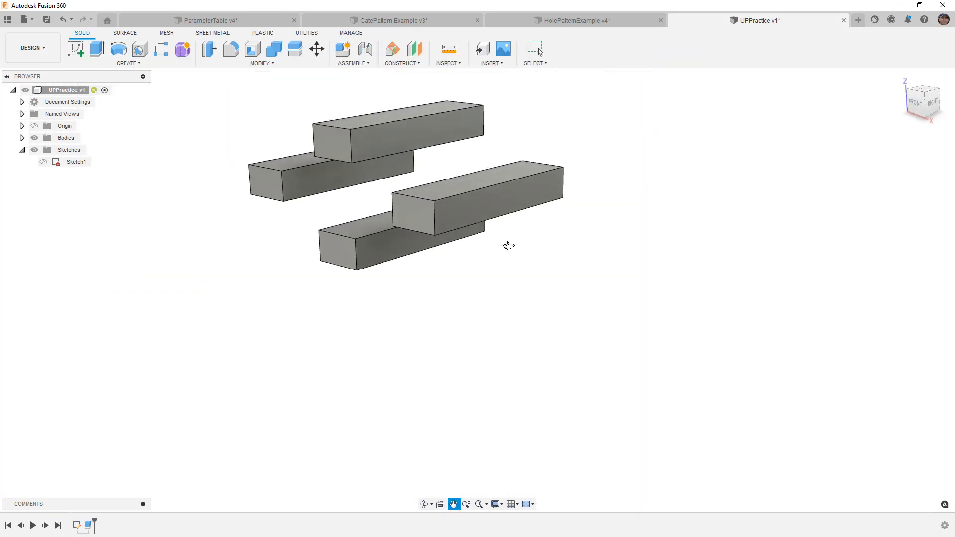
Step: Remove the d3 and d4 dimensions from the favorites in the parameters table
{"action": "left_click", "coordinate": [304, 65]}
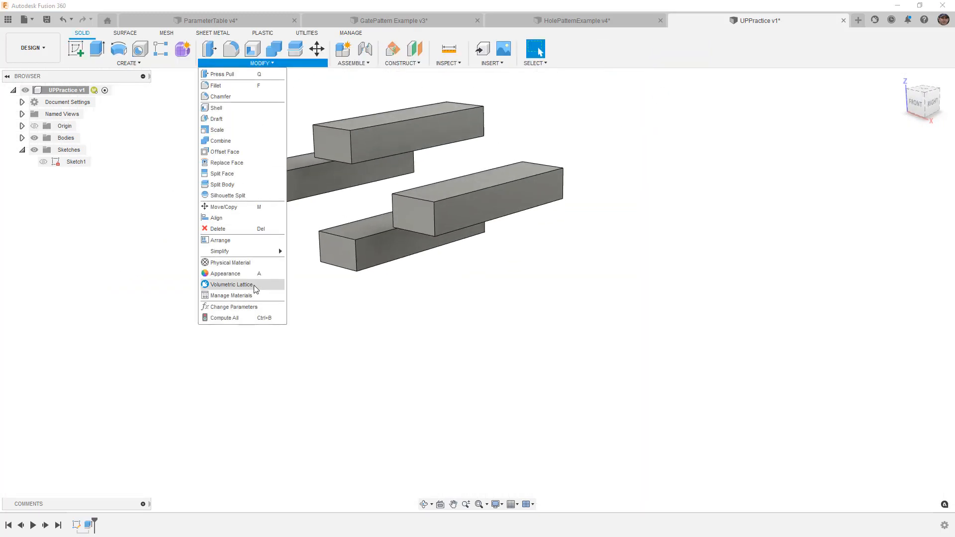
{"action": "left_click", "coordinate": [255, 307]}
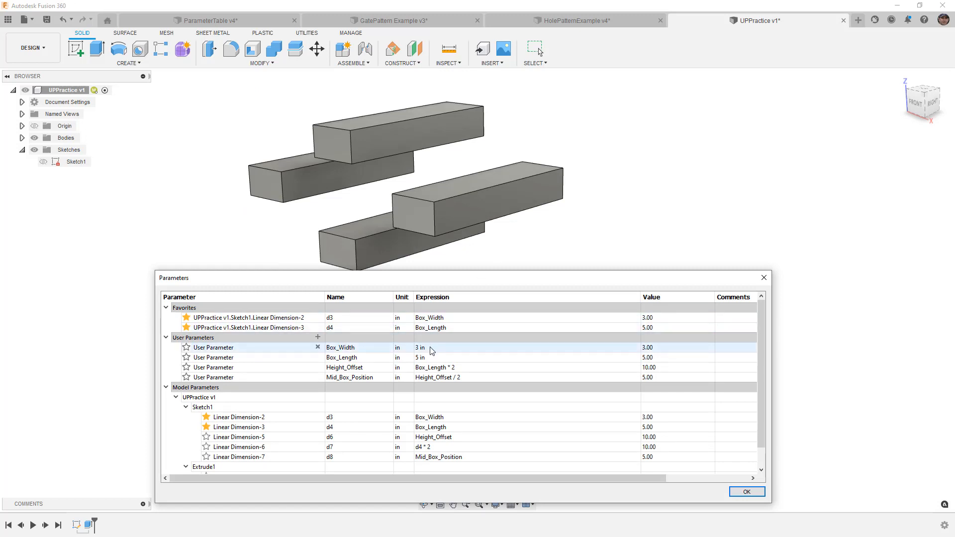
{"action": "left_click", "coordinate": [187, 318]}
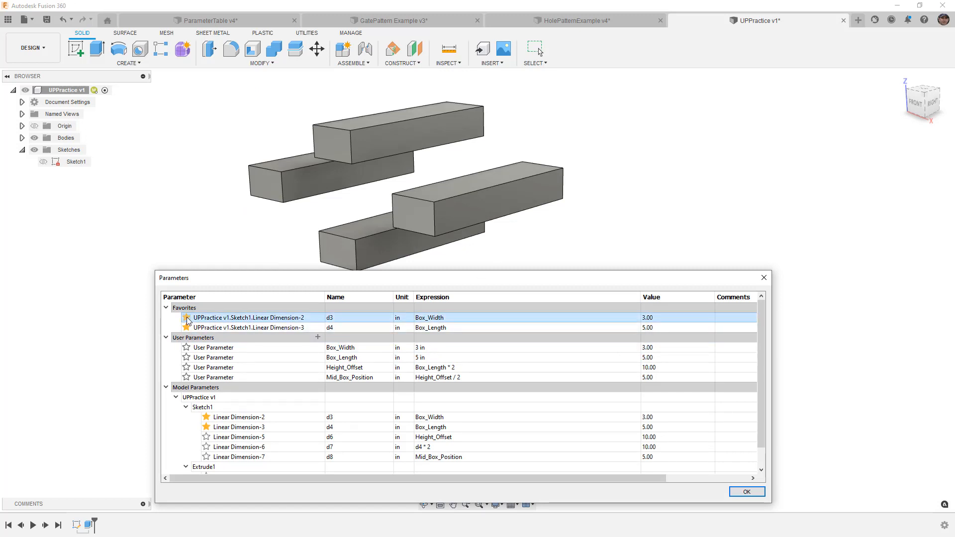
{"action": "left_click", "coordinate": [186, 318]}
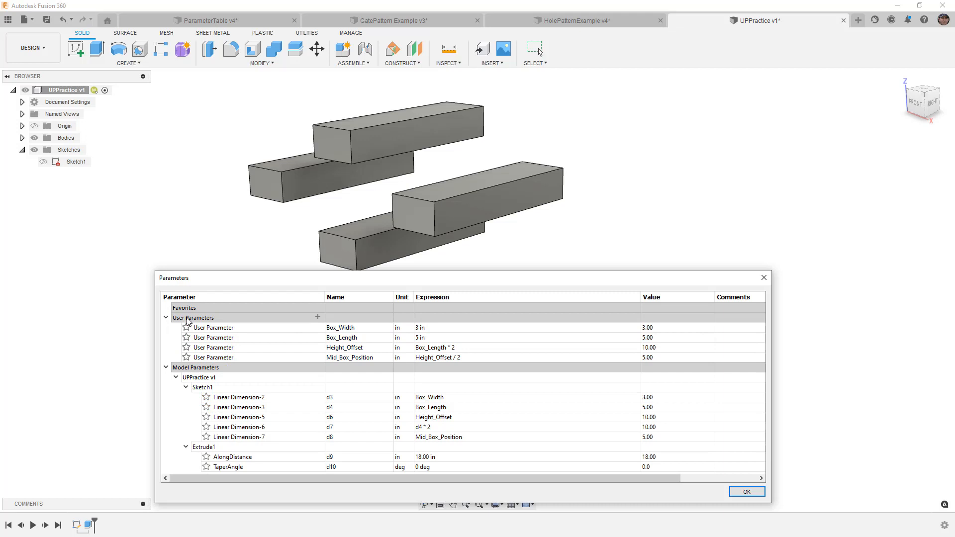
Step: Set the Box_Length user parameter's expression to 10
{"action": "left_click", "coordinate": [433, 340]}
{"action": "type", "text": "10"}
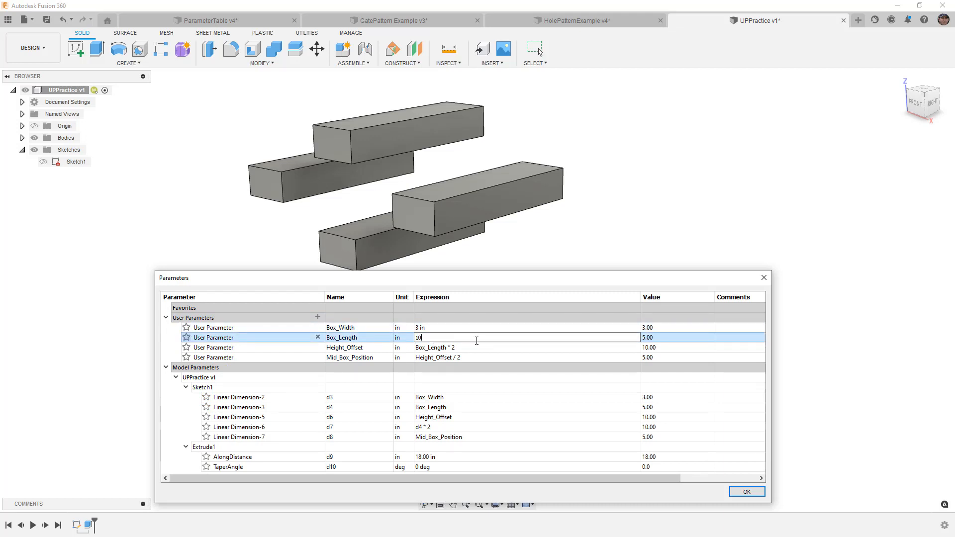
Step: Test the model with the Box_Length user parameter at 10 in and at 6 in
{"action": "key", "text": "Return"}
{"action": "scroll", "coordinate": [544, 249], "scroll_direction": "down", "scroll_amount": 5}
{"action": "middle_click_drag", "start_coordinate": [531, 217], "coordinate": [479, 218]}
{"action": "left_click", "coordinate": [450, 338]}
{"action": "type", "text": "6"}
{"action": "key", "text": "Return"}
Step: Set the Box_Length user parameter to 4 in
{"action": "left_click", "coordinate": [450, 338]}
{"action": "type", "text": "4"}
{"action": "key", "text": "Return"}
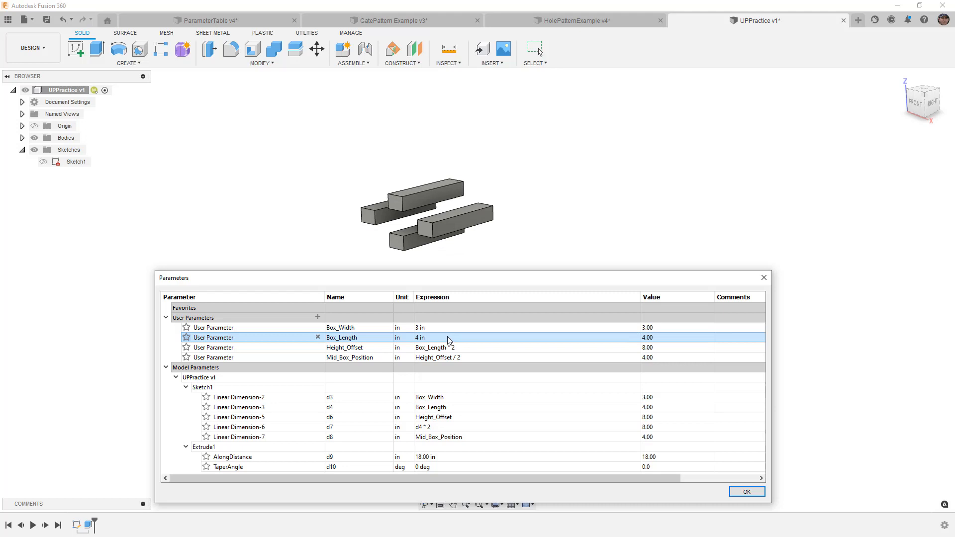
Step: Test the model with the Box_Width user parameter at 2 in and at 5 in
{"action": "left_click", "coordinate": [432, 328]}
{"action": "type", "text": "2"}
{"action": "key", "text": "Return"}
{"action": "left_click", "coordinate": [444, 328]}
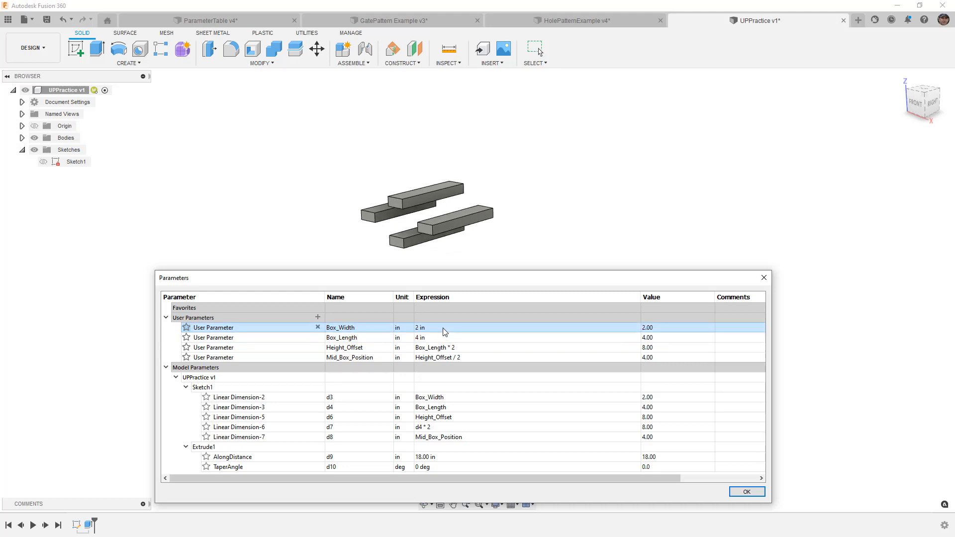
{"action": "type", "text": "5"}
{"action": "key", "text": "Return"}
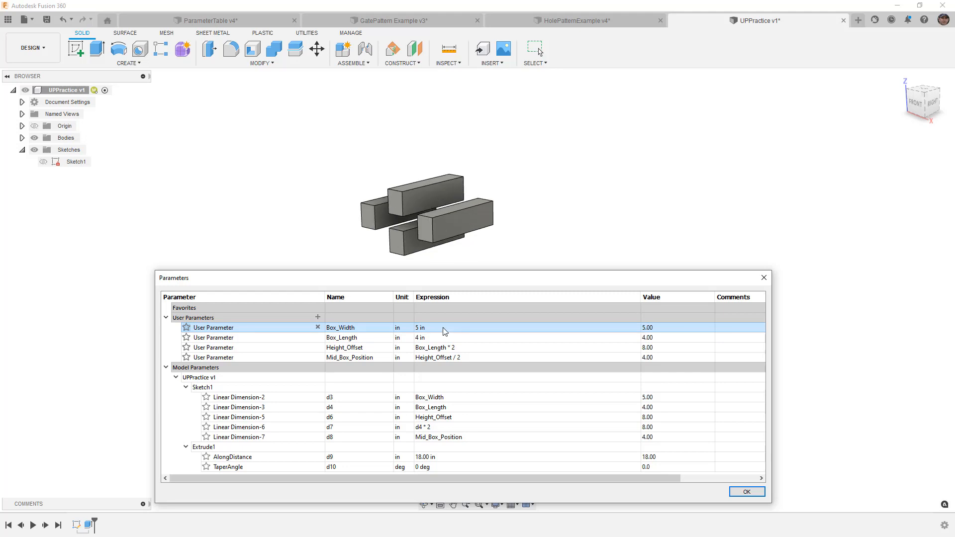
Step: Set the Box_Width user parameter to 2 in and save the design as a new version
{"action": "left_click", "coordinate": [445, 330]}
{"action": "type", "text": "2"}
{"action": "key", "text": "Return"}
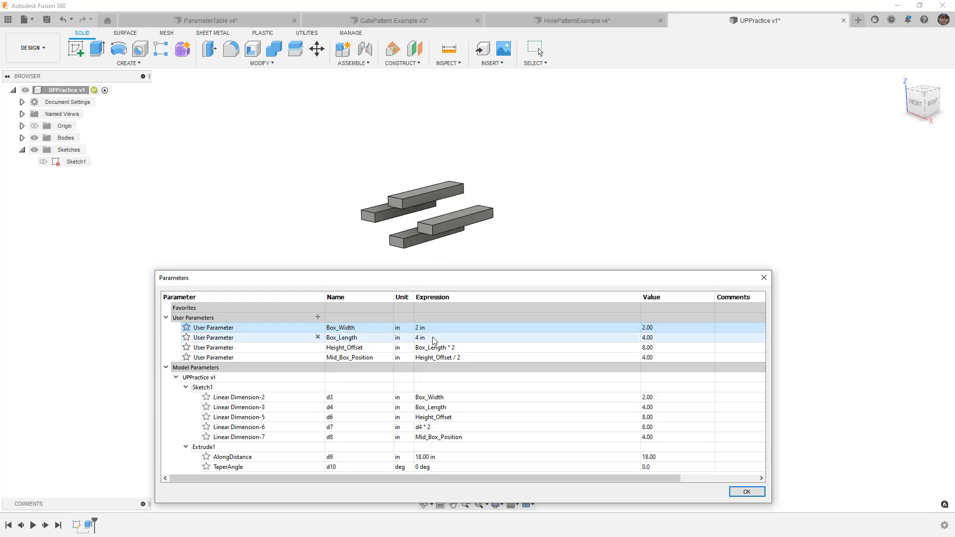
{"action": "key", "text": "Return"}
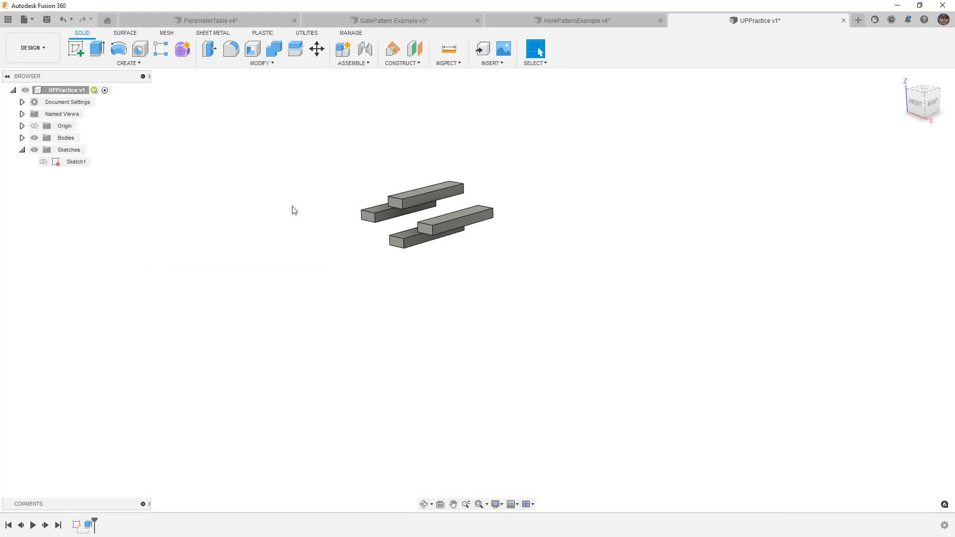
{"action": "key", "text": "ctrl+s"}
{"action": "key", "text": "Return"}
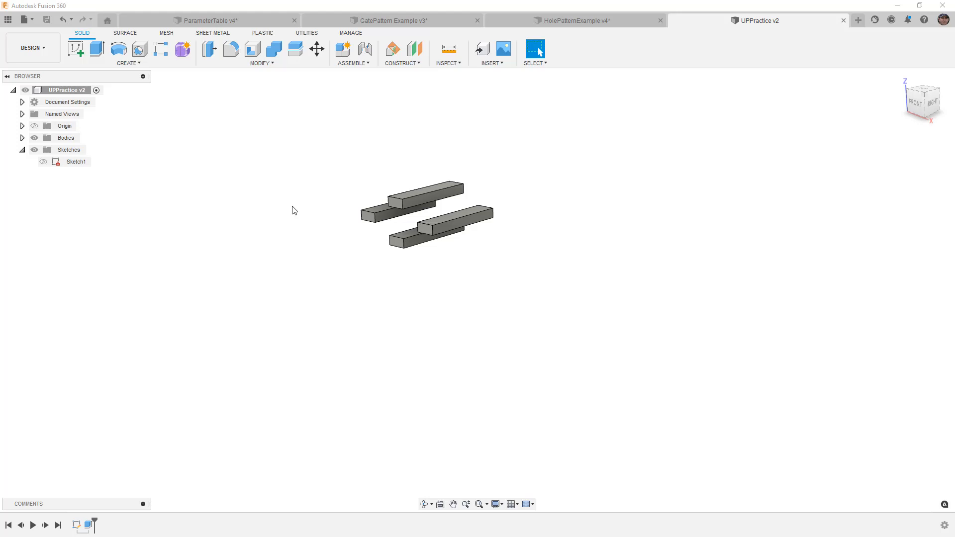
Step: Review the user and model parameters of the saved design
{"action": "left_click", "coordinate": [279, 65]}
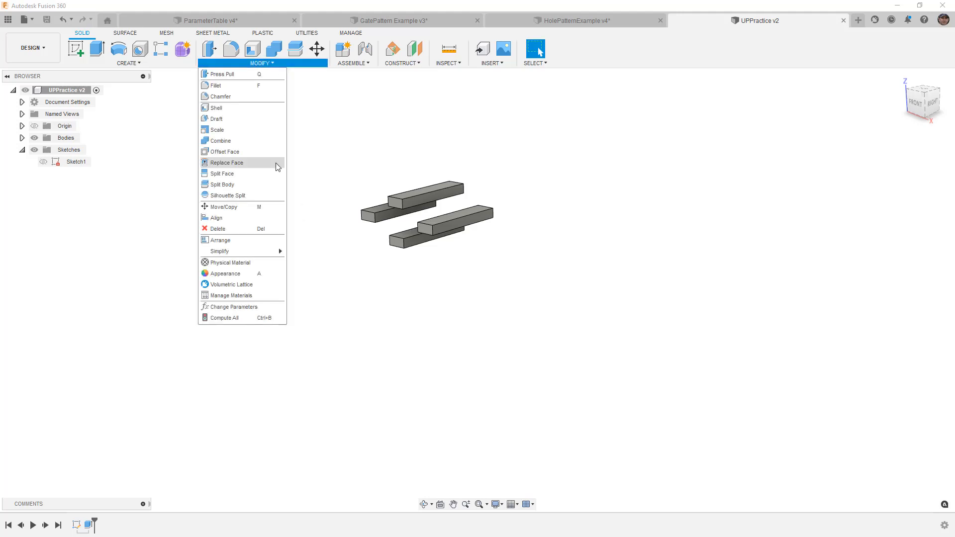
{"action": "left_click", "coordinate": [251, 307]}
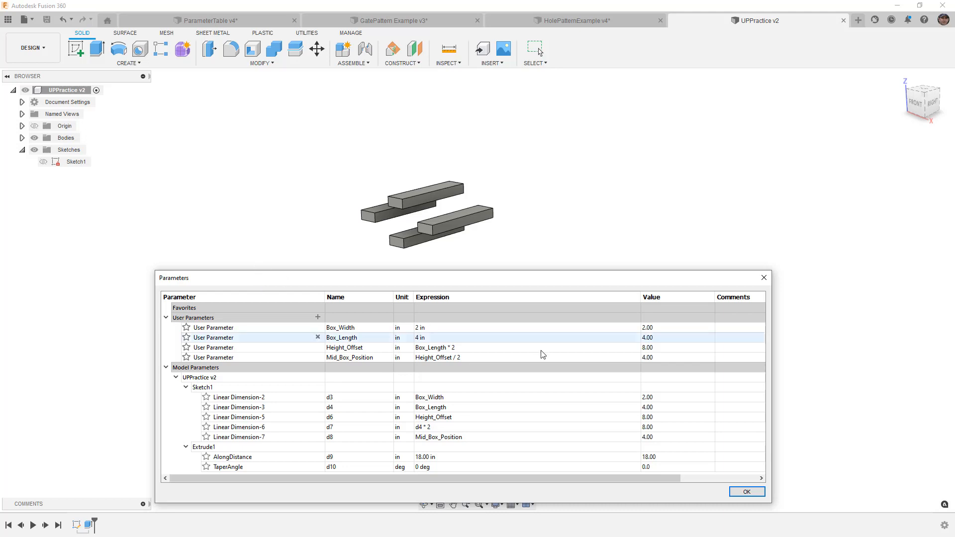
{"action": "left_click", "coordinate": [747, 492]}
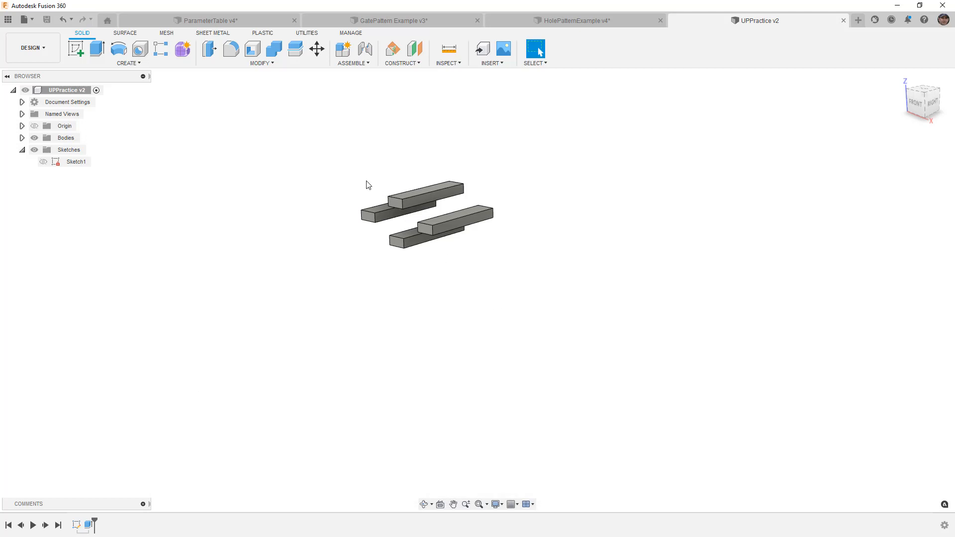
Step: Create a sketch on the top face of the upper middle bar
{"action": "middle_click_drag", "start_coordinate": [417, 161], "coordinate": [428, 204], "text": "shift"}
{"action": "left_click", "coordinate": [428, 204]}
{"action": "right_click", "coordinate": [428, 204]}
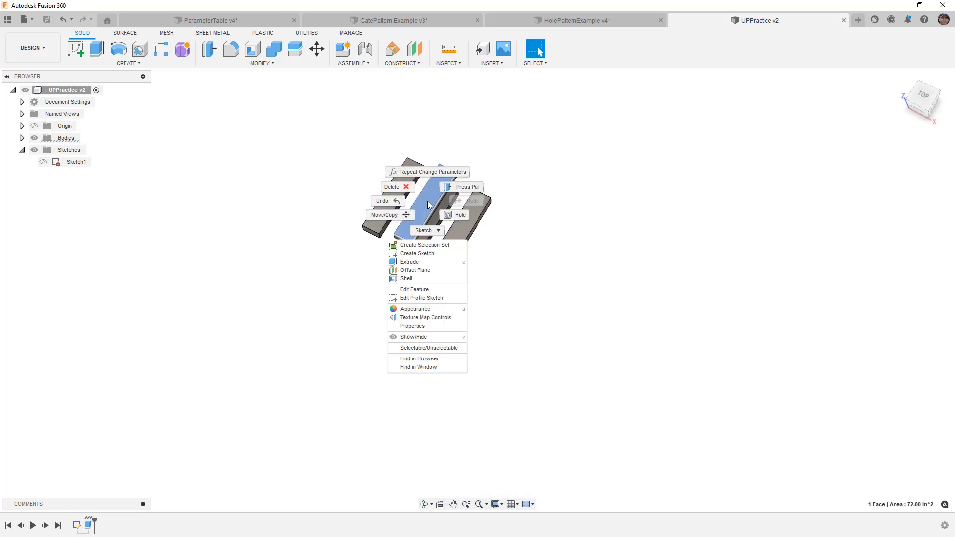
{"action": "left_click", "coordinate": [430, 255]}
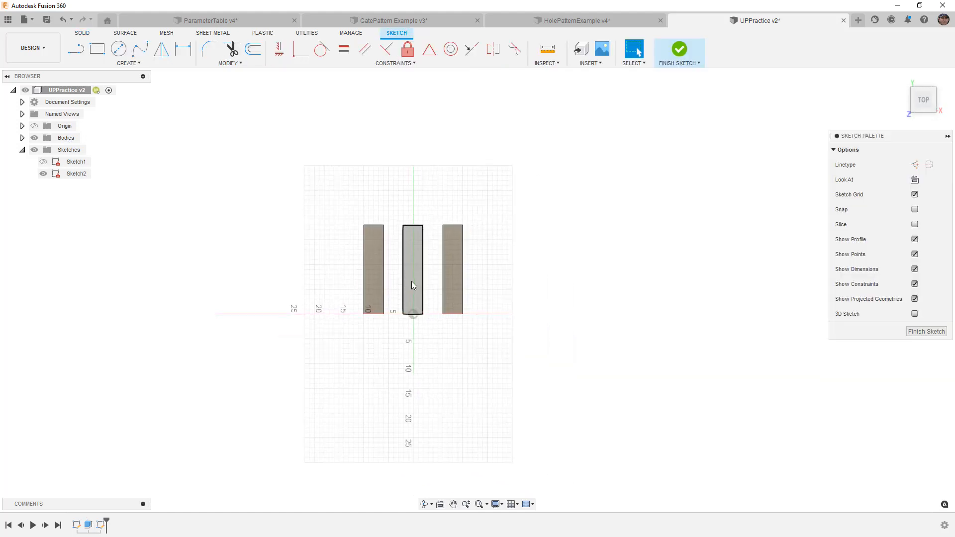
{"action": "scroll", "coordinate": [424, 273], "scroll_direction": "up", "scroll_amount": 5}
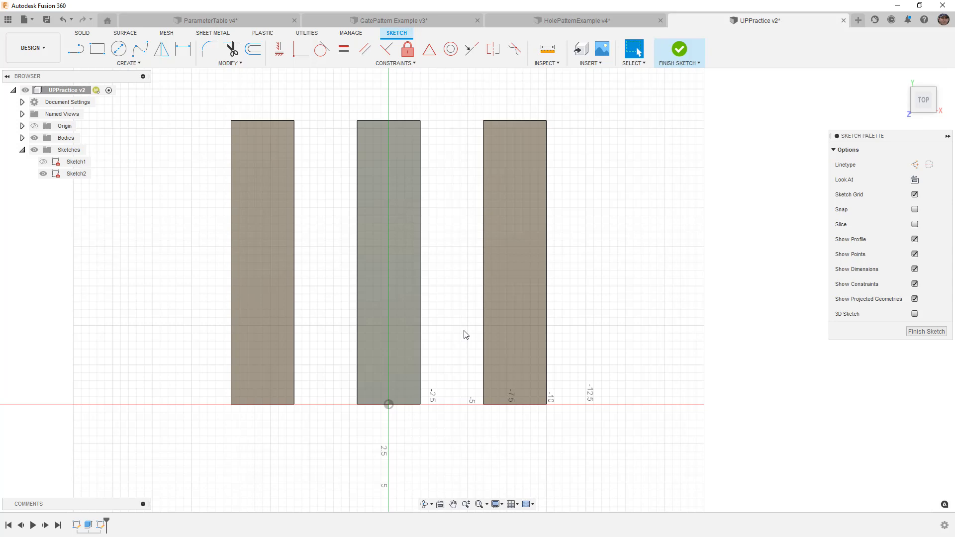
Step: Sketch two end-to-end vertical lines from the origin along the middle bar's centerline to its far edge
{"action": "left_click", "coordinate": [74, 53]}
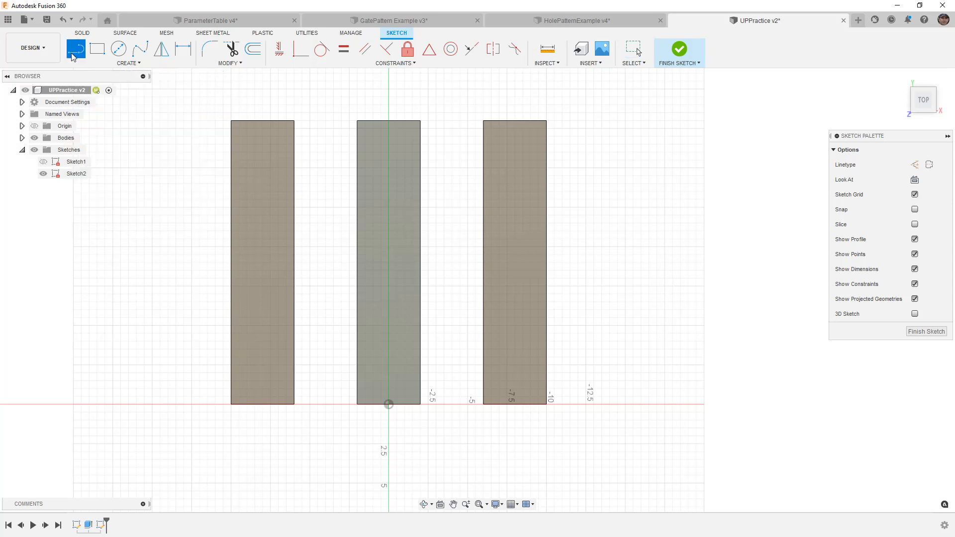
{"action": "left_click", "coordinate": [391, 403]}
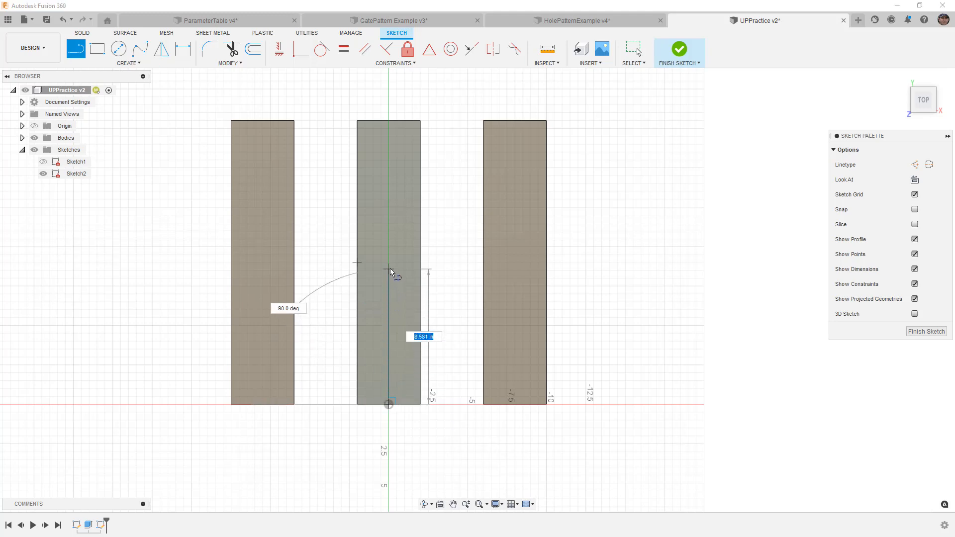
{"action": "left_click", "coordinate": [389, 264]}
{"action": "left_click", "coordinate": [388, 124]}
{"action": "key", "text": "Escape"}
Step: Apply an Equal constraint to the two vertical lines on the middle bar
{"action": "left_click", "coordinate": [389, 156]}
{"action": "left_click", "coordinate": [391, 301], "text": "shift"}
{"action": "left_click", "coordinate": [343, 49]}
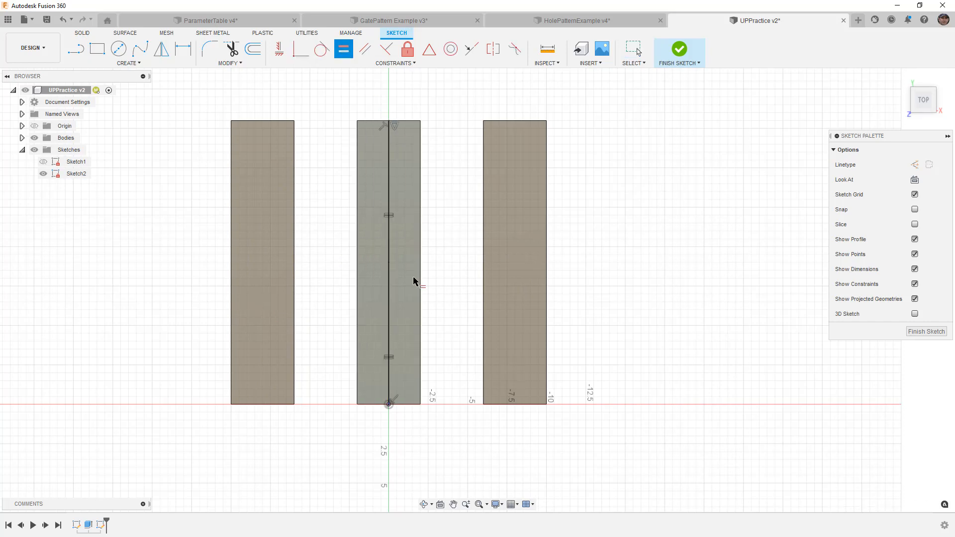
{"action": "key", "text": "Escape"}
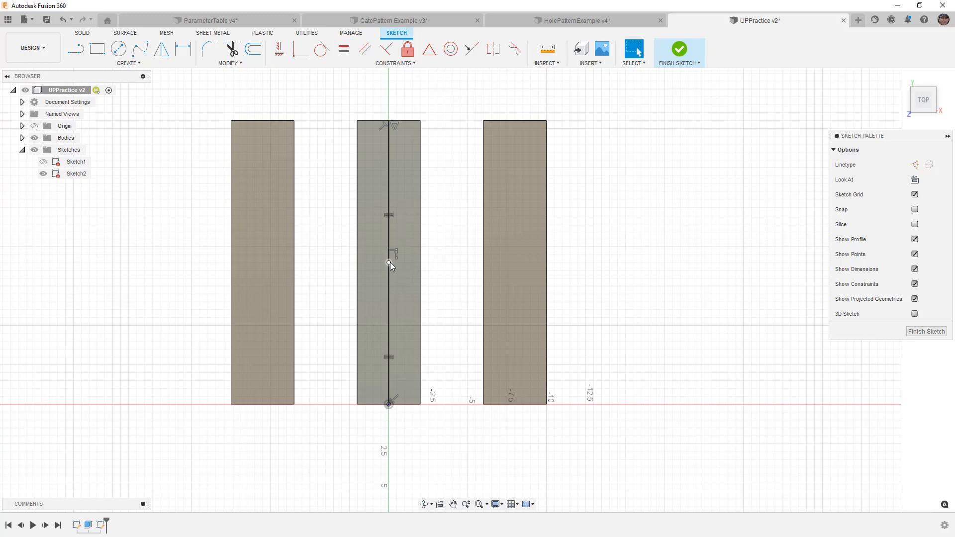
Step: Delete both vertical lines from the middle bar's sketch
{"action": "left_click", "coordinate": [389, 262]}
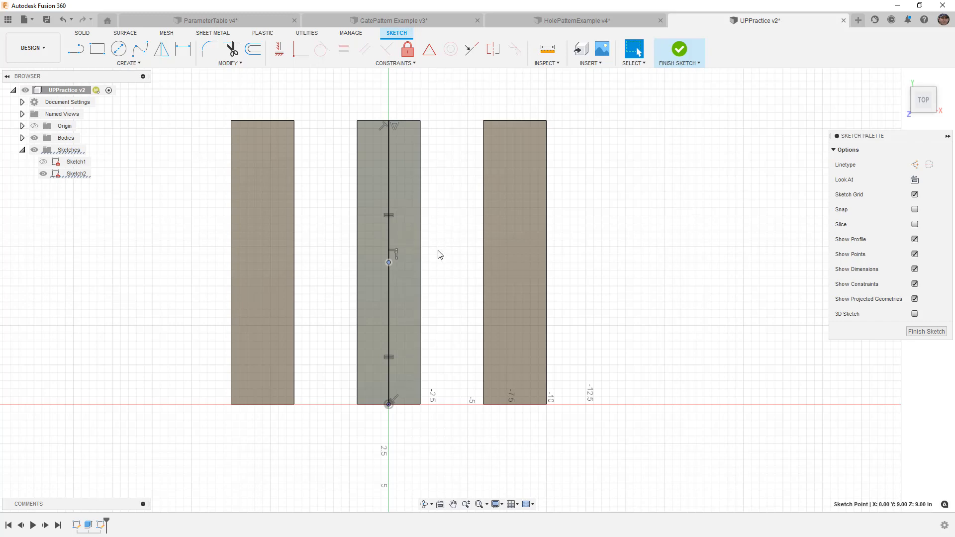
{"action": "left_click", "coordinate": [389, 229]}
{"action": "key", "text": "Delete"}
{"action": "left_click", "coordinate": [389, 276]}
{"action": "key", "text": "Delete"}
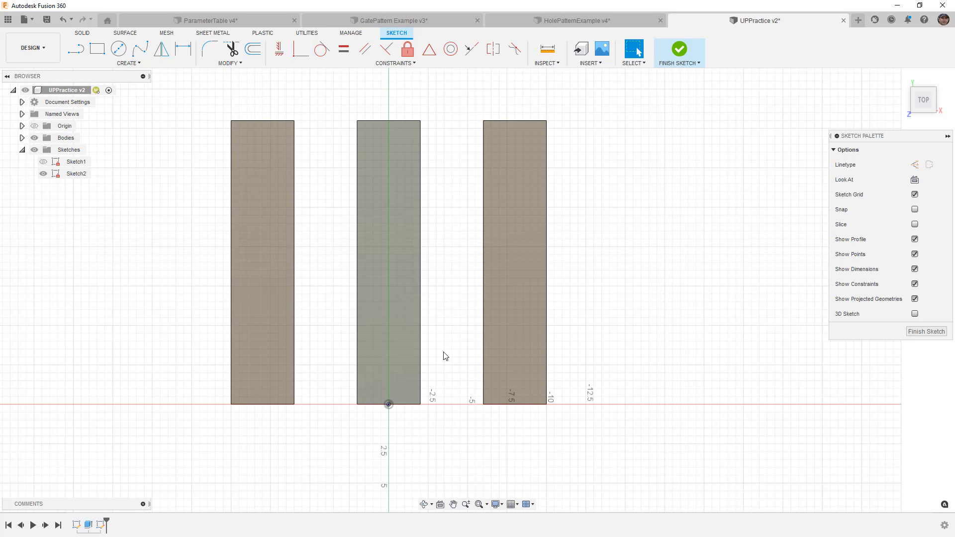
Step: Add a driven dimension to the middle bar's long edge and delete it again
{"action": "left_click", "coordinate": [183, 49]}
{"action": "left_click", "coordinate": [422, 214]}
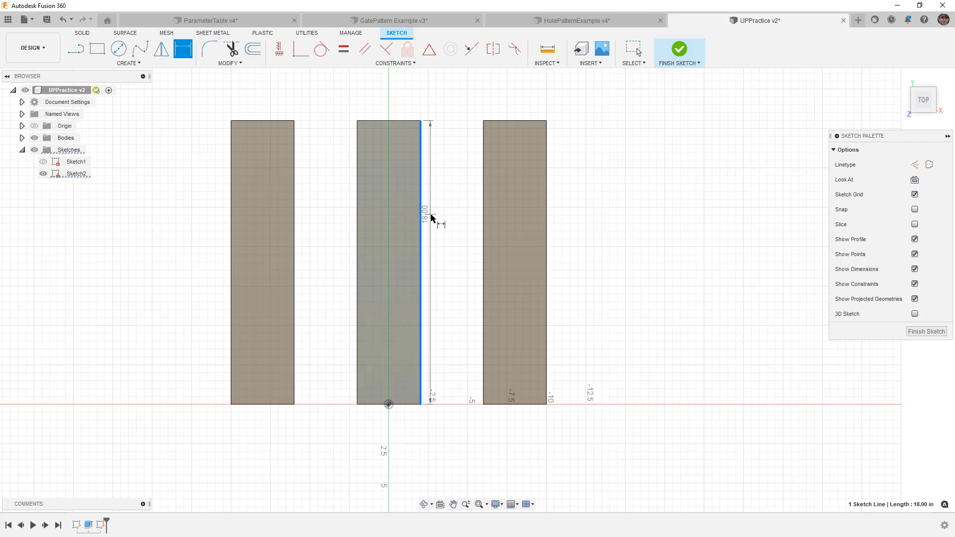
{"action": "left_click", "coordinate": [449, 250]}
{"action": "left_click", "coordinate": [547, 284]}
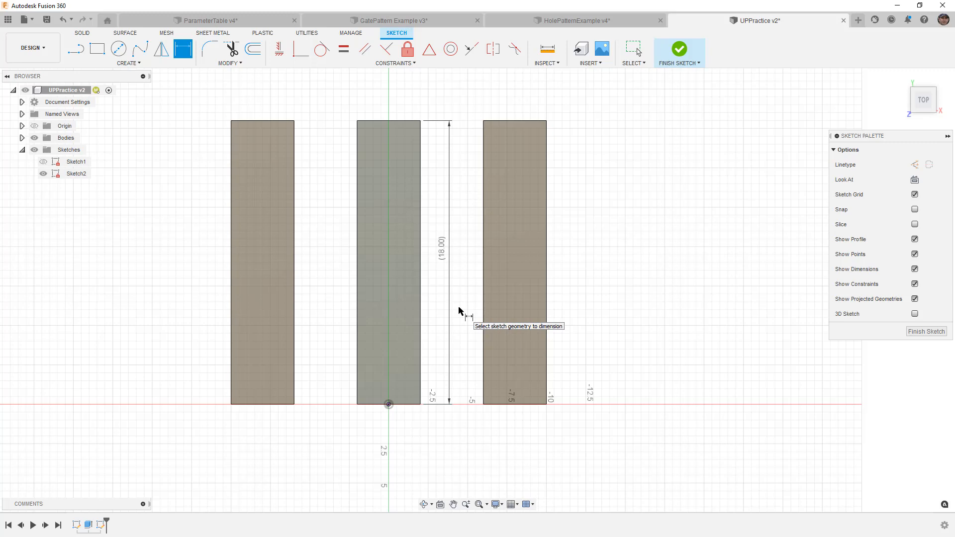
{"action": "key", "text": "Escape"}
{"action": "left_click", "coordinate": [442, 247]}
{"action": "key", "text": "Delete"}
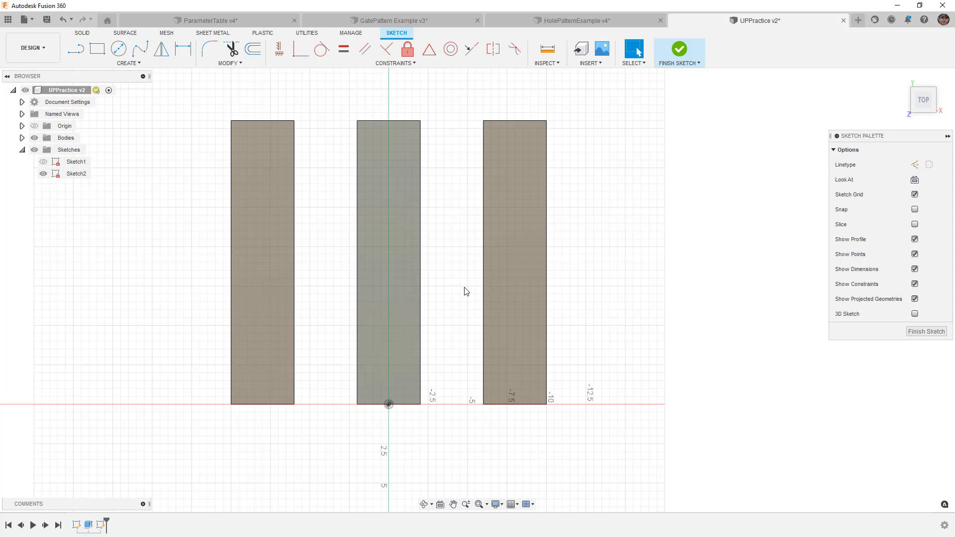
Step: Look up the parameter name of Extrude1's AlongDistance in the parameters table, moving the table clear of the bars
{"action": "left_click", "coordinate": [240, 63]}
{"action": "left_click", "coordinate": [238, 162]}
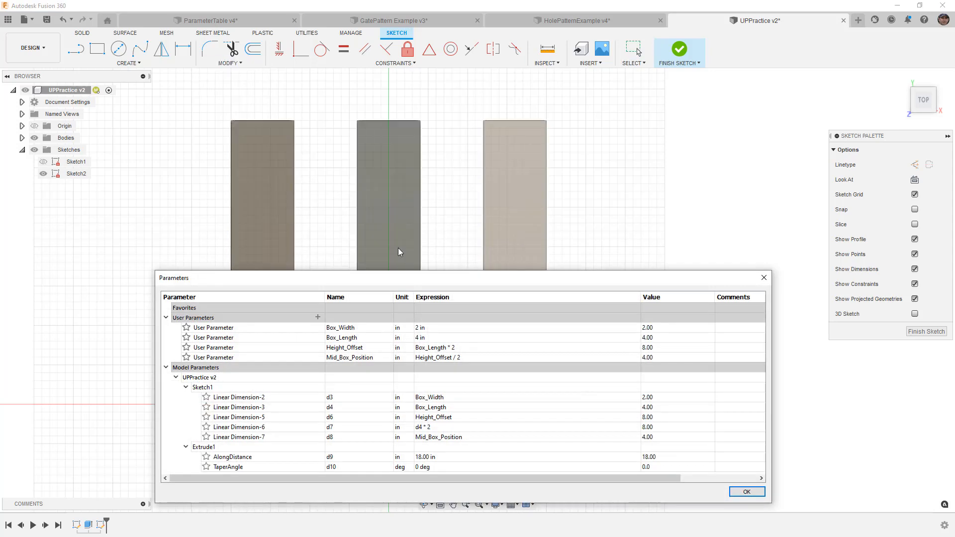
{"action": "left_click", "coordinate": [187, 388]}
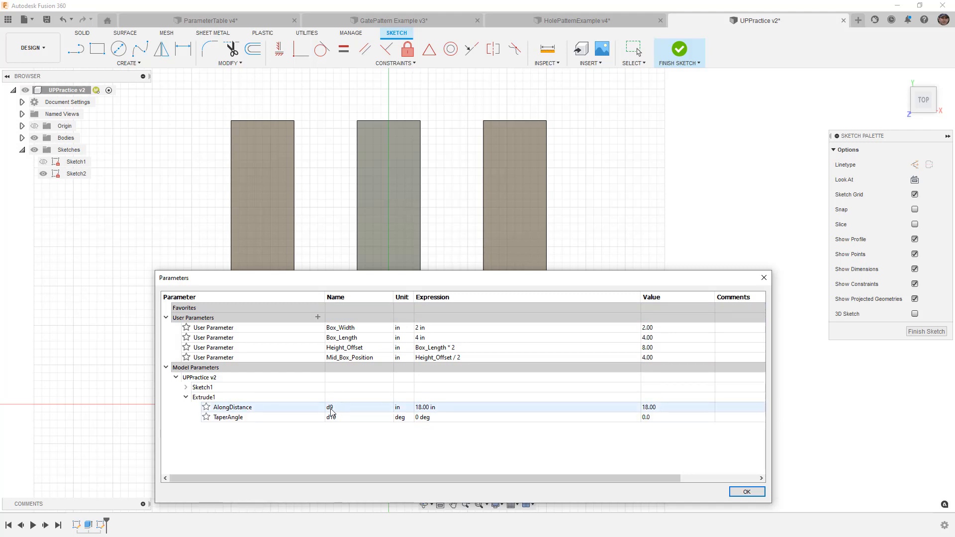
{"action": "left_click_drag", "start_coordinate": [773, 340], "coordinate": [446, 338]}
{"action": "mouse_move", "coordinate": [374, 282]}
{"action": "left_mouse_down"}
{"action": "mouse_move", "coordinate": [811, 144]}
{"action": "mouse_move", "coordinate": [783, 122]}
{"action": "left_mouse_up"}
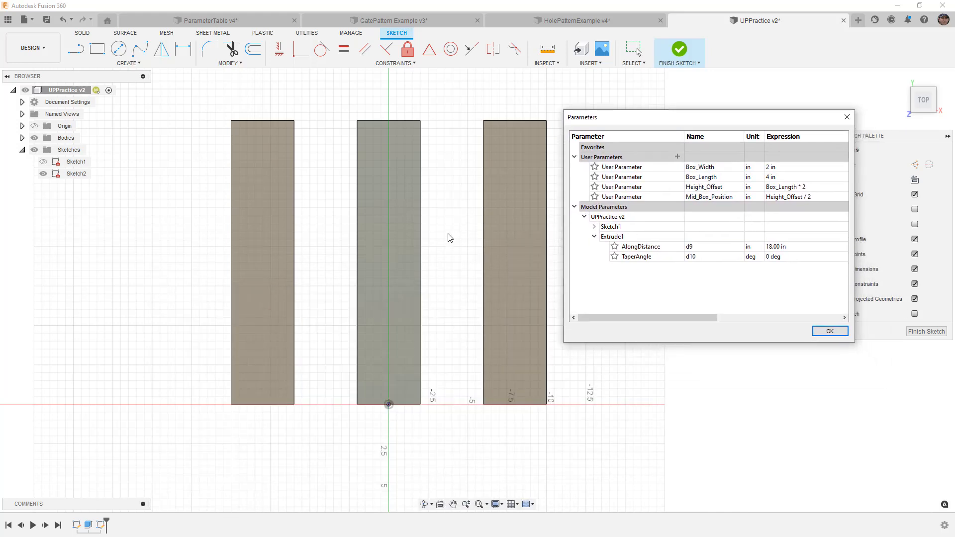
Step: Sketch a center-diameter circle about 2.78 in across near the middle of the middle bar
{"action": "left_click", "coordinate": [119, 49]}
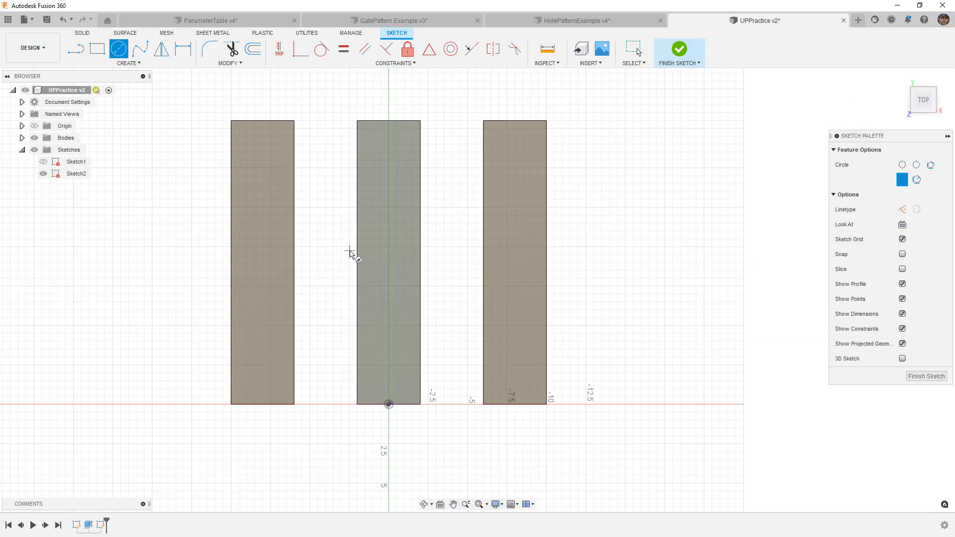
{"action": "left_click", "coordinate": [388, 255]}
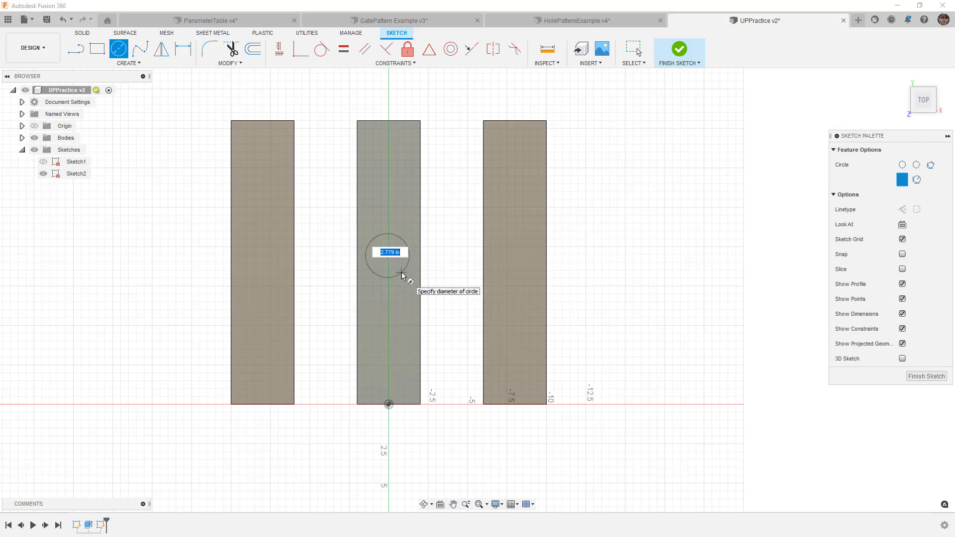
{"action": "left_click", "coordinate": [402, 272]}
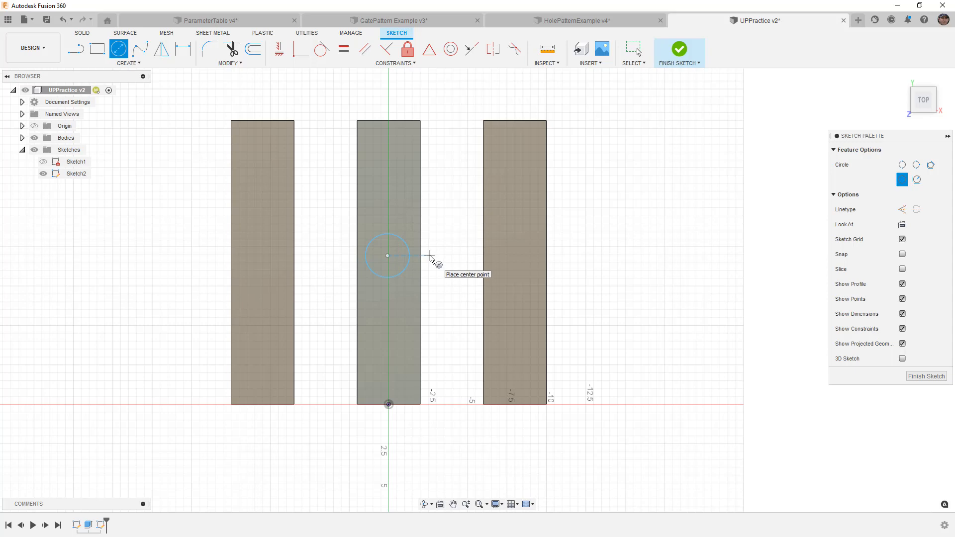
Step: Dimension the circle's center vertically from the origin as half of extrusion parameter d9, giving 9.00 in
{"action": "key", "text": "d"}
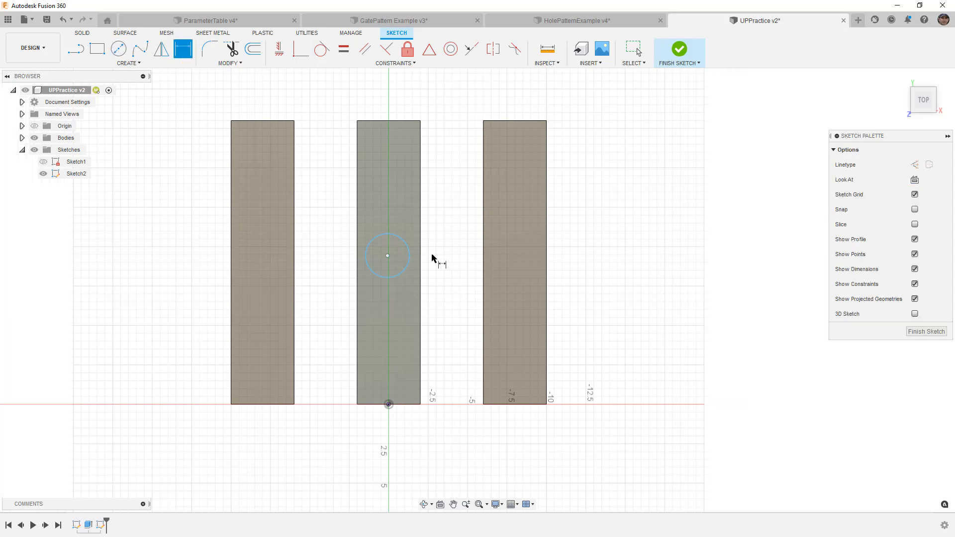
{"action": "left_click", "coordinate": [388, 256]}
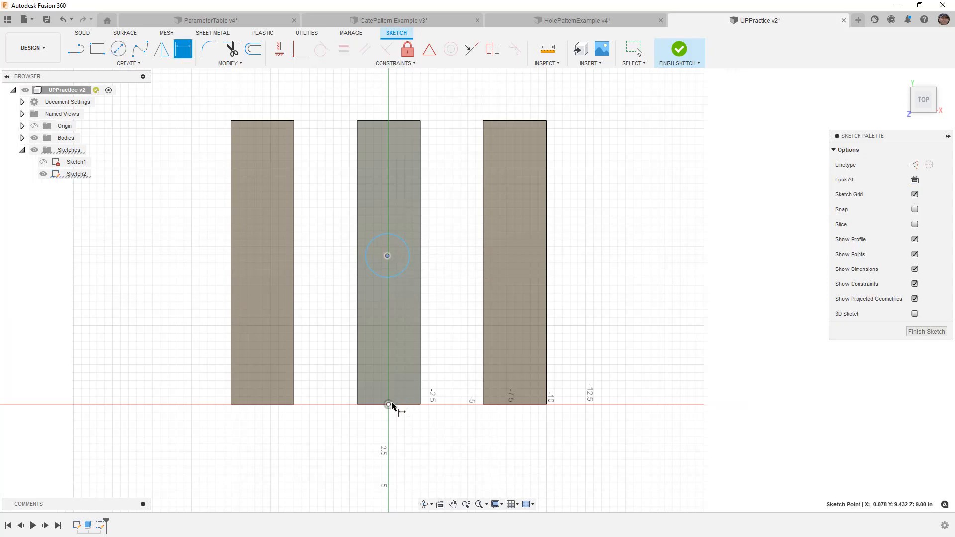
{"action": "left_click", "coordinate": [389, 404]}
{"action": "left_click", "coordinate": [331, 367]}
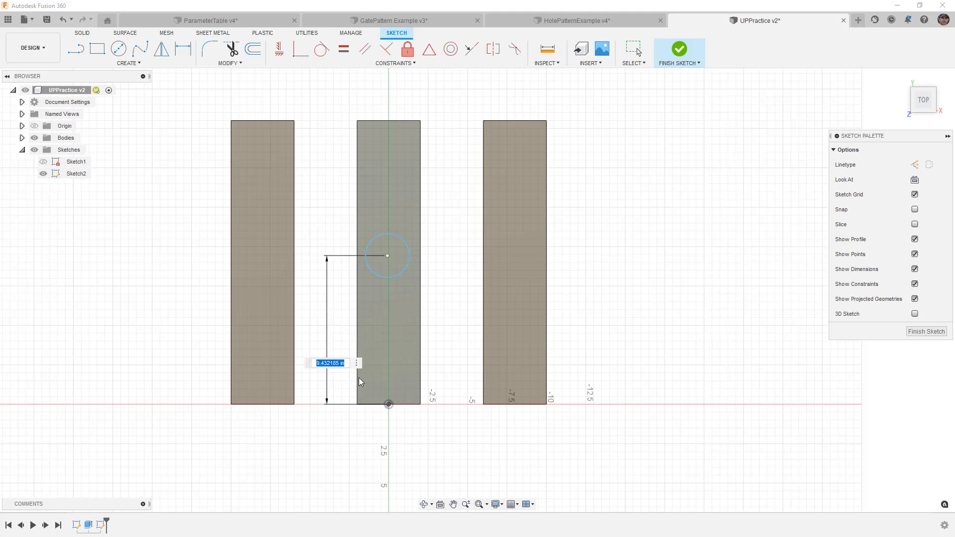
{"action": "type", "text": "d9"}
{"action": "key", "text": "Return"}
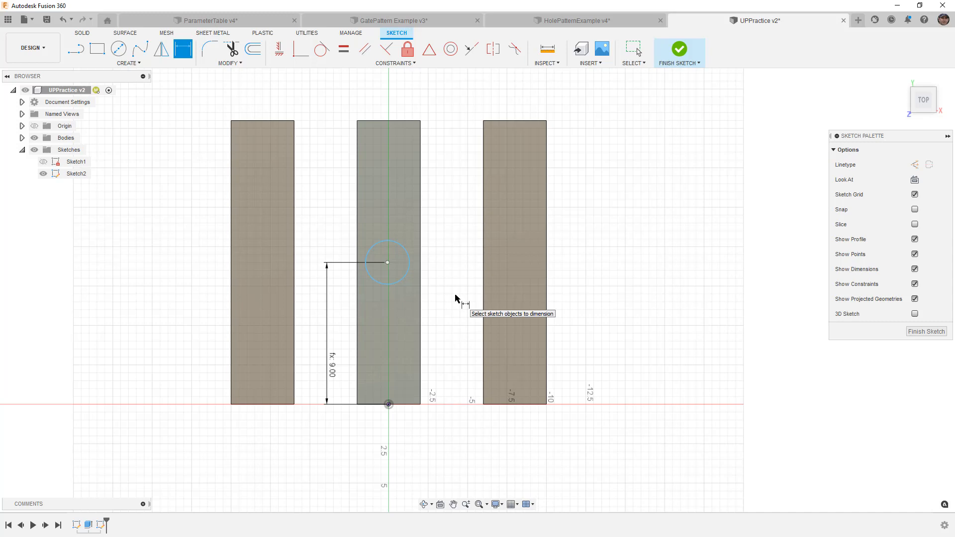
Step: Align the circle's center with the origin using a Horizontal/Vertical constraint
{"action": "left_click", "coordinate": [279, 49]}
{"action": "left_click", "coordinate": [388, 263]}
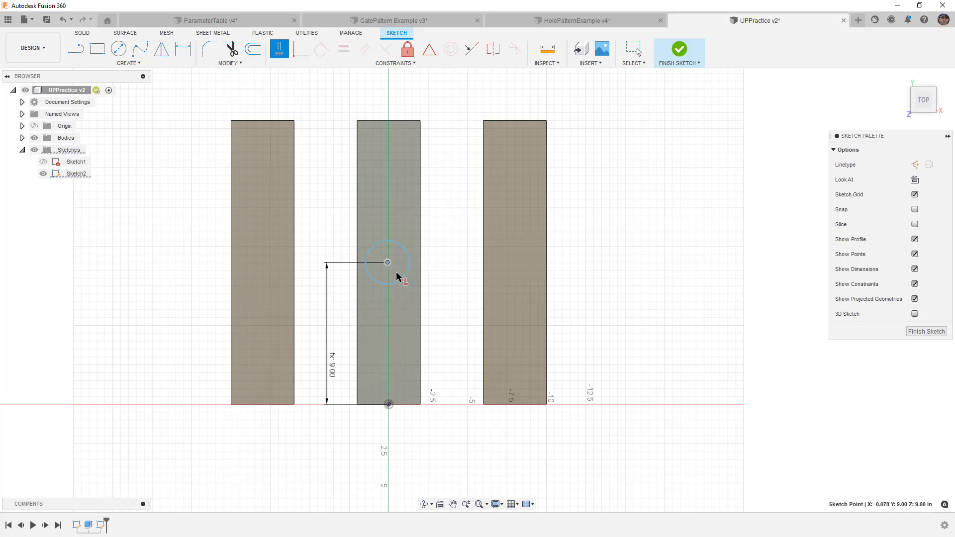
{"action": "left_click", "coordinate": [389, 405]}
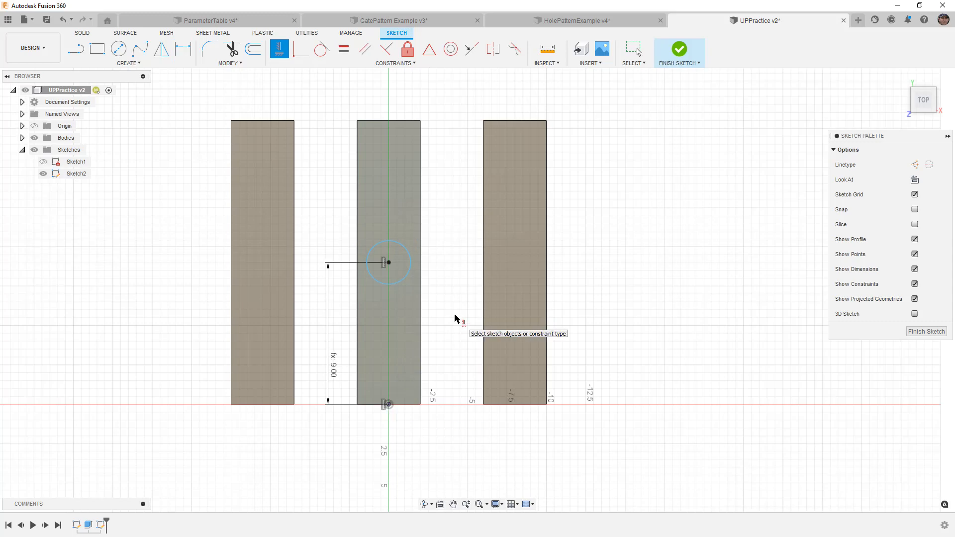
{"action": "key", "text": "Escape"}
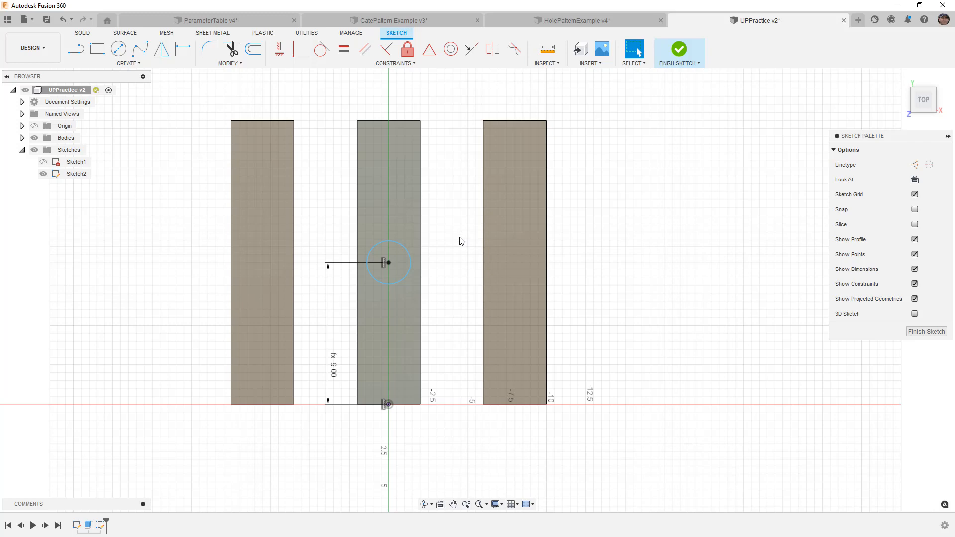
Step: Dimension the circle's diameter as 2 in and name that dimension's parameter Hole_Dia
{"action": "left_click", "coordinate": [183, 49]}
{"action": "left_click", "coordinate": [404, 248]}
{"action": "left_click", "coordinate": [451, 227]}
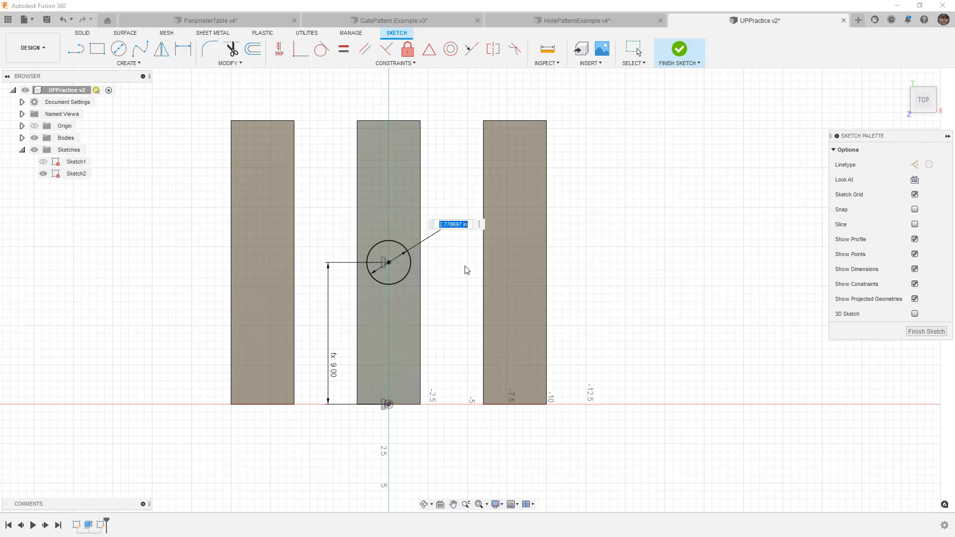
{"action": "type", "text": "2"}
{"action": "key", "text": "Return"}
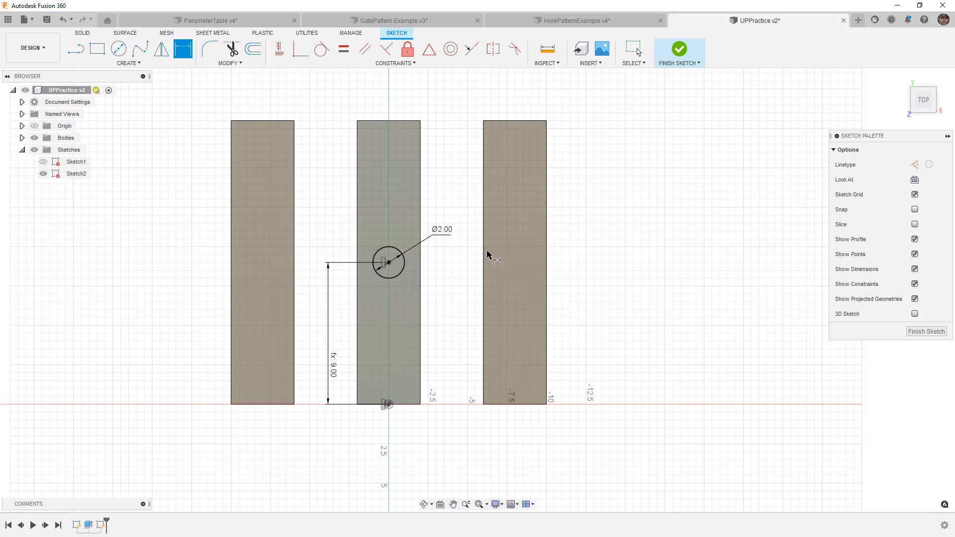
{"action": "double_click", "coordinate": [443, 230]}
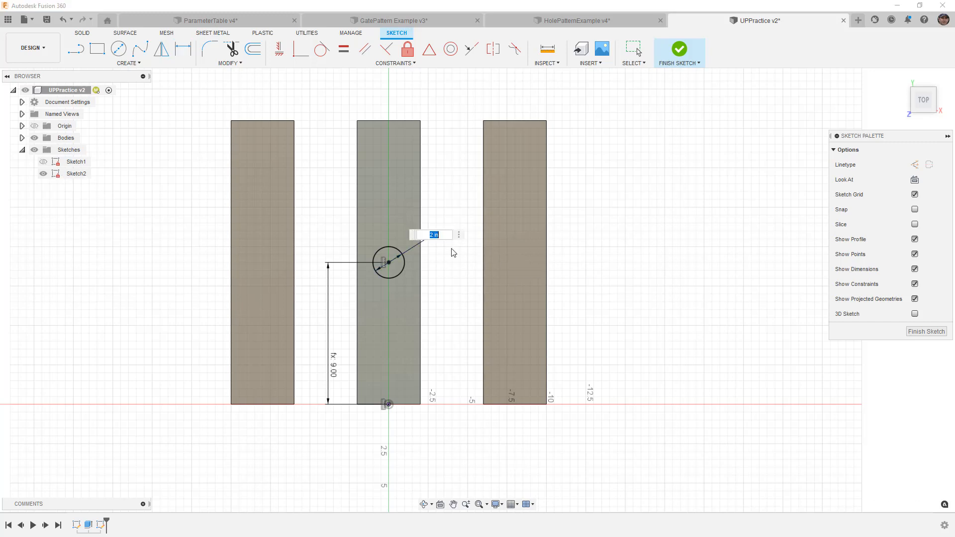
{"action": "type", "text": "Hole_Dia=2"}
{"action": "key", "text": "Return"}
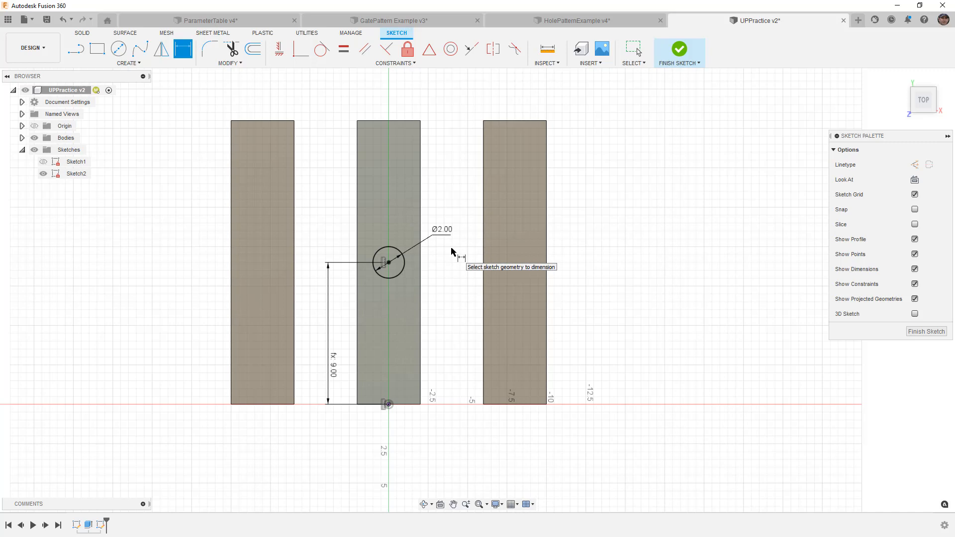
Step: Look up the new Hole_Dia parameter among the favorites and Sketch2's model parameters in the parameters table
{"action": "left_click", "coordinate": [240, 63]}
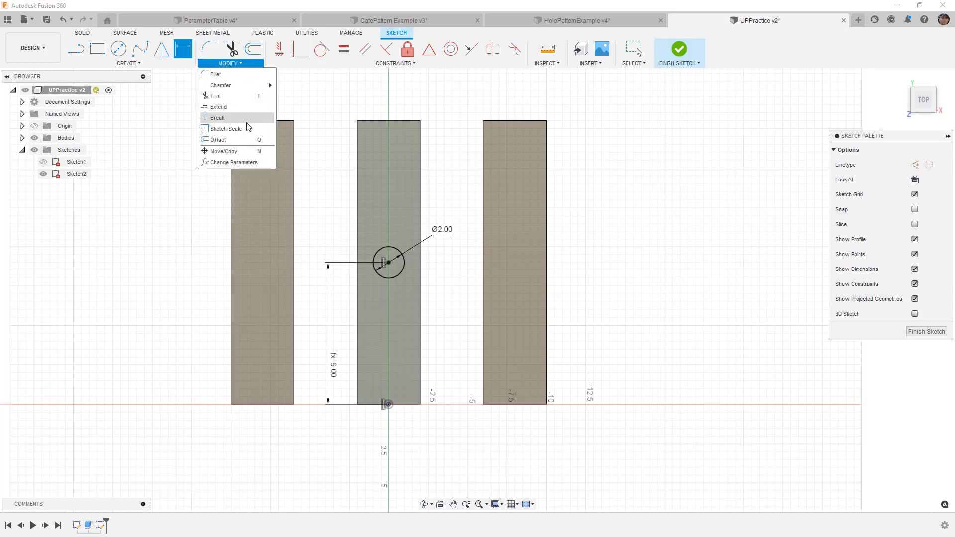
{"action": "left_click", "coordinate": [249, 163]}
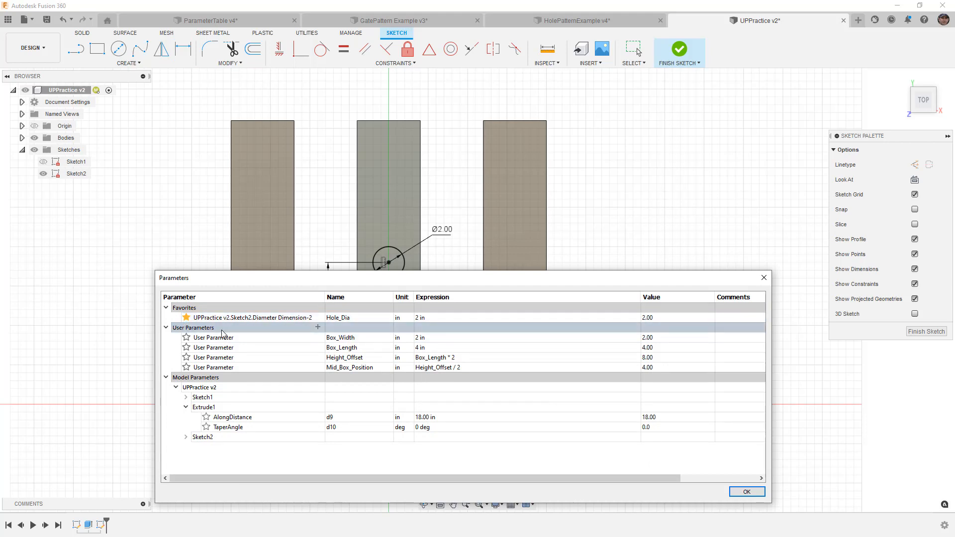
{"action": "left_click", "coordinate": [186, 437]}
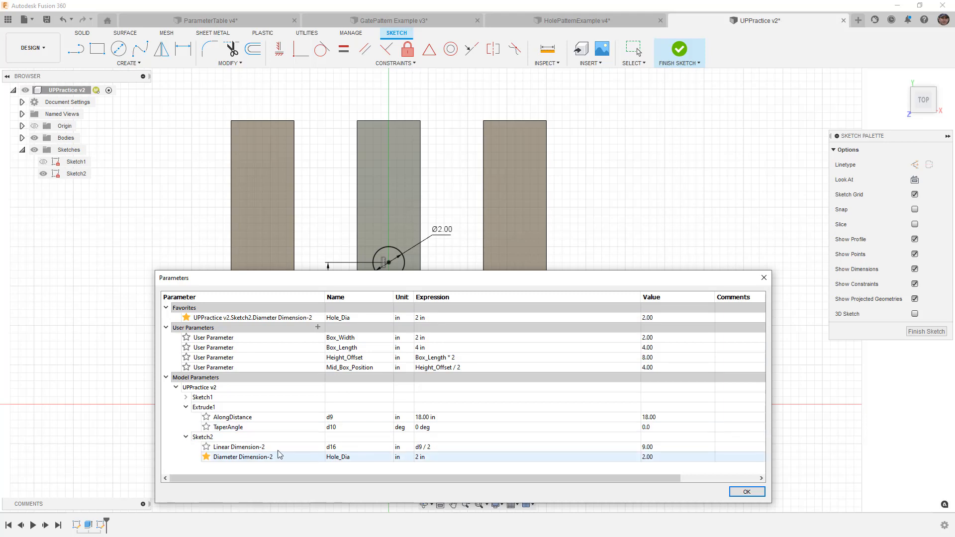
{"action": "left_click", "coordinate": [186, 437]}
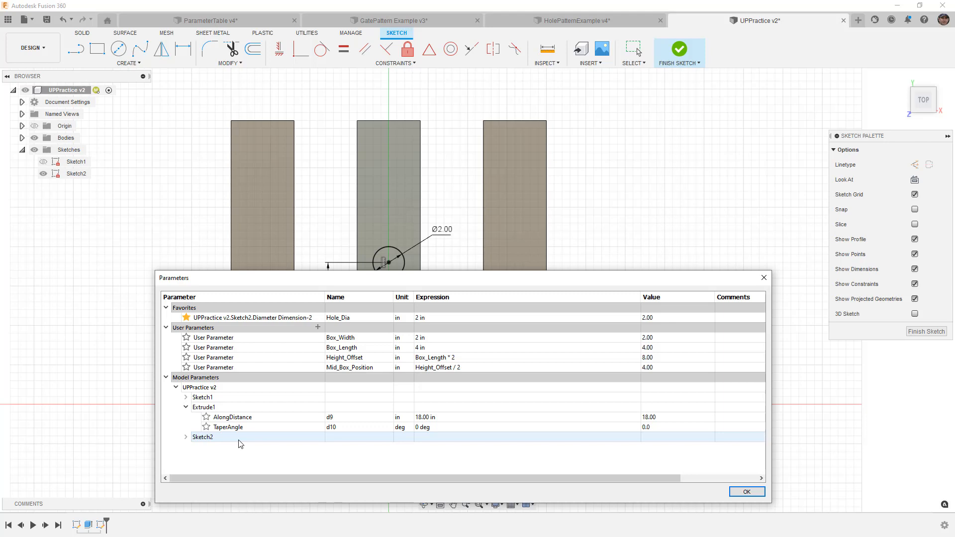
Step: Narrow the parameters table, widen its Expression column and place the table clear of the bars
{"action": "left_click_drag", "start_coordinate": [641, 297], "coordinate": [499, 297]}
{"action": "left_click_drag", "start_coordinate": [772, 321], "coordinate": [576, 318]}
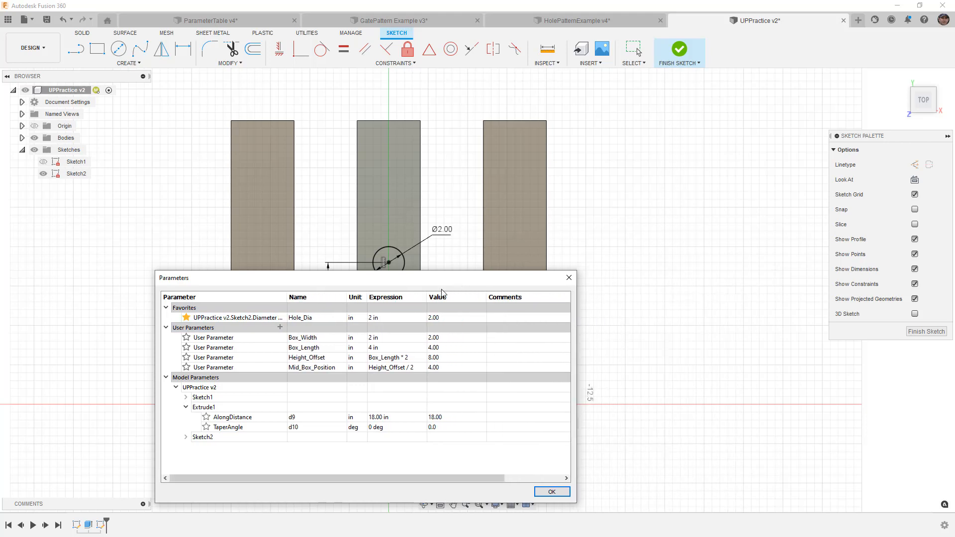
{"action": "left_click_drag", "start_coordinate": [427, 294], "coordinate": [447, 297]}
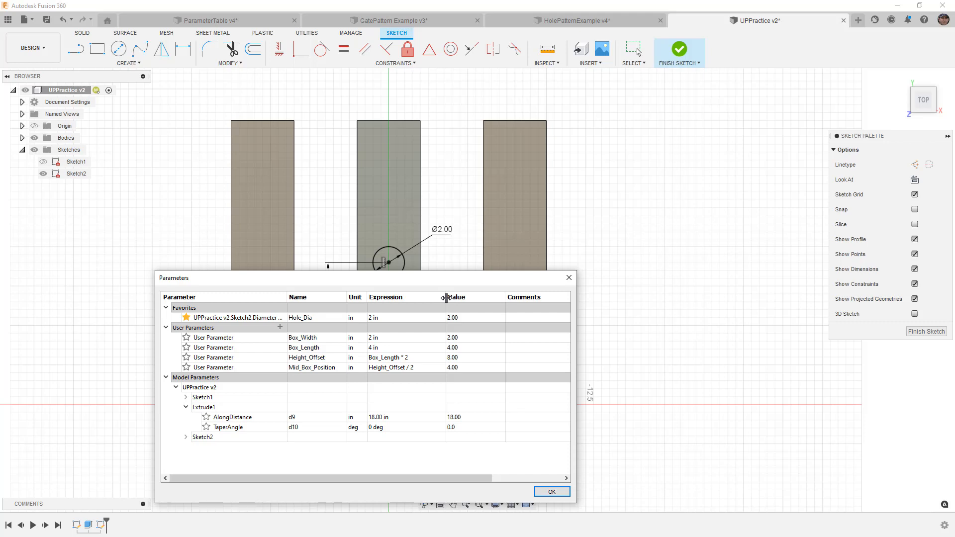
{"action": "mouse_move", "coordinate": [447, 278]}
{"action": "left_mouse_down"}
{"action": "mouse_move", "coordinate": [480, 273]}
{"action": "mouse_move", "coordinate": [721, 164]}
{"action": "left_mouse_up"}
{"action": "mouse_move", "coordinate": [336, 262]}
{"action": "middle_mouse_down"}
{"action": "mouse_move", "coordinate": [247, 277]}
{"action": "mouse_move", "coordinate": [203, 303]}
{"action": "mouse_move", "coordinate": [184, 320]}
{"action": "mouse_move", "coordinate": [190, 327]}
{"action": "middle_mouse_up"}
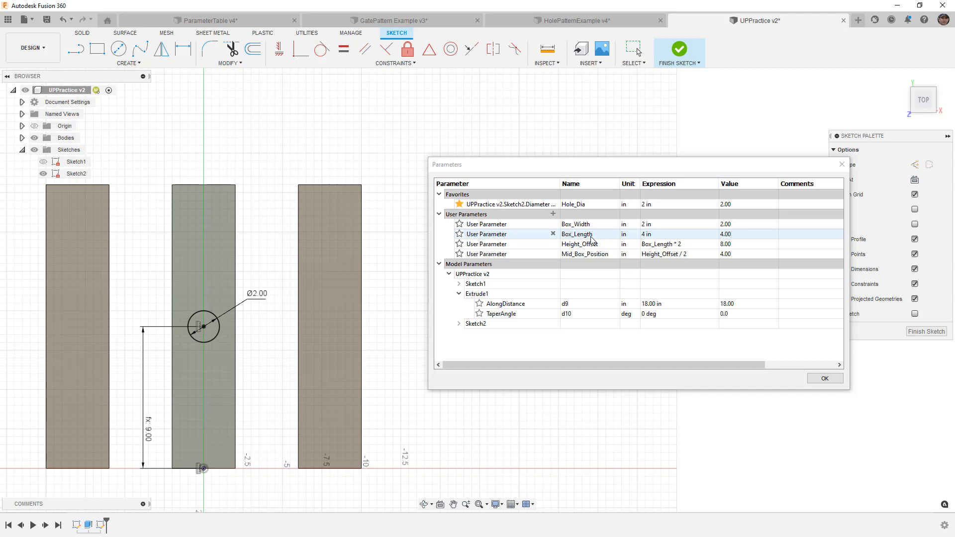
Step: Set the expression of the Hole_Dia parameter to Box_Length / 2
{"action": "left_click", "coordinate": [654, 204]}
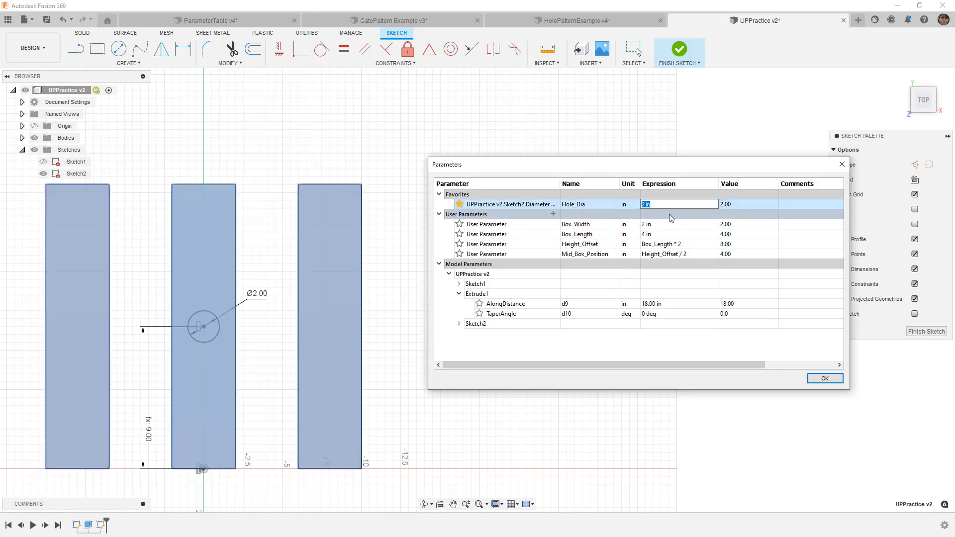
{"action": "type", "text": "B"}
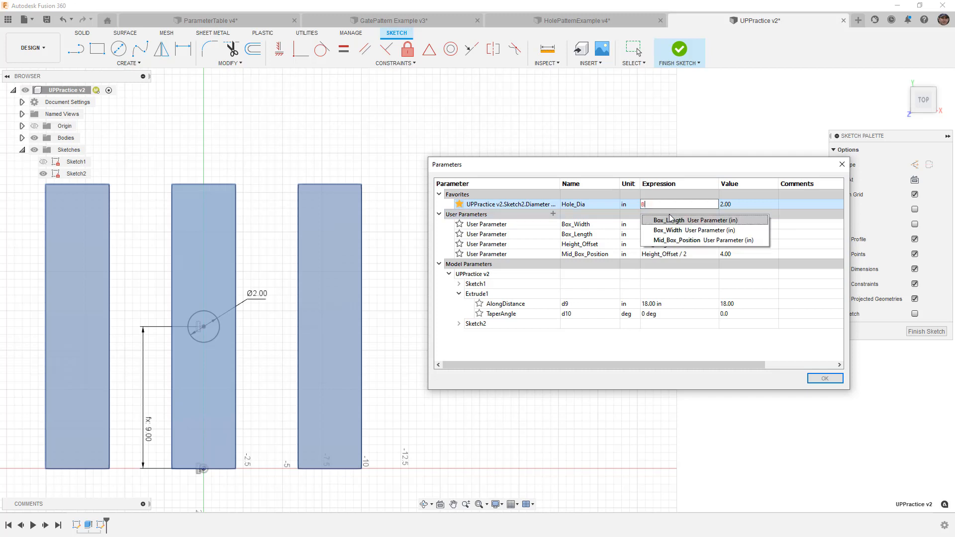
{"action": "type", "text": "ox_Length / 2"}
{"action": "key", "text": "Return"}
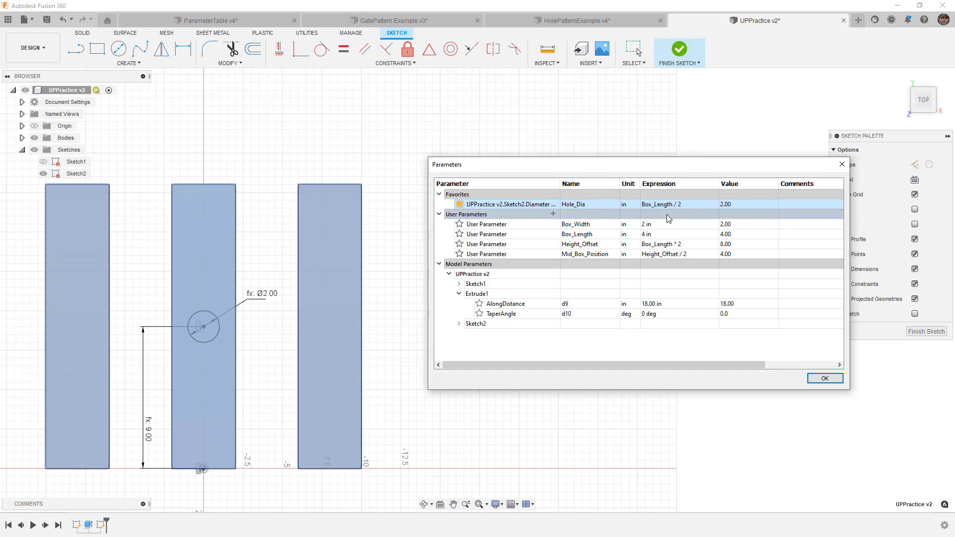
Step: Test the circle's link to Box_Length by setting that parameter to 5 in, 6 in and back to 4 in
{"action": "left_click", "coordinate": [660, 234]}
{"action": "type", "text": "5"}
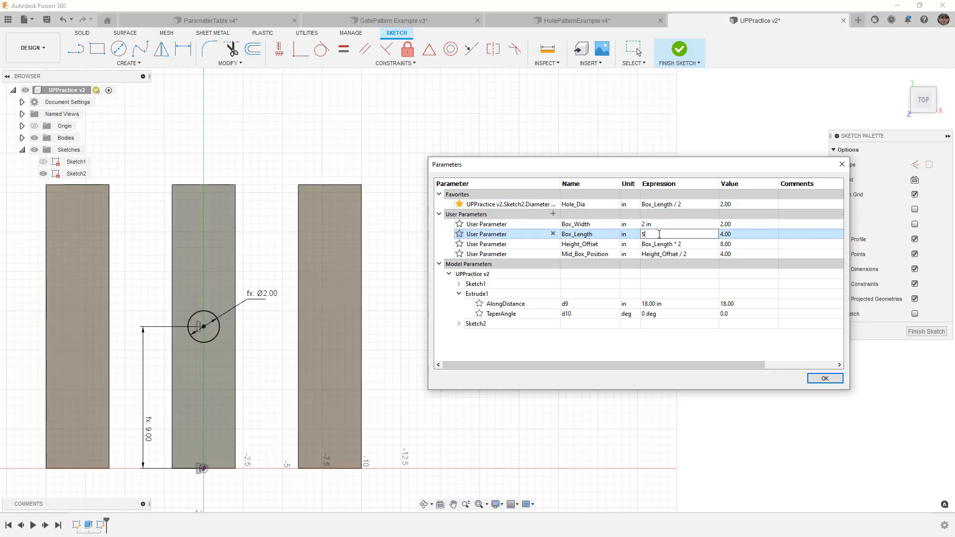
{"action": "key", "text": "Return"}
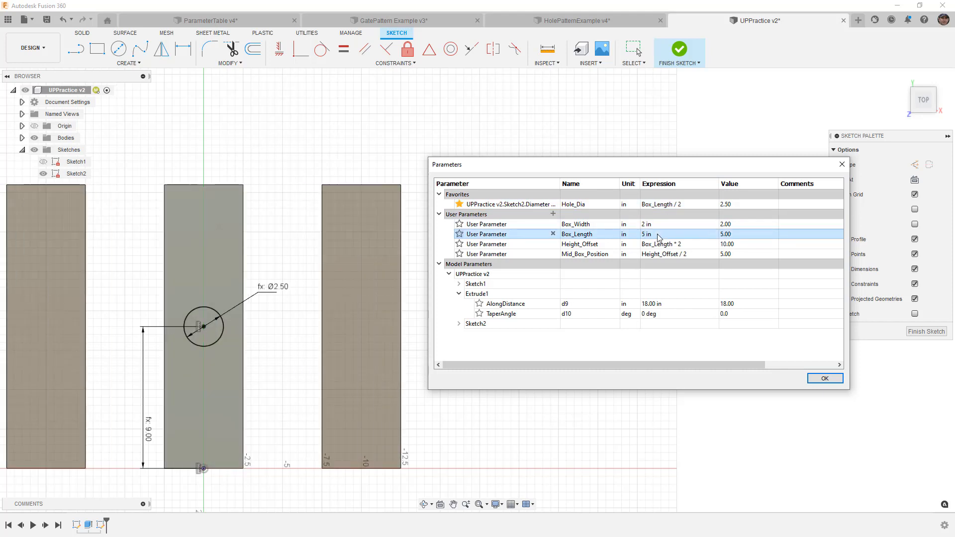
{"action": "left_click", "coordinate": [659, 235]}
{"action": "type", "text": "6"}
{"action": "key", "text": "Return"}
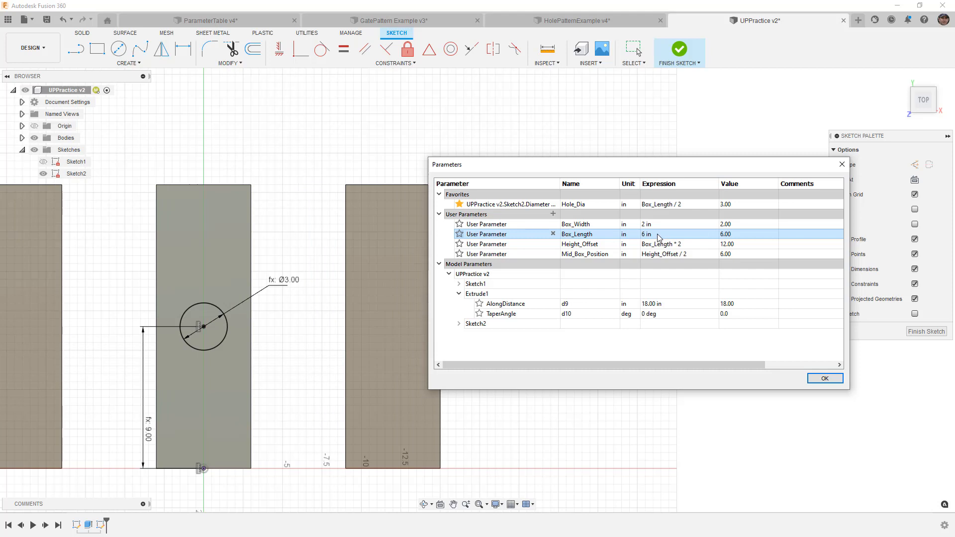
{"action": "left_click", "coordinate": [659, 235]}
{"action": "type", "text": "4"}
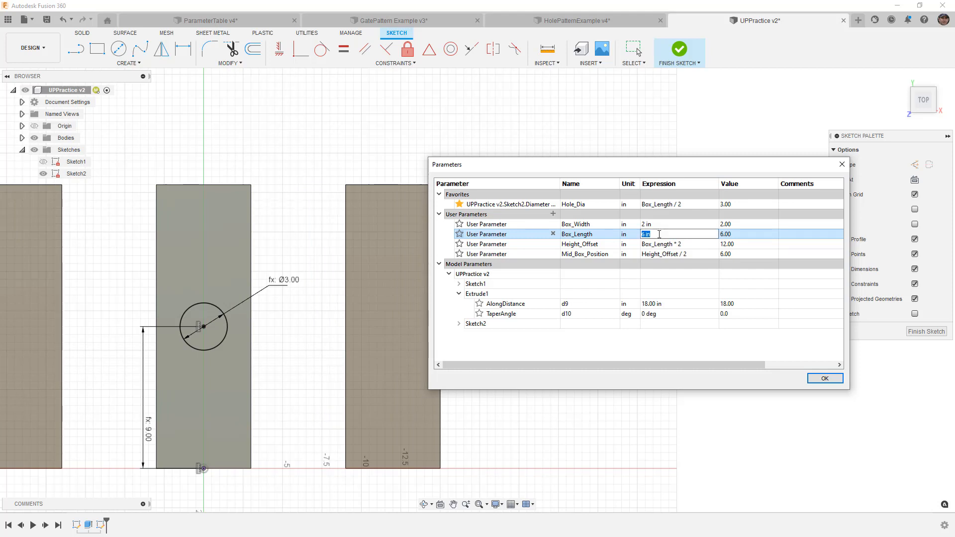
{"action": "key", "text": "Return"}
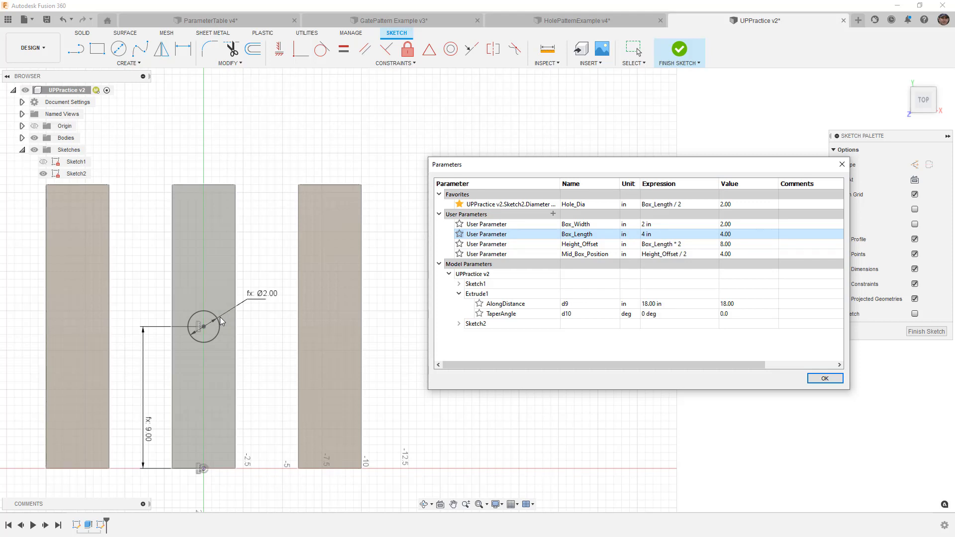
Step: Close the parameters table and finish the circle sketch
{"action": "left_click", "coordinate": [819, 379]}
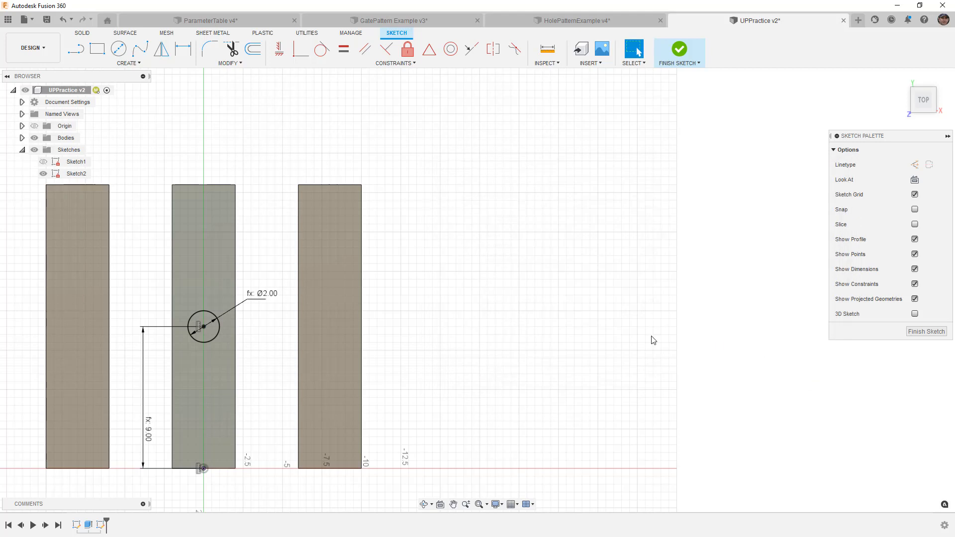
{"action": "middle_click_drag", "start_coordinate": [447, 342], "coordinate": [445, 302], "text": "shift"}
{"action": "left_click", "coordinate": [677, 52]}
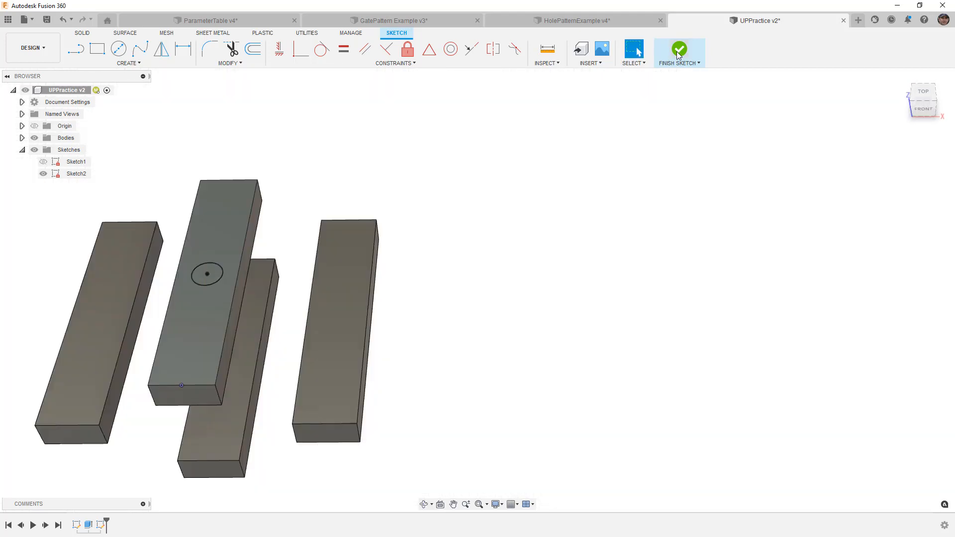
Step: Extrude the circle profile downward as a cut with extent type All, through the middle bars
{"action": "left_click", "coordinate": [296, 258]}
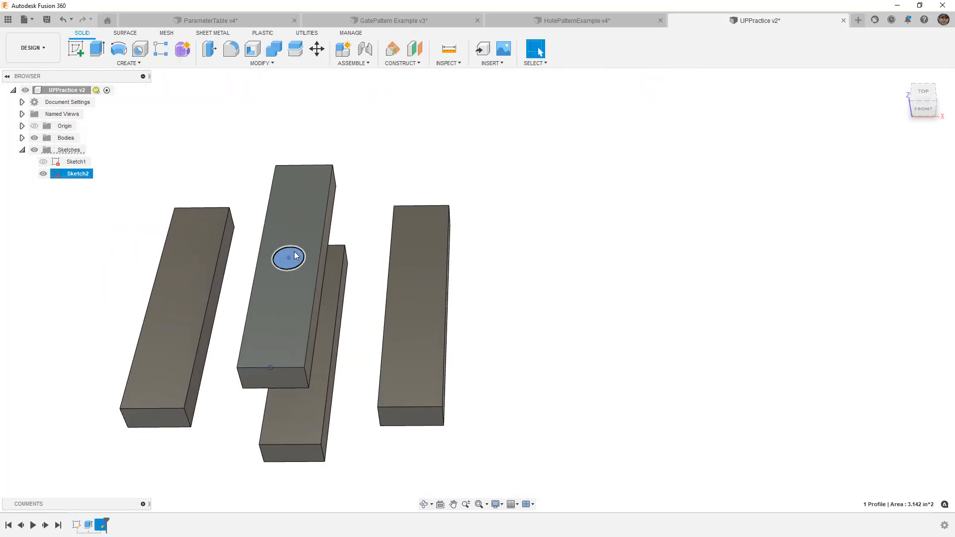
{"action": "left_click", "coordinate": [97, 48]}
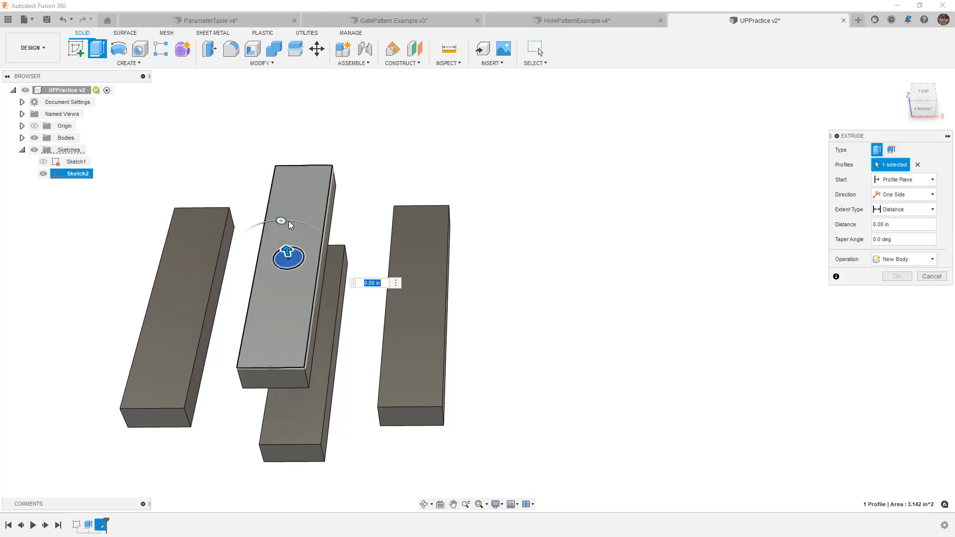
{"action": "left_click_drag", "start_coordinate": [287, 251], "coordinate": [313, 369]}
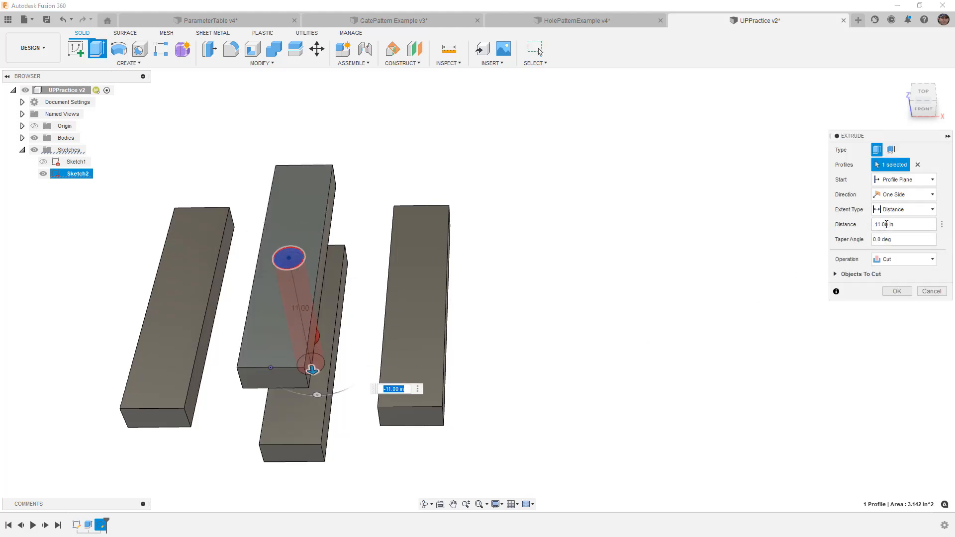
{"action": "left_click", "coordinate": [896, 209]}
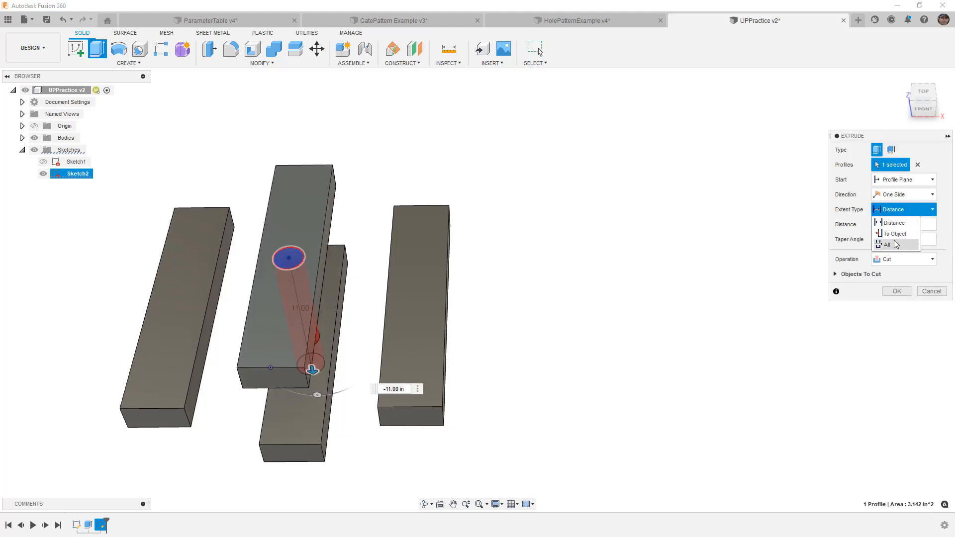
{"action": "left_click", "coordinate": [889, 245]}
{"action": "left_click", "coordinate": [897, 292]}
Step: Reopen the parameters table beside the bars and set the user parameter Box_Length to 6 in
{"action": "mouse_move", "coordinate": [545, 343]}
{"action": "middle_mouse_down", "text": "shift"}
{"action": "mouse_move", "coordinate": [527, 320]}
{"action": "mouse_move", "coordinate": [542, 328]}
{"action": "middle_mouse_up", "text": "shift"}
{"action": "middle_click_drag", "start_coordinate": [457, 229], "coordinate": [491, 206]}
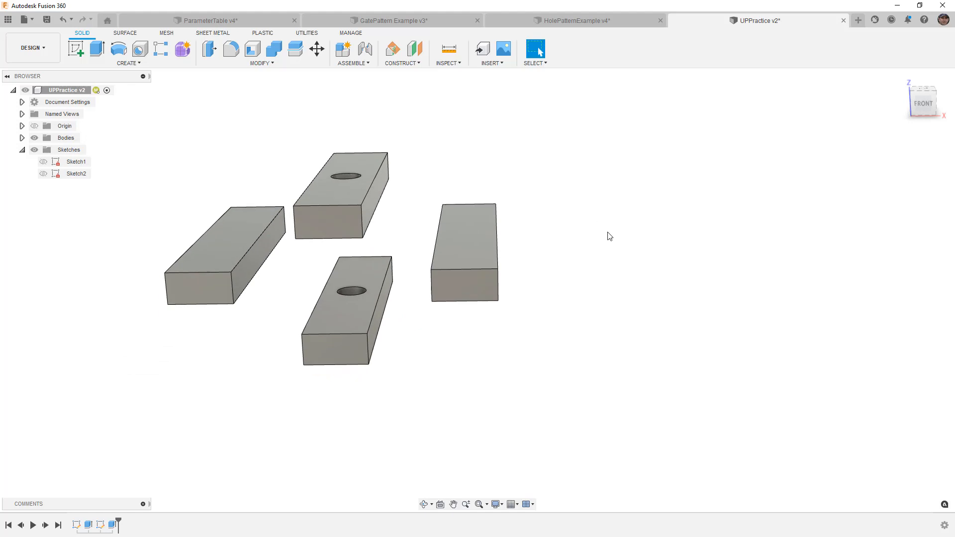
{"action": "left_click", "coordinate": [262, 63]}
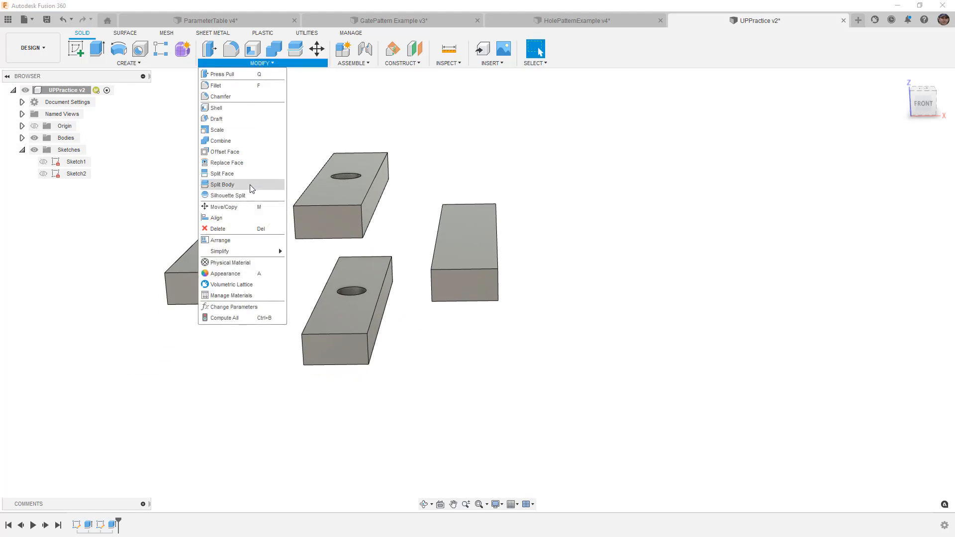
{"action": "left_click", "coordinate": [261, 307]}
{"action": "left_click_drag", "start_coordinate": [608, 166], "coordinate": [680, 130]}
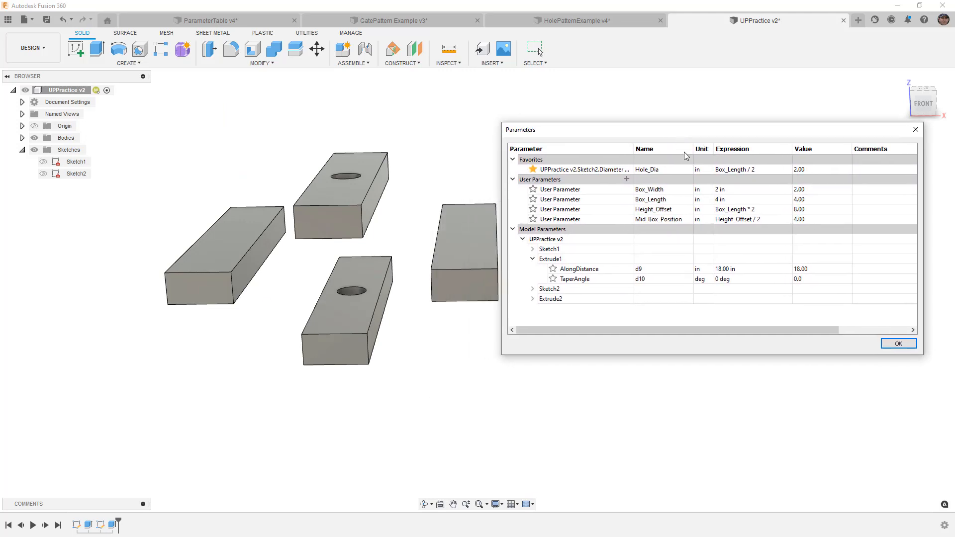
{"action": "left_click", "coordinate": [688, 203]}
{"action": "left_click", "coordinate": [728, 200]}
{"action": "type", "text": "6"}
{"action": "key", "text": "Return"}
Step: Inspect the resized bars and holes from several angles and check Extrude2's entries in the parameters table before closing it
{"action": "middle_click_drag", "start_coordinate": [472, 299], "coordinate": [438, 298], "text": "shift"}
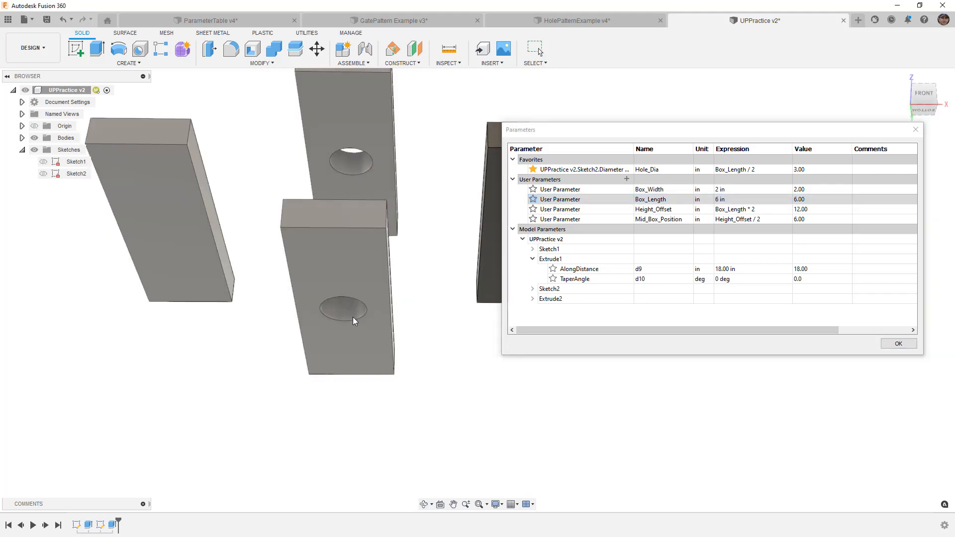
{"action": "middle_click_drag", "start_coordinate": [346, 321], "coordinate": [410, 337], "text": "shift"}
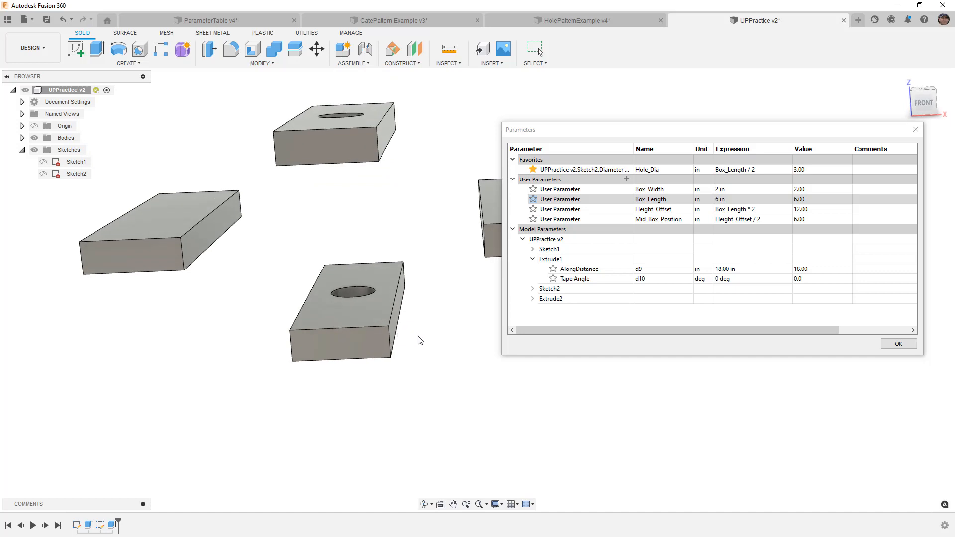
{"action": "left_click", "coordinate": [533, 300]}
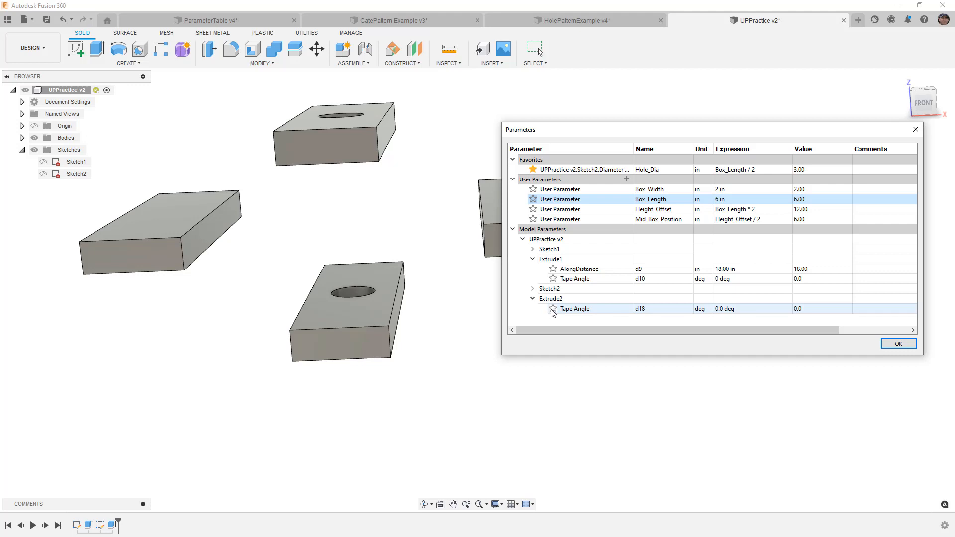
{"action": "left_click", "coordinate": [523, 240]}
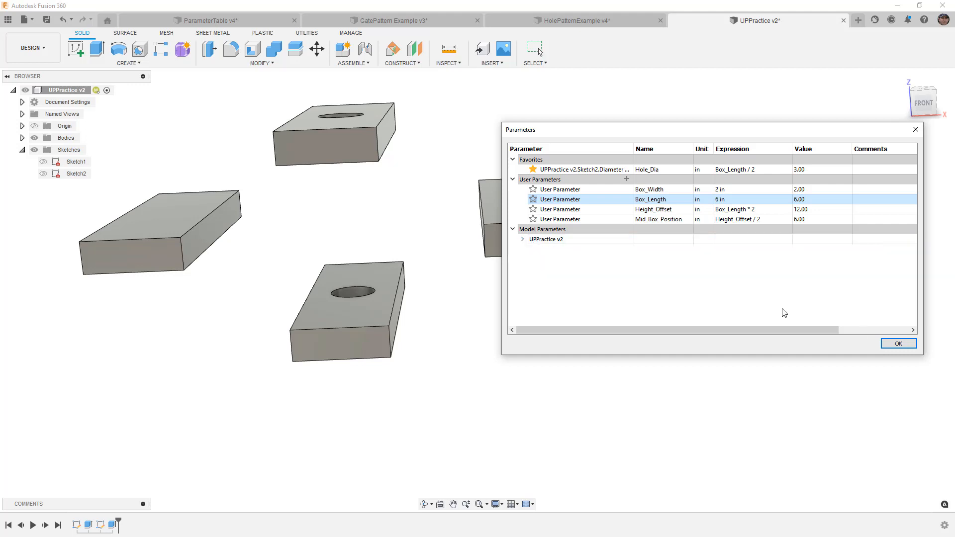
{"action": "left_click", "coordinate": [899, 344]}
{"action": "middle_click_drag", "start_coordinate": [531, 324], "coordinate": [547, 368], "text": "shift"}
{"action": "middle_click_drag", "start_coordinate": [549, 362], "coordinate": [531, 369], "text": "shift"}
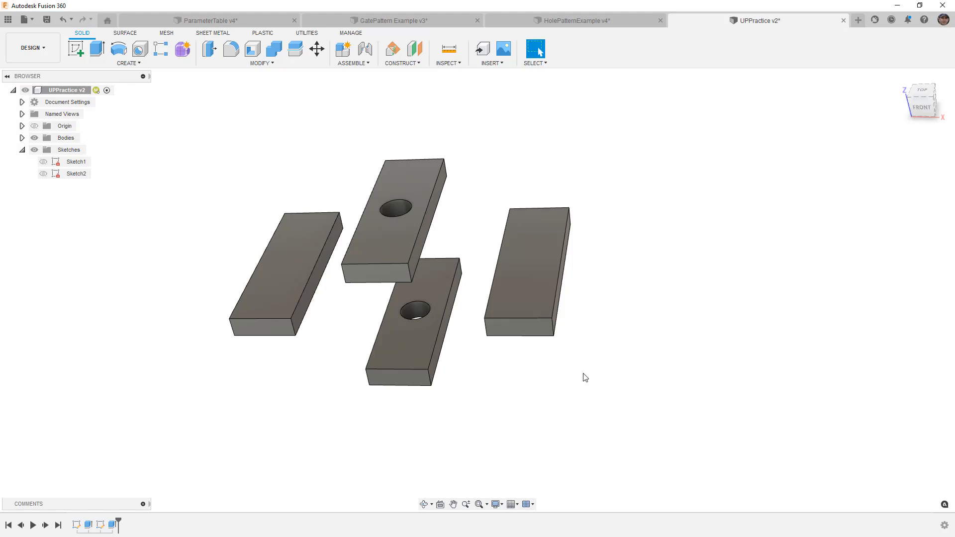
Step: Create a user parameter named Box_Extrude in inches with the expression 18 in, matching Extrude1's AlongDistance, and close the parameters table
{"action": "left_click", "coordinate": [282, 65]}
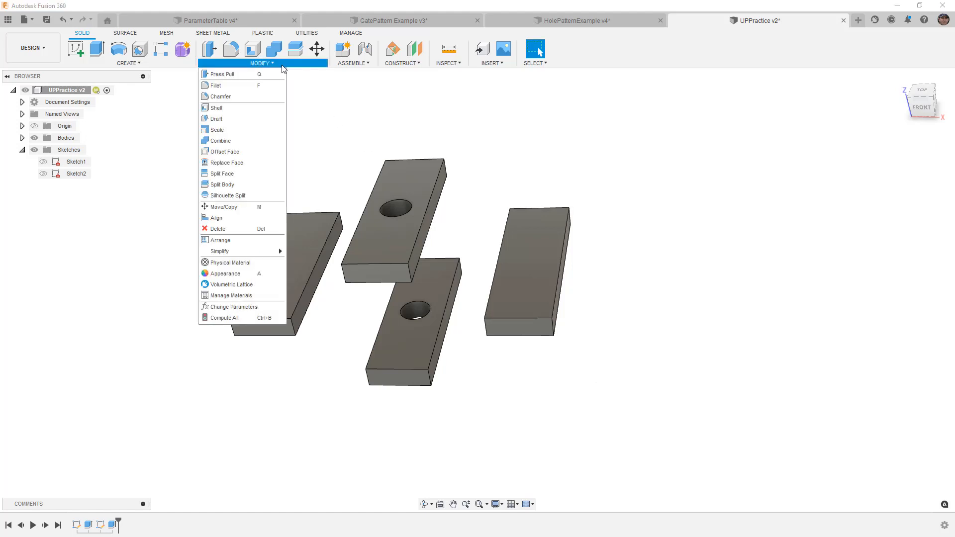
{"action": "left_click", "coordinate": [258, 308]}
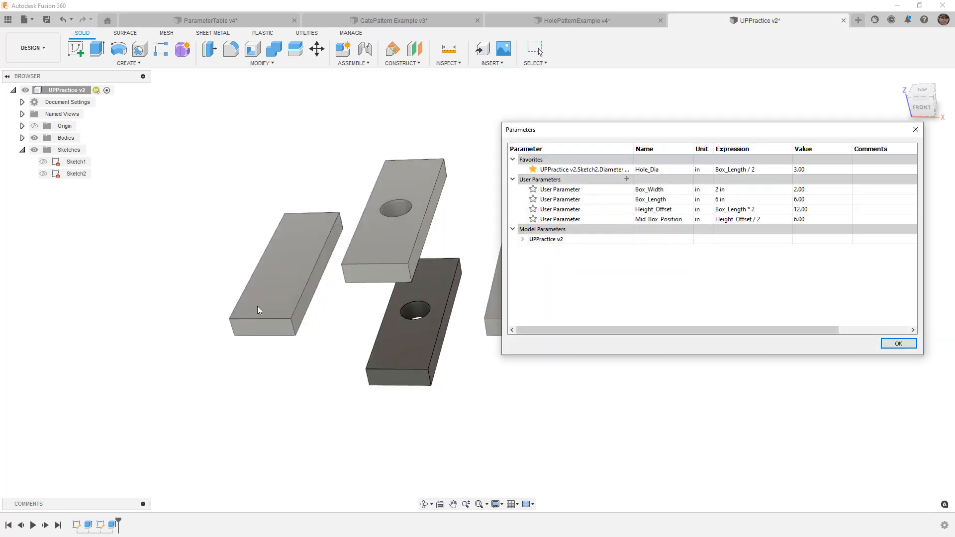
{"action": "middle_click_drag", "start_coordinate": [380, 298], "coordinate": [320, 286]}
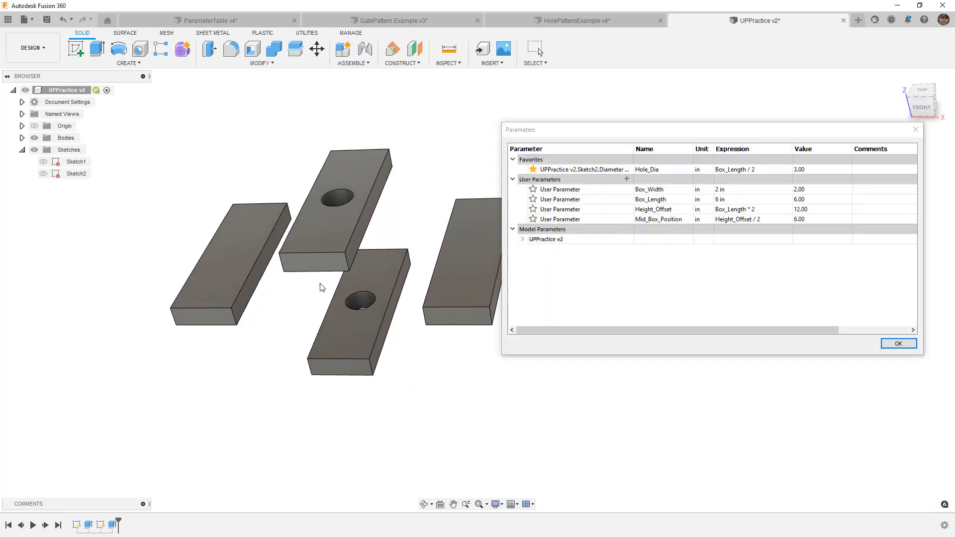
{"action": "left_click", "coordinate": [524, 240]}
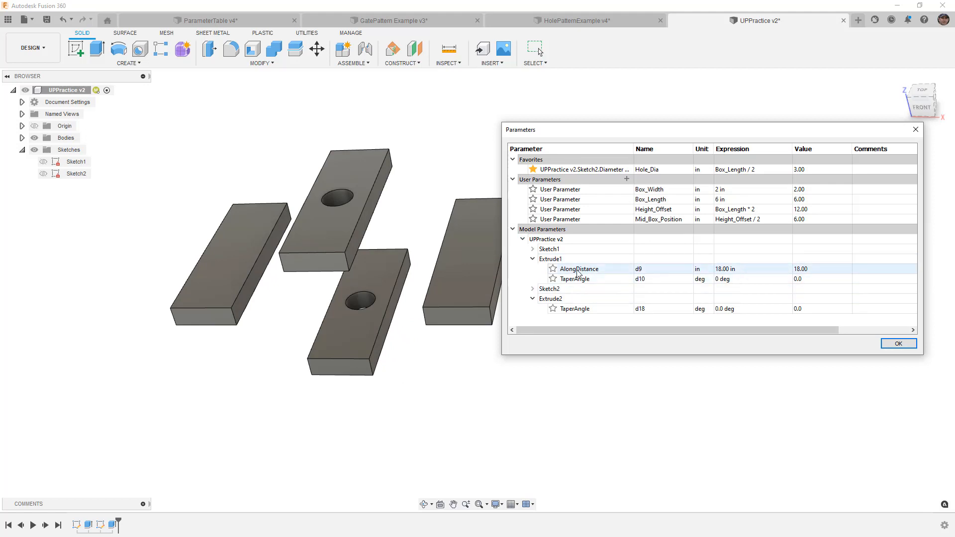
{"action": "left_click", "coordinate": [554, 273]}
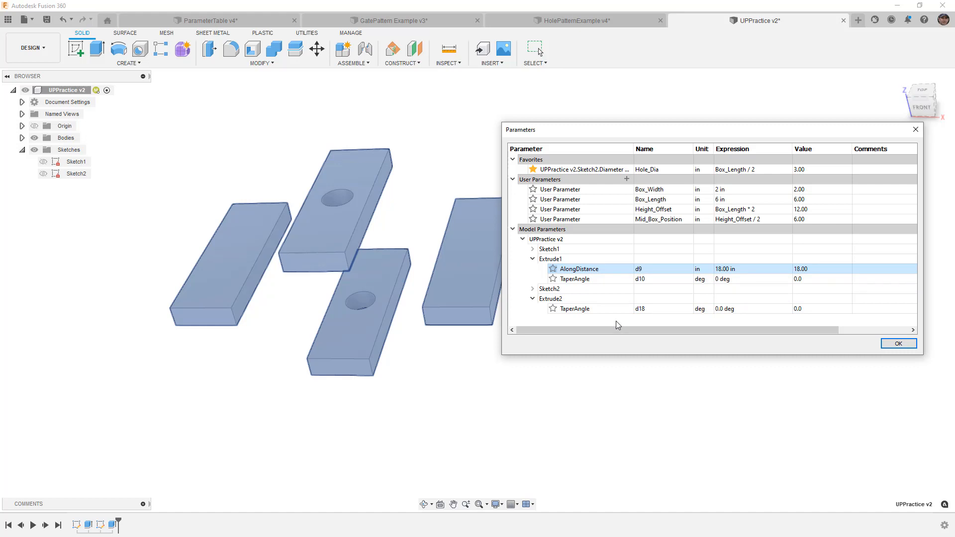
{"action": "left_click", "coordinate": [627, 180]}
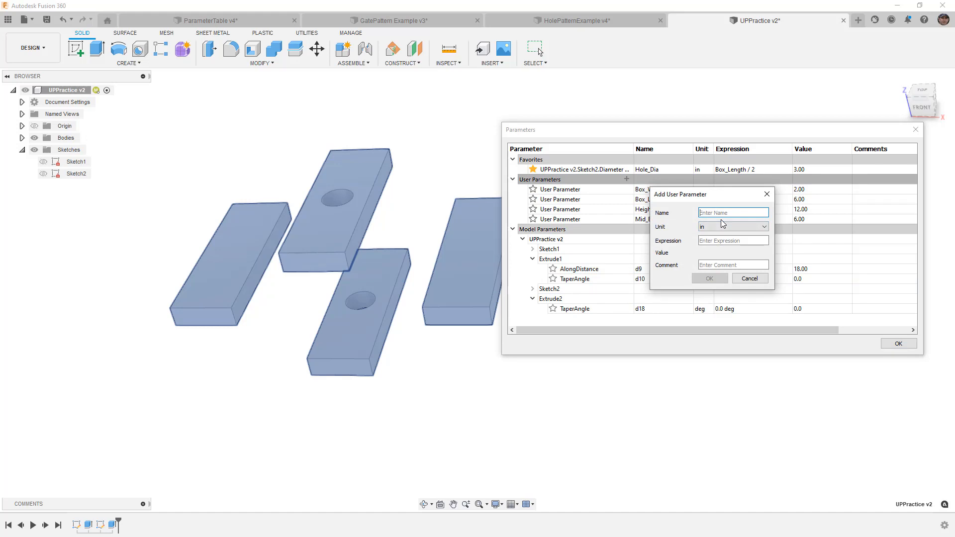
{"action": "type", "text": "B"}
{"action": "key", "text": "Tab"}
{"action": "key", "text": "Tab"}
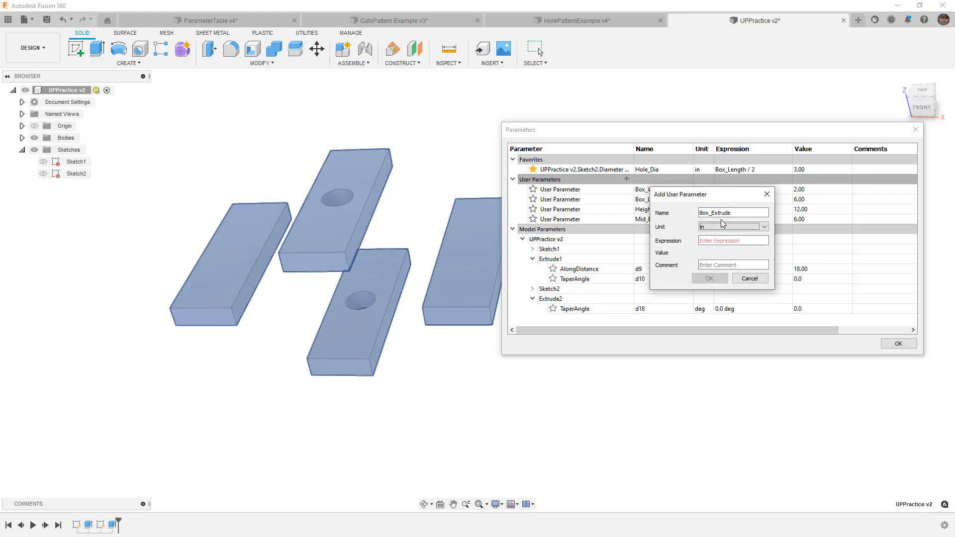
{"action": "type", "text": "18"}
{"action": "key", "text": "Return"}
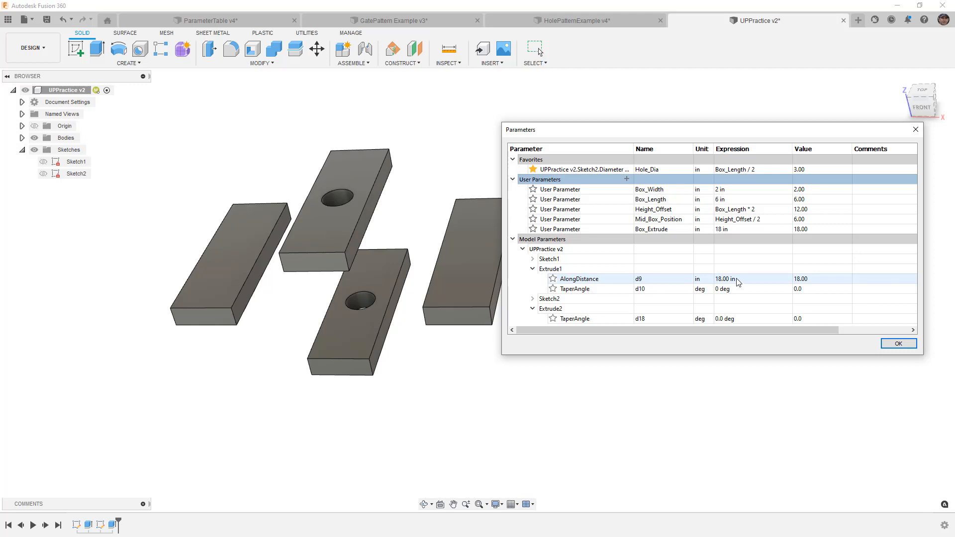
{"action": "left_click", "coordinate": [899, 345]}
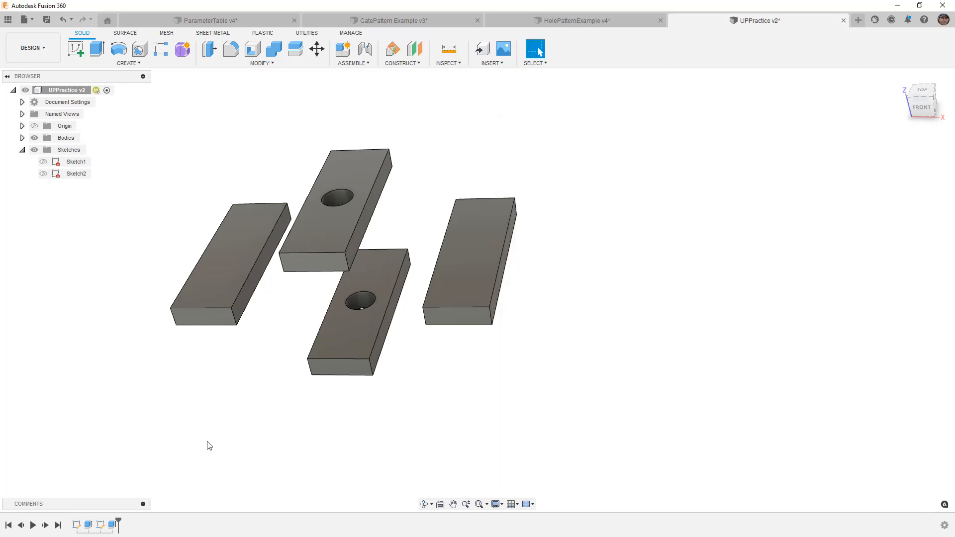
Step: Edit the first extrusion of the four bars so its distance is driven by the Box_Extrude parameter
{"action": "right_click", "coordinate": [87, 527]}
{"action": "left_click", "coordinate": [107, 422]}
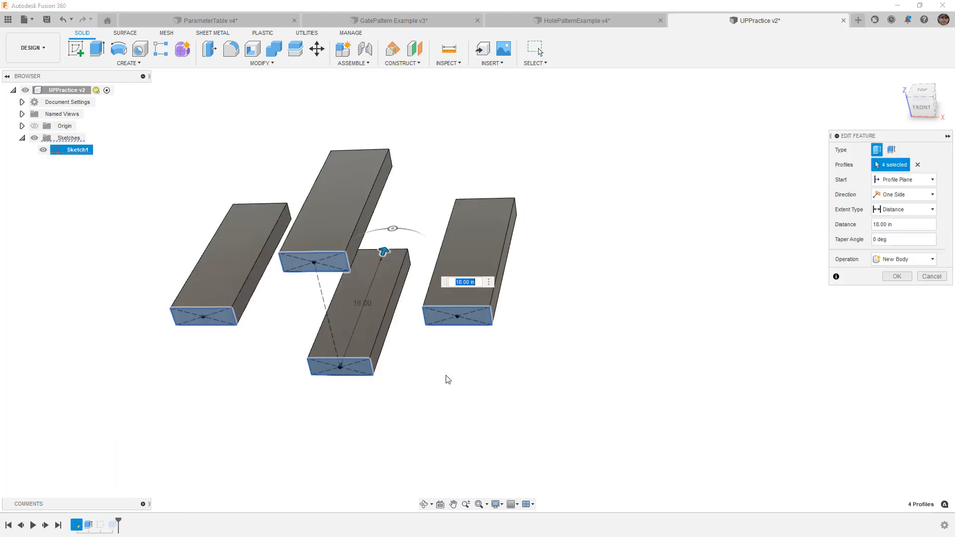
{"action": "left_click_drag", "start_coordinate": [891, 229], "coordinate": [870, 232]}
{"action": "type", "text": "b"}
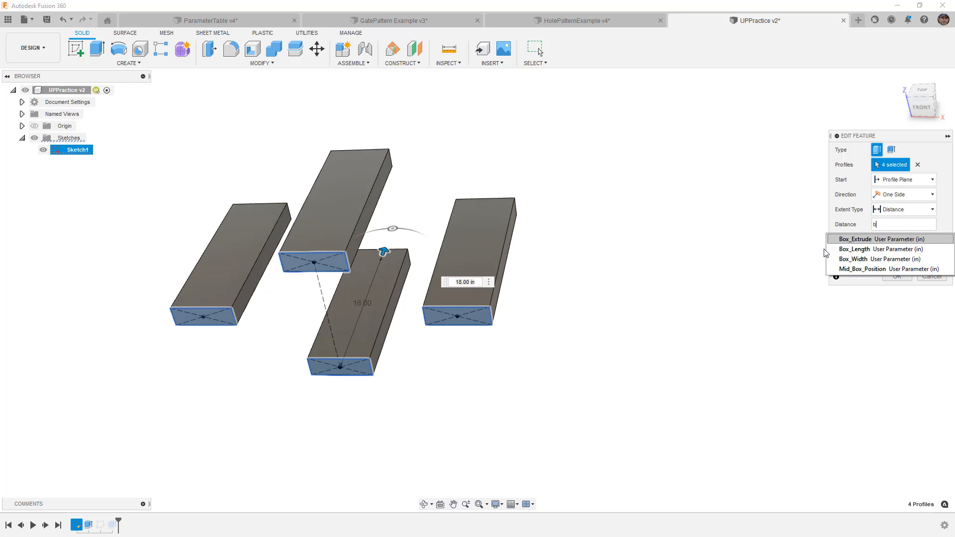
{"action": "left_click", "coordinate": [845, 242]}
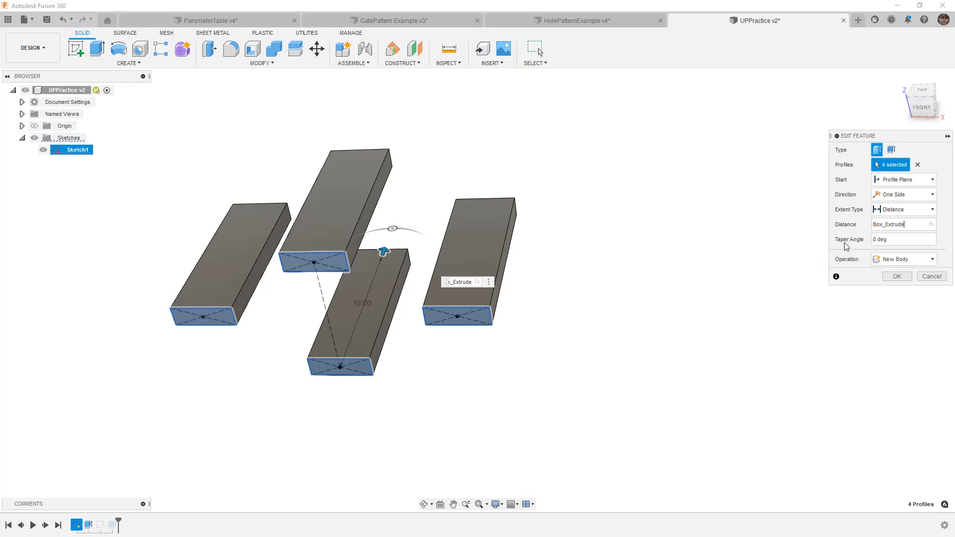
{"action": "left_click", "coordinate": [899, 277]}
{"action": "middle_click_drag", "start_coordinate": [696, 353], "coordinate": [678, 337], "text": "shift"}
{"action": "left_click_drag", "start_coordinate": [678, 337], "coordinate": [672, 365]}
{"action": "key", "text": "Escape"}
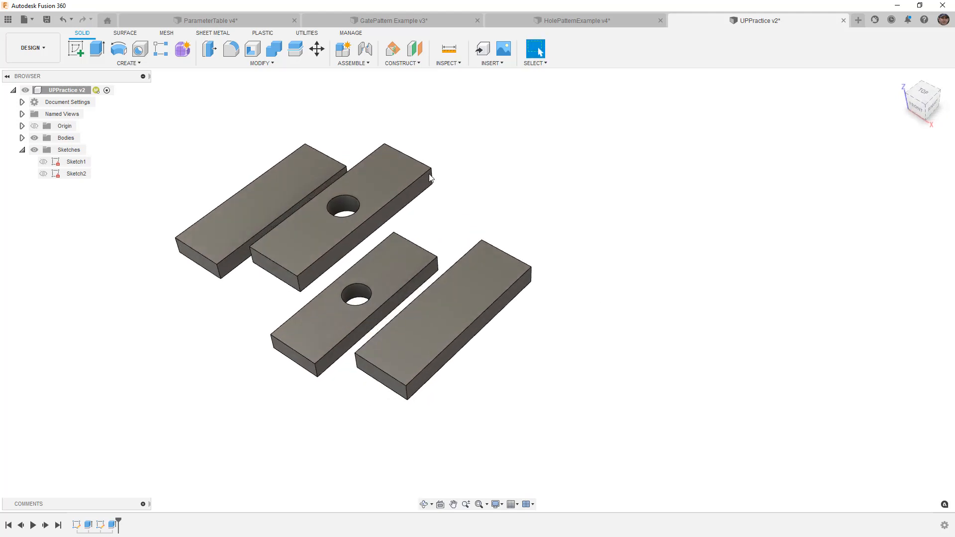
Step: Reopen the parameters table, test Box_Extrude at 24 in, and set it to 12 in
{"action": "left_click", "coordinate": [301, 64]}
{"action": "left_click", "coordinate": [256, 308]}
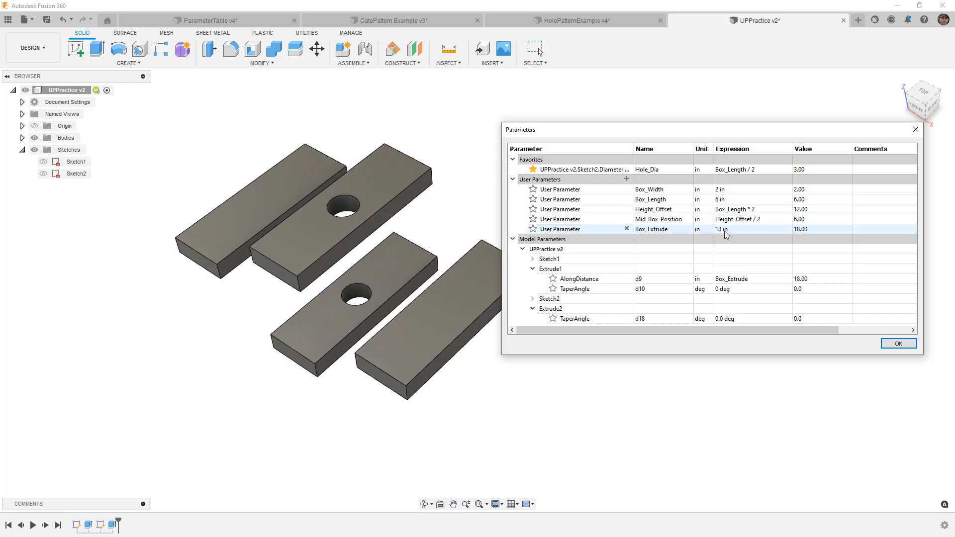
{"action": "left_click", "coordinate": [753, 231]}
{"action": "type", "text": "24"}
{"action": "key", "text": "Return"}
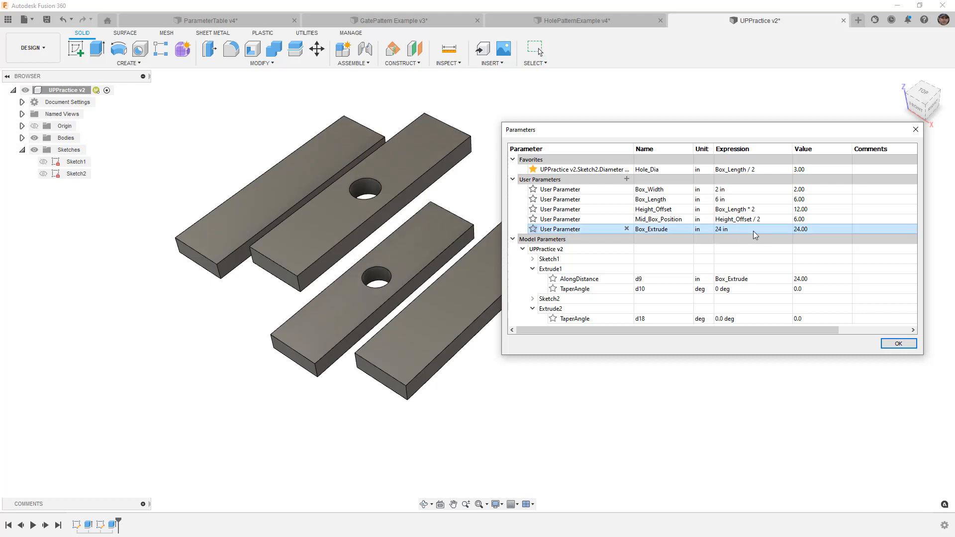
{"action": "left_click", "coordinate": [753, 230]}
{"action": "type", "text": "12"}
{"action": "key", "text": "Return"}
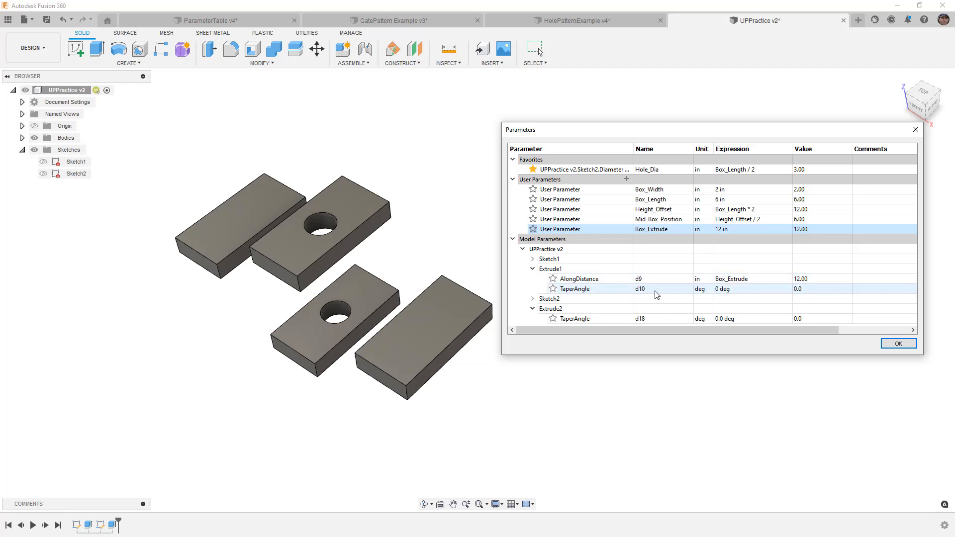
Step: Mark Sketch2's Linear Dimension-2 (d16) as a favorite, collapse the model parameters and close the parameters table
{"action": "left_click", "coordinate": [533, 299]}
{"action": "scroll", "coordinate": [657, 303], "scroll_direction": "down", "scroll_amount": 1}
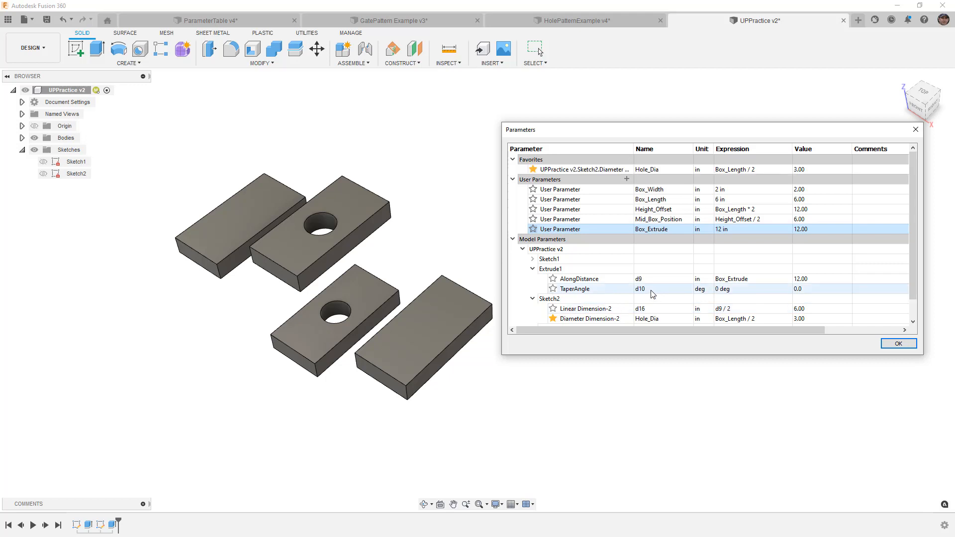
{"action": "scroll", "coordinate": [653, 295], "scroll_direction": "down", "scroll_amount": 1}
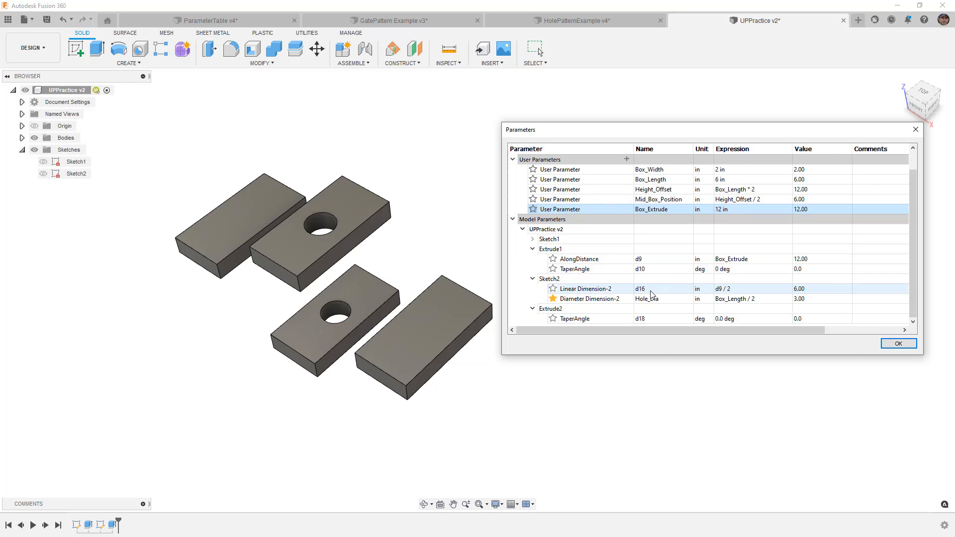
{"action": "left_click", "coordinate": [552, 288]}
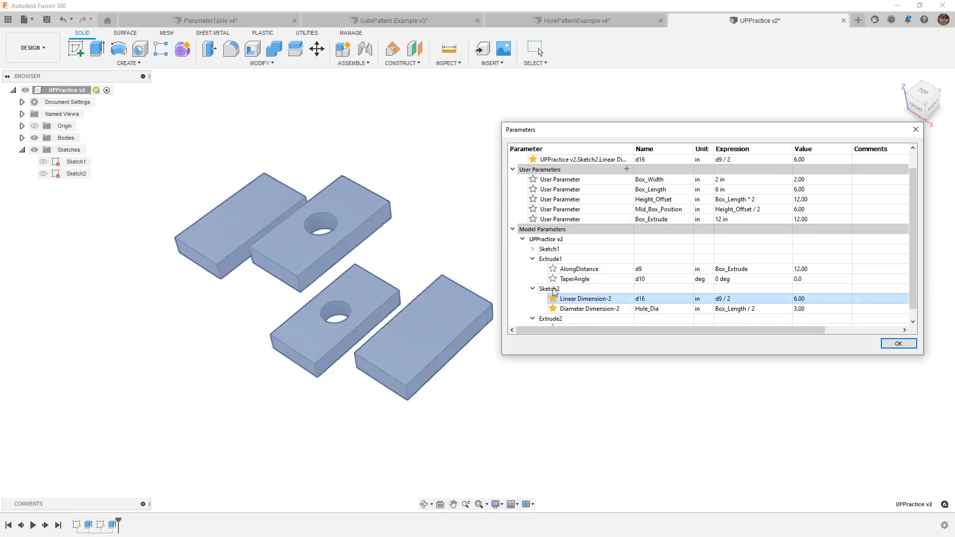
{"action": "left_click", "coordinate": [523, 240]}
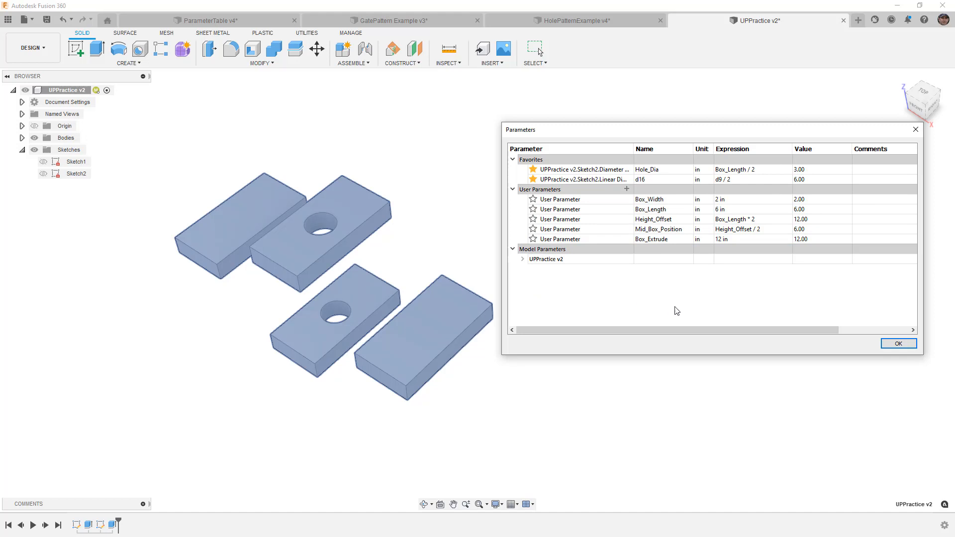
{"action": "left_click", "coordinate": [898, 345]}
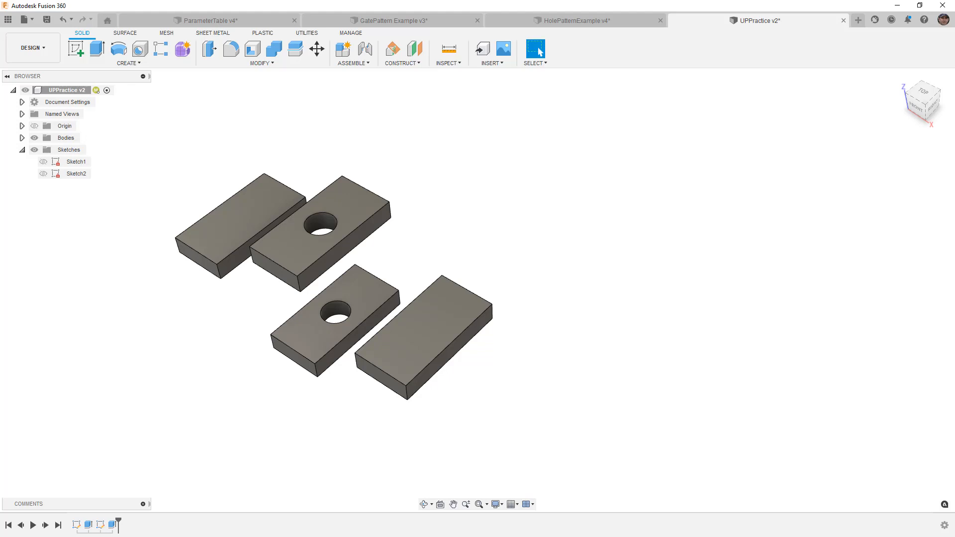
Step: Switch to the browser and examine the Fusion 360 Help parameters reference for algebraic operators, order of operations, constants and functions
{"action": "key", "text": "alt+Tab"}
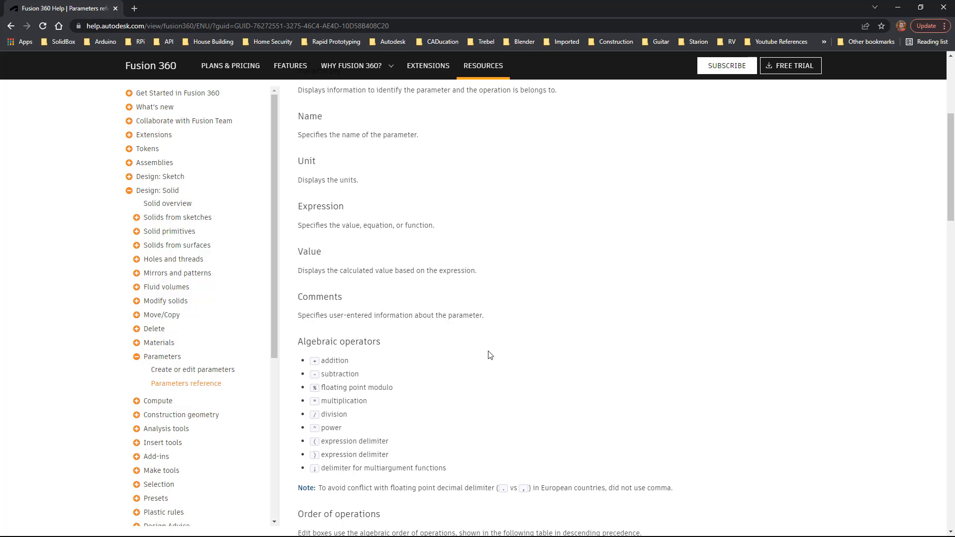
{"action": "scroll", "coordinate": [491, 354], "scroll_direction": "up", "scroll_amount": 5}
{"action": "scroll", "coordinate": [537, 355], "scroll_direction": "down", "scroll_amount": 6}
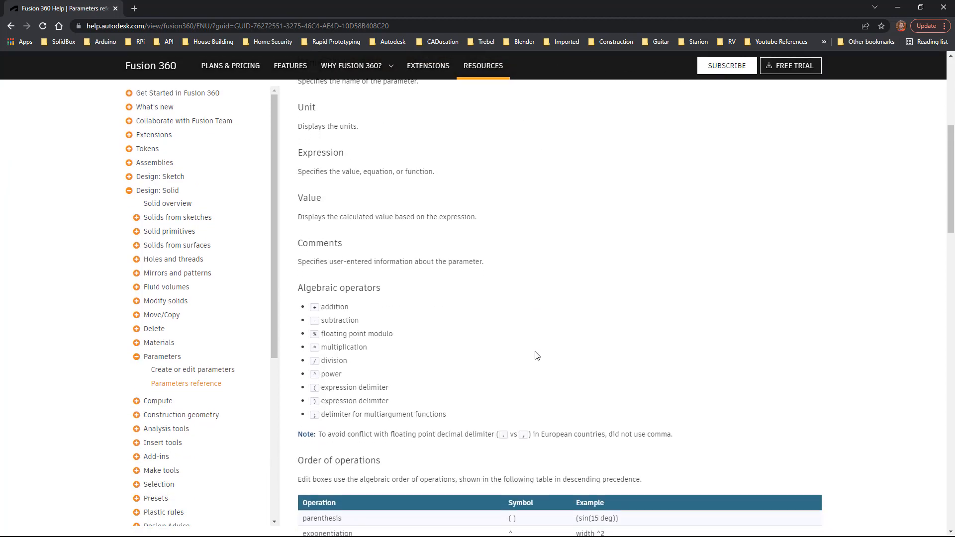
{"action": "scroll", "coordinate": [537, 354], "scroll_direction": "down", "scroll_amount": 1}
{"action": "scroll", "coordinate": [333, 264], "scroll_direction": "down", "scroll_amount": 1}
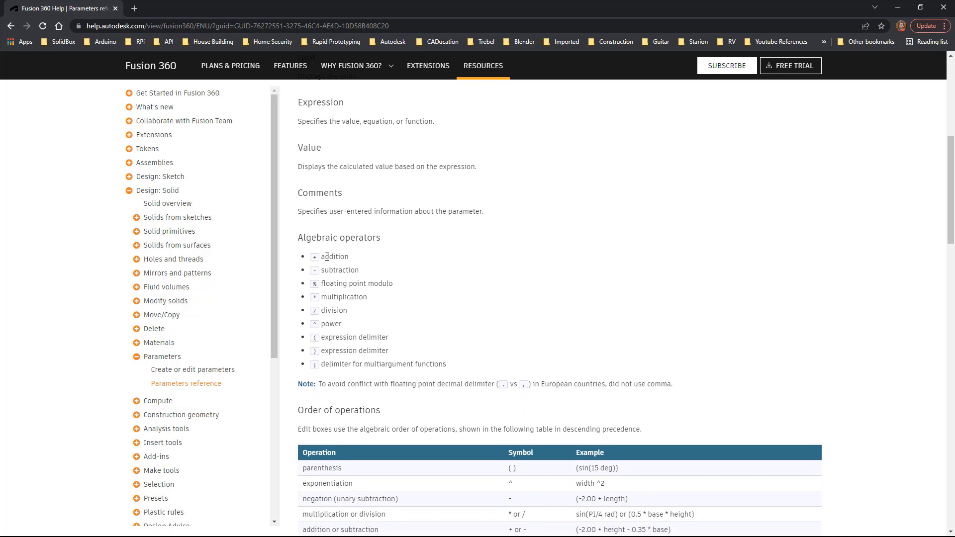
{"action": "scroll", "coordinate": [390, 282], "scroll_direction": "down", "scroll_amount": 4}
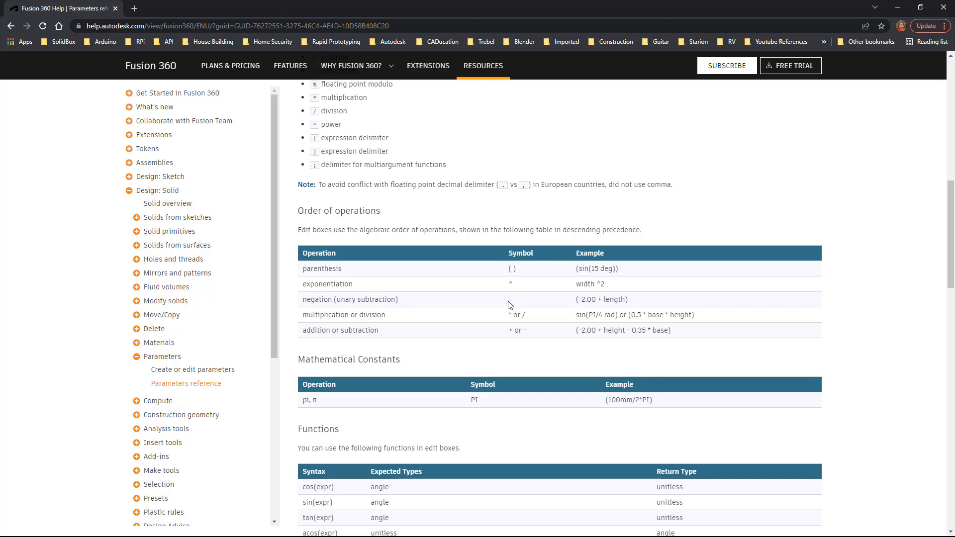
{"action": "scroll", "coordinate": [350, 304], "scroll_direction": "down", "scroll_amount": 1}
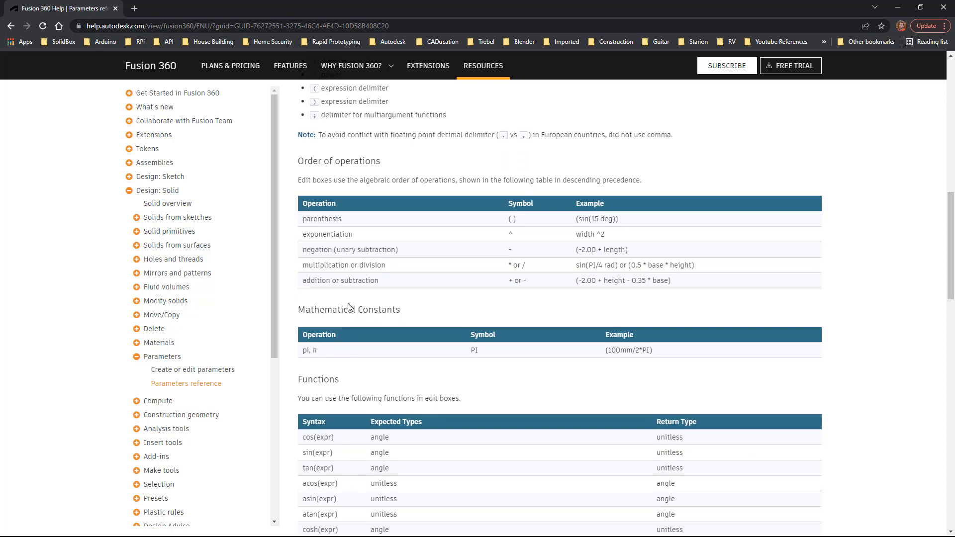
{"action": "scroll", "coordinate": [349, 307], "scroll_direction": "down", "scroll_amount": 1}
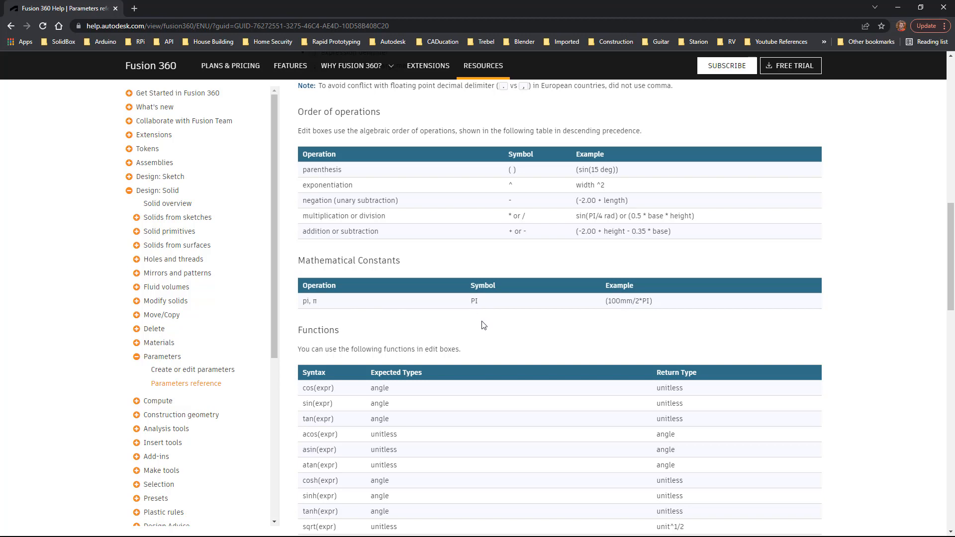
{"action": "scroll", "coordinate": [482, 322], "scroll_direction": "down", "scroll_amount": 2}
{"action": "scroll", "coordinate": [482, 324], "scroll_direction": "down", "scroll_amount": 1}
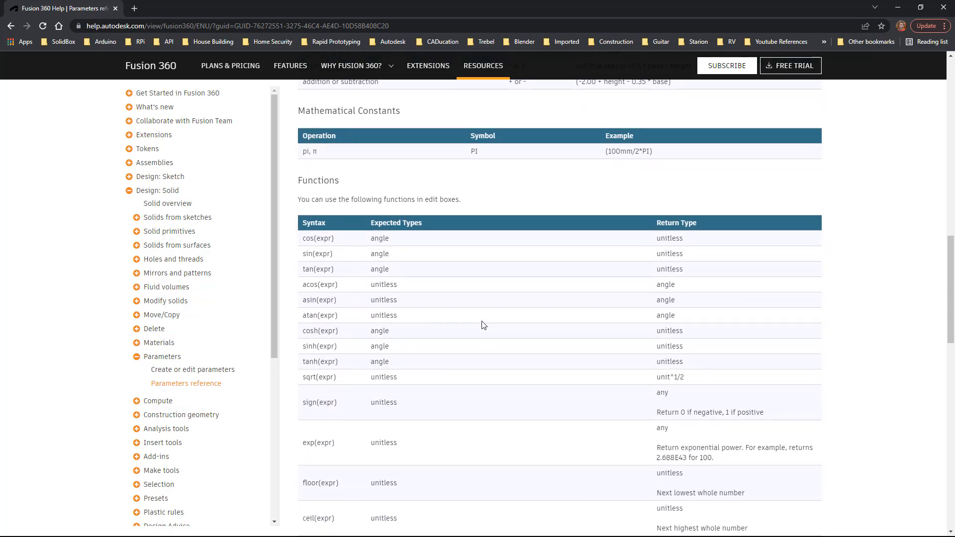
{"action": "scroll", "coordinate": [482, 324], "scroll_direction": "down", "scroll_amount": 1}
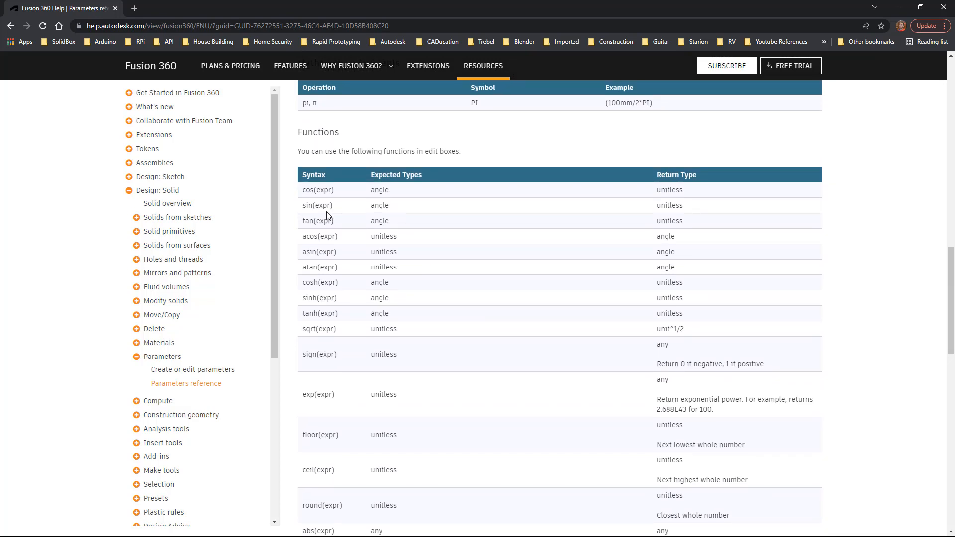
{"action": "scroll", "coordinate": [397, 314], "scroll_direction": "down", "scroll_amount": 3}
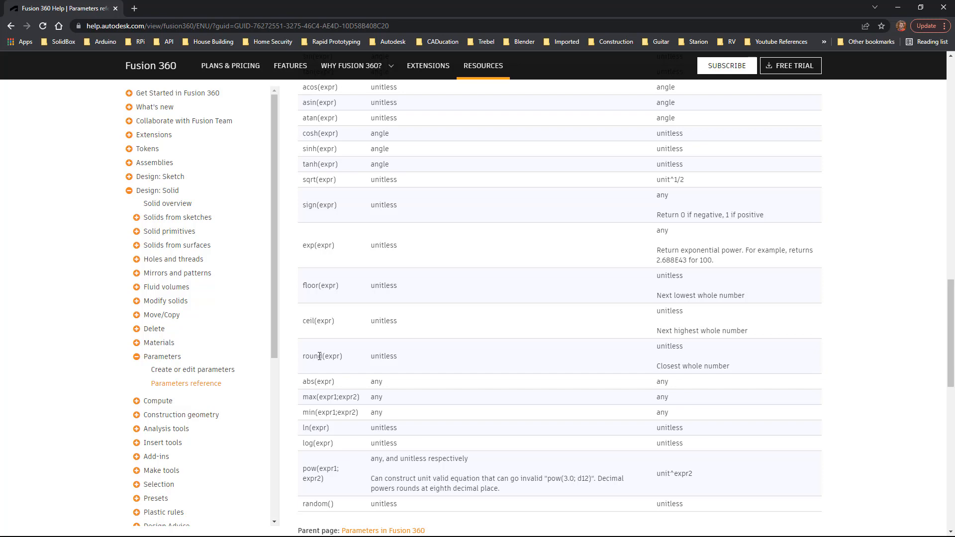
{"action": "scroll", "coordinate": [326, 378], "scroll_direction": "down", "scroll_amount": 1}
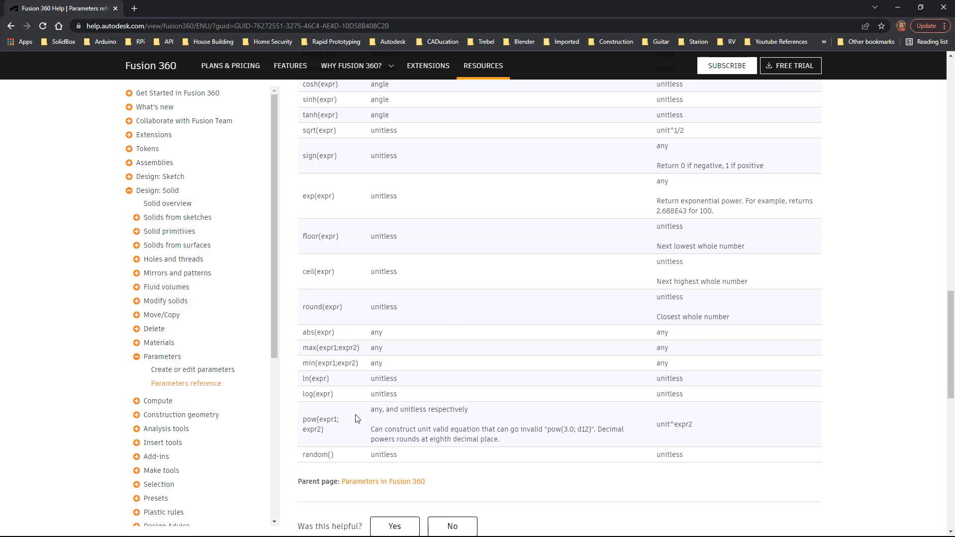
Step: Switch back to Fusion 360, open the parameters table and expand the UPPractice v2 model parameters
{"action": "key", "text": "alt+Tab"}
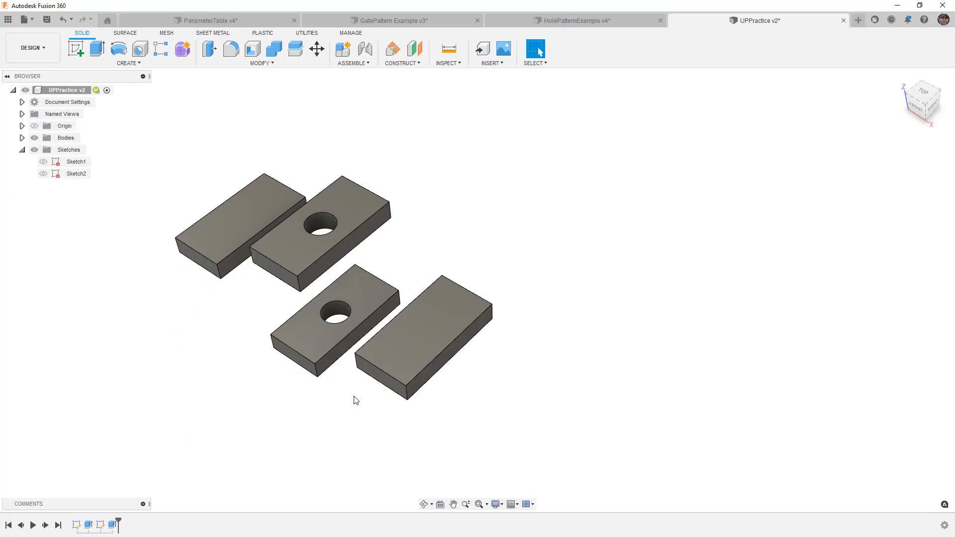
{"action": "left_click", "coordinate": [320, 224]}
{"action": "middle_click_drag", "start_coordinate": [327, 236], "coordinate": [333, 246], "text": "shift"}
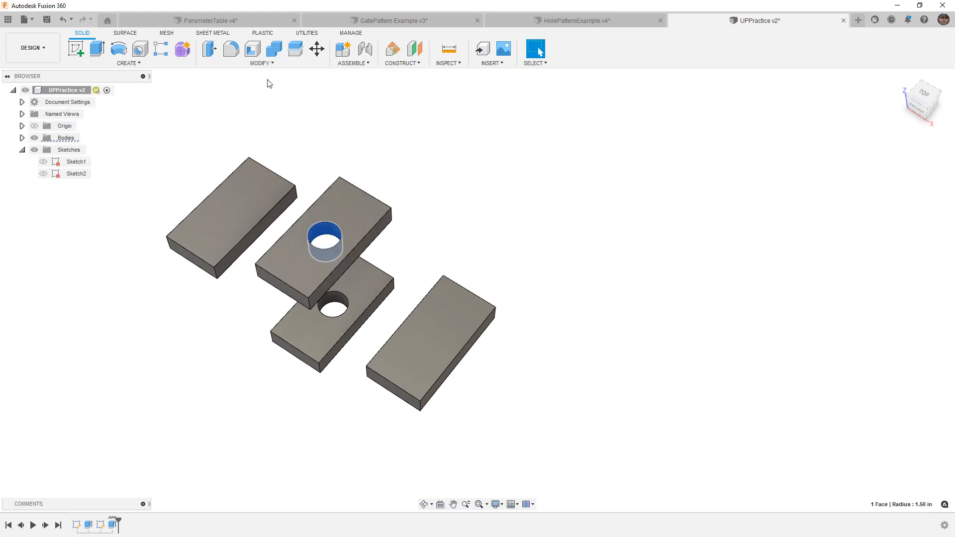
{"action": "left_click", "coordinate": [262, 63]}
{"action": "left_click", "coordinate": [267, 307]}
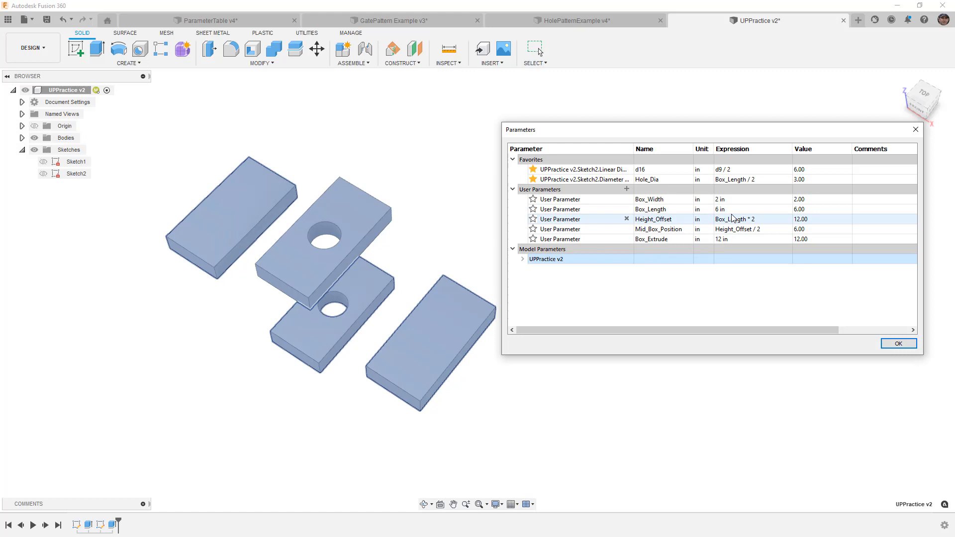
{"action": "left_click_drag", "start_coordinate": [753, 130], "coordinate": [731, 125]}
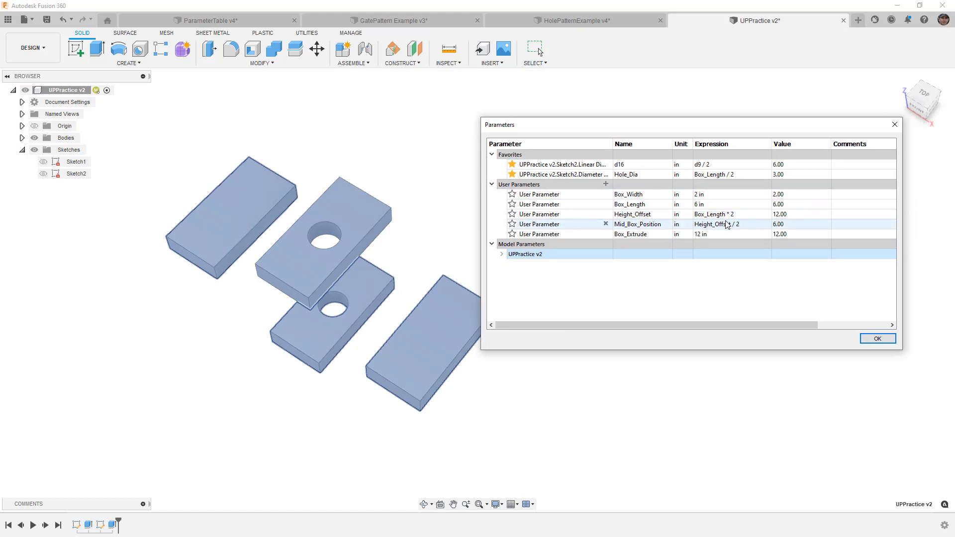
{"action": "left_click", "coordinate": [502, 255]}
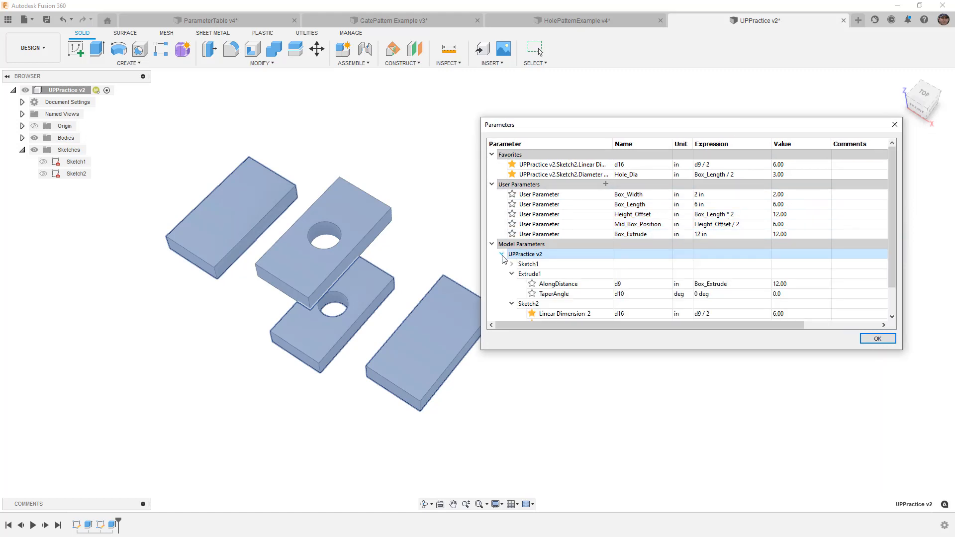
{"action": "scroll", "coordinate": [543, 285], "scroll_direction": "down", "scroll_amount": 1}
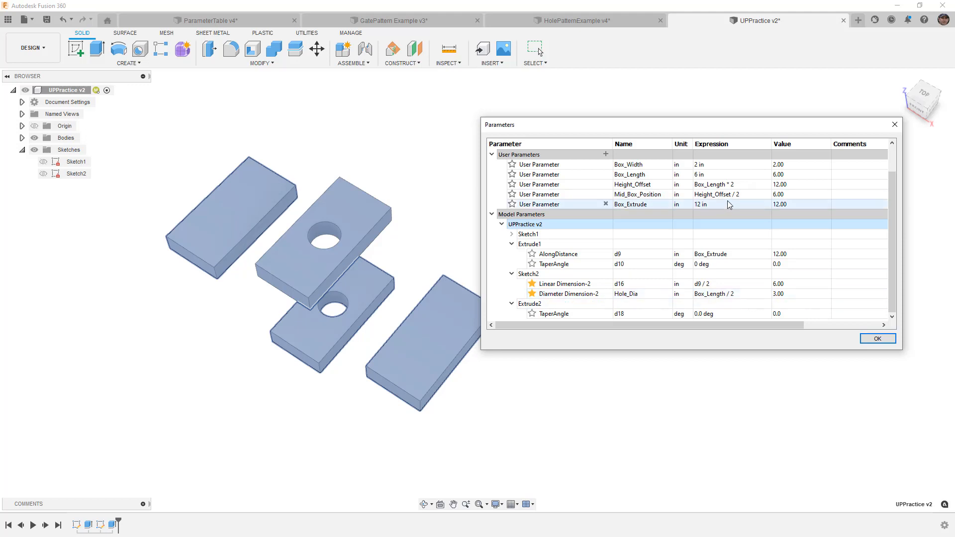
Step: Test the Box_Length user parameter at 6.25 in
{"action": "left_click", "coordinate": [722, 175]}
{"action": "type", "text": "6.25"}
{"action": "key", "text": "Return"}
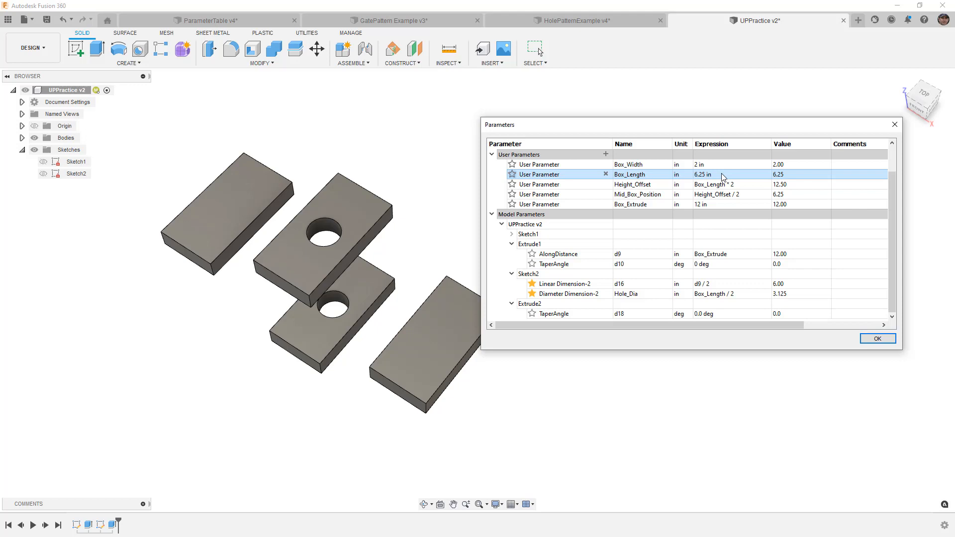
Step: Change the Hole_Dia expression to floor(Box_Length / 2)
{"action": "left_click", "coordinate": [709, 294]}
{"action": "left_click", "coordinate": [696, 293]}
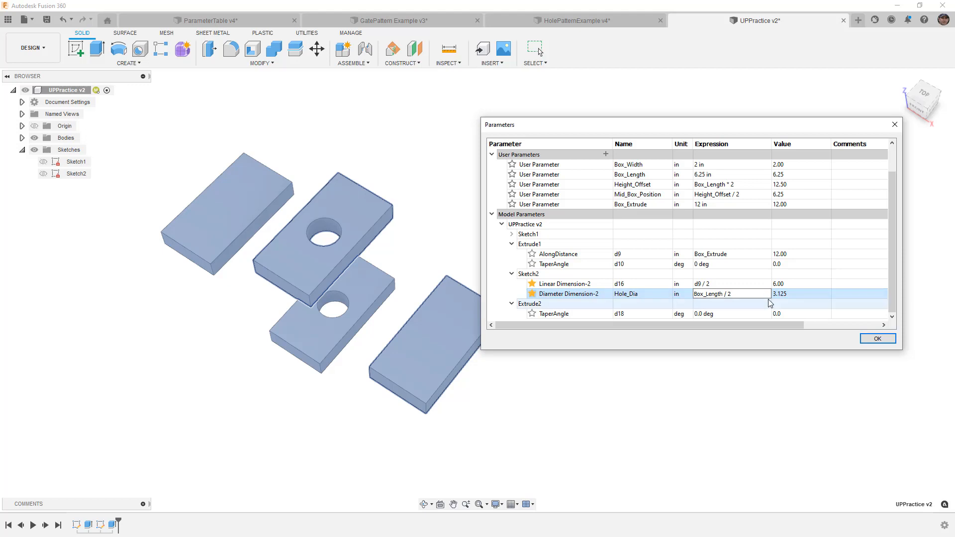
{"action": "type", "text": "flo"}
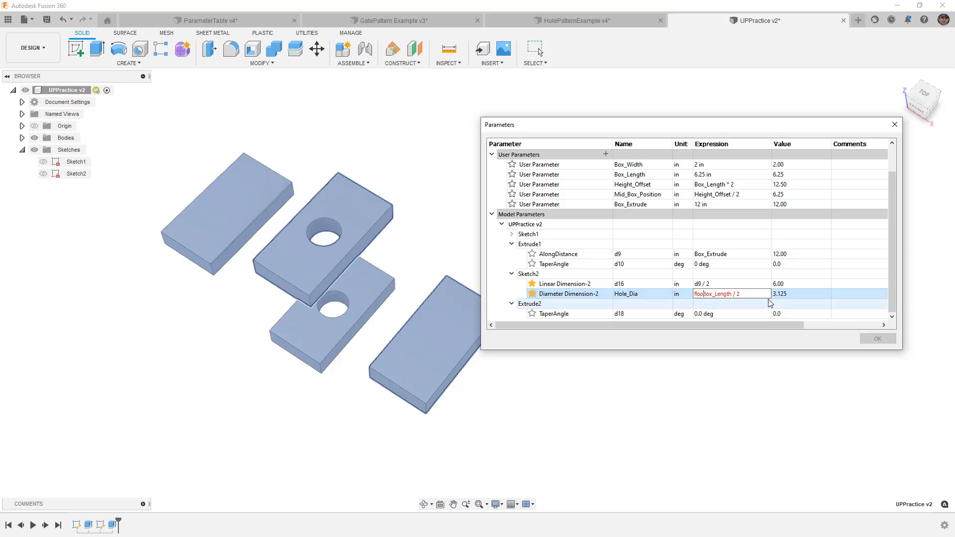
{"action": "type", "text": "or("}
{"action": "key", "text": "Right"}
{"action": "key", "text": "Right"}
{"action": "key", "text": "Right"}
{"action": "key", "text": "Right"}
{"action": "key", "text": "Right"}
{"action": "key", "text": "Right"}
{"action": "key", "text": "Right"}
{"action": "key", "text": "Right"}
{"action": "key", "text": "Right"}
{"action": "key", "text": "Right"}
{"action": "key", "text": "Right"}
{"action": "key", "text": "Right"}
{"action": "key", "text": "Right"}
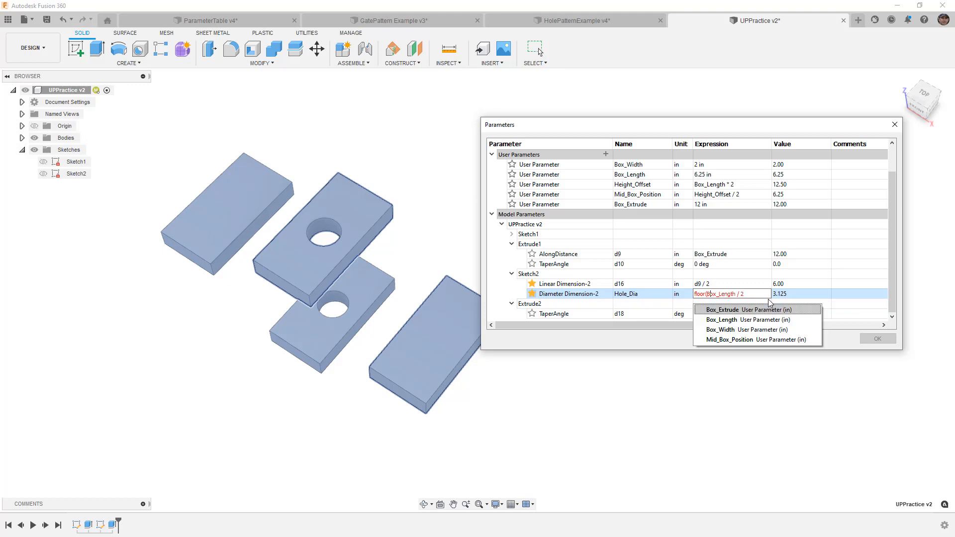
{"action": "type", "text": ")"}
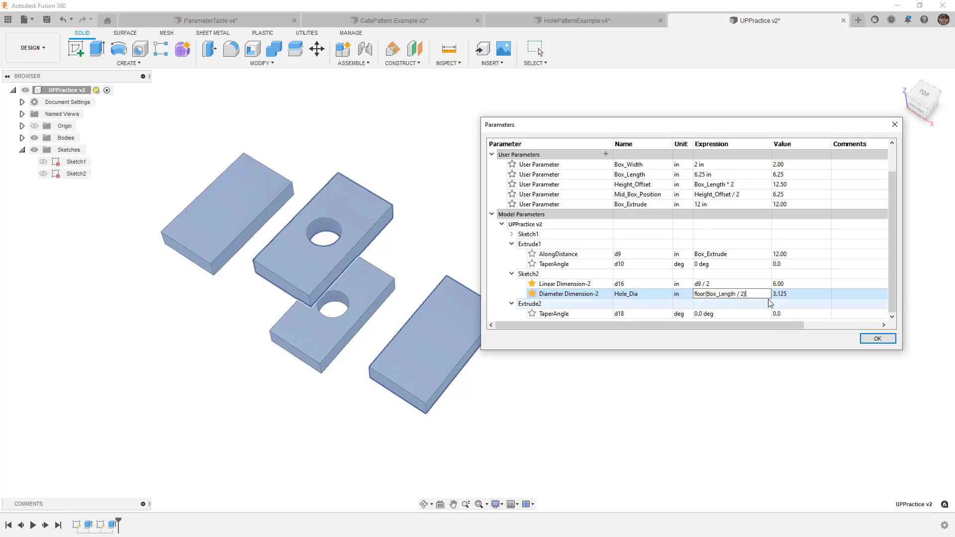
{"action": "key", "text": "Return"}
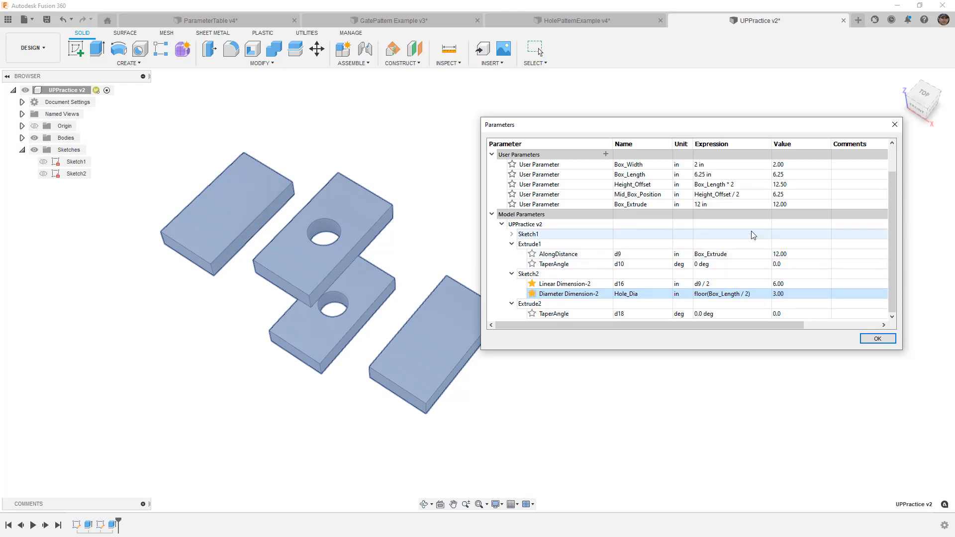
Step: Test the Box_Length user parameter at 6.99 in and at 7 in
{"action": "left_click", "coordinate": [719, 176]}
{"action": "type", "text": "6.99"}
{"action": "key", "text": "Return"}
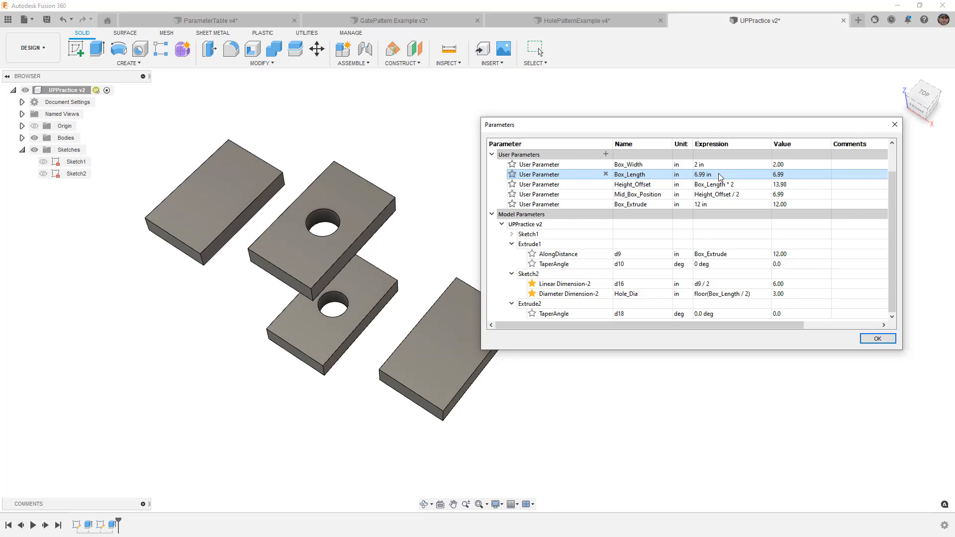
{"action": "left_click", "coordinate": [719, 175]}
{"action": "type", "text": "7"}
{"action": "key", "text": "Return"}
Step: Replace floor with round in the Hole_Dia expression, giving round(Box_Length / 2)
{"action": "left_click", "coordinate": [705, 295]}
{"action": "left_click", "coordinate": [709, 294]}
{"action": "left_click_drag", "start_coordinate": [707, 294], "coordinate": [694, 296]}
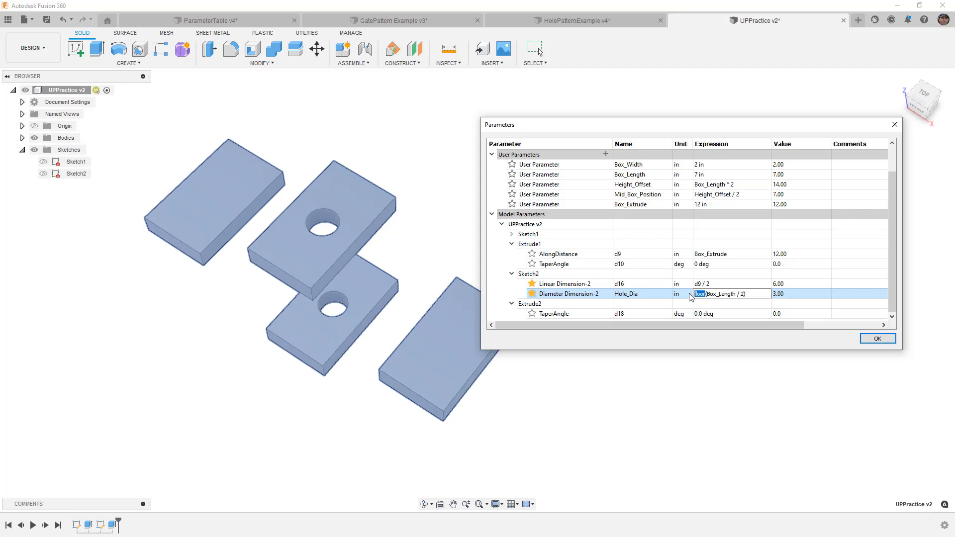
{"action": "type", "text": "round"}
{"action": "key", "text": "Return"}
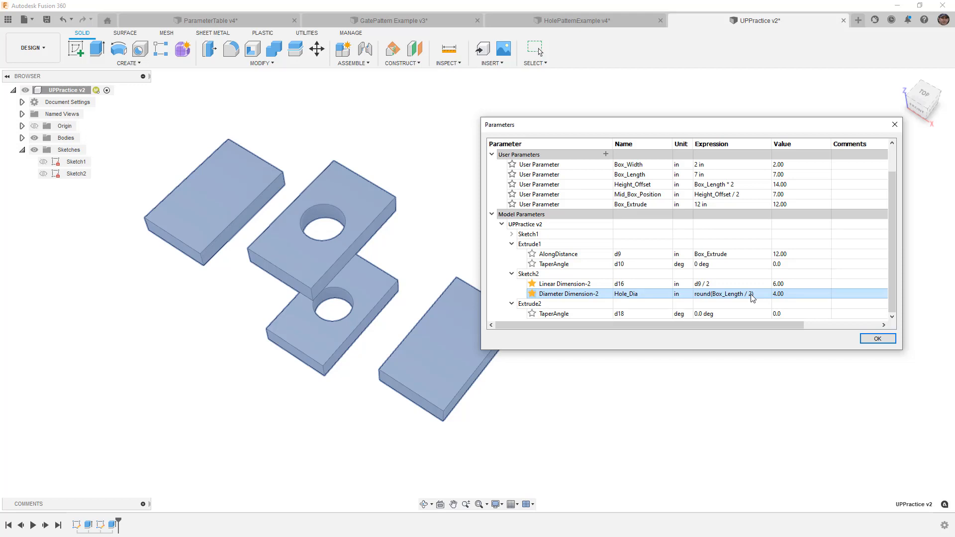
Step: Test Box_Length at 6.99 in, set it to 6 in and close the parameters table
{"action": "left_click", "coordinate": [704, 175]}
{"action": "type", "text": "6.99"}
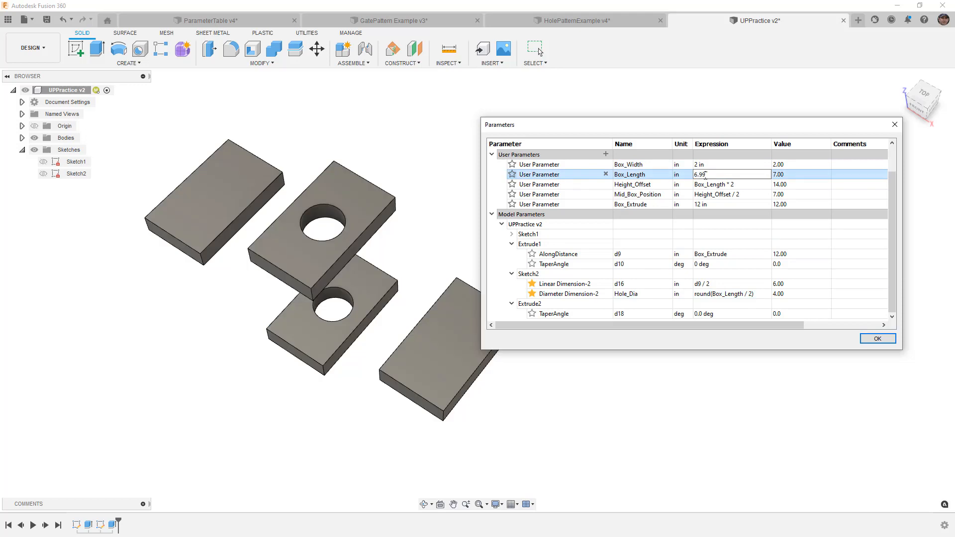
{"action": "key", "text": "Return"}
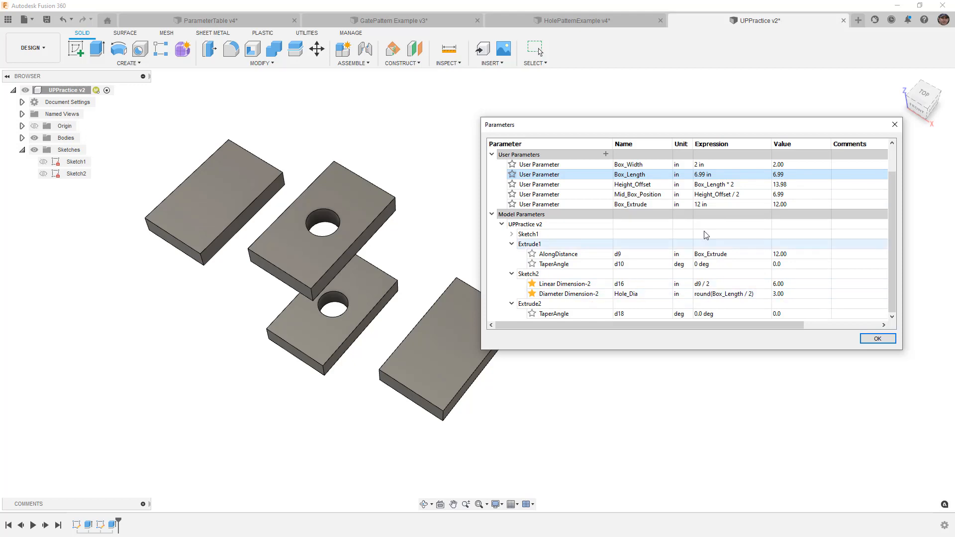
{"action": "left_click", "coordinate": [709, 175]}
{"action": "type", "text": "6"}
{"action": "key", "text": "Return"}
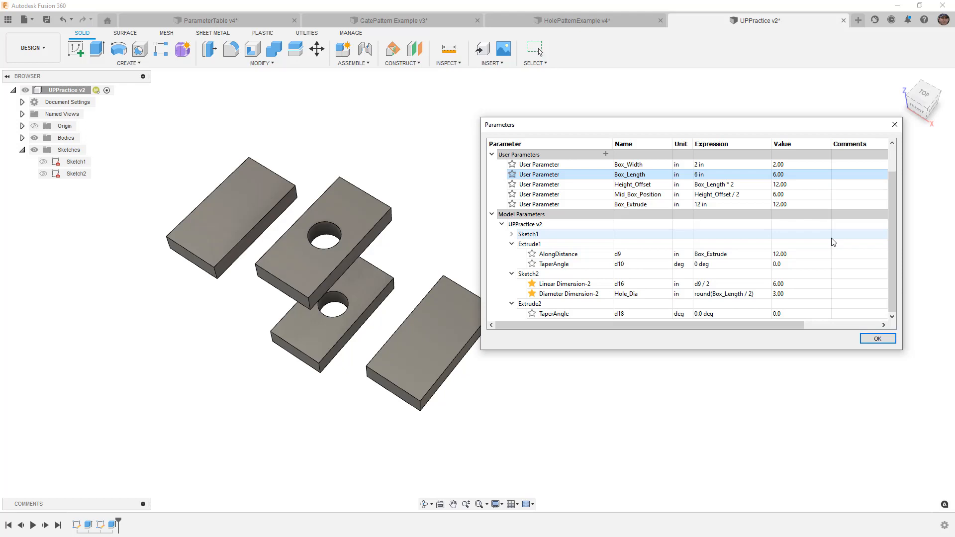
{"action": "left_click", "coordinate": [885, 339]}
{"action": "key", "text": "Escape"}
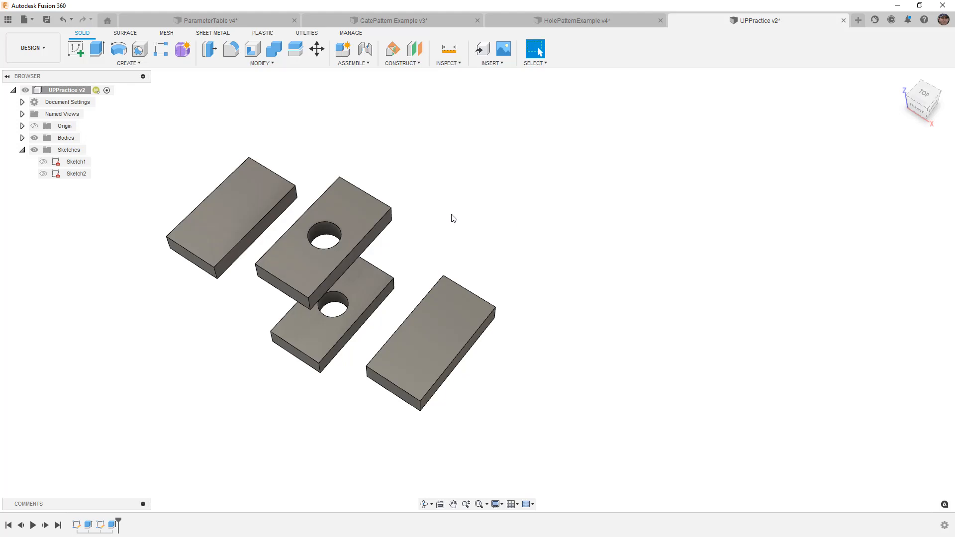
Step: Create a new sketch on the top face of the rightmost plain bar, leaving Sketch2 hidden
{"action": "left_click", "coordinate": [43, 174]}
{"action": "mouse_move", "coordinate": [239, 378]}
{"action": "middle_mouse_down", "text": "shift"}
{"action": "mouse_move", "coordinate": [296, 359]}
{"action": "mouse_move", "coordinate": [362, 261]}
{"action": "middle_mouse_up", "text": "shift"}
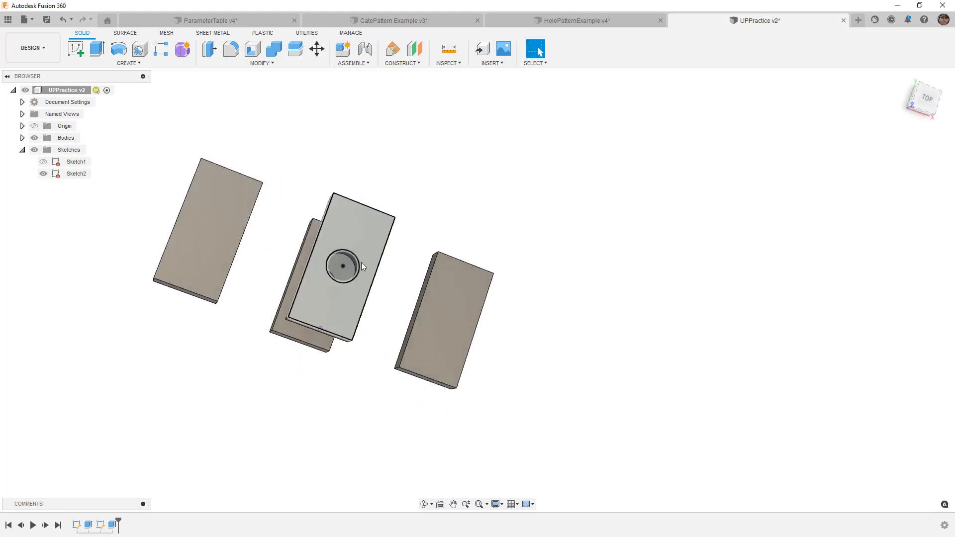
{"action": "left_click", "coordinate": [444, 301]}
{"action": "right_click", "coordinate": [444, 301]}
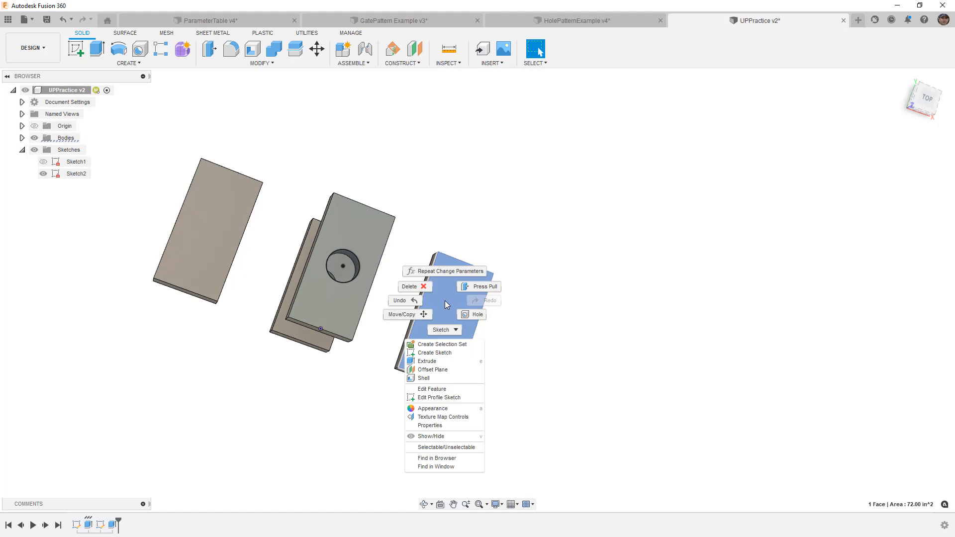
{"action": "left_click", "coordinate": [449, 351]}
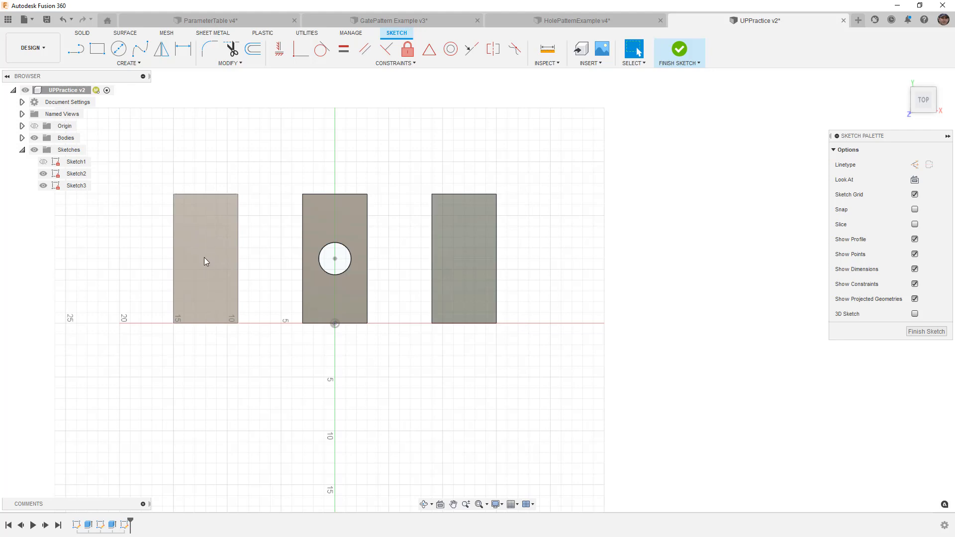
{"action": "left_click", "coordinate": [44, 173]}
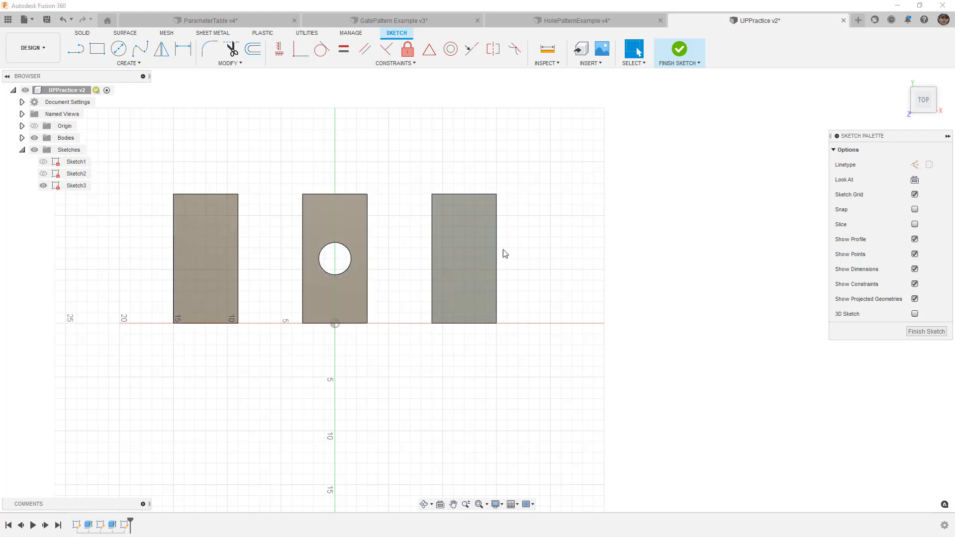
Step: Draw two collinear construction lines on the rightmost bar, from its lower edge's midpoint through the center to its upper edge's midpoint
{"action": "scroll", "coordinate": [508, 255], "scroll_direction": "up", "scroll_amount": 2}
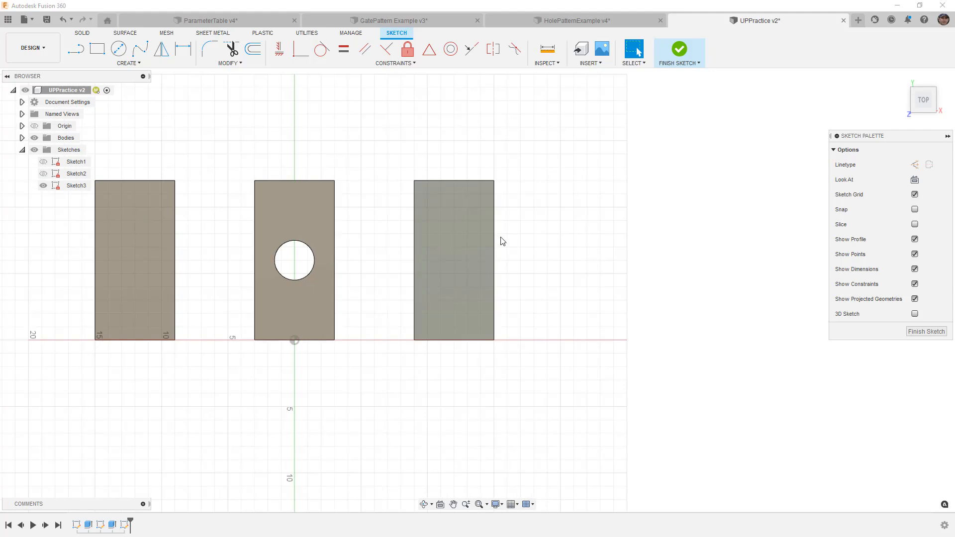
{"action": "left_click", "coordinate": [74, 50]}
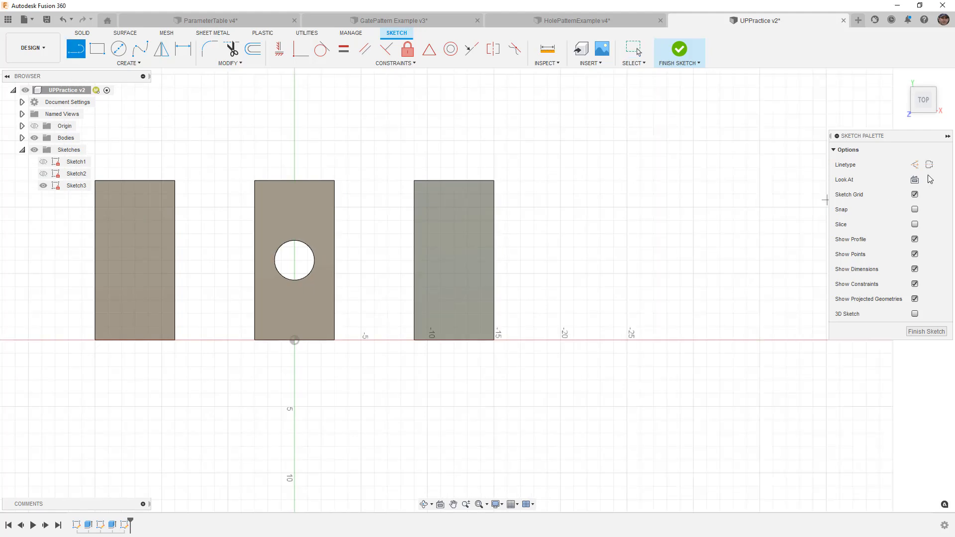
{"action": "left_click", "coordinate": [916, 165]}
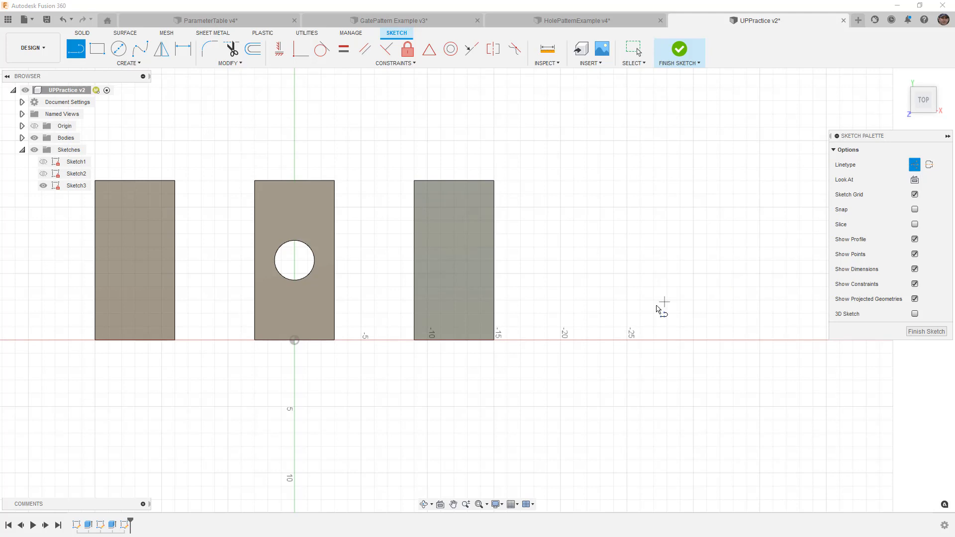
{"action": "left_click", "coordinate": [455, 332]}
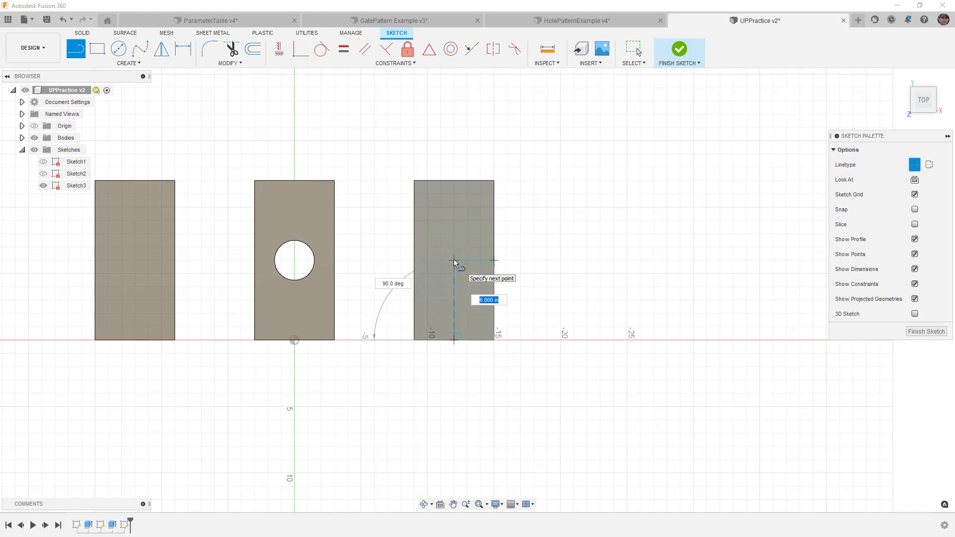
{"action": "left_click", "coordinate": [455, 261]}
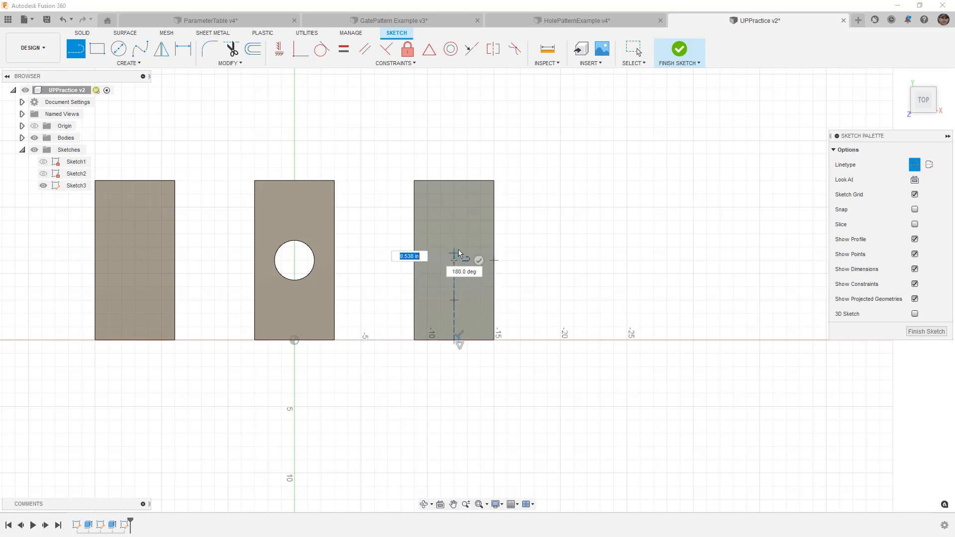
{"action": "left_click", "coordinate": [454, 181]}
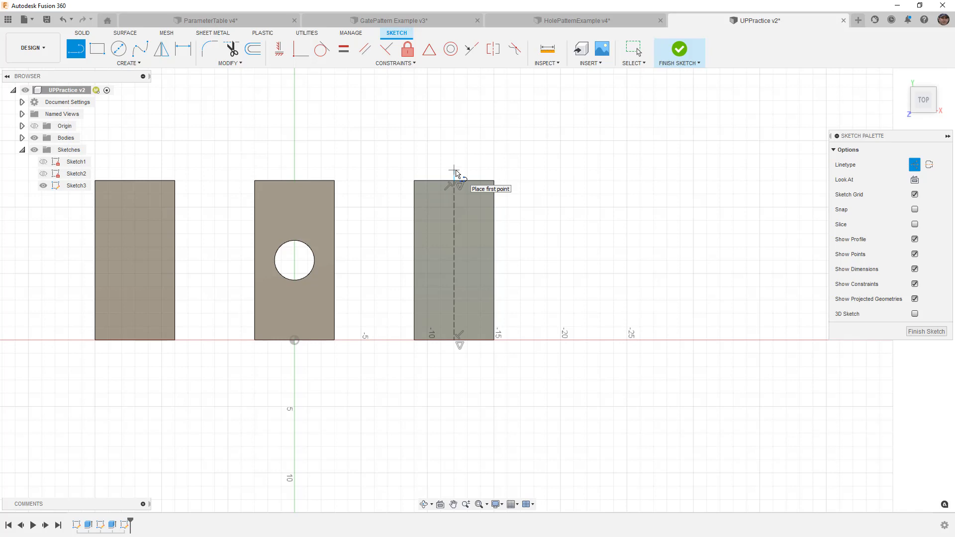
{"action": "key", "text": "Escape"}
{"action": "mouse_move", "coordinate": [457, 264]}
{"action": "left_mouse_down"}
{"action": "mouse_move", "coordinate": [456, 243]}
{"action": "mouse_move", "coordinate": [456, 274]}
{"action": "mouse_move", "coordinate": [455, 243]}
{"action": "left_mouse_up"}
{"action": "left_click", "coordinate": [454, 218]}
{"action": "left_click", "coordinate": [453, 275]}
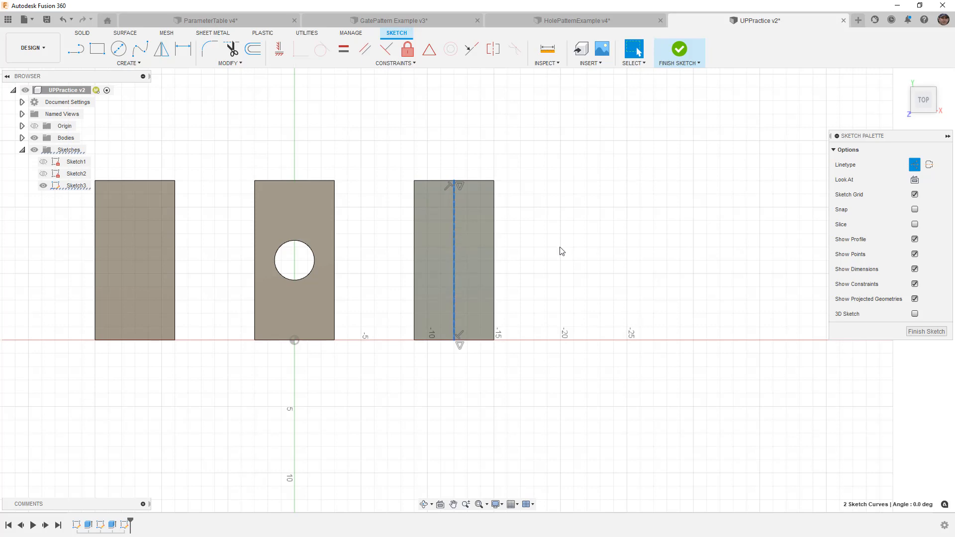
{"action": "left_click", "coordinate": [269, 119]}
Step: Add a horizontal construction line from the midpoint of the rightmost bar's outer long edge to the vertical centerline
{"action": "left_click", "coordinate": [77, 50]}
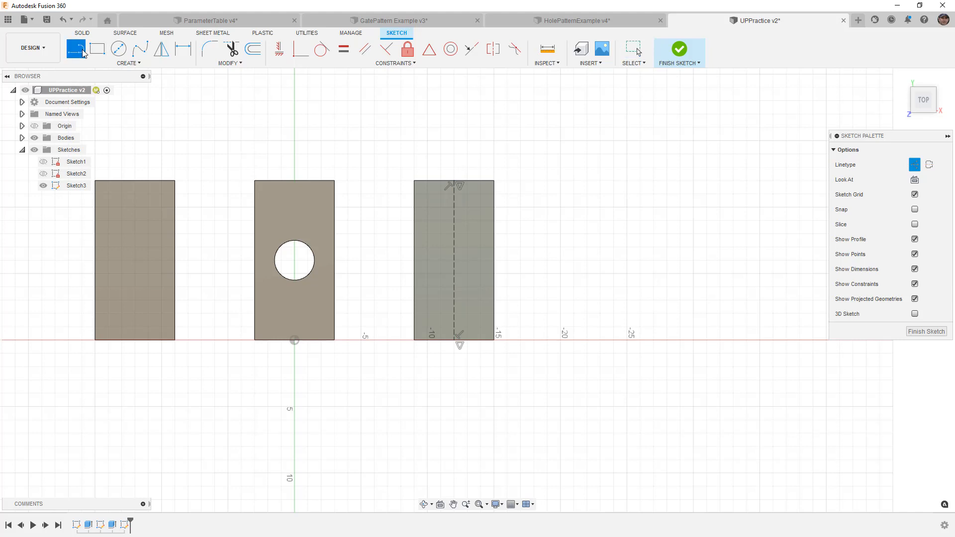
{"action": "left_click", "coordinate": [494, 260]}
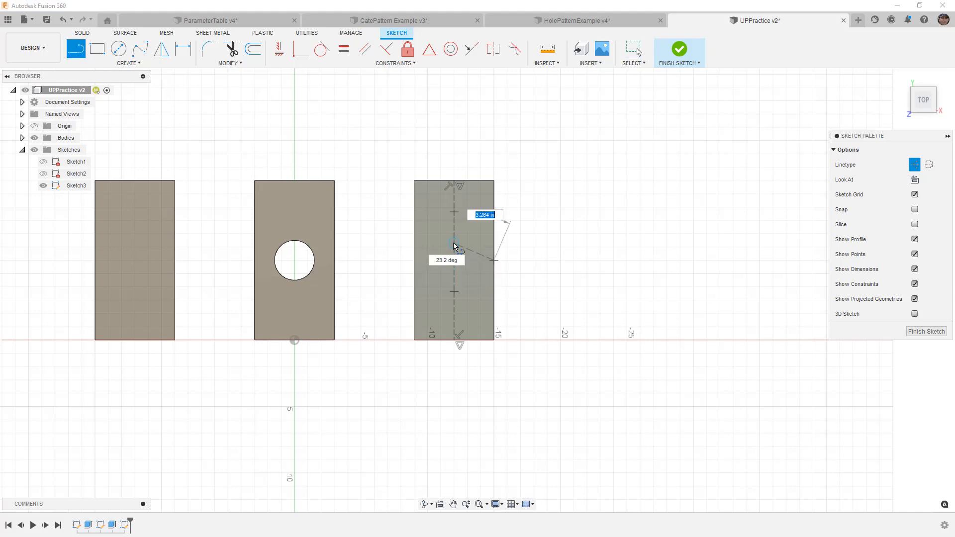
{"action": "left_click", "coordinate": [454, 244]}
{"action": "key", "text": "Escape"}
{"action": "left_click", "coordinate": [479, 255]}
{"action": "left_click", "coordinate": [387, 49]}
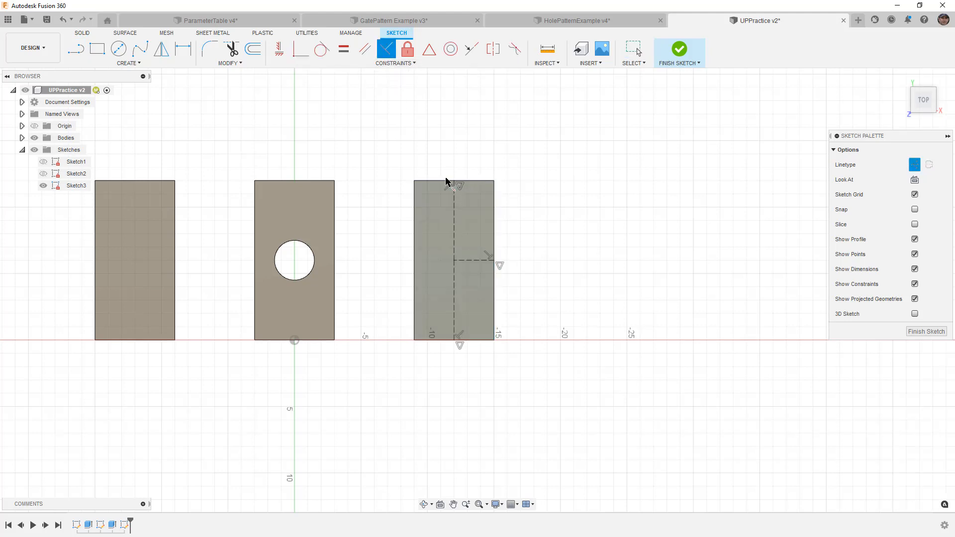
{"action": "key", "text": "Escape"}
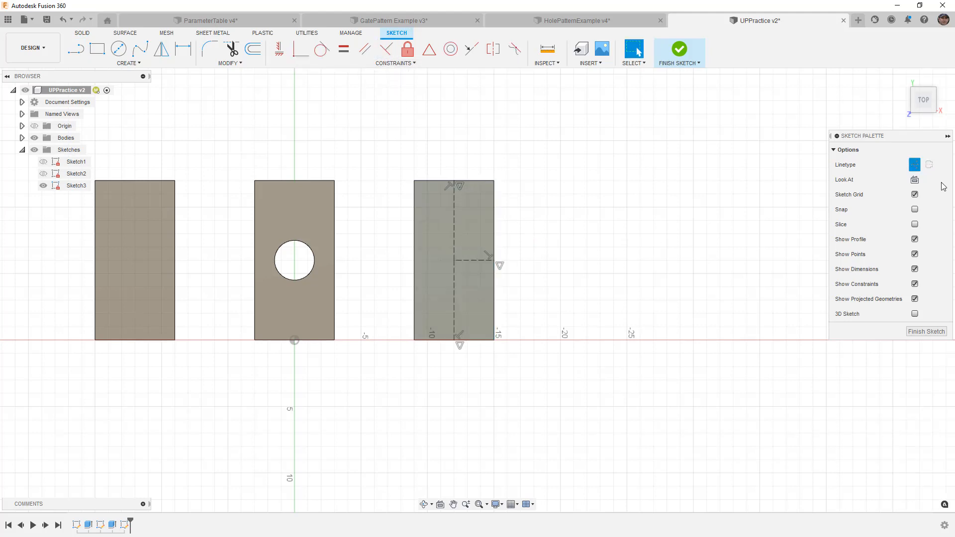
Step: Turn off the construction linetype for new geometry in the rightmost bar's sketch
{"action": "left_click", "coordinate": [914, 164]}
{"action": "key", "text": "l"}
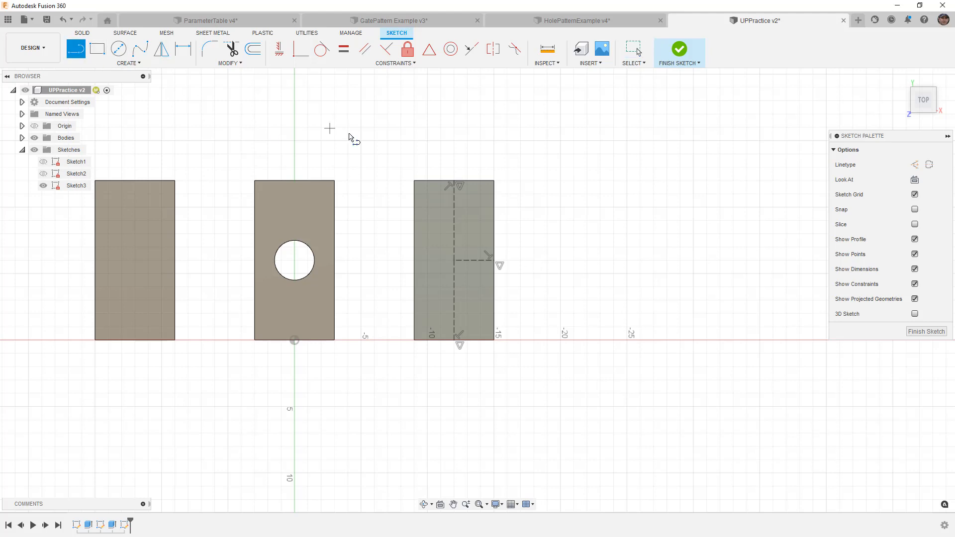
{"action": "left_click", "coordinate": [495, 180]}
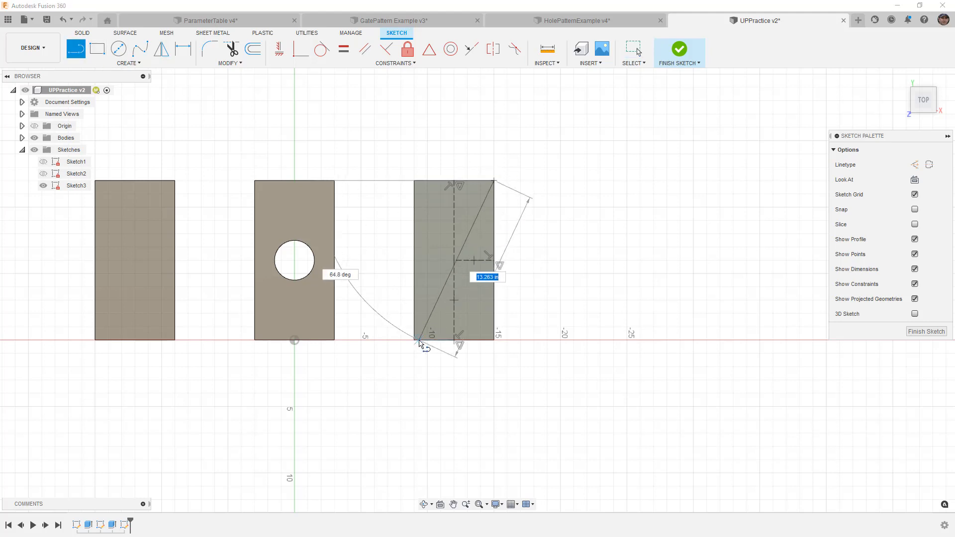
{"action": "key", "text": "Escape"}
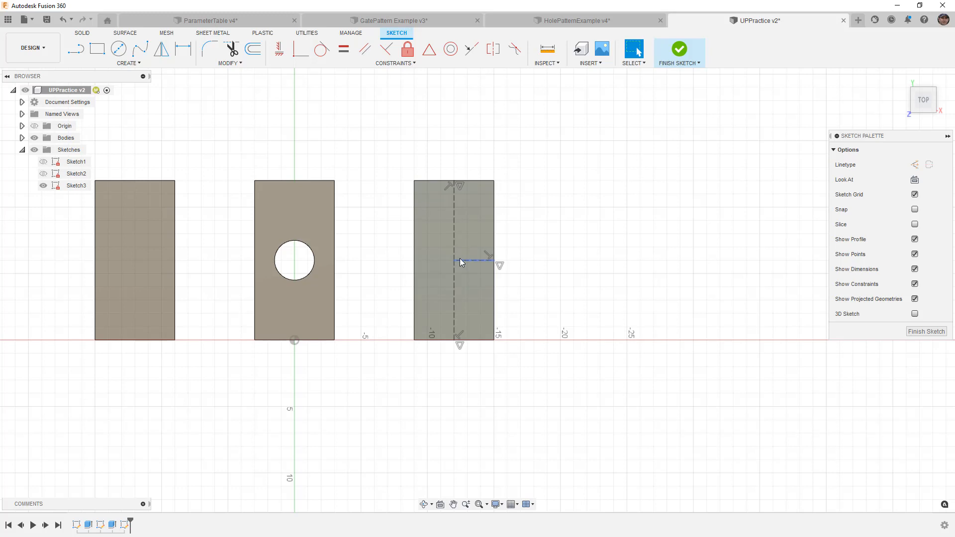
Step: Set the Box_Extrude user parameter to 16 in and close the parameters table
{"action": "left_click", "coordinate": [238, 64]}
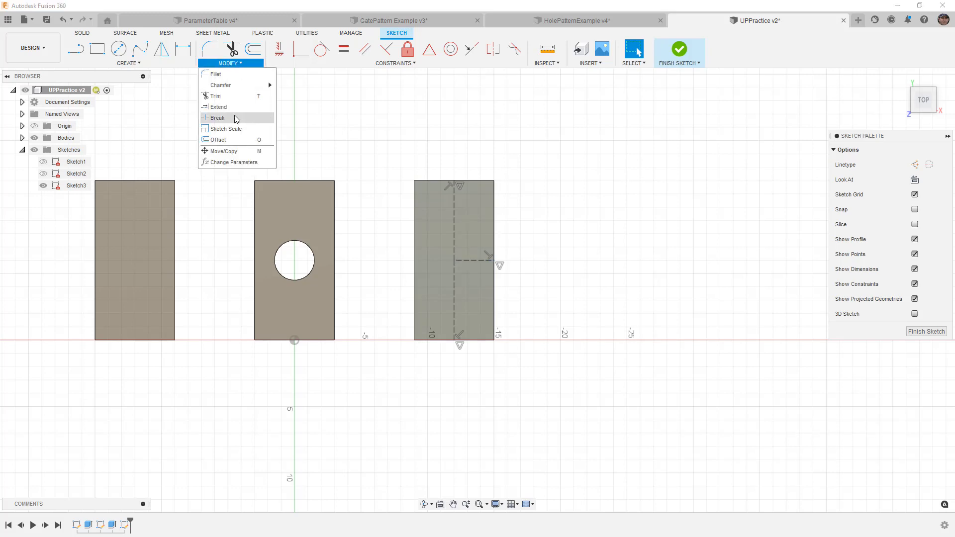
{"action": "left_click", "coordinate": [235, 168]}
{"action": "left_click_drag", "start_coordinate": [685, 127], "coordinate": [727, 116]}
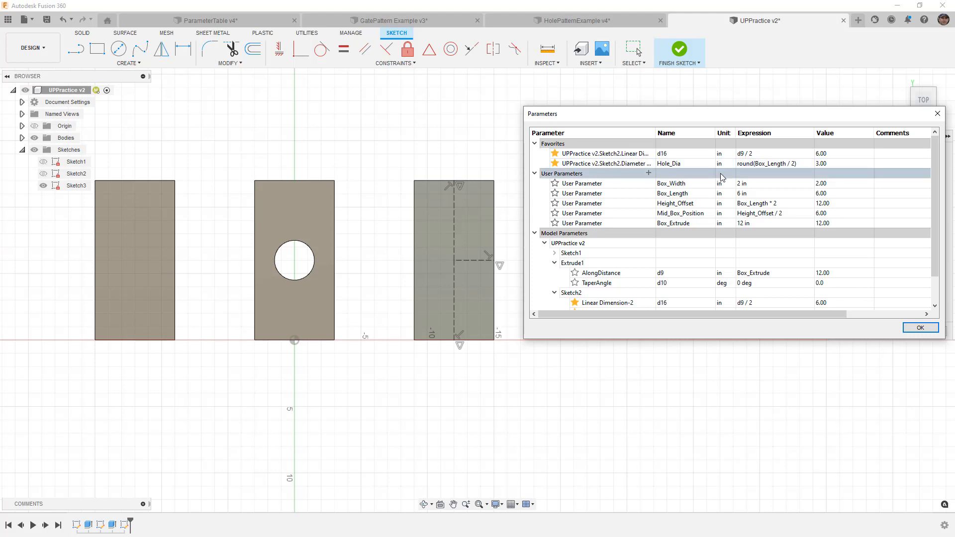
{"action": "left_click", "coordinate": [754, 225]}
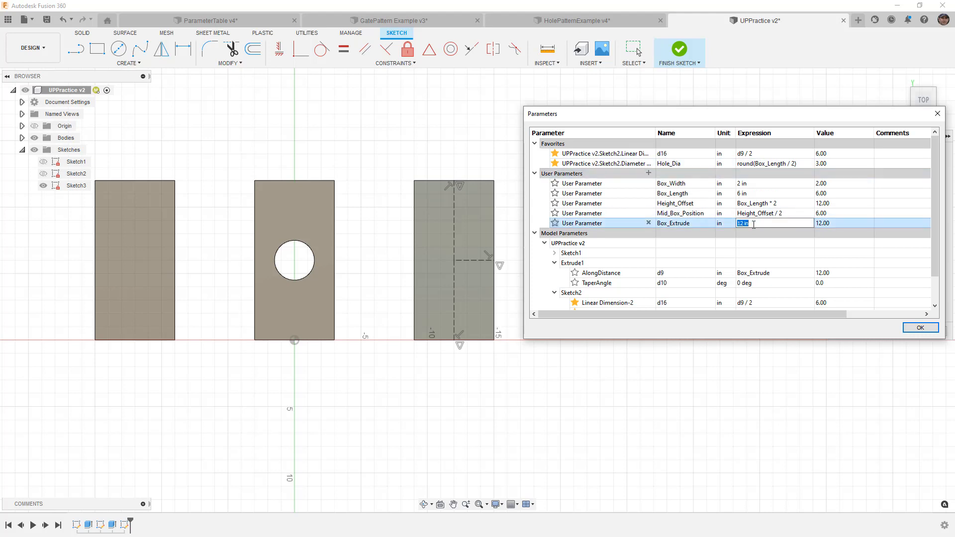
{"action": "type", "text": "16"}
{"action": "key", "text": "Return"}
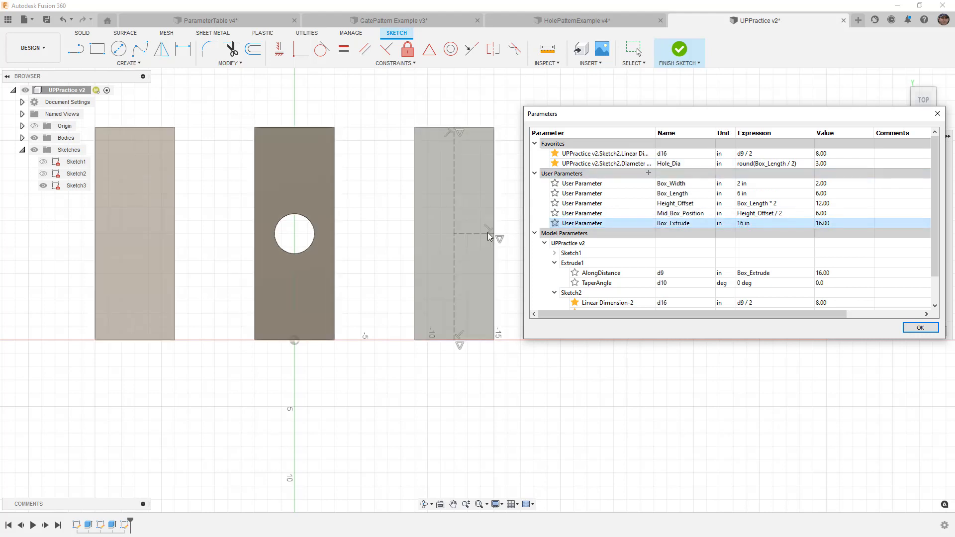
{"action": "left_click", "coordinate": [926, 331]}
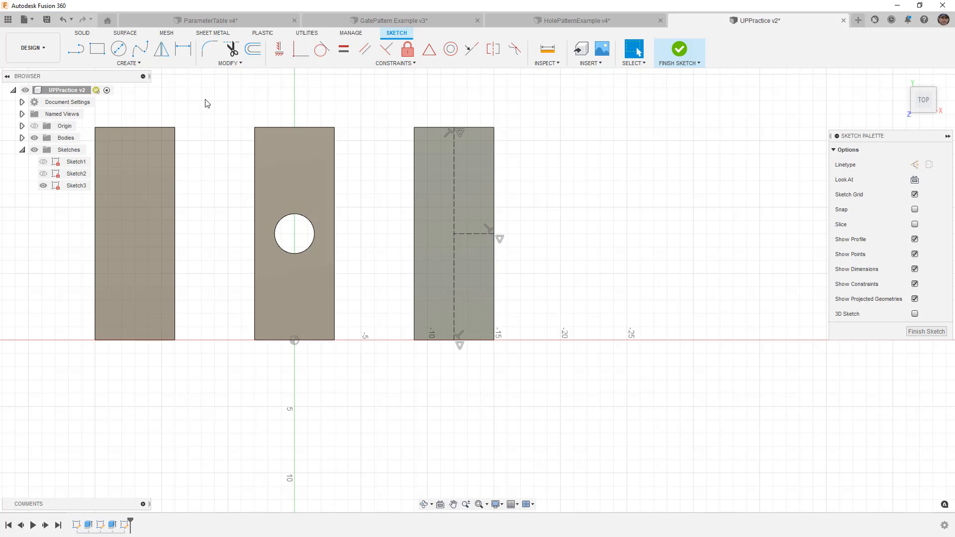
Step: Draw a center-diameter circle about 3.14 in across where the construction lines meet on the rightmost bar
{"action": "left_click", "coordinate": [118, 48]}
{"action": "left_click", "coordinate": [454, 233]}
{"action": "left_click", "coordinate": [470, 250]}
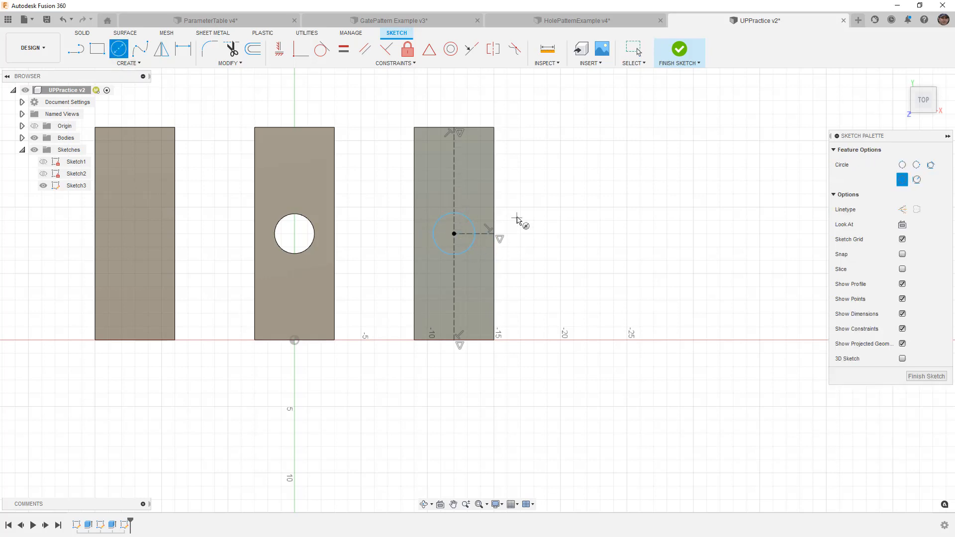
Step: Dimension the rightmost bar's circle with the Hole_Dia parameter as its diameter and finish the sketch
{"action": "key", "text": "d"}
{"action": "left_click", "coordinate": [470, 222]}
{"action": "left_click", "coordinate": [531, 198]}
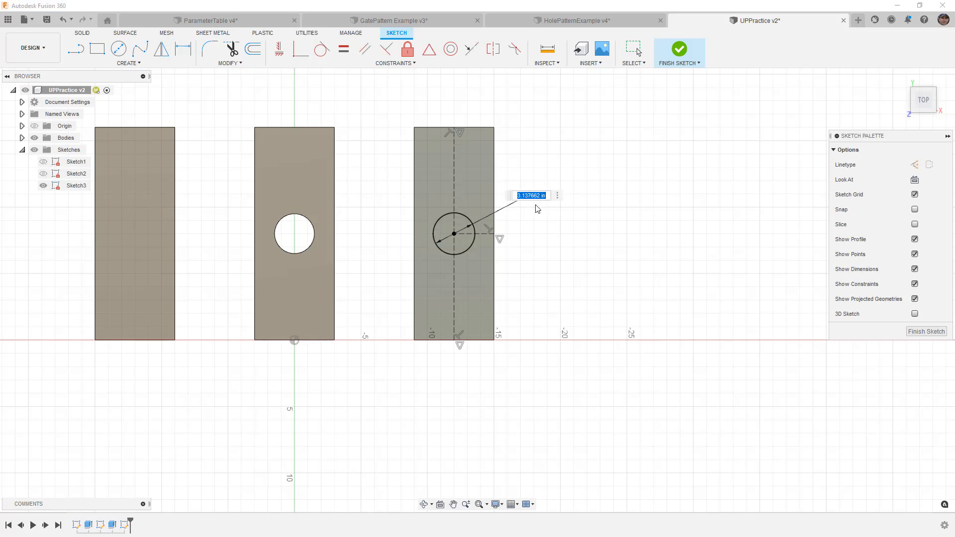
{"action": "type", "text": "h"}
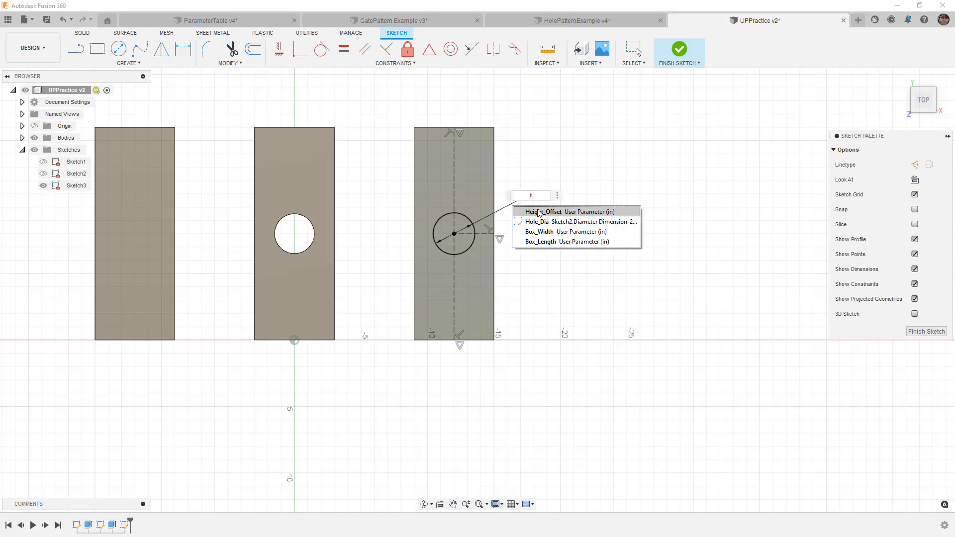
{"action": "key", "text": "Down"}
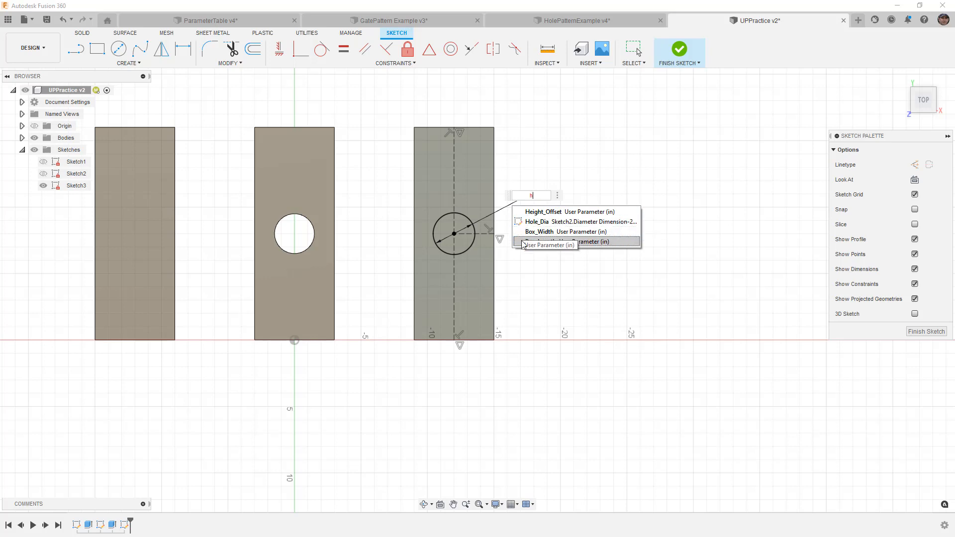
{"action": "left_click", "coordinate": [538, 222]}
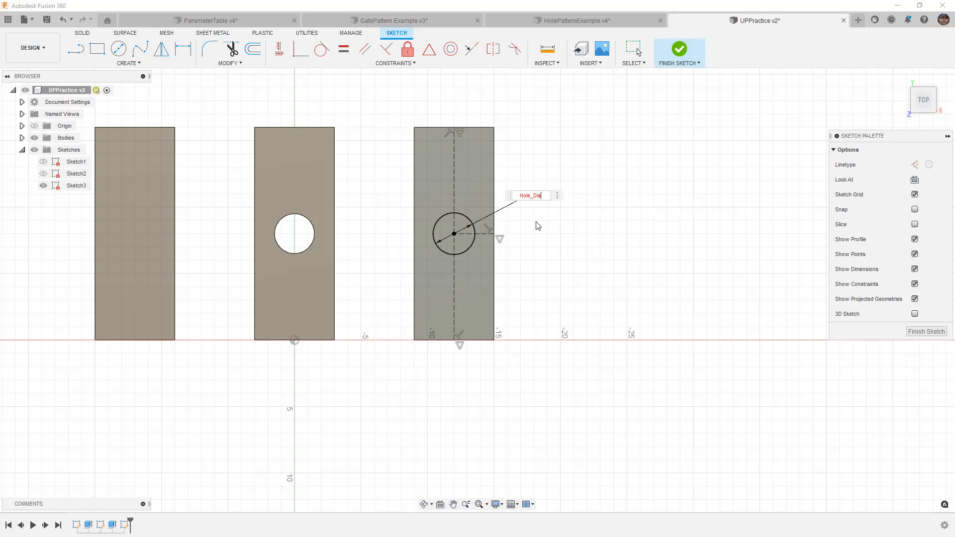
{"action": "key", "text": "Return"}
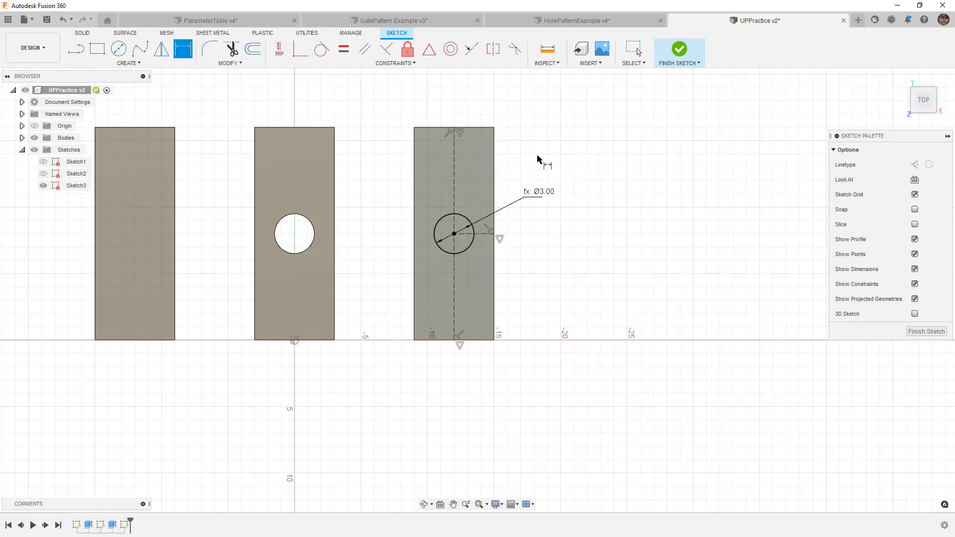
{"action": "left_click", "coordinate": [679, 50]}
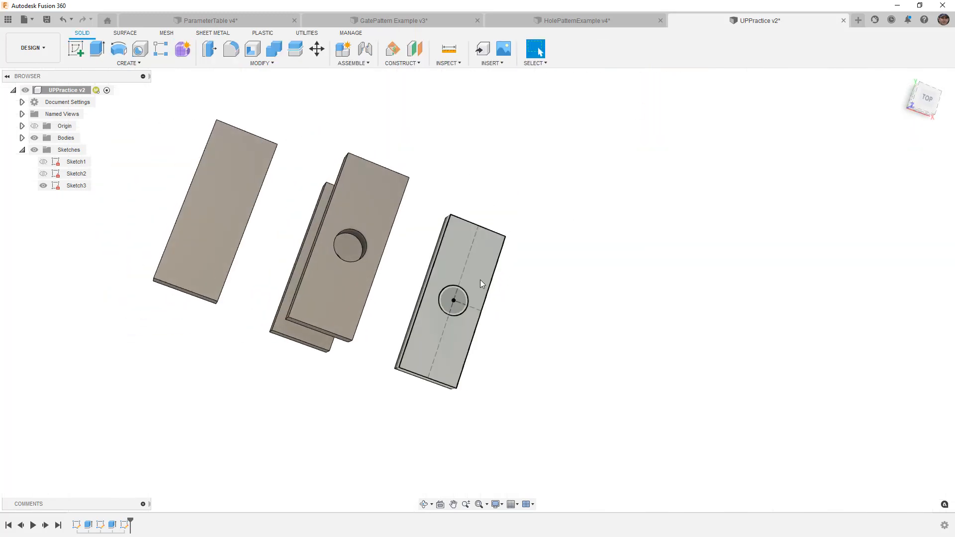
Step: Cut the circle through the rightmost bar with an Extrude using extent To Object, ending at the bar's underside face
{"action": "key", "text": "e"}
{"action": "left_click", "coordinate": [455, 299]}
{"action": "middle_click_drag", "start_coordinate": [516, 336], "coordinate": [515, 247], "text": "shift"}
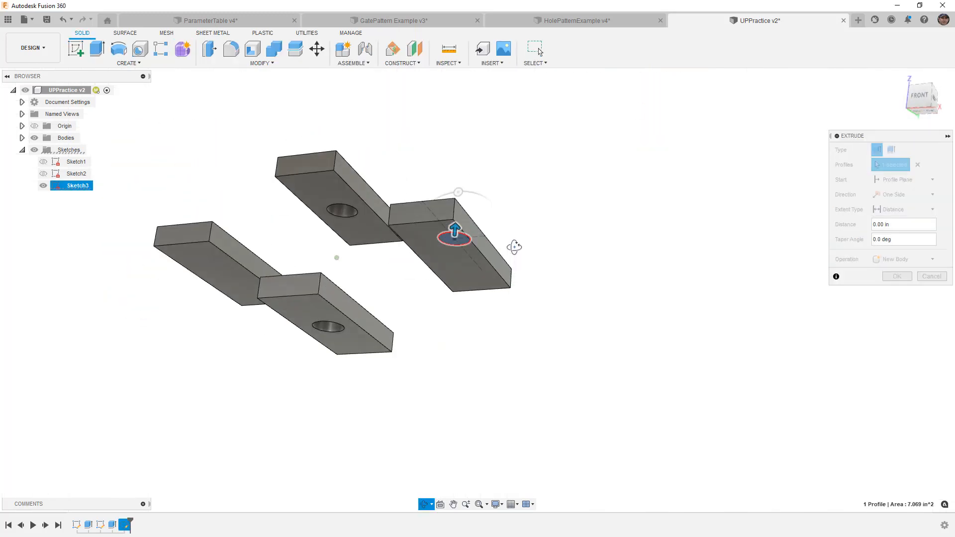
{"action": "left_click", "coordinate": [904, 212]}
{"action": "left_click", "coordinate": [903, 236]}
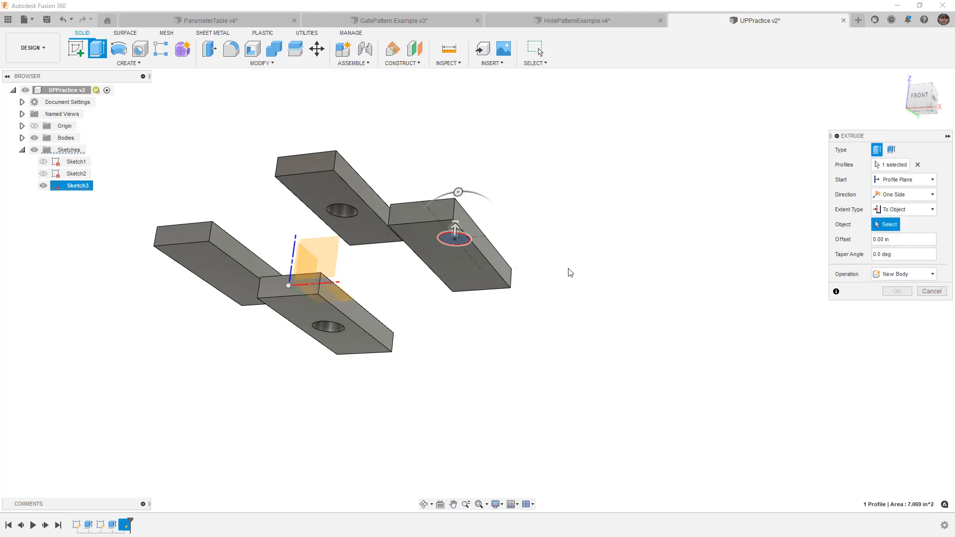
{"action": "left_click", "coordinate": [461, 285]}
{"action": "left_click", "coordinate": [897, 321]}
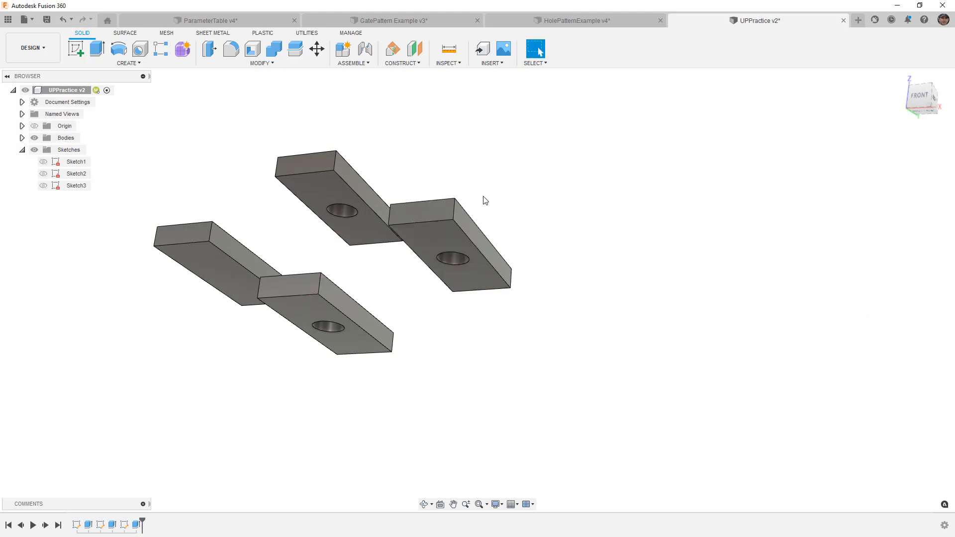
Step: Create a new sketch on the top face of the leftmost plain bar
{"action": "middle_click_drag", "start_coordinate": [478, 184], "coordinate": [239, 230], "text": "shift"}
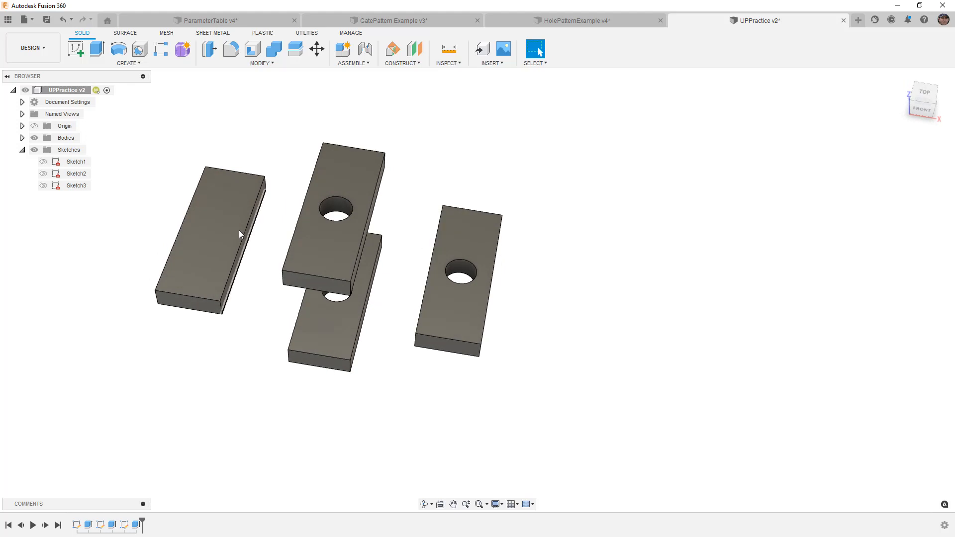
{"action": "left_click", "coordinate": [212, 231]}
{"action": "right_click", "coordinate": [212, 231]}
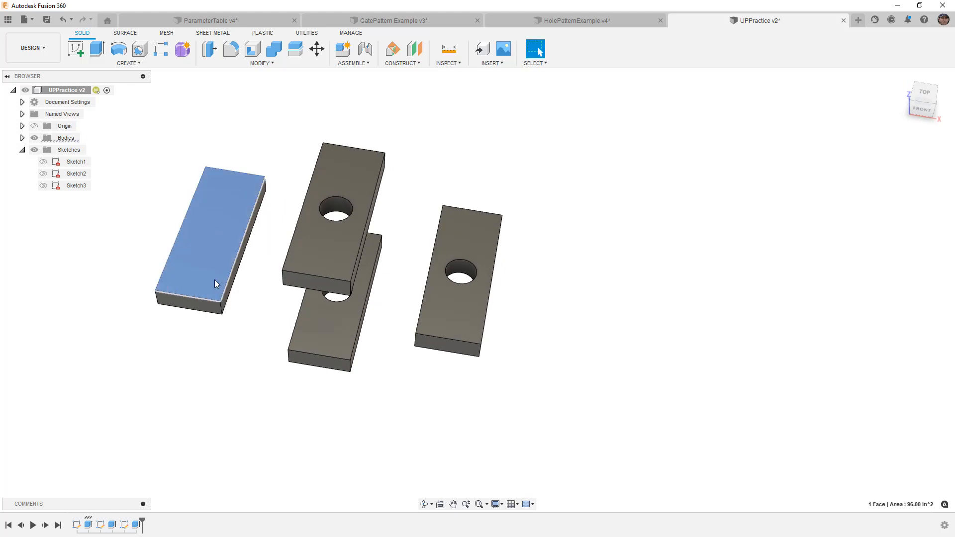
{"action": "left_click", "coordinate": [251, 274]}
{"action": "scroll", "coordinate": [470, 326], "scroll_direction": "up", "scroll_amount": 2}
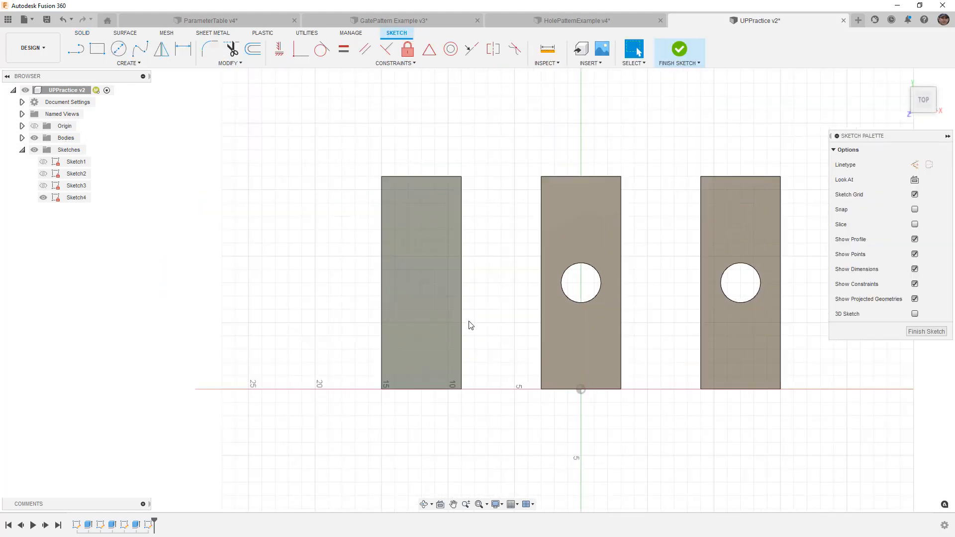
Step: Draw a freehand circle near the middle of the leftmost bar, roughly the size of the neighbouring holes
{"action": "key", "text": "c"}
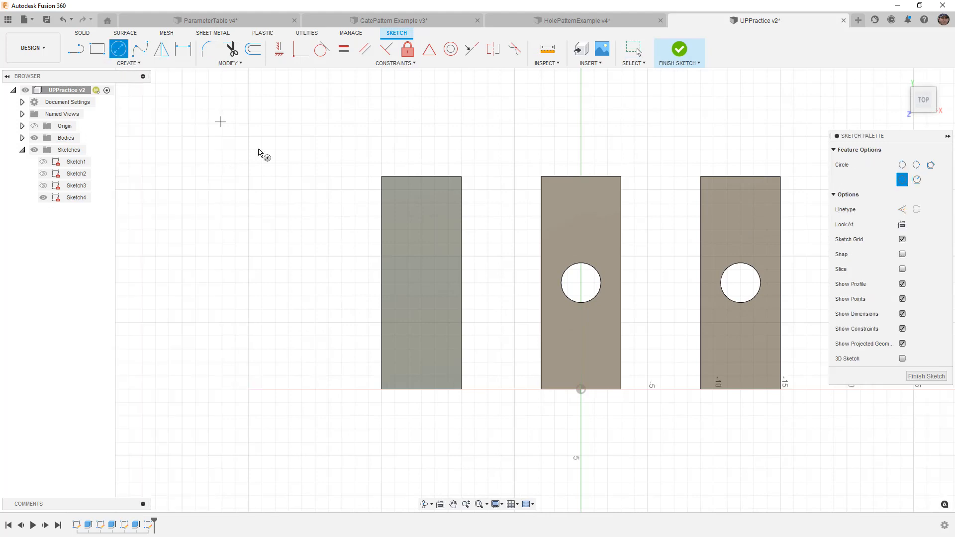
{"action": "left_click", "coordinate": [420, 283]}
{"action": "key", "text": "Escape"}
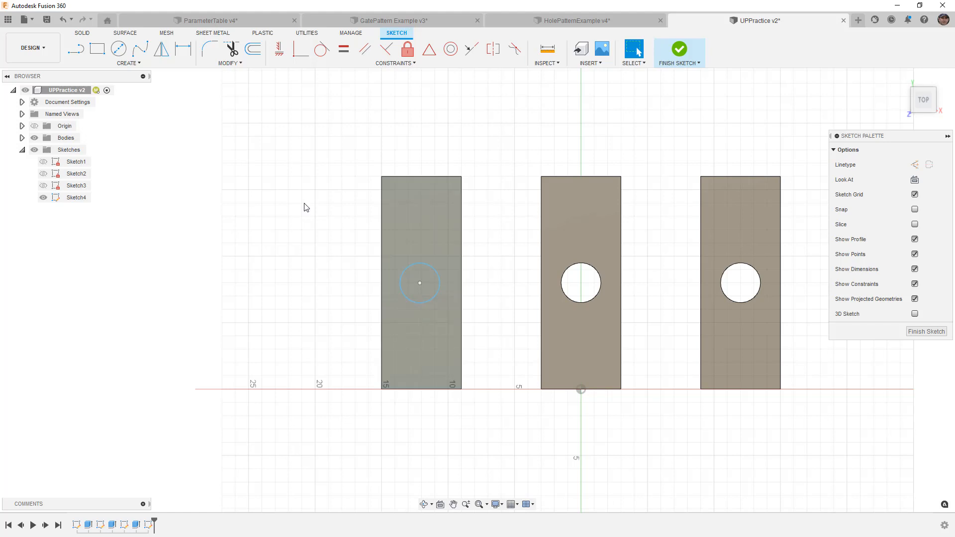
Step: Place a sketch point at the midpoint of the leftmost bar's lower edge and constrain the circle's center vertically to it
{"action": "left_click", "coordinate": [139, 64]}
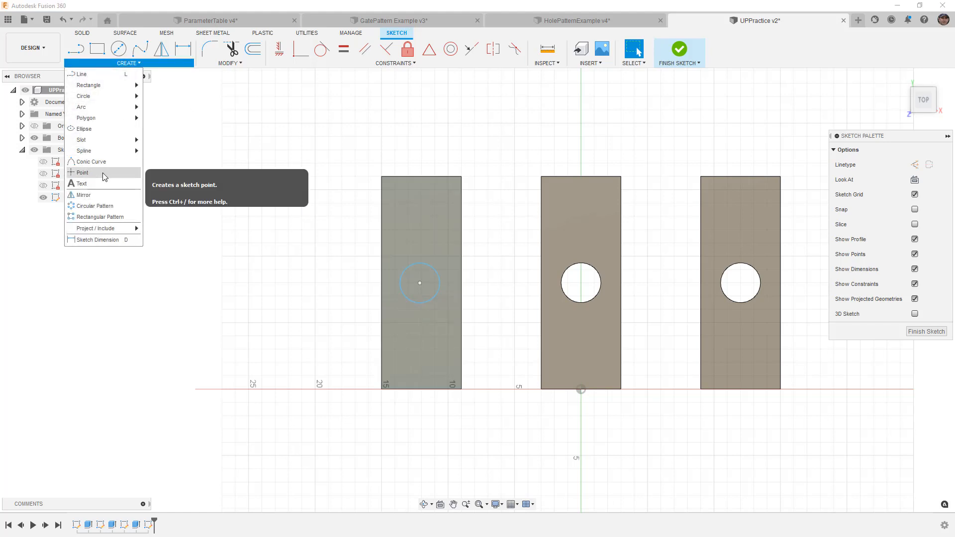
{"action": "left_click", "coordinate": [82, 172]}
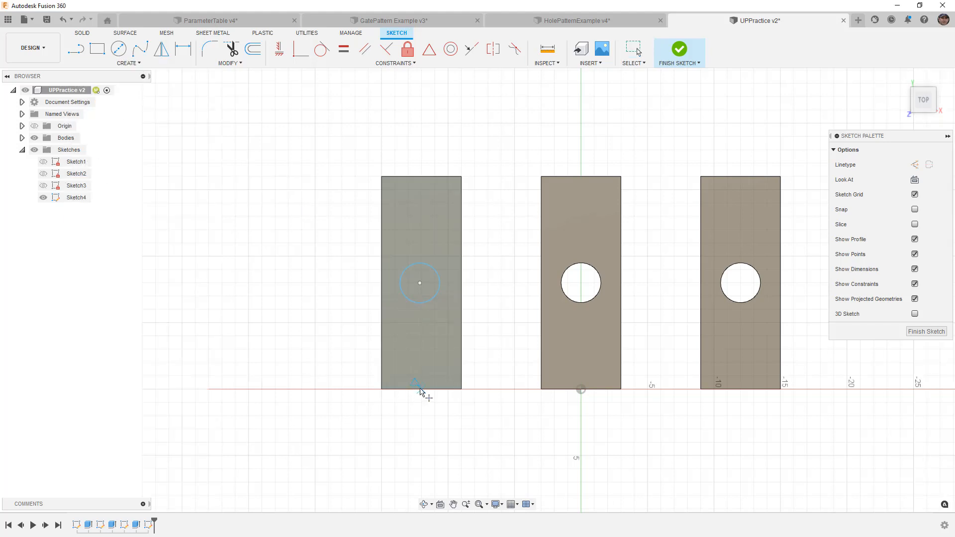
{"action": "key", "text": "Escape"}
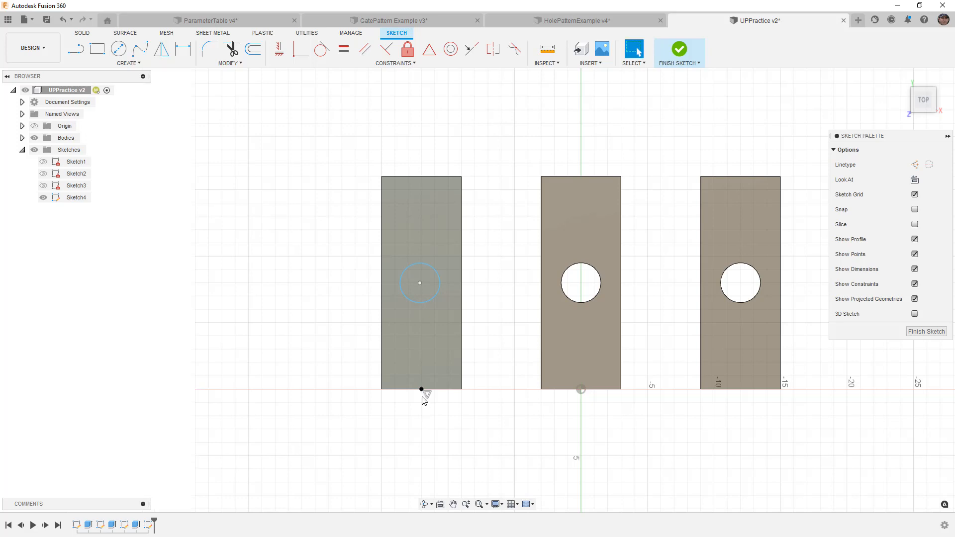
{"action": "left_click", "coordinate": [422, 390]}
{"action": "left_click", "coordinate": [421, 284]}
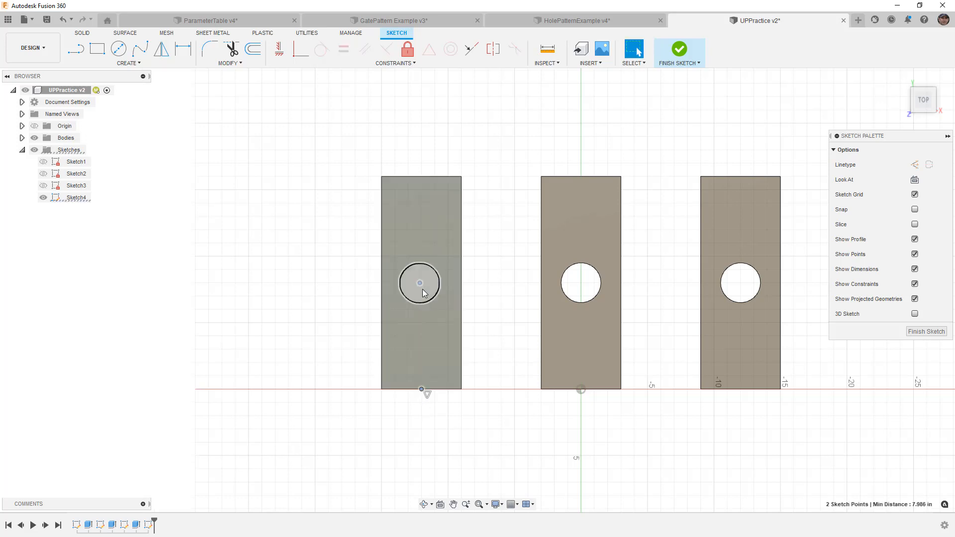
{"action": "left_click", "coordinate": [279, 50]}
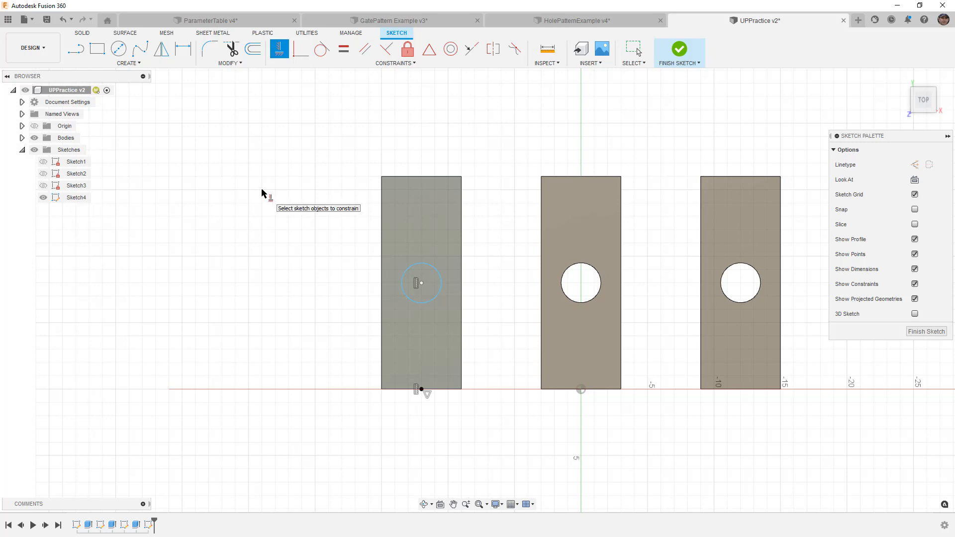
{"action": "key", "text": "Escape"}
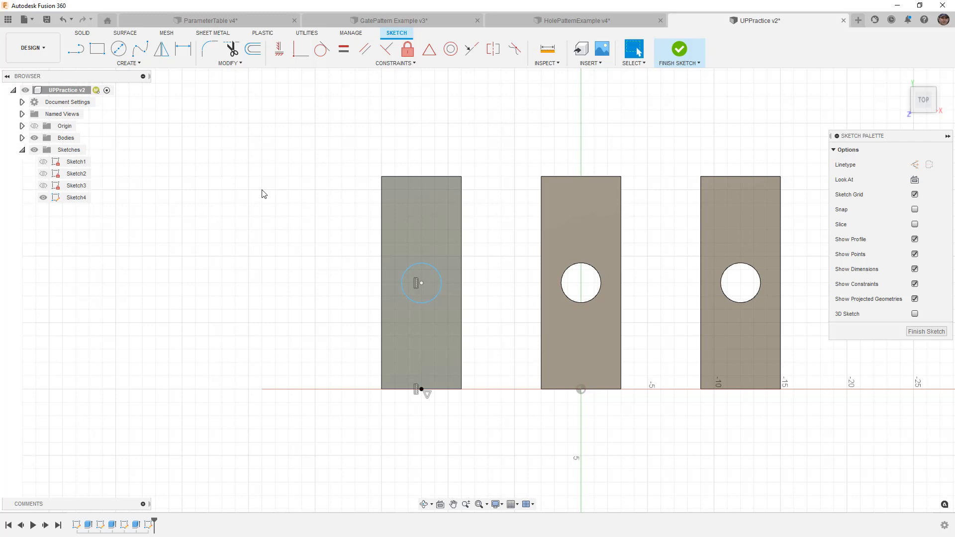
{"action": "left_click", "coordinate": [598, 275]}
{"action": "left_click", "coordinate": [599, 275]}
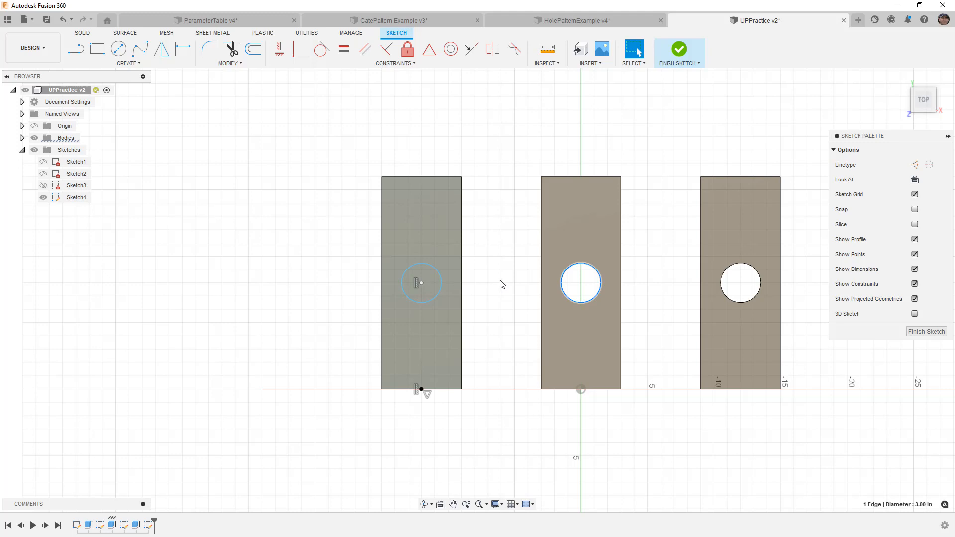
{"action": "key", "text": "Escape"}
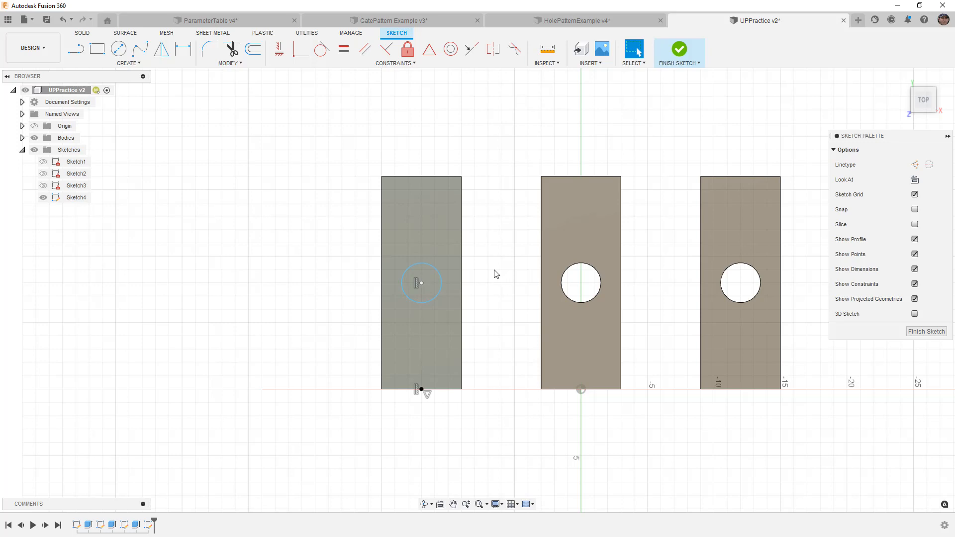
Step: Add a driven dimension for the length of the leftmost bar's outer long edge
{"action": "left_click", "coordinate": [183, 49]}
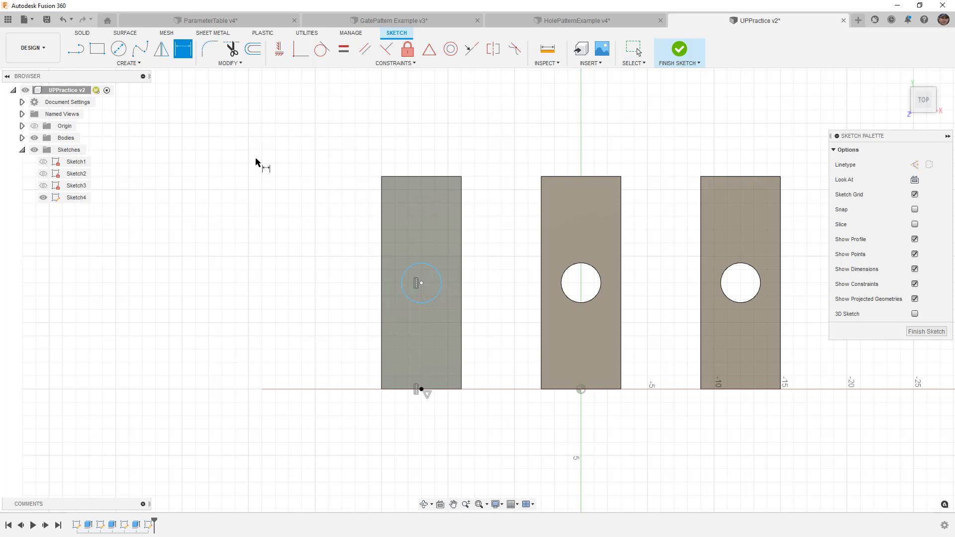
{"action": "left_click", "coordinate": [383, 218]}
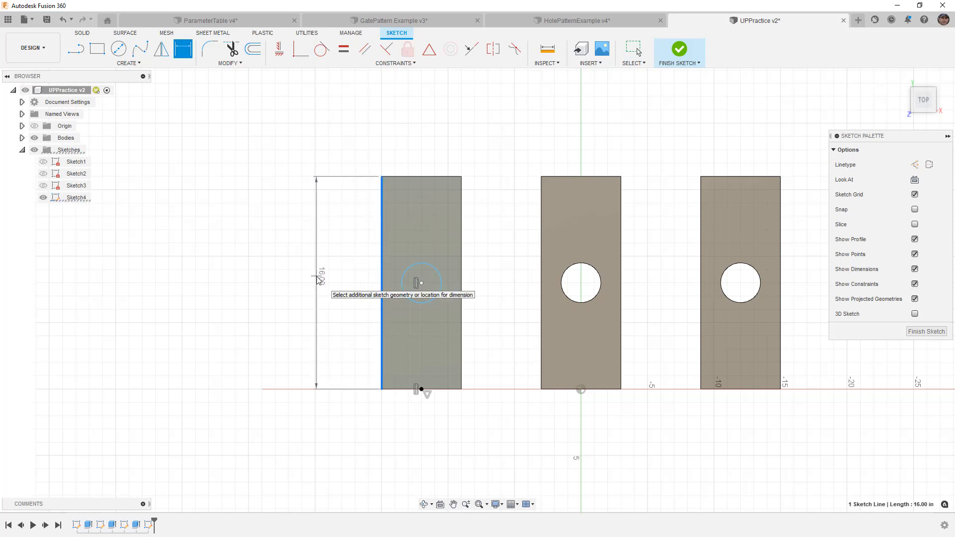
{"action": "left_click", "coordinate": [317, 279]}
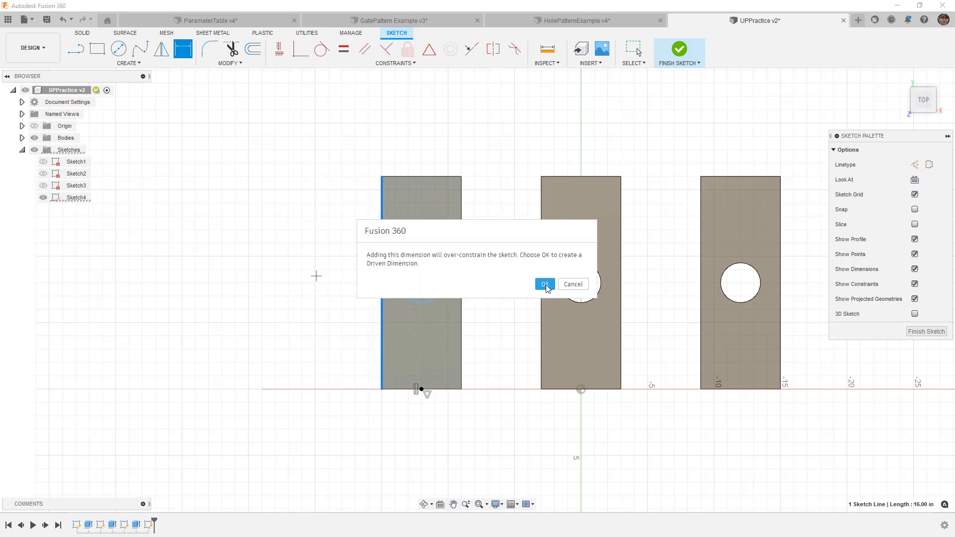
{"action": "left_click", "coordinate": [545, 285]}
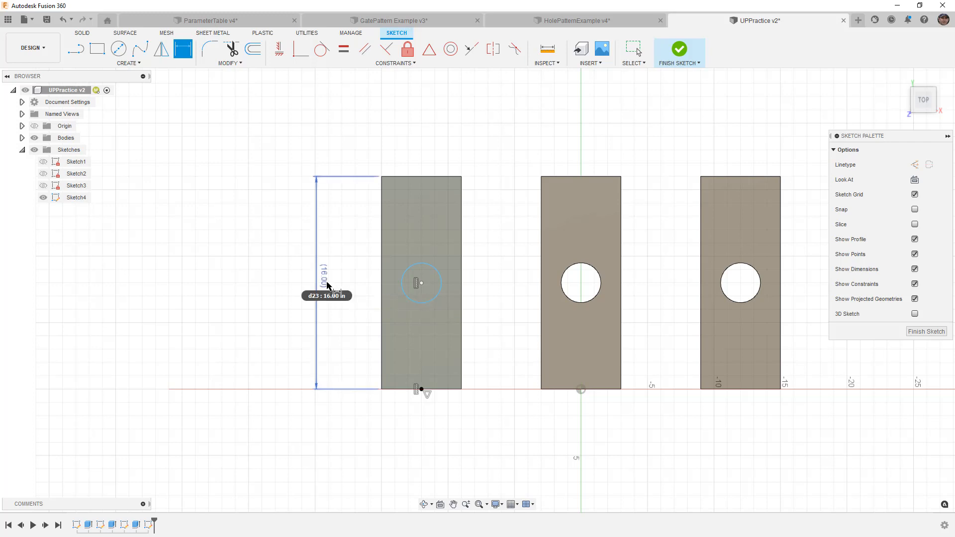
Step: Dimension the vertical distance from the lower-edge midpoint to the circle's center as d23/2, referencing the driven length dimension
{"action": "left_click", "coordinate": [421, 389]}
{"action": "left_click", "coordinate": [422, 283]}
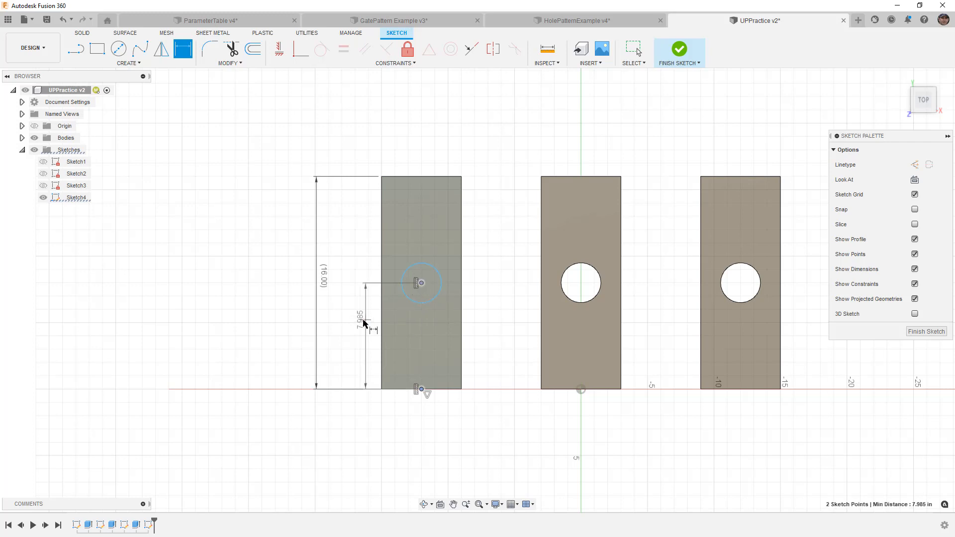
{"action": "left_click", "coordinate": [361, 322]}
{"action": "left_click", "coordinate": [325, 279]}
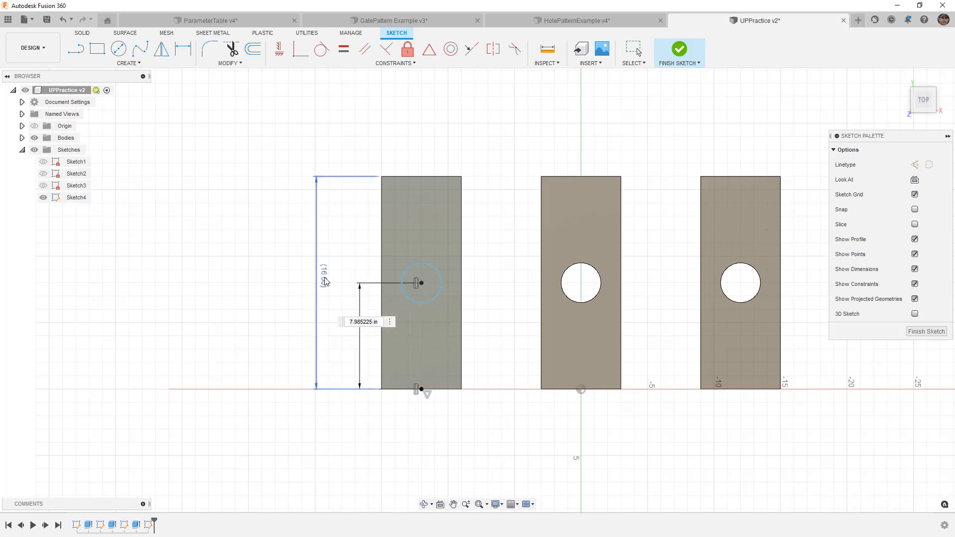
{"action": "type", "text": "/2"}
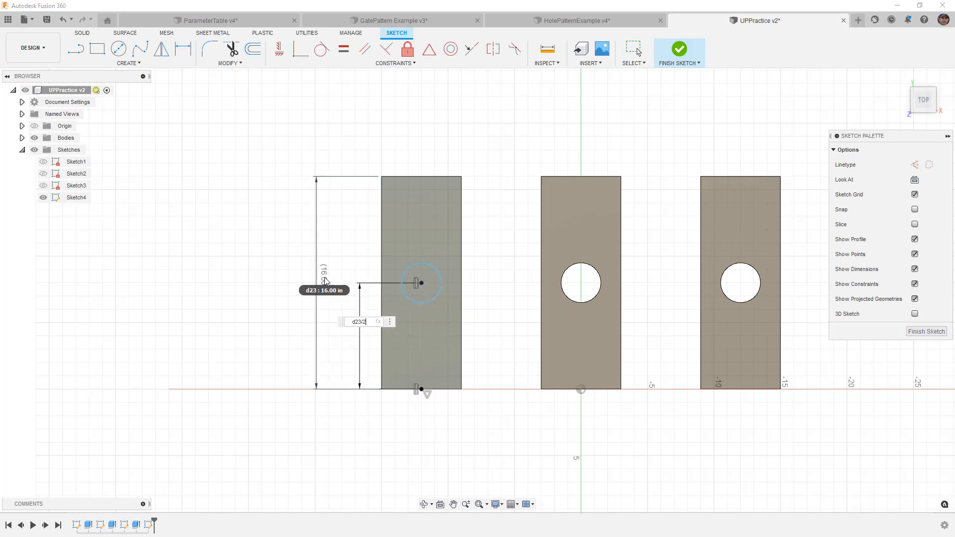
{"action": "key", "text": "Return"}
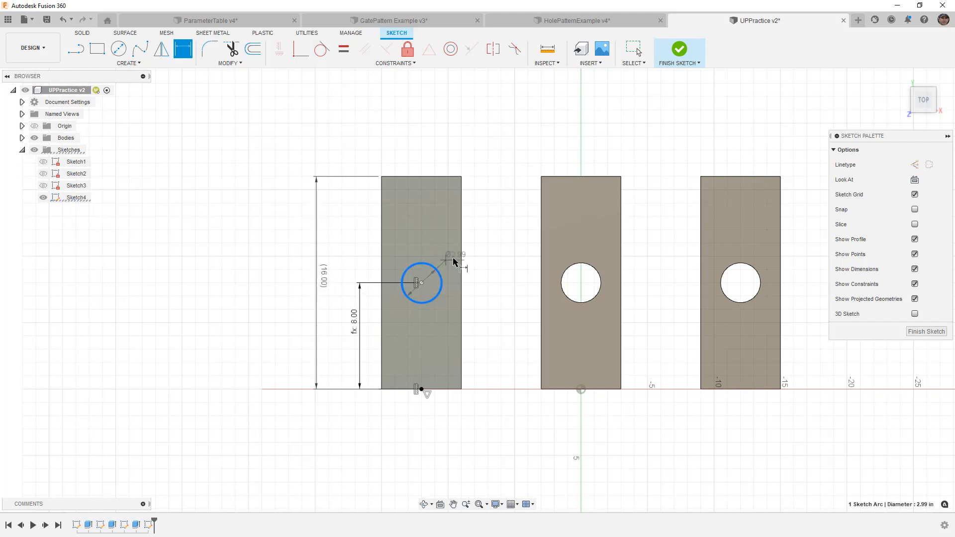
Step: Dimension the circle's diameter on the leftmost bar with the Hole_Dia parameter
{"action": "left_click", "coordinate": [433, 269]}
{"action": "left_click", "coordinate": [495, 255]}
{"action": "type", "text": "h"}
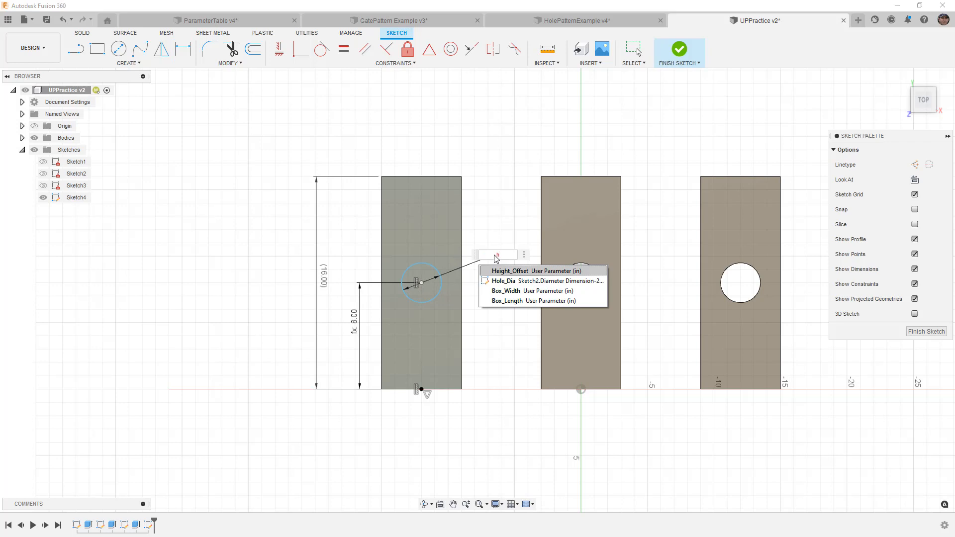
{"action": "key", "text": "Down"}
{"action": "key", "text": "Return"}
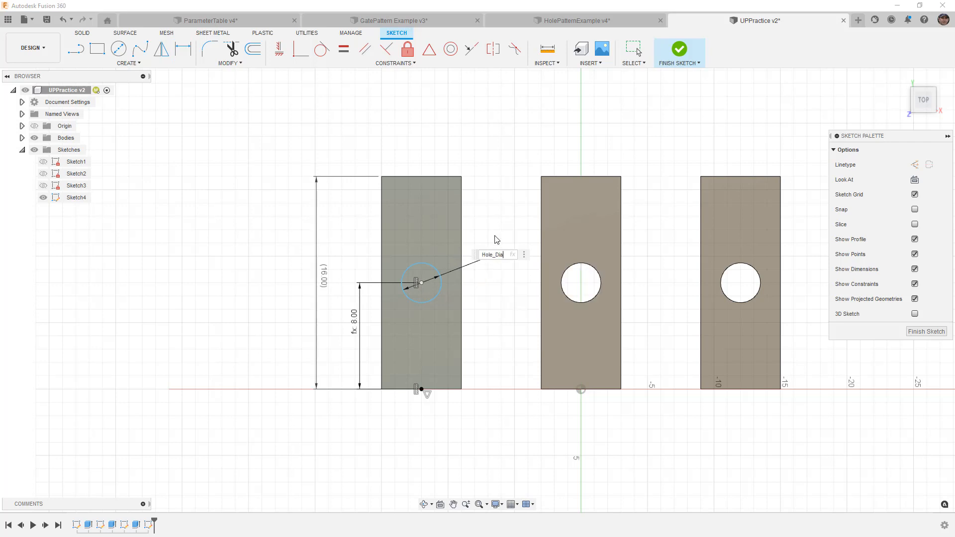
{"action": "key", "text": "Return"}
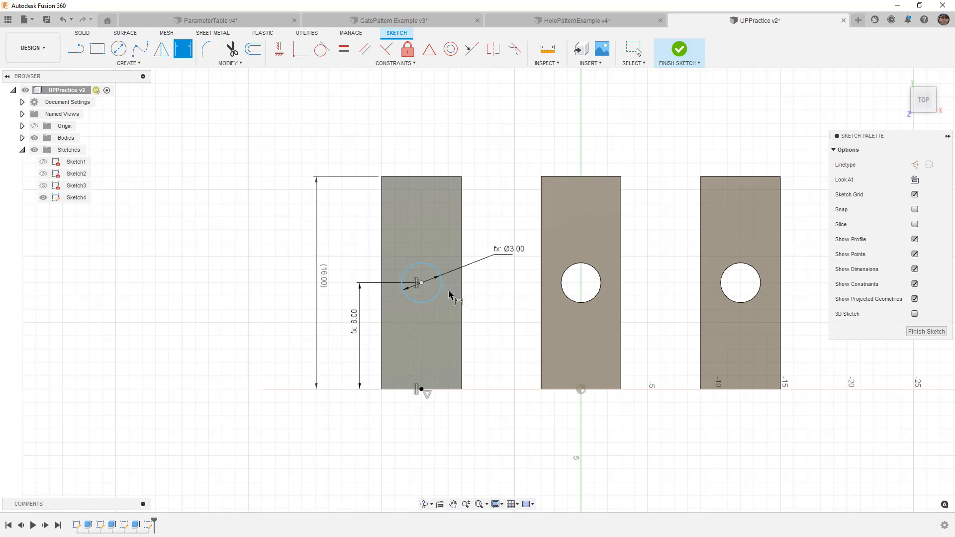
{"action": "key", "text": "Escape"}
Step: Inspect the circle and its center point on the leftmost bar, and finish the sketch
{"action": "left_click", "coordinate": [431, 302]}
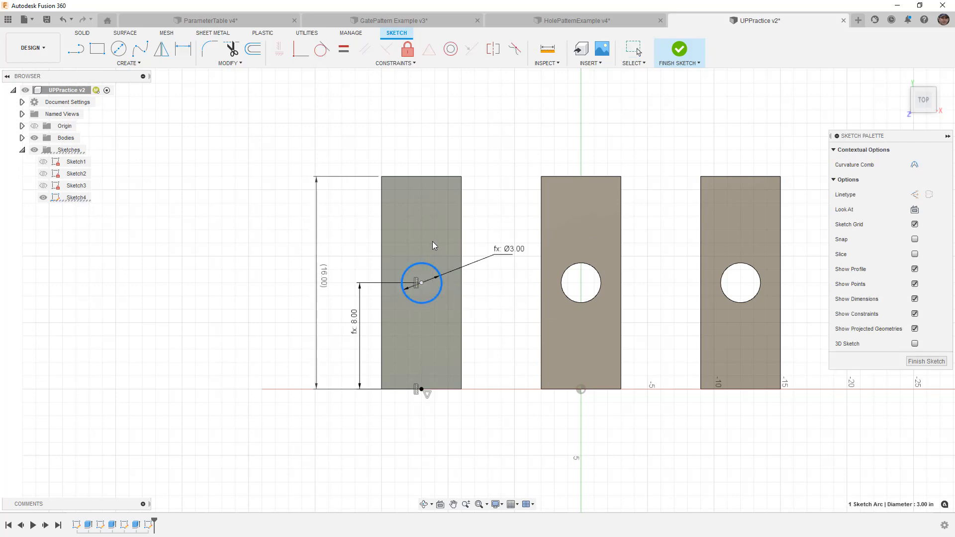
{"action": "left_click", "coordinate": [507, 306]}
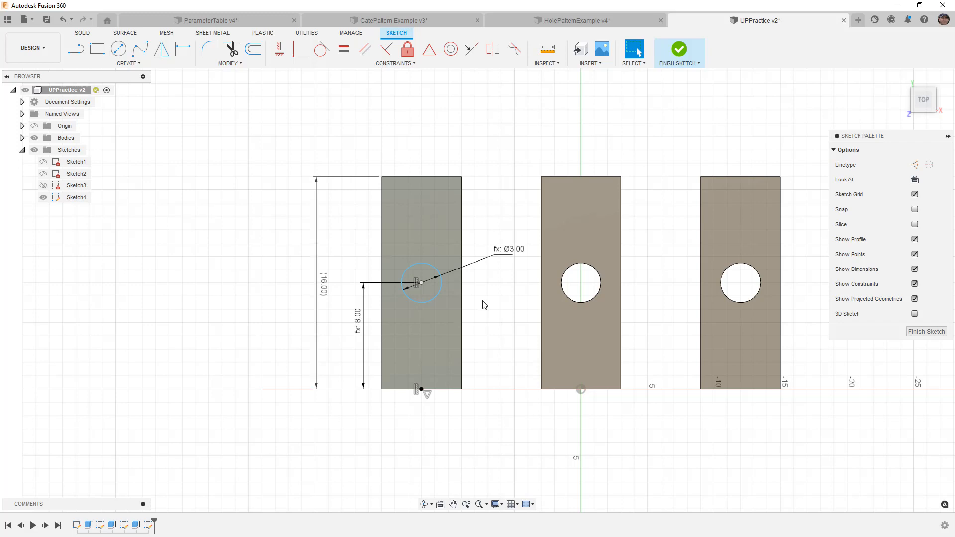
{"action": "middle_click_drag", "start_coordinate": [473, 337], "coordinate": [466, 301], "text": "shift"}
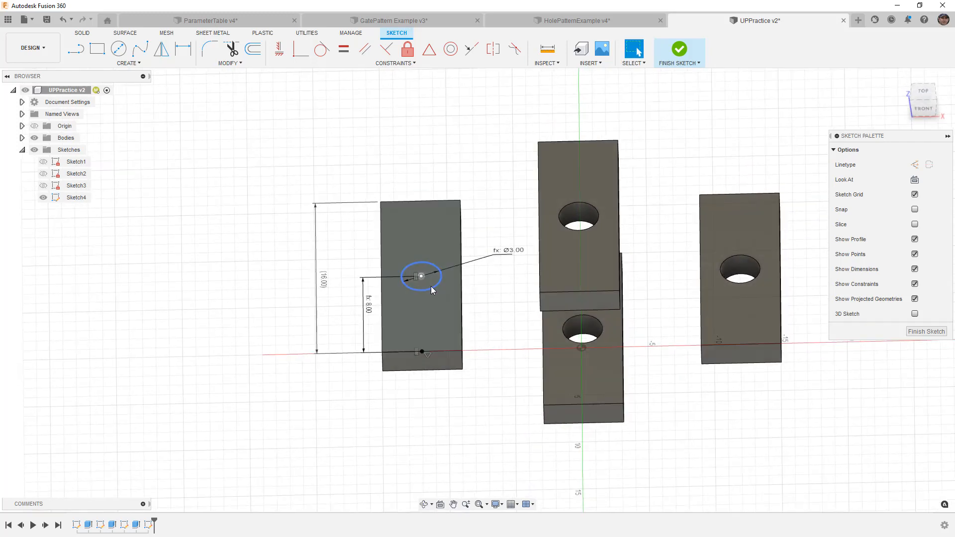
{"action": "left_click", "coordinate": [423, 276]}
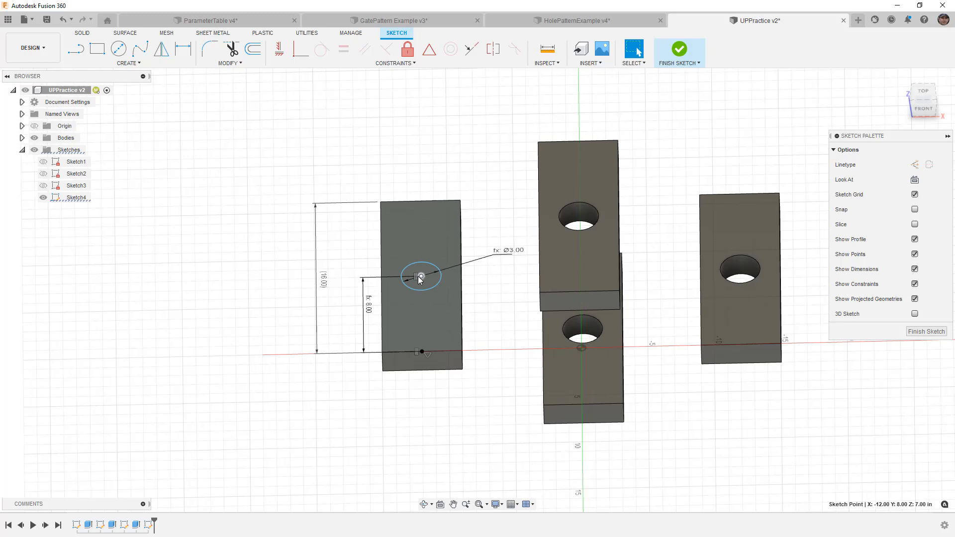
{"action": "left_click", "coordinate": [440, 283]}
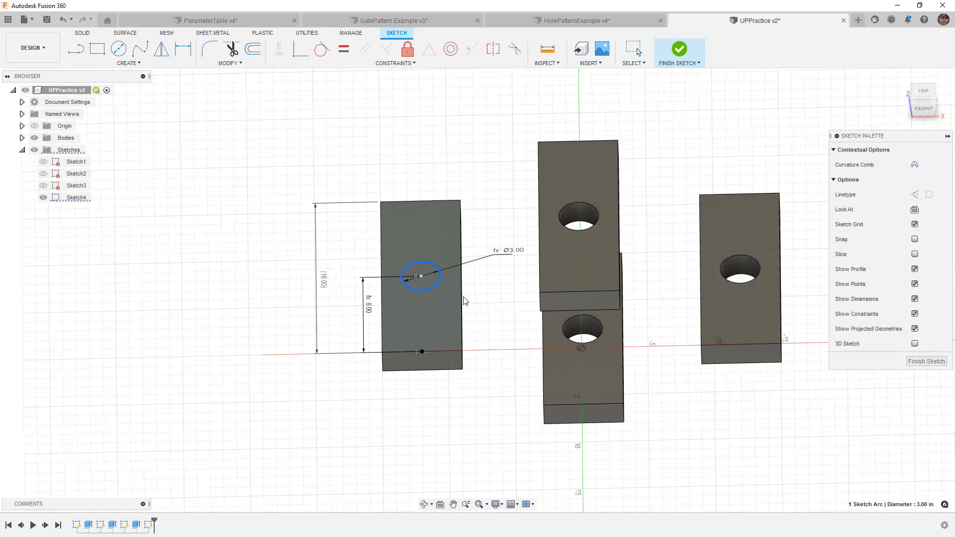
{"action": "key", "text": "Escape"}
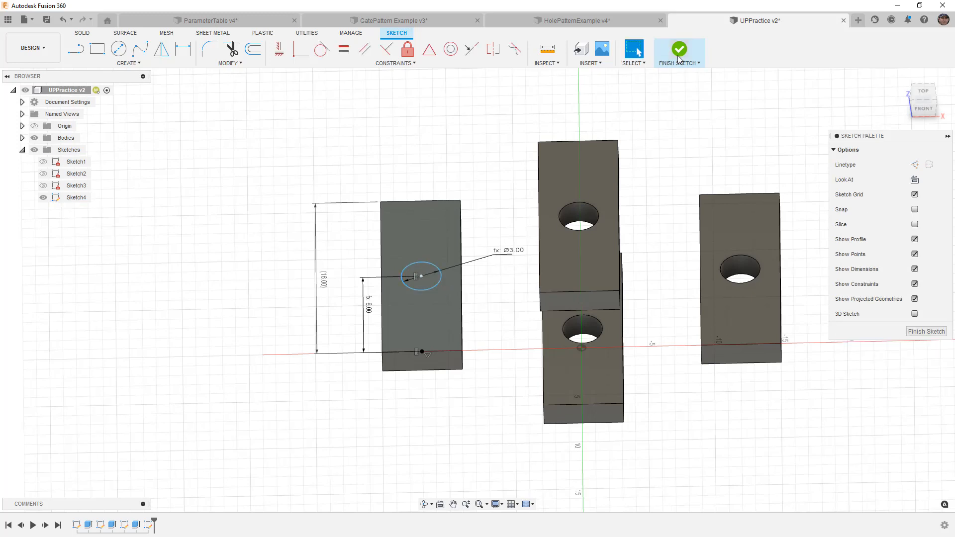
{"action": "left_click", "coordinate": [678, 56]}
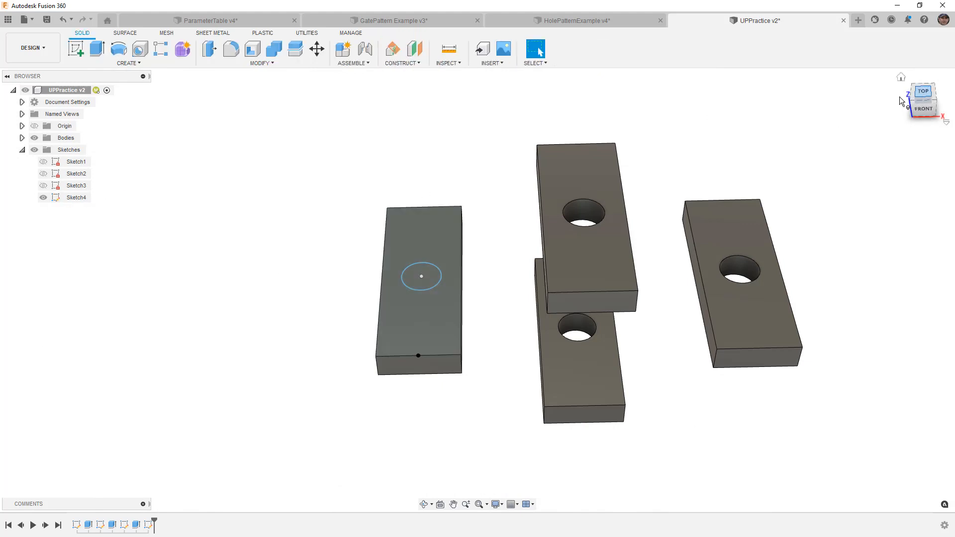
Step: Extrude the circle as a cut through the leftmost bar, using a To Object extent that ends at the bar's underside face
{"action": "left_click", "coordinate": [923, 94]}
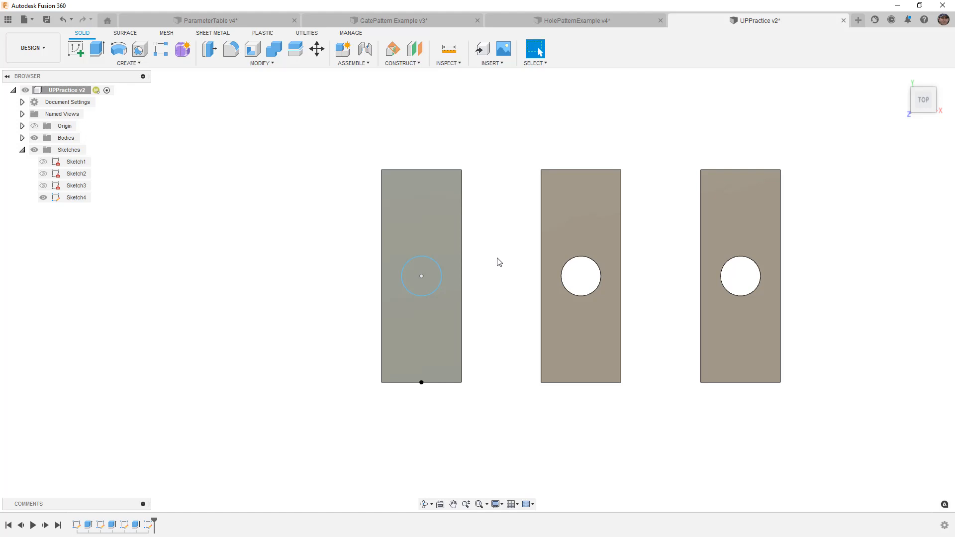
{"action": "left_click", "coordinate": [98, 49]}
{"action": "left_click", "coordinate": [431, 293]}
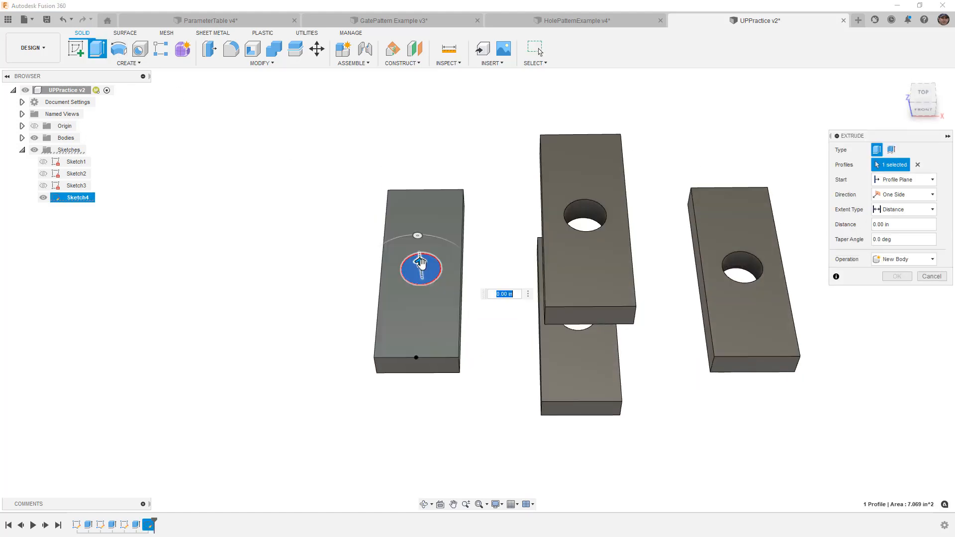
{"action": "left_click_drag", "start_coordinate": [420, 263], "coordinate": [424, 294]}
{"action": "middle_click_drag", "start_coordinate": [467, 361], "coordinate": [480, 254], "text": "shift"}
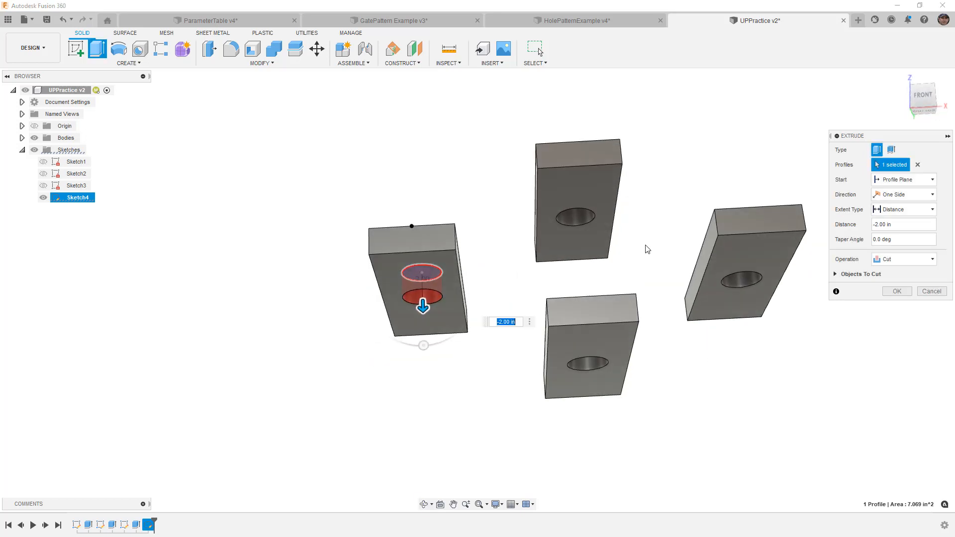
{"action": "left_click", "coordinate": [900, 210]}
{"action": "left_click", "coordinate": [895, 241]}
{"action": "left_click", "coordinate": [433, 313]}
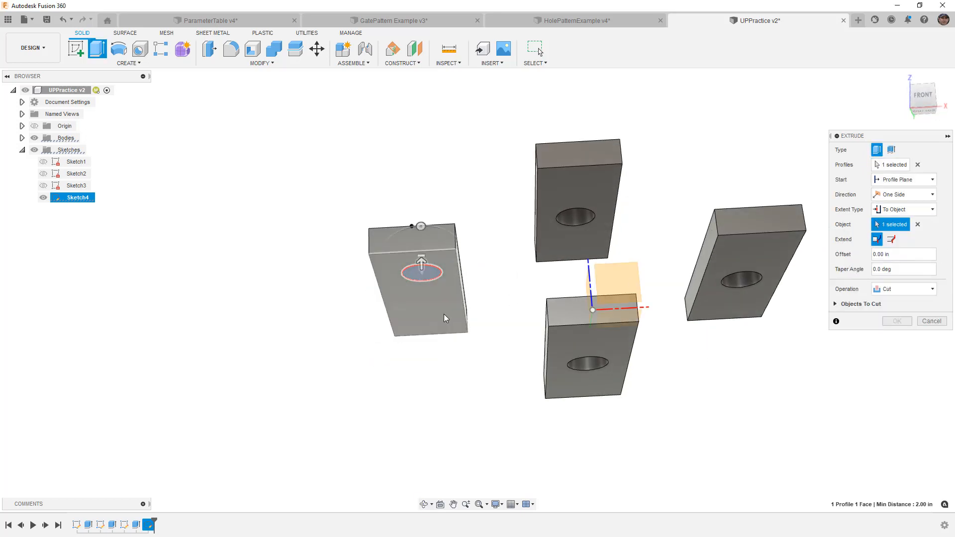
{"action": "left_click", "coordinate": [899, 324]}
{"action": "middle_click_drag", "start_coordinate": [662, 317], "coordinate": [526, 322], "text": "shift"}
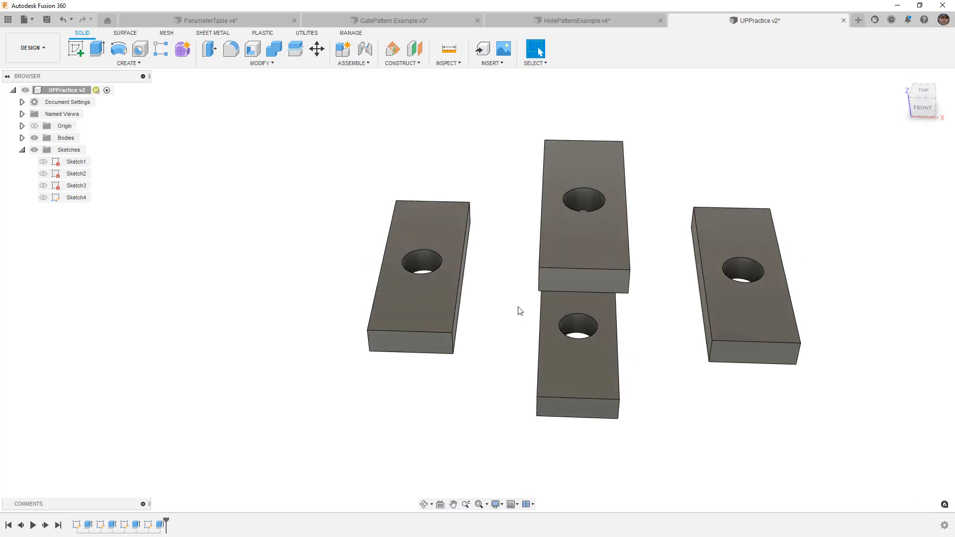
{"action": "mouse_move", "coordinate": [525, 312]}
{"action": "middle_mouse_down", "text": "shift"}
{"action": "mouse_move", "coordinate": [497, 318]}
{"action": "mouse_move", "coordinate": [515, 327]}
{"action": "middle_mouse_up", "text": "shift"}
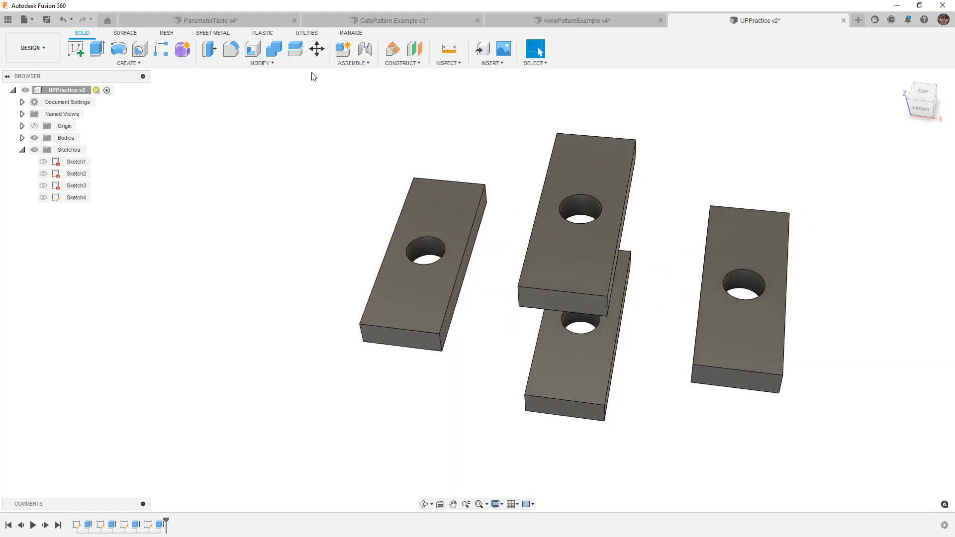
Step: Open the Parameters dialog and examine the user parameters and the dimension expressions under Sketch3 and Sketch4, including the driven length d23
{"action": "left_click", "coordinate": [262, 63]}
{"action": "left_click", "coordinate": [245, 307]}
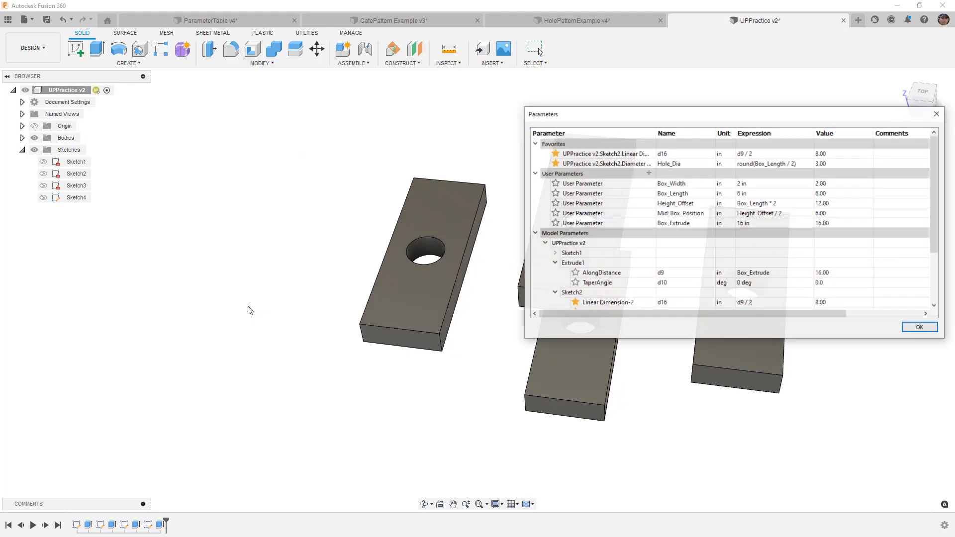
{"action": "middle_click_drag", "start_coordinate": [378, 240], "coordinate": [309, 224], "text": "shift"}
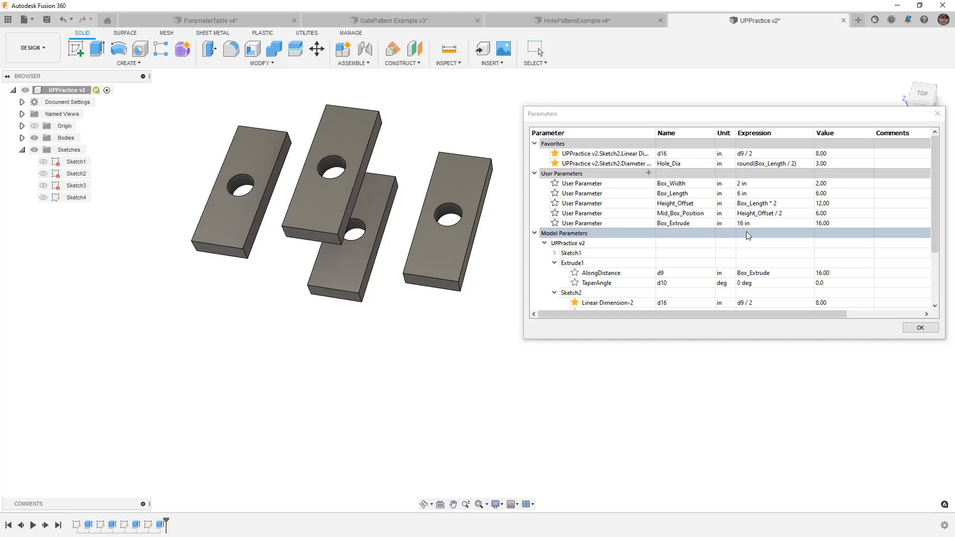
{"action": "scroll", "coordinate": [622, 273], "scroll_direction": "down", "scroll_amount": 3}
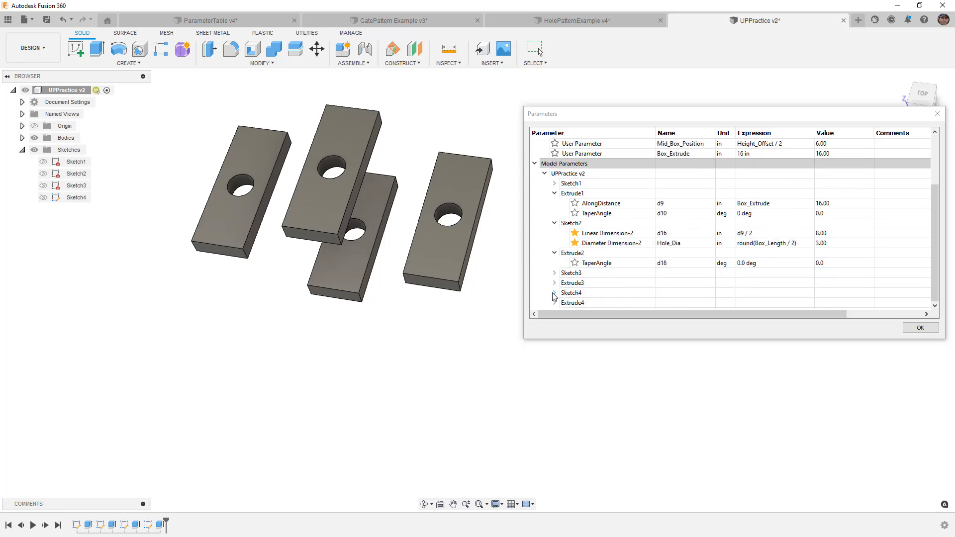
{"action": "left_click", "coordinate": [554, 293]}
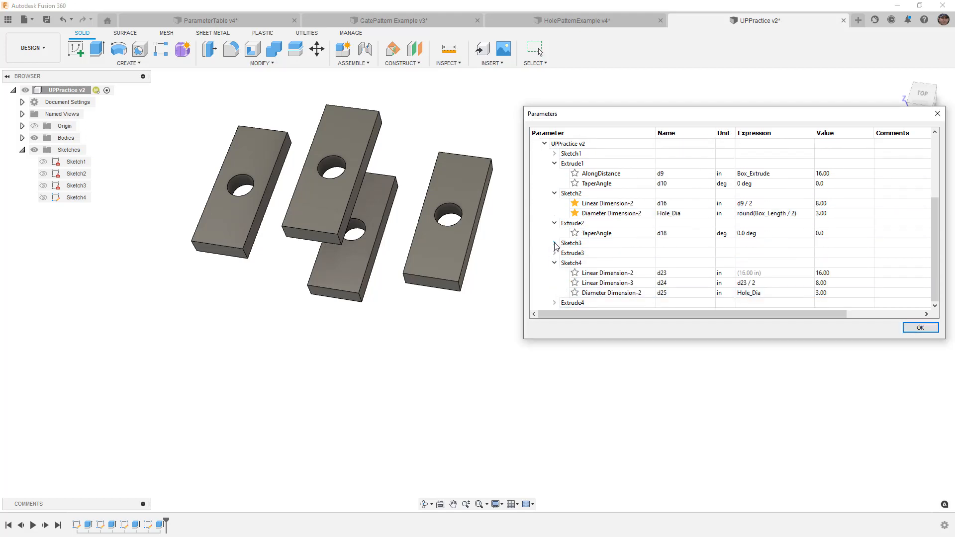
{"action": "left_click", "coordinate": [554, 243]}
{"action": "scroll", "coordinate": [563, 259], "scroll_direction": "up", "scroll_amount": 4}
{"action": "scroll", "coordinate": [564, 259], "scroll_direction": "down", "scroll_amount": 3}
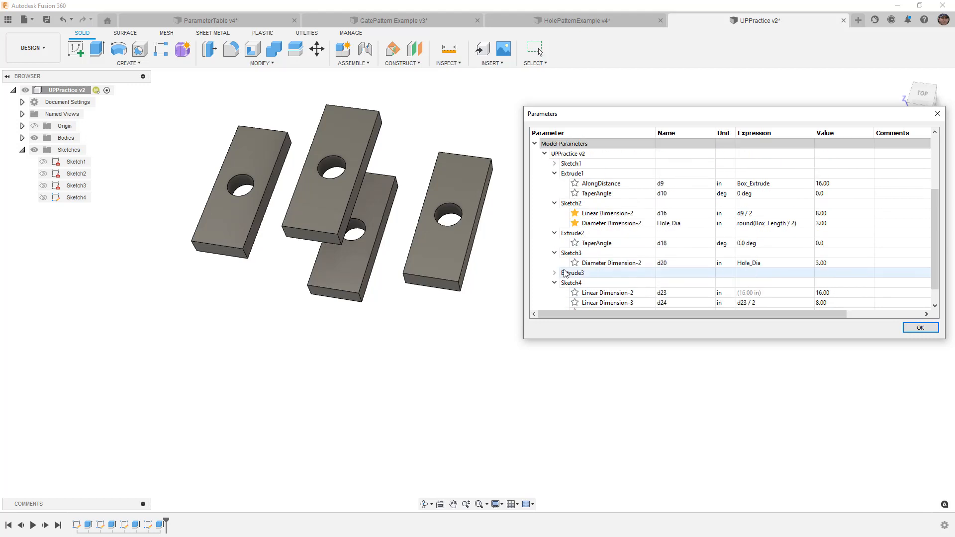
{"action": "scroll", "coordinate": [563, 259], "scroll_direction": "up", "scroll_amount": 3}
{"action": "left_click", "coordinate": [545, 243]}
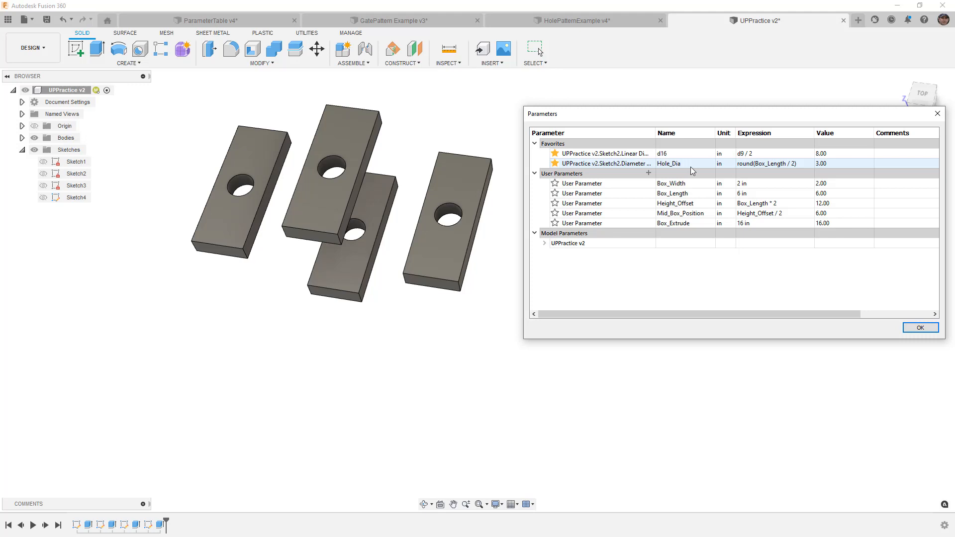
{"action": "left_click", "coordinate": [545, 244]}
{"action": "scroll", "coordinate": [556, 275], "scroll_direction": "down", "scroll_amount": 4}
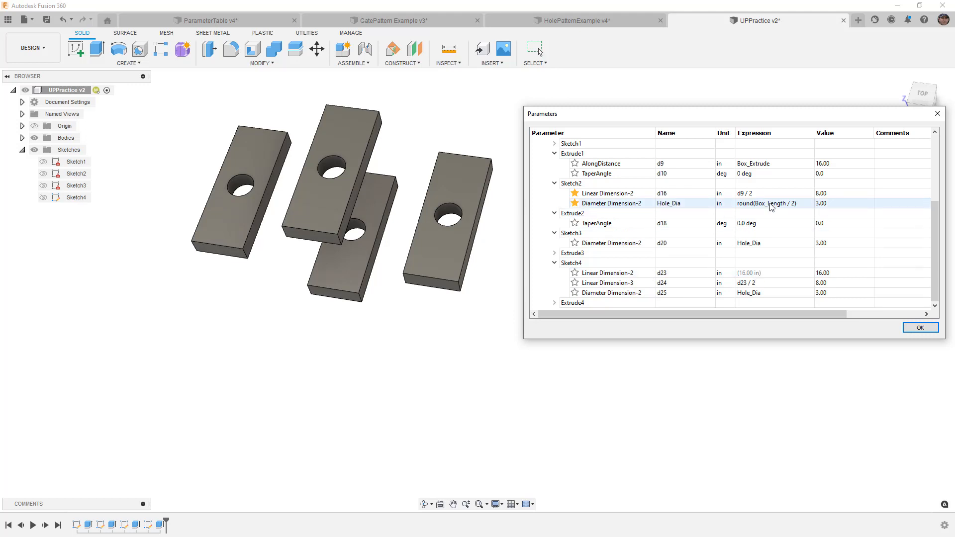
{"action": "scroll", "coordinate": [749, 234], "scroll_direction": "up", "scroll_amount": 4}
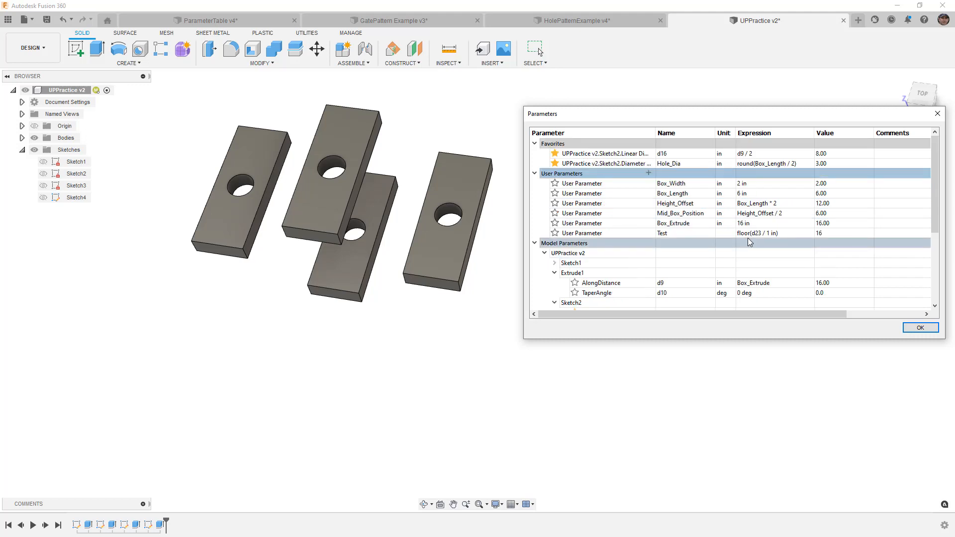
{"action": "scroll", "coordinate": [749, 238], "scroll_direction": "down", "scroll_amount": 4}
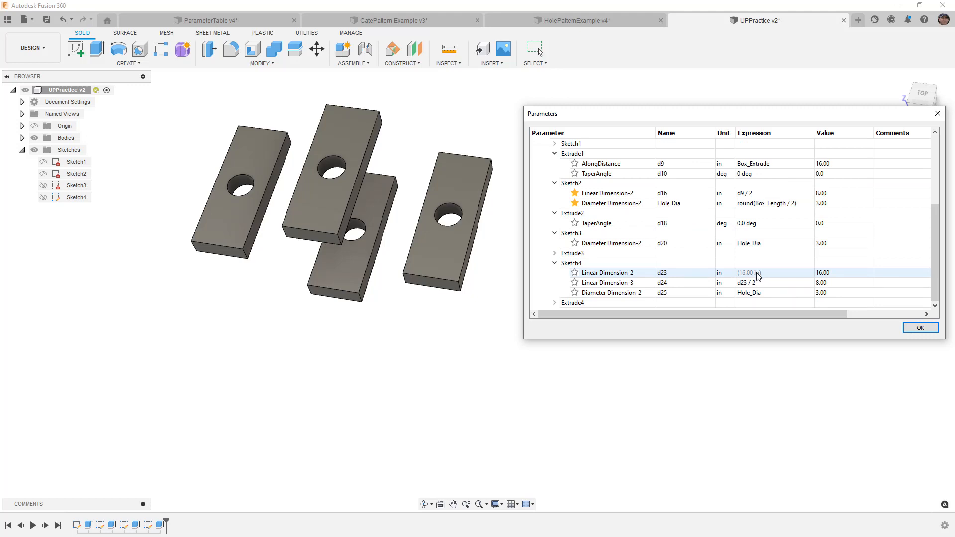
{"action": "scroll", "coordinate": [757, 277], "scroll_direction": "up", "scroll_amount": 3}
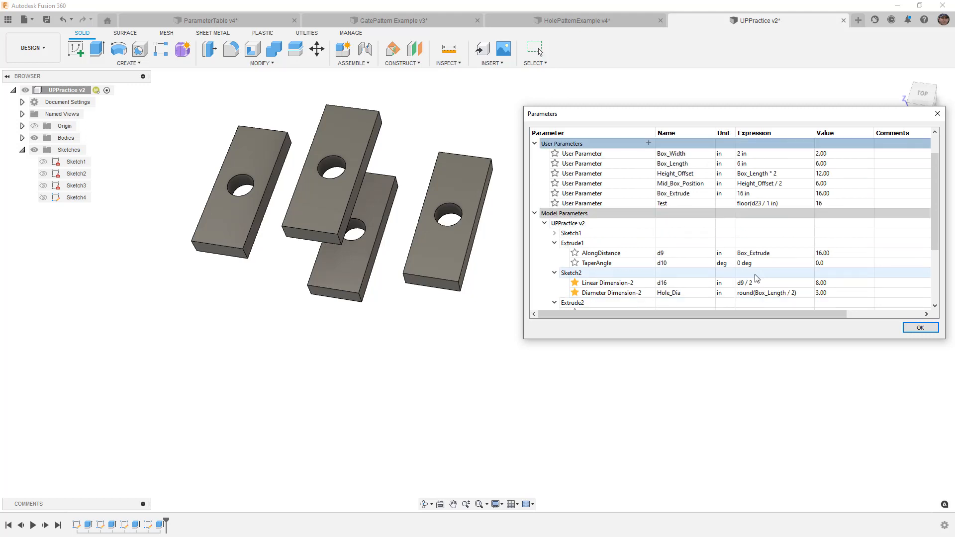
Step: Set the Test user parameter's expression to floor(Box_Extrude / 1 in) and accept the parameters
{"action": "left_click", "coordinate": [755, 205]}
{"action": "left_click_drag", "start_coordinate": [756, 206], "coordinate": [753, 205]}
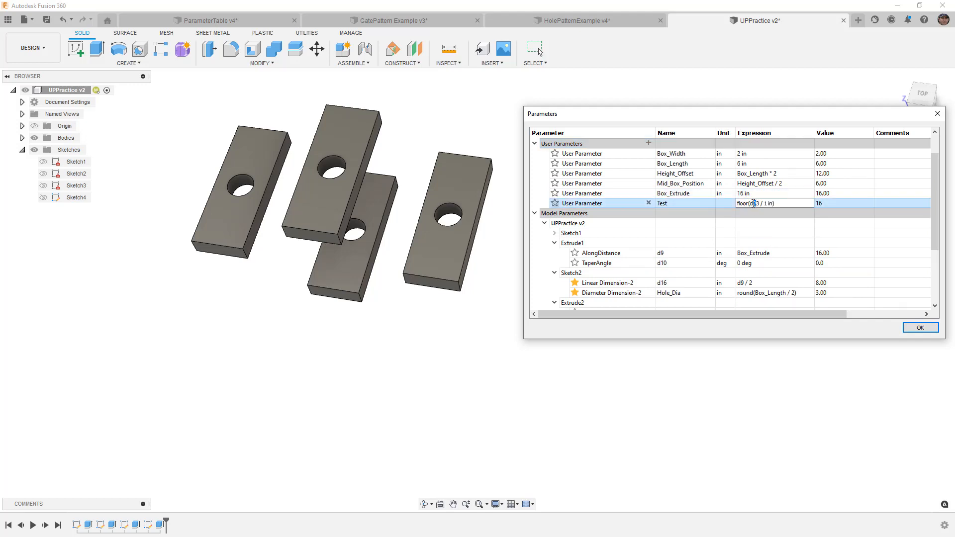
{"action": "key", "text": "BackSpace"}
{"action": "key", "text": "BackSpace"}
{"action": "key", "text": "Delete"}
{"action": "type", "text": "box"}
{"action": "key", "text": "Return"}
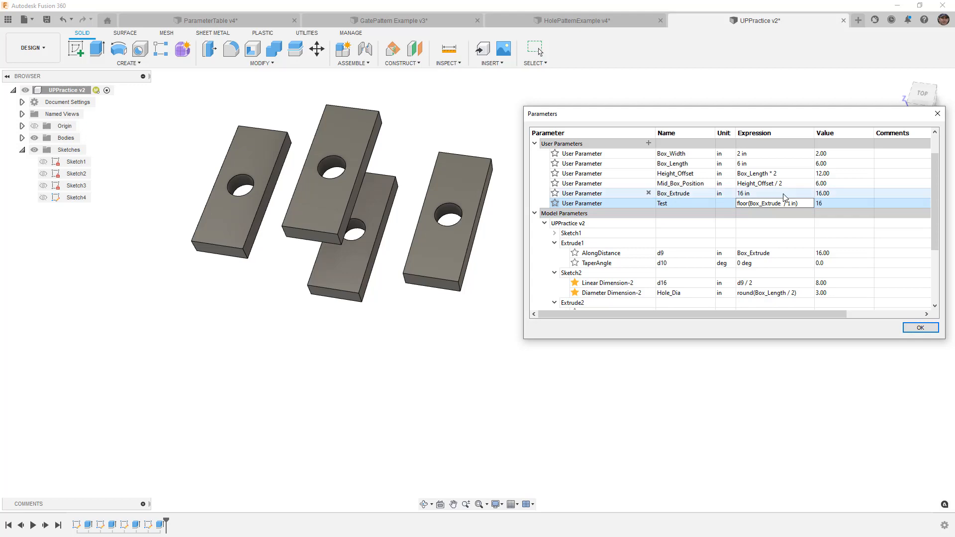
{"action": "scroll", "coordinate": [771, 254], "scroll_direction": "down", "scroll_amount": 3}
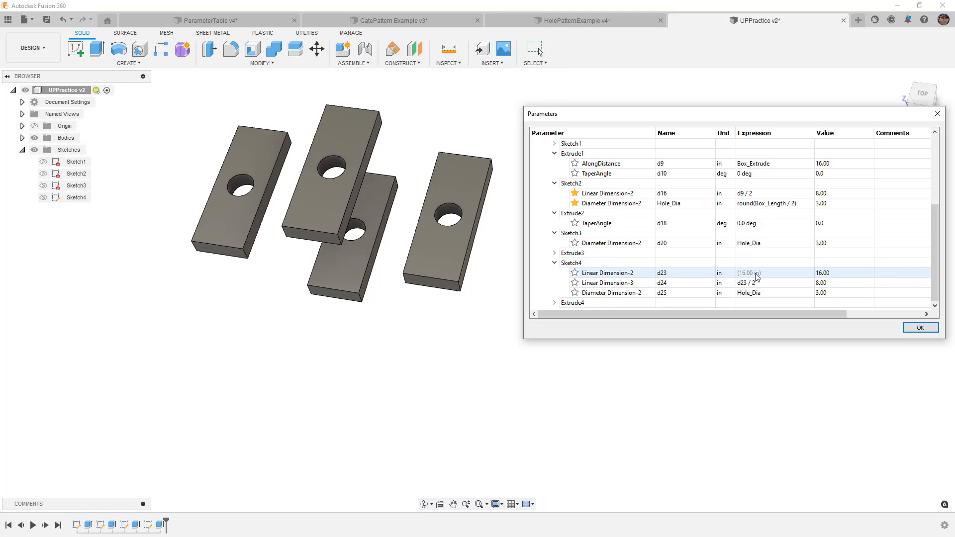
{"action": "scroll", "coordinate": [758, 274], "scroll_direction": "up", "scroll_amount": 4}
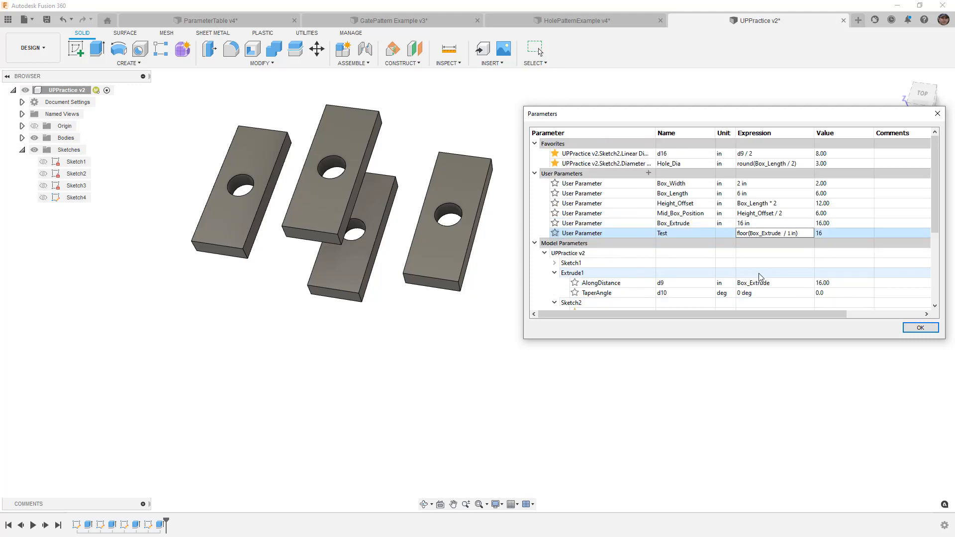
{"action": "key", "text": "Return"}
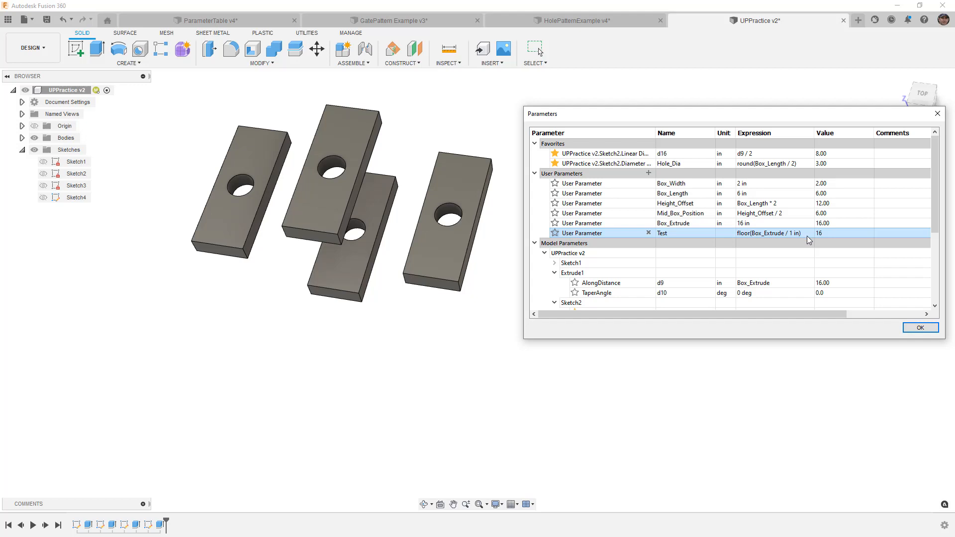
{"action": "left_click", "coordinate": [920, 327]}
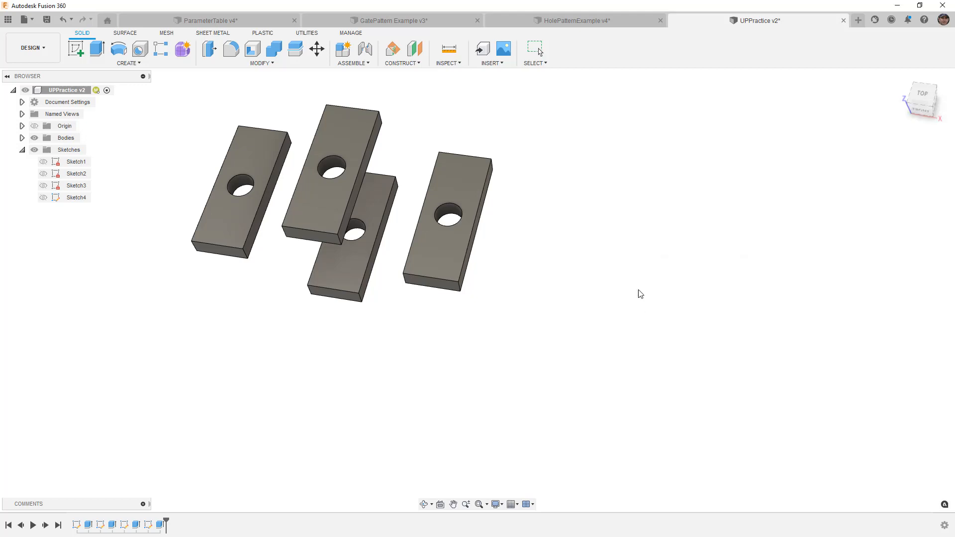
{"action": "key", "text": "Escape"}
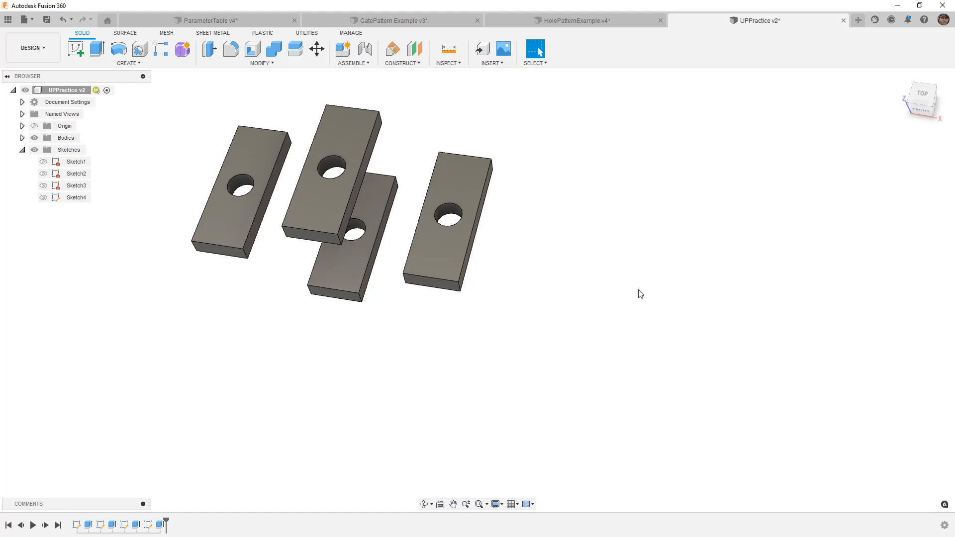